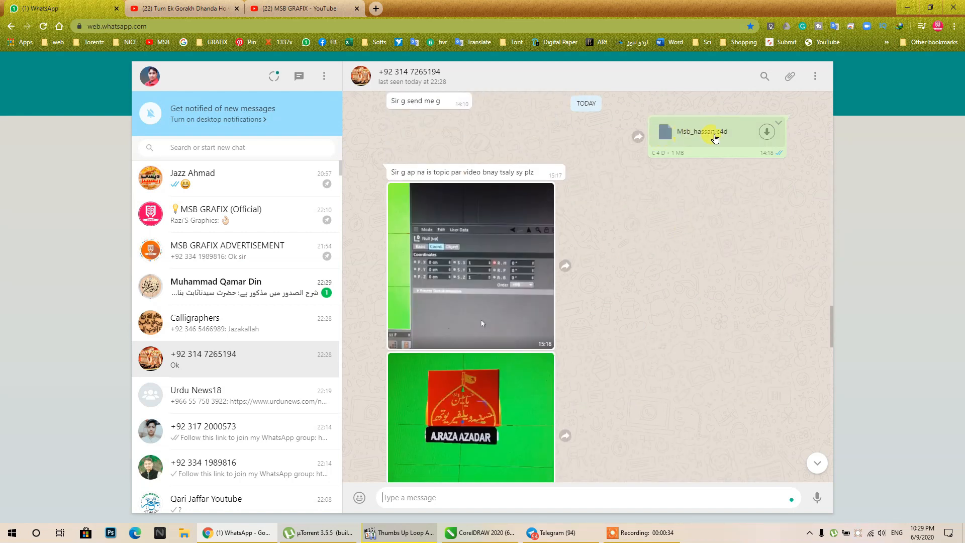
- Scroll back through the recent WhatsApp chat, then close the WhatsApp tab
{"action": "scroll", "coordinate": [533, 263], "scroll_direction": "down", "scroll_amount": 8}
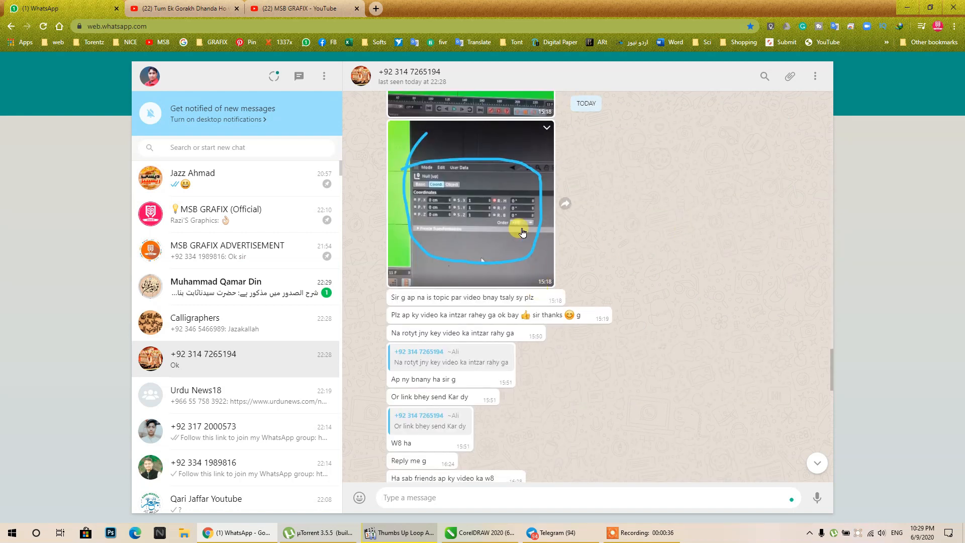
{"action": "scroll", "coordinate": [502, 236], "scroll_direction": "down", "scroll_amount": 10}
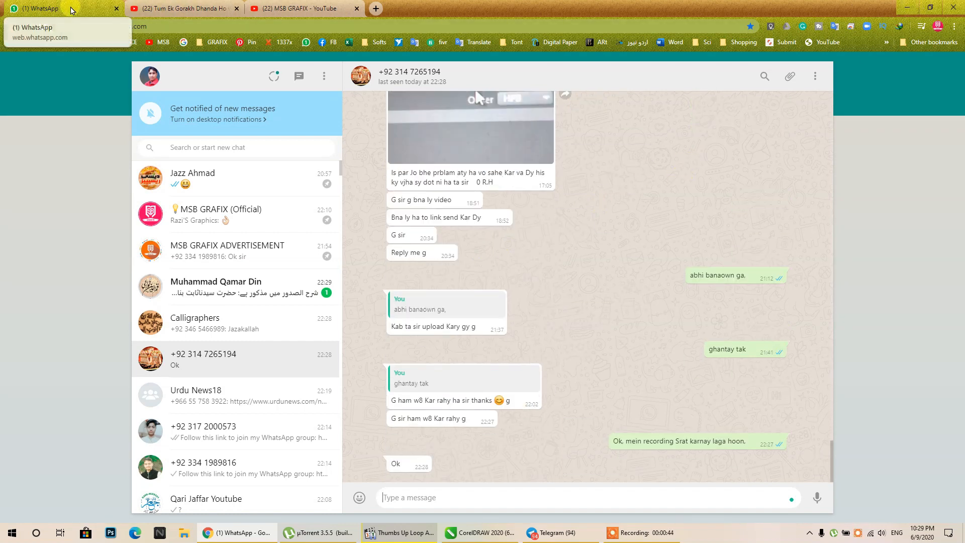
{"action": "middle_click", "coordinate": [46, 5]}
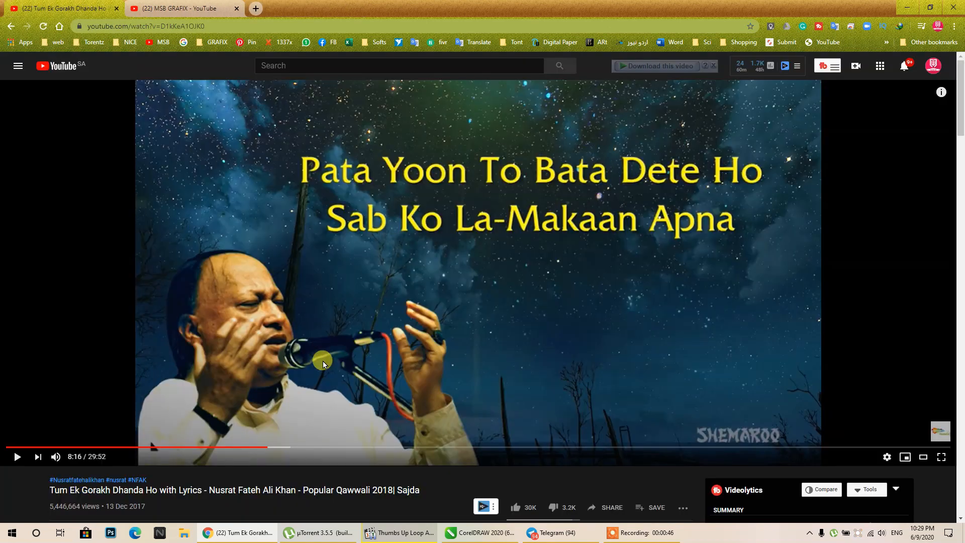
- Close the song tab, browse the MSB GRAFIX uploads, and minimize the browser
{"action": "middle_click", "coordinate": [55, 5]}
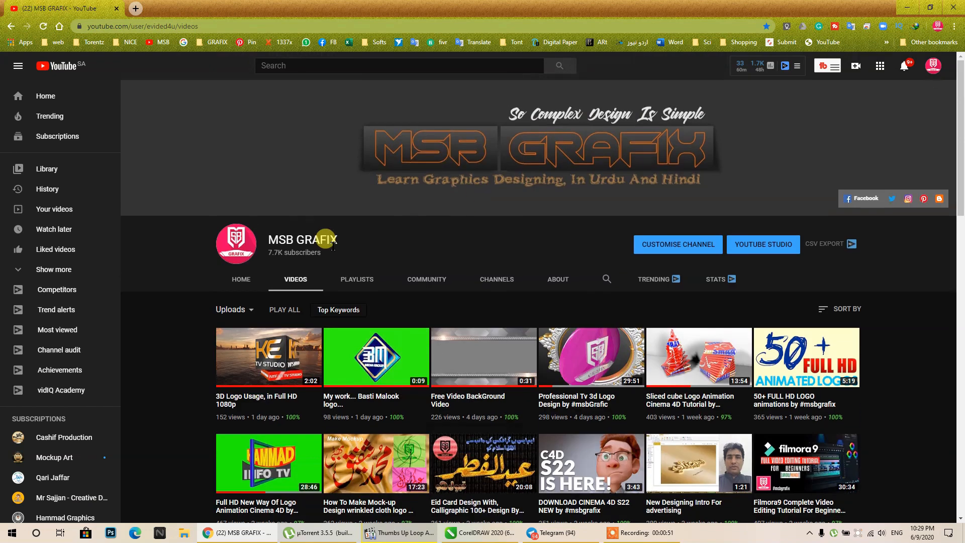
{"action": "scroll", "coordinate": [459, 314], "scroll_direction": "down", "scroll_amount": 4}
{"action": "scroll", "coordinate": [452, 322], "scroll_direction": "up", "scroll_amount": 2}
{"action": "scroll", "coordinate": [452, 320], "scroll_direction": "up", "scroll_amount": 4}
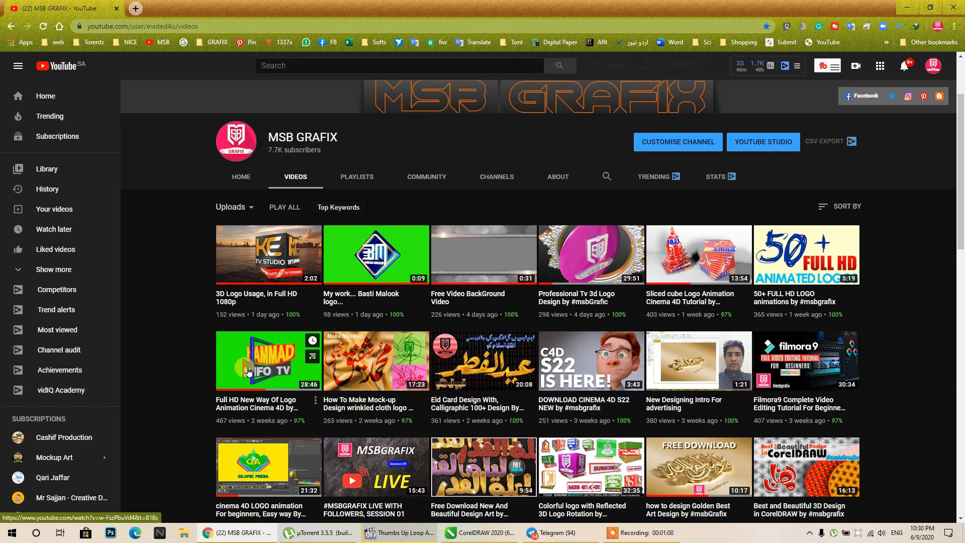
{"action": "scroll", "coordinate": [251, 374], "scroll_direction": "down", "scroll_amount": 2}
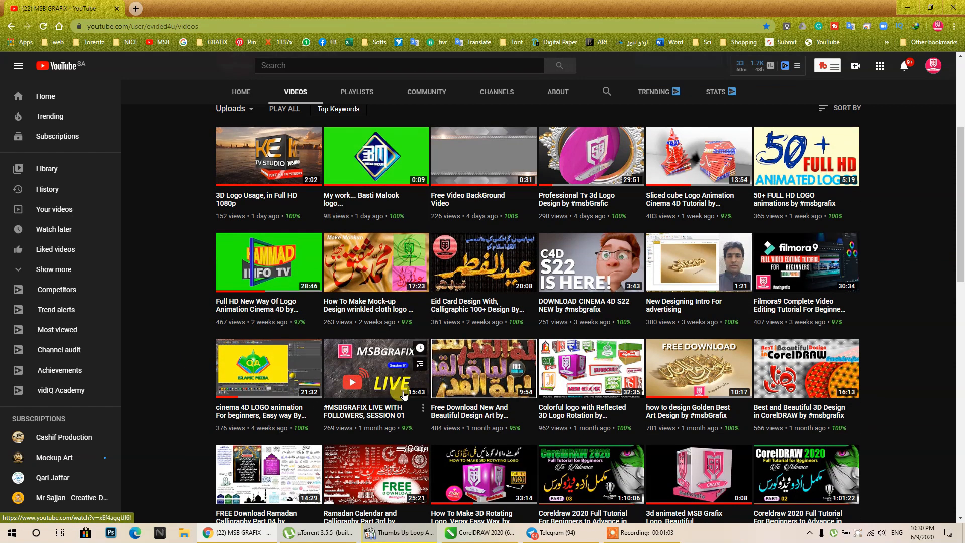
{"action": "scroll", "coordinate": [401, 388], "scroll_direction": "down", "scroll_amount": 2}
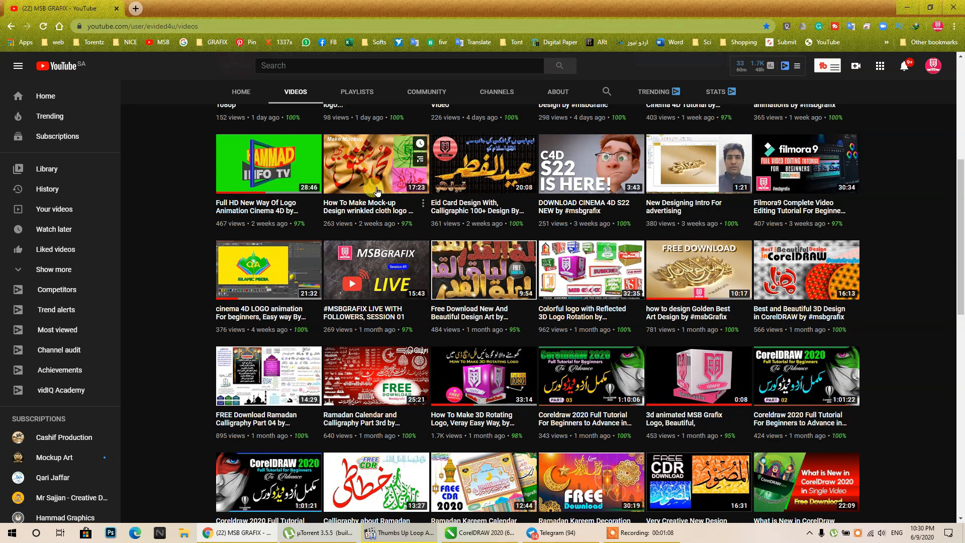
{"action": "scroll", "coordinate": [374, 190], "scroll_direction": "up", "scroll_amount": 6}
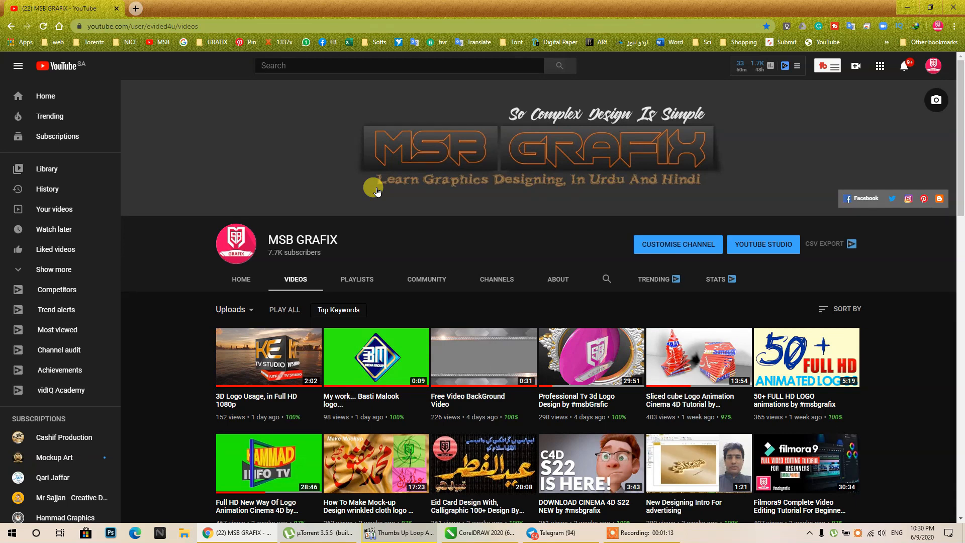
{"action": "scroll", "coordinate": [118, 209], "scroll_direction": "down", "scroll_amount": 1}
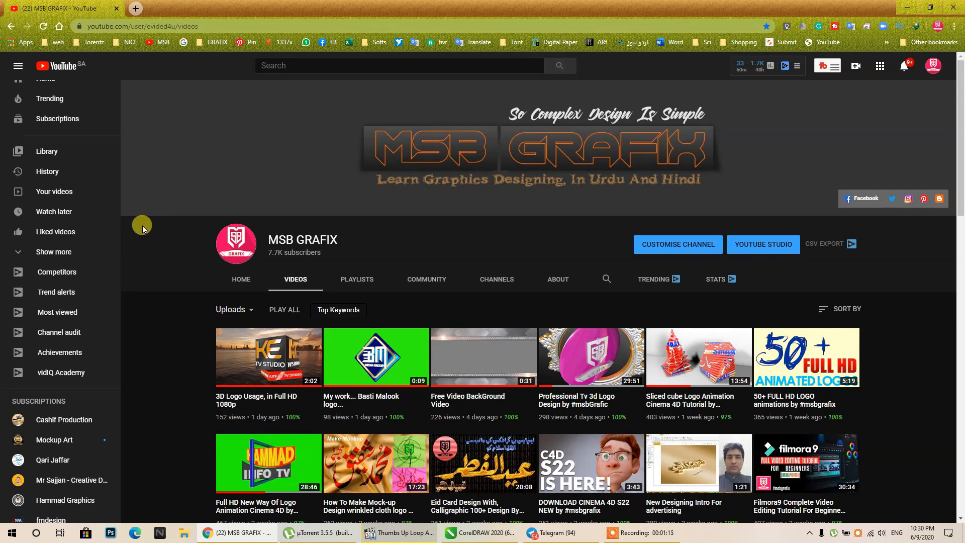
{"action": "scroll", "coordinate": [426, 323], "scroll_direction": "down", "scroll_amount": 3}
{"action": "scroll", "coordinate": [426, 323], "scroll_direction": "down", "scroll_amount": 1}
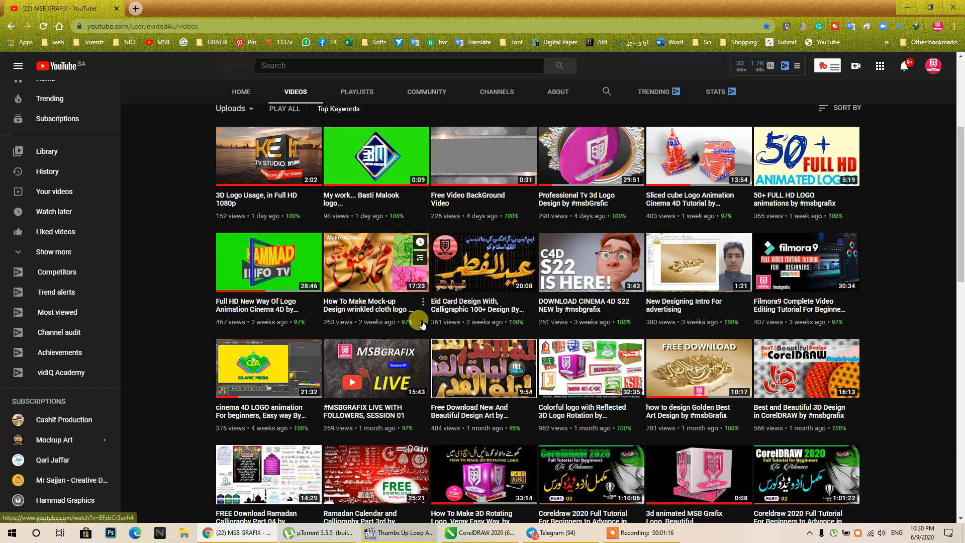
{"action": "left_click", "coordinate": [904, 8]}
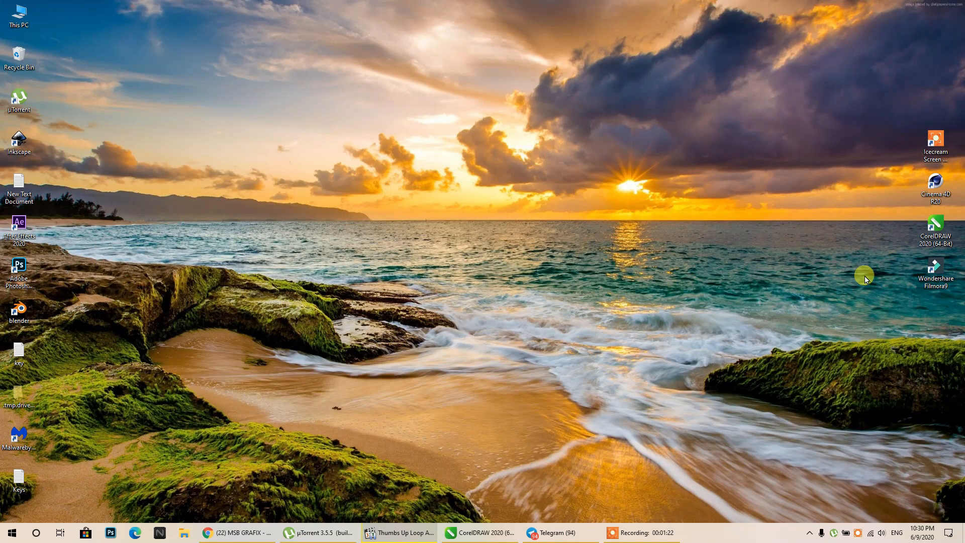
- Launch Cinema 4D R20 from its desktop shortcut
{"action": "right_click", "coordinate": [957, 177]}
{"action": "left_click", "coordinate": [936, 182]}
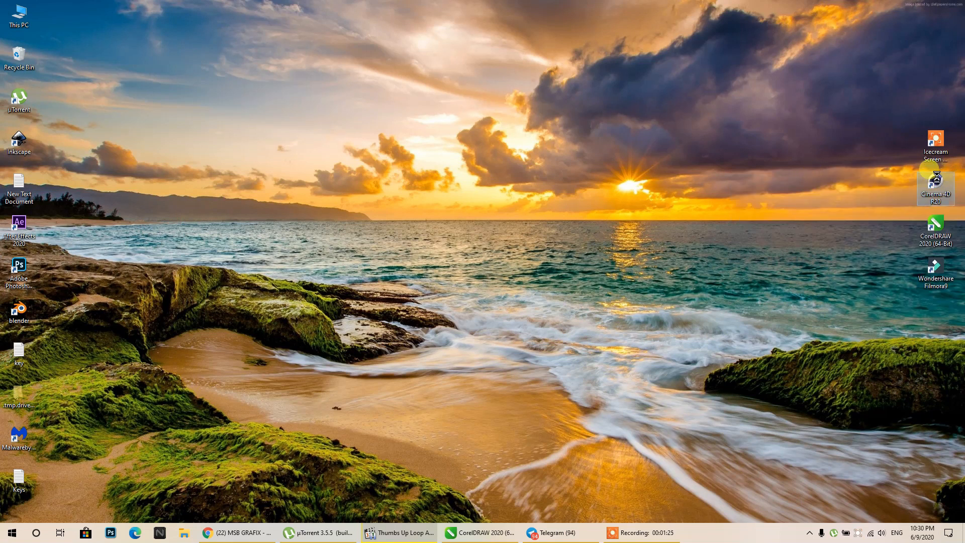
{"action": "right_click", "coordinate": [935, 176]}
{"action": "left_click", "coordinate": [918, 182]}
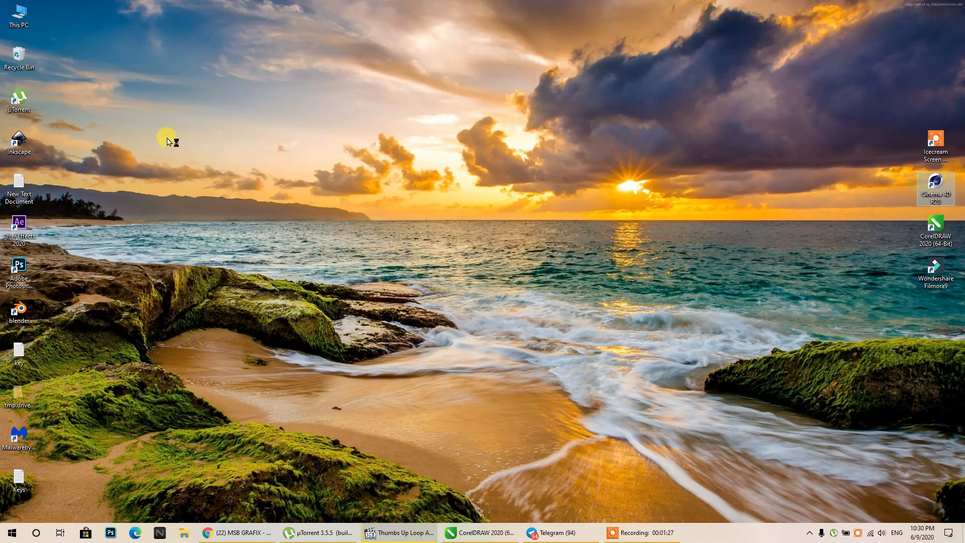
- Empty the Recycle Bin, permanently deleting its 10 items
{"action": "right_click", "coordinate": [29, 69]}
{"action": "left_click", "coordinate": [60, 84]}
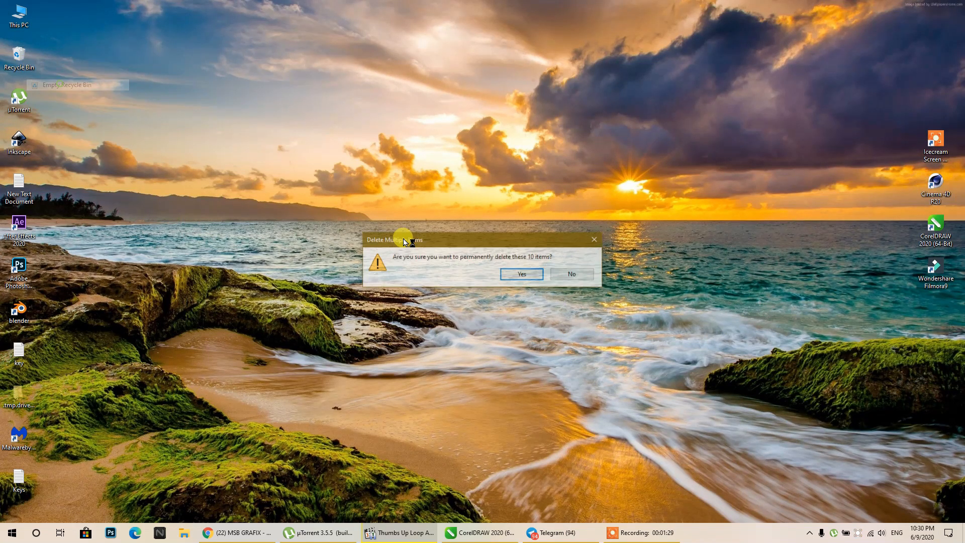
{"action": "left_click", "coordinate": [519, 274]}
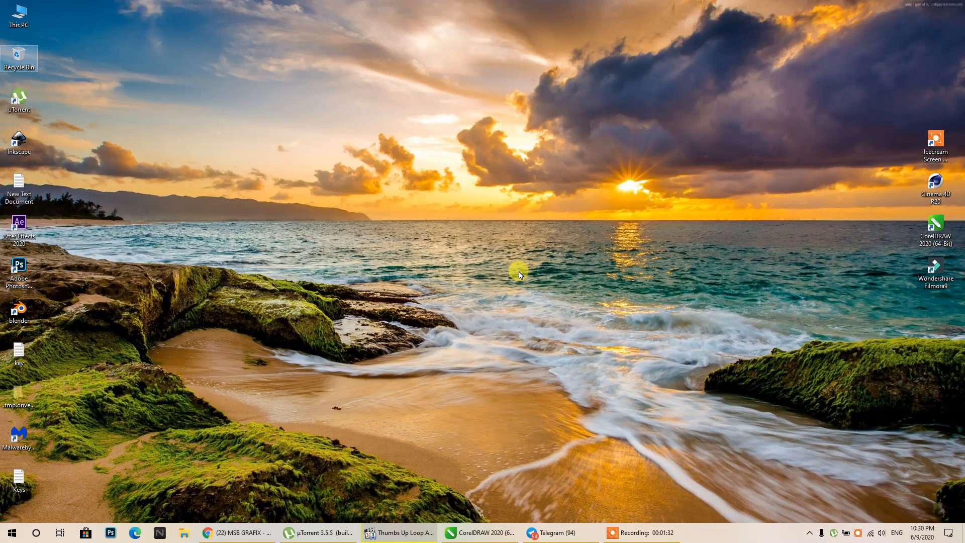
- Close the tutorial video player and the µTorrent window
{"action": "left_click", "coordinate": [405, 533]}
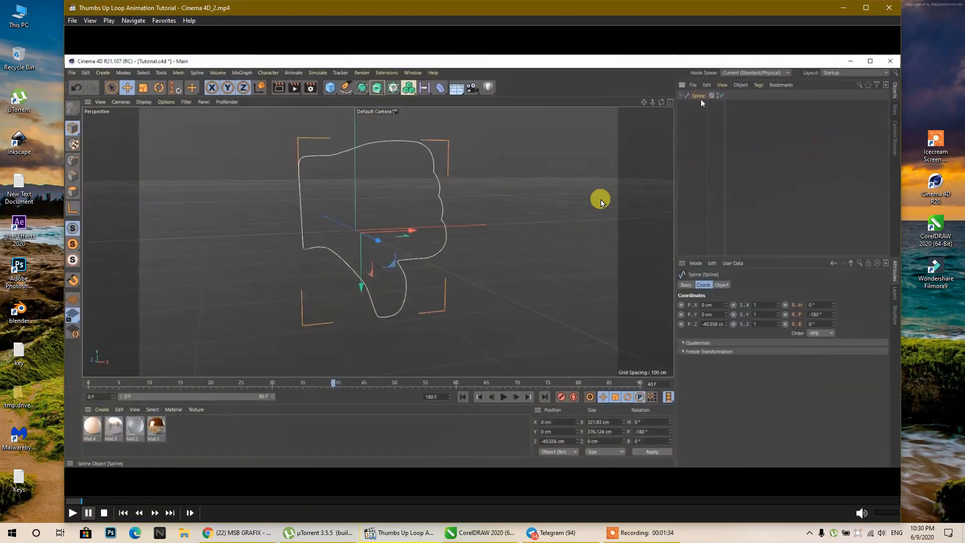
{"action": "left_click", "coordinate": [888, 7]}
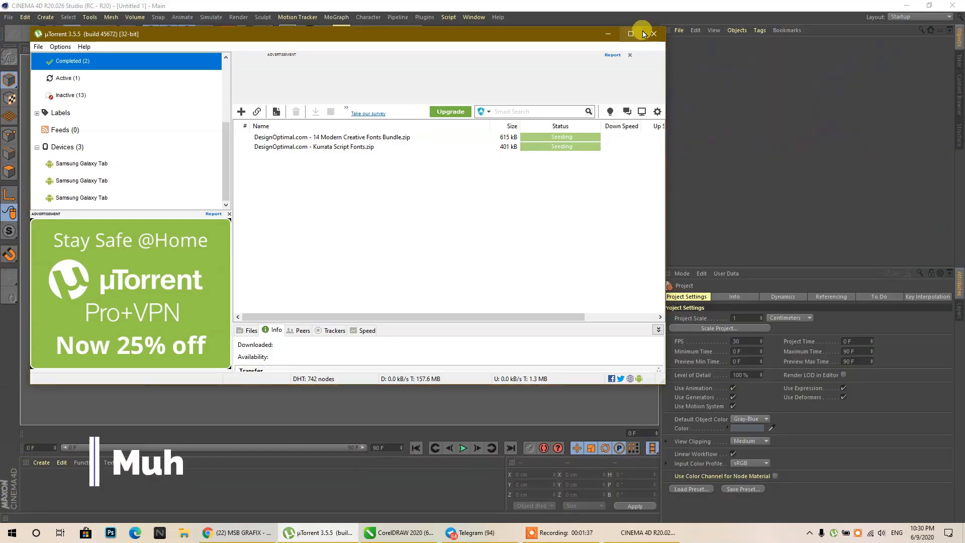
{"action": "left_click", "coordinate": [653, 33]}
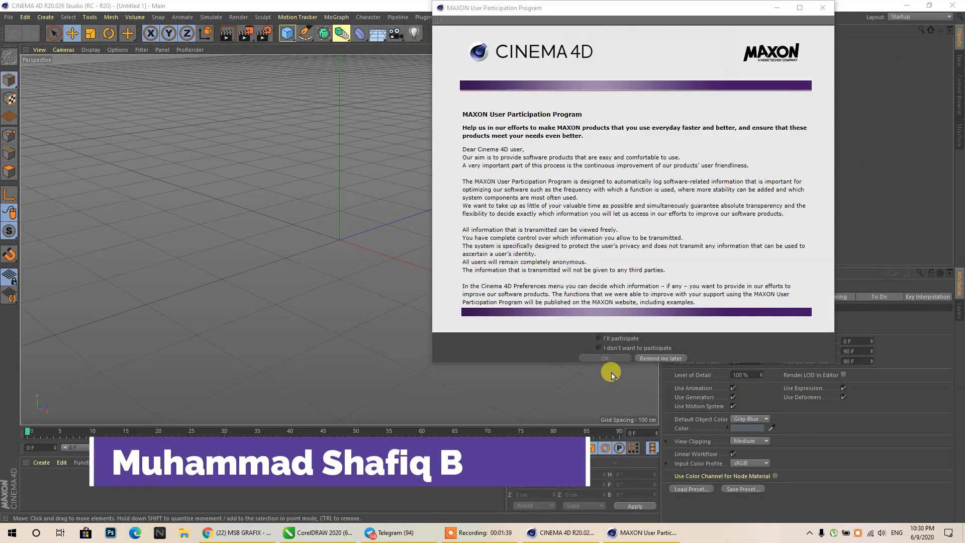
- Decline the Cinema 4D user participation program and return to the empty scene
{"action": "left_click", "coordinate": [609, 347]}
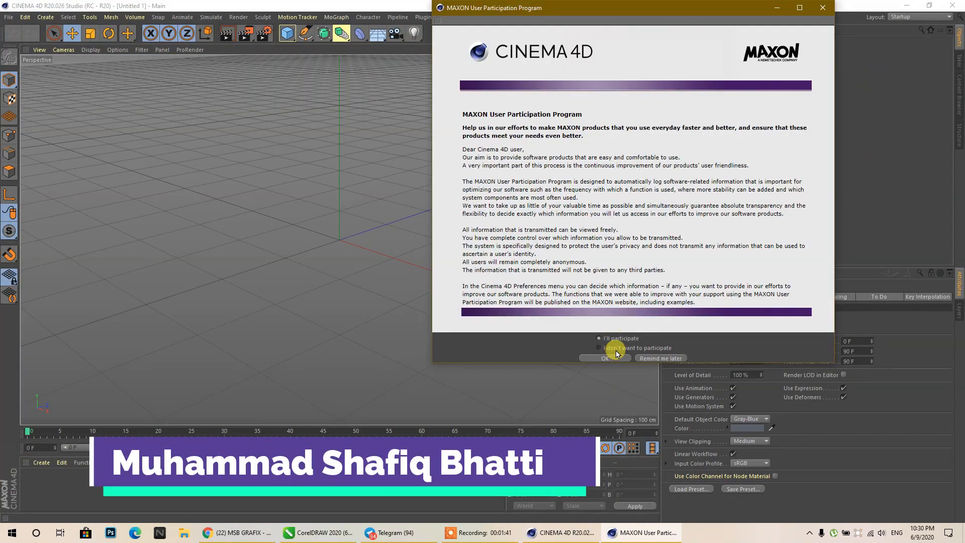
{"action": "left_click", "coordinate": [614, 358]}
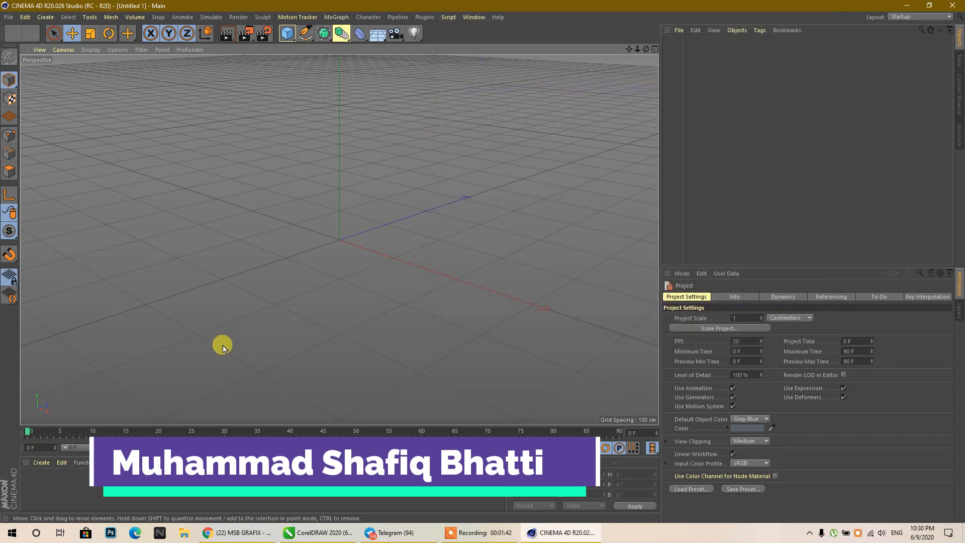
{"action": "left_click", "coordinate": [245, 534]}
{"action": "left_click", "coordinate": [535, 535]}
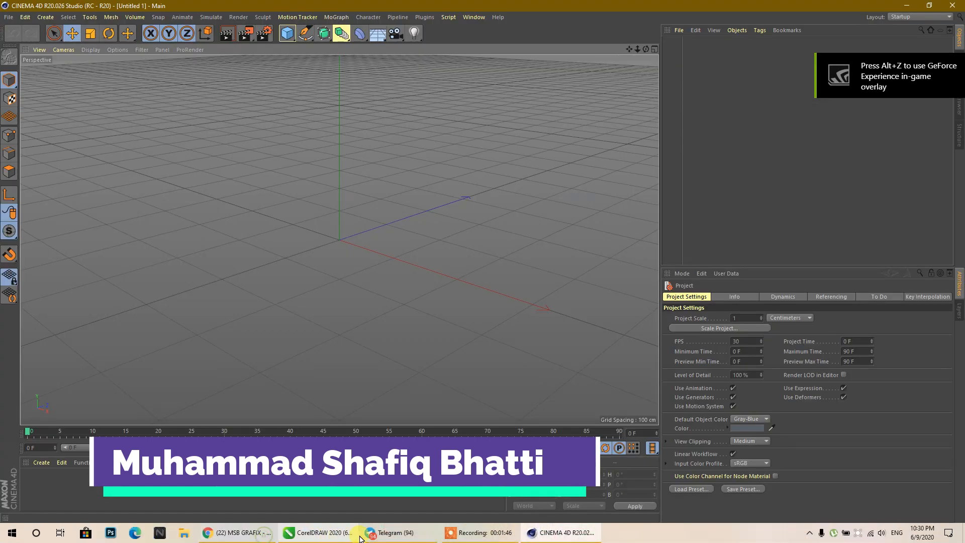
- In CorelDRAW, zoom and pan until the Mukhlis Quran Academy logo card is centred
{"action": "left_click", "coordinate": [318, 532]}
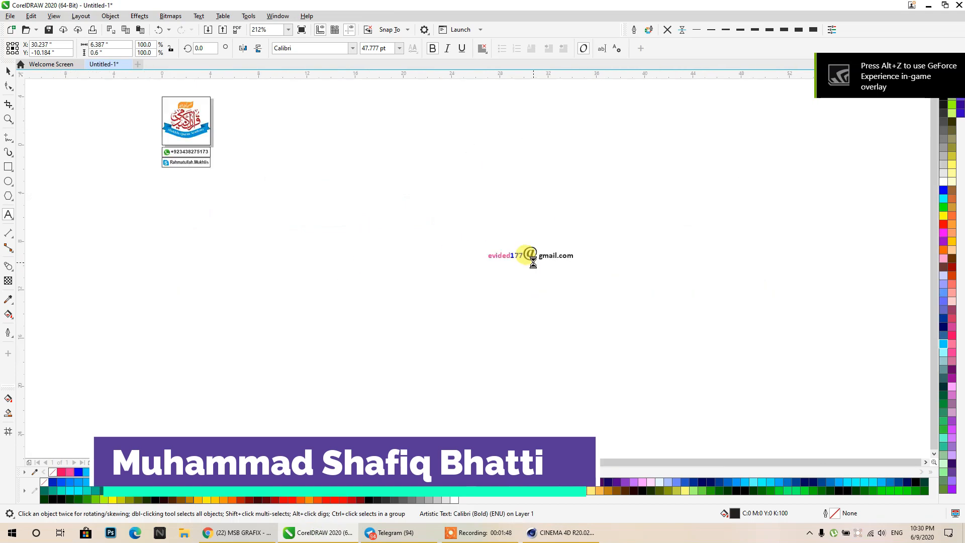
{"action": "scroll", "coordinate": [415, 203], "scroll_direction": "up", "scroll_amount": 3}
{"action": "middle_click_drag", "start_coordinate": [589, 350], "coordinate": [294, 212]}
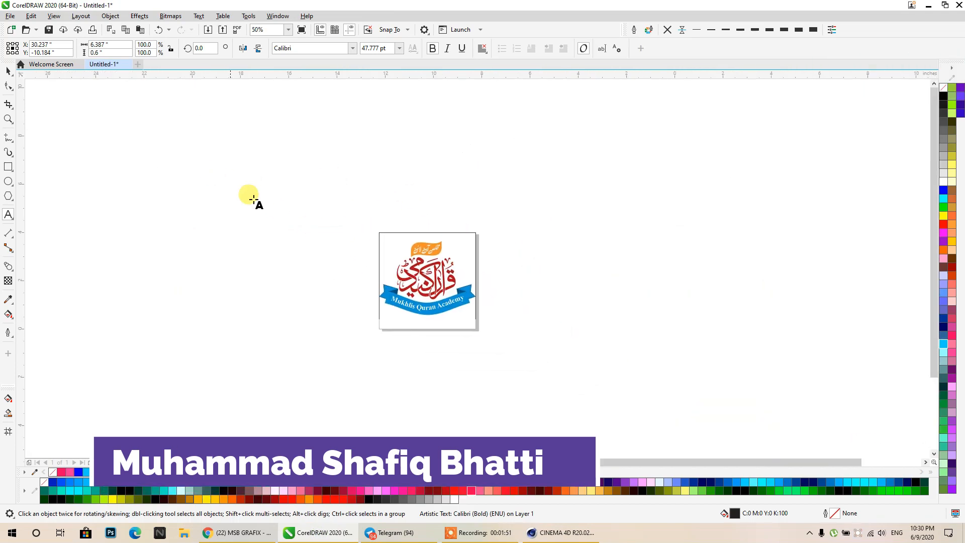
{"action": "scroll", "coordinate": [452, 282], "scroll_direction": "up", "scroll_amount": 2}
{"action": "scroll", "coordinate": [480, 294], "scroll_direction": "up", "scroll_amount": 1}
{"action": "scroll", "coordinate": [483, 254], "scroll_direction": "down", "scroll_amount": 2}
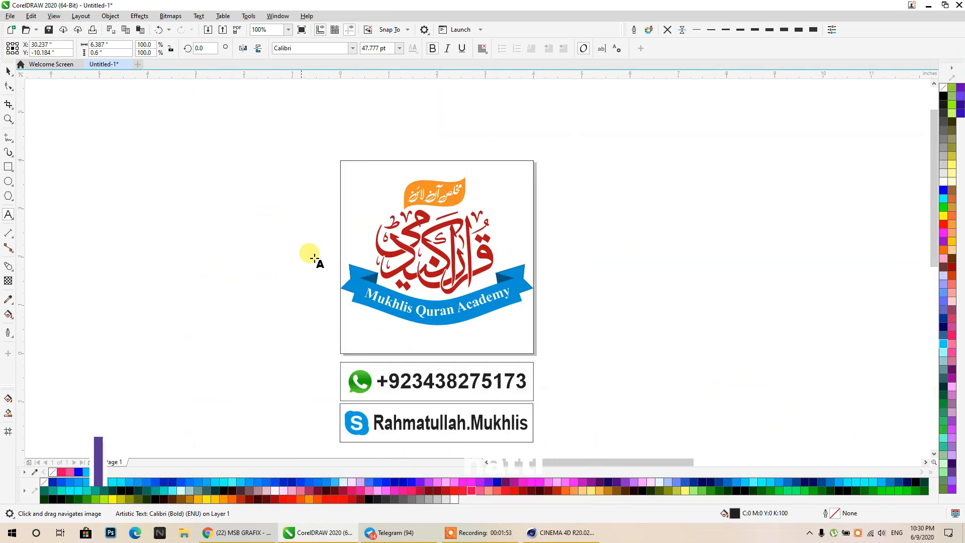
{"action": "left_click", "coordinate": [9, 86]}
{"action": "left_click_drag", "start_coordinate": [422, 279], "coordinate": [410, 254]}
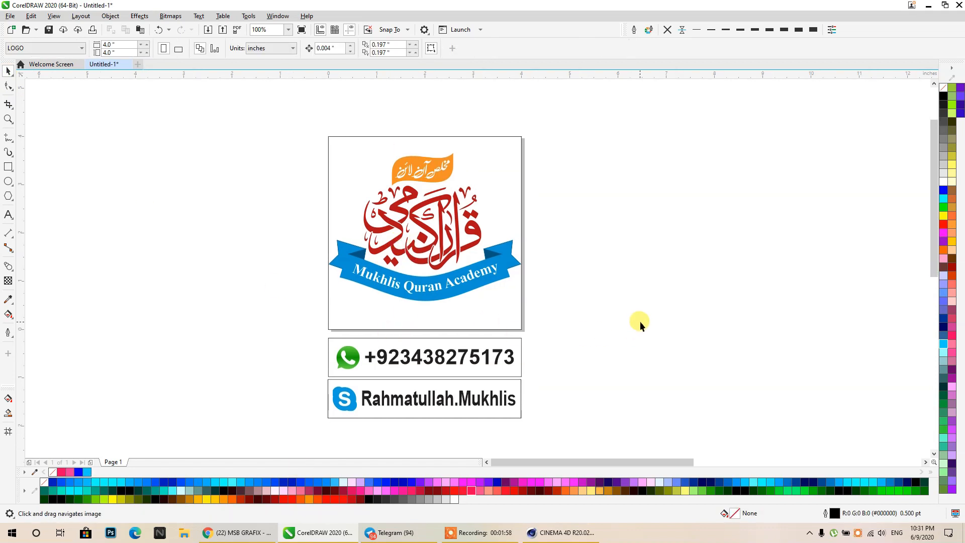
{"action": "left_click_drag", "start_coordinate": [484, 294], "coordinate": [485, 304]}
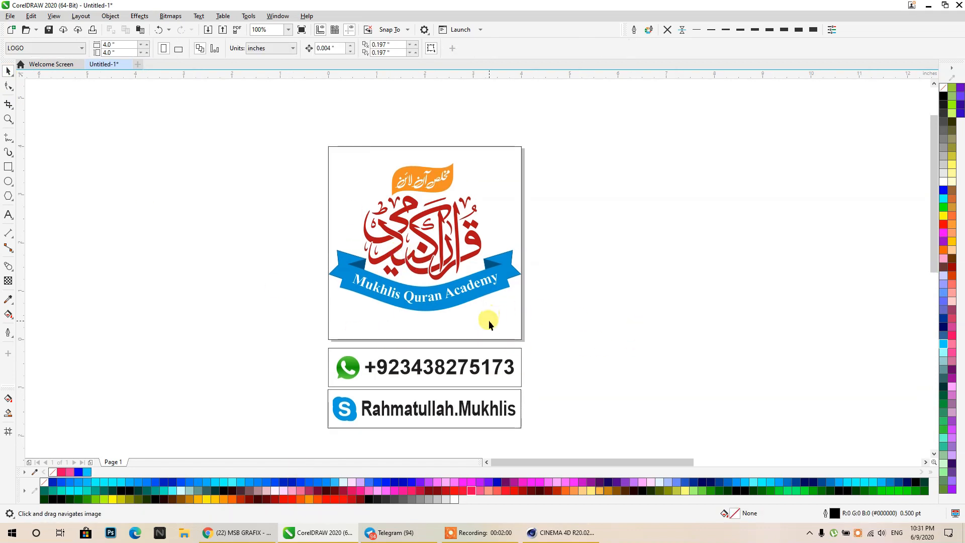
{"action": "key", "text": "space"}
- Inspect the logo group and contact name text, then return to the YouTube videos page
{"action": "left_click", "coordinate": [479, 302]}
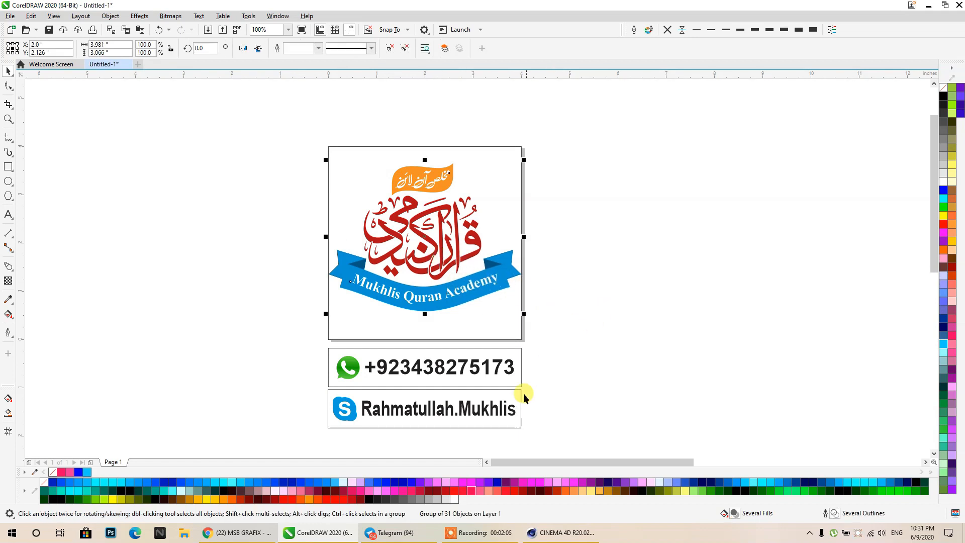
{"action": "left_click", "coordinate": [509, 406]}
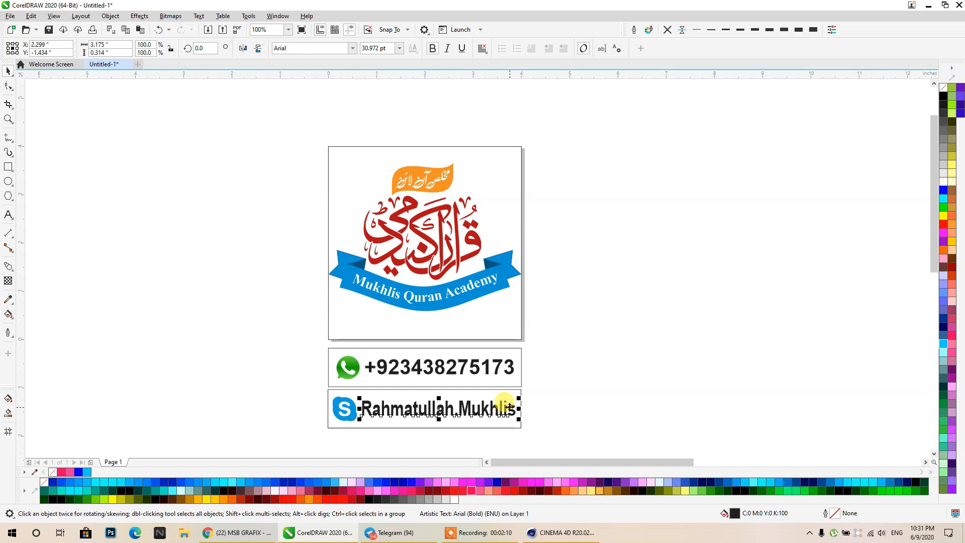
{"action": "left_click", "coordinate": [559, 352]}
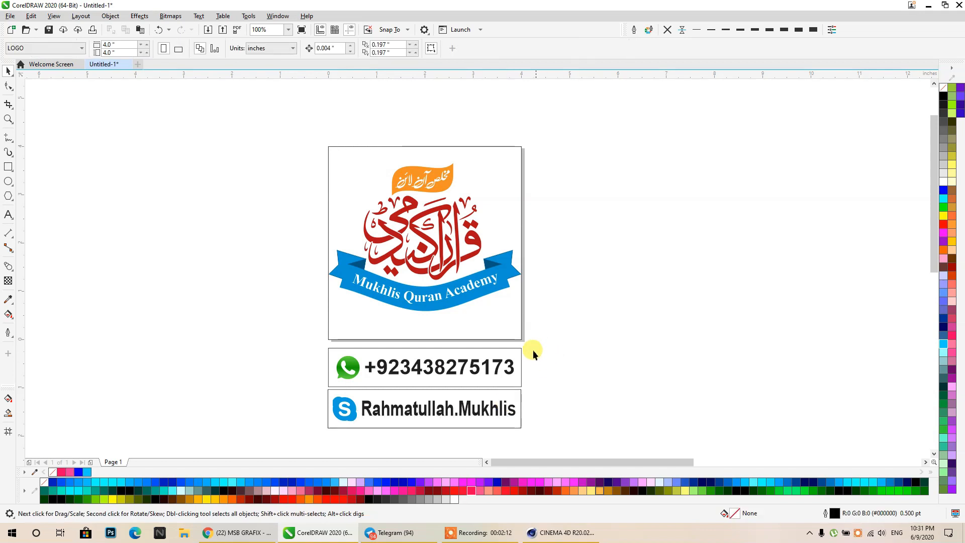
{"action": "left_click", "coordinate": [236, 532]}
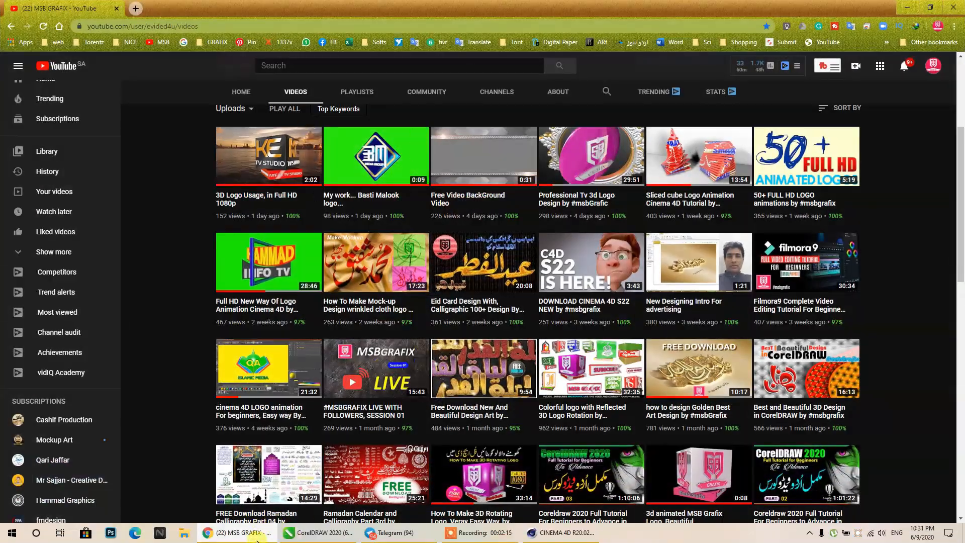
- Minimize the browser, CorelDRAW and Cinema 4D, then open the Soft (D:) drive in File Explorer
{"action": "left_click", "coordinate": [256, 540]}
{"action": "left_click", "coordinate": [906, 6]}
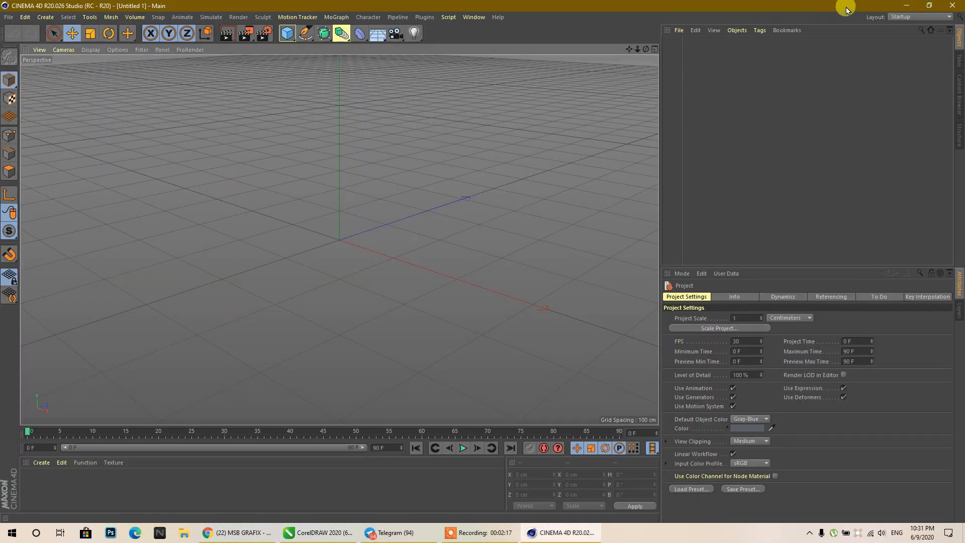
{"action": "left_click", "coordinate": [899, 6]}
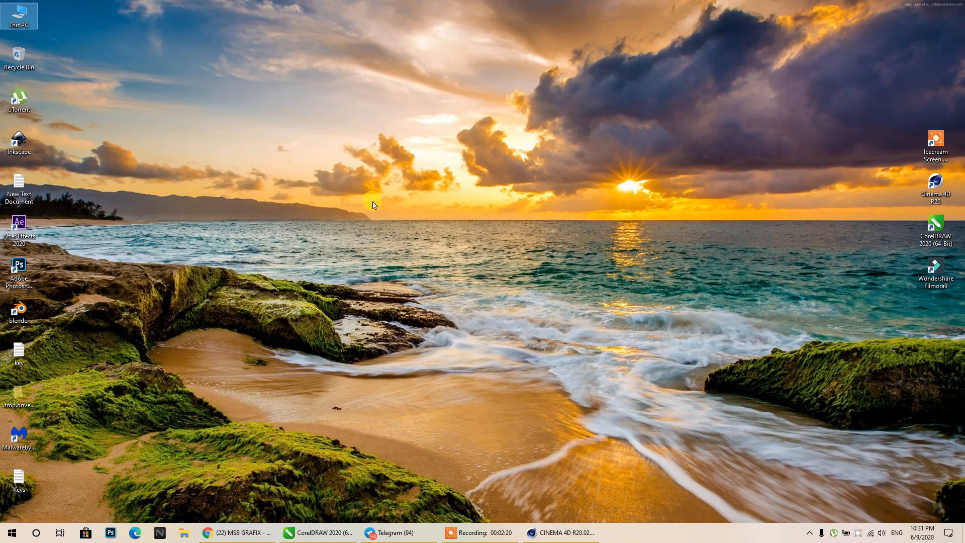
{"action": "key", "text": "super+e"}
{"action": "double_click", "coordinate": [248, 146]}
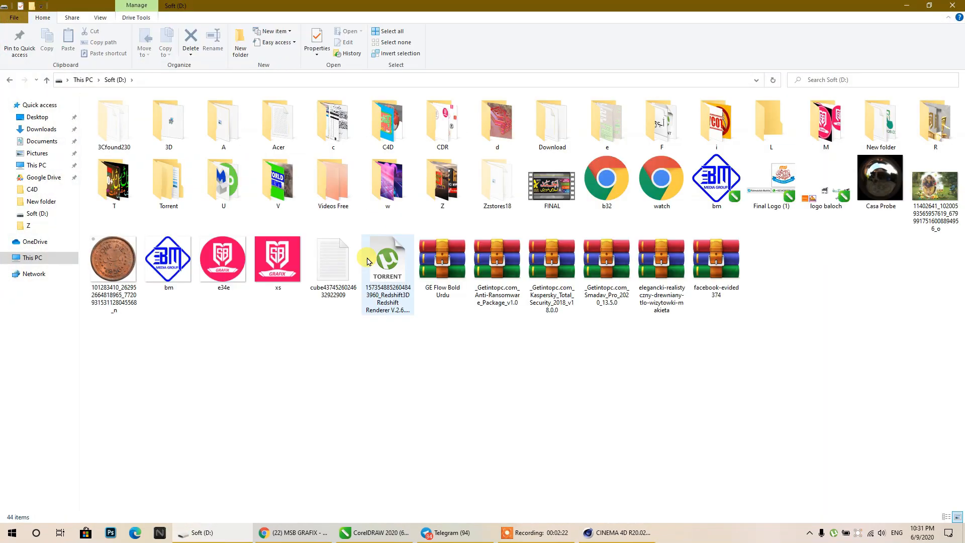
- Preview the bm logo image and its neighbours e34e and xs in Photos
{"action": "left_click", "coordinate": [277, 261]}
{"action": "left_click", "coordinate": [222, 263]}
{"action": "left_click", "coordinate": [171, 274]}
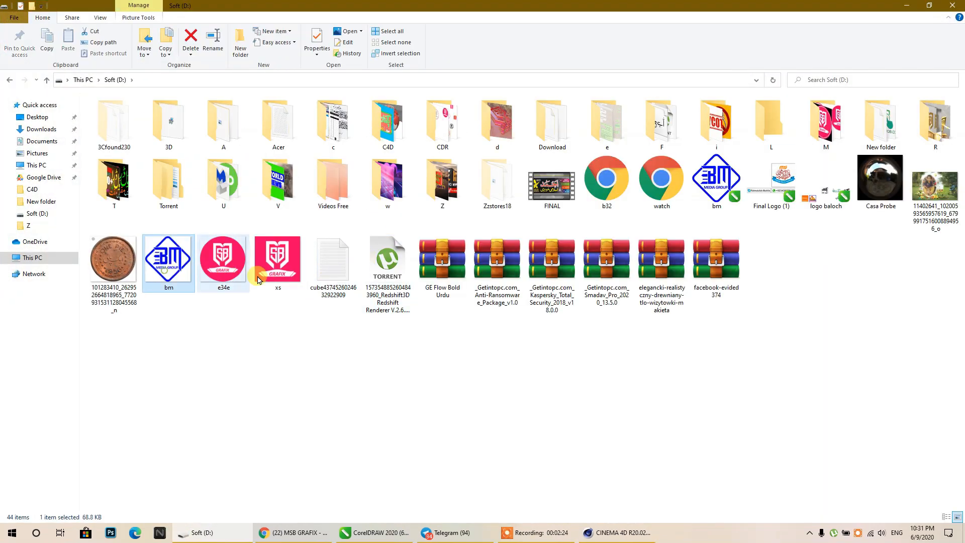
{"action": "double_click", "coordinate": [168, 274]}
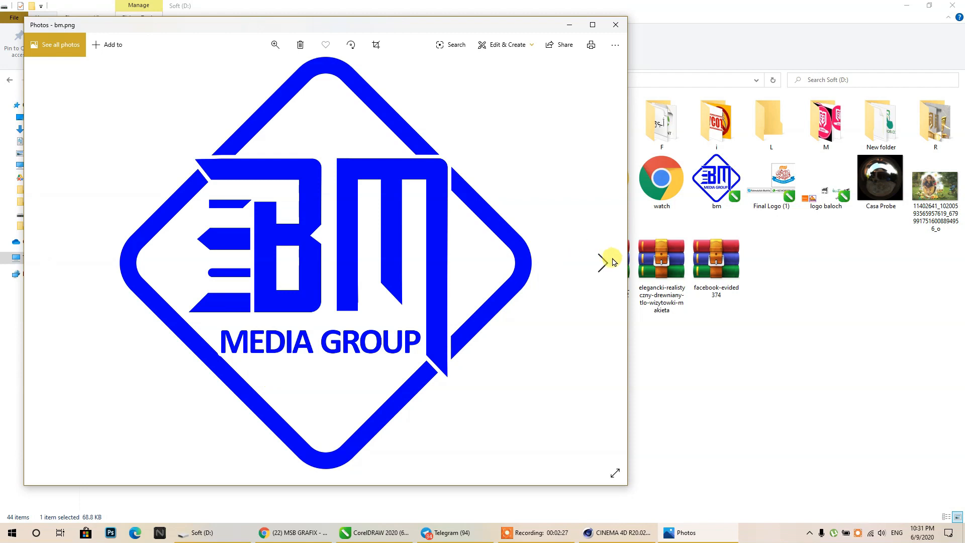
{"action": "left_click", "coordinate": [605, 265]}
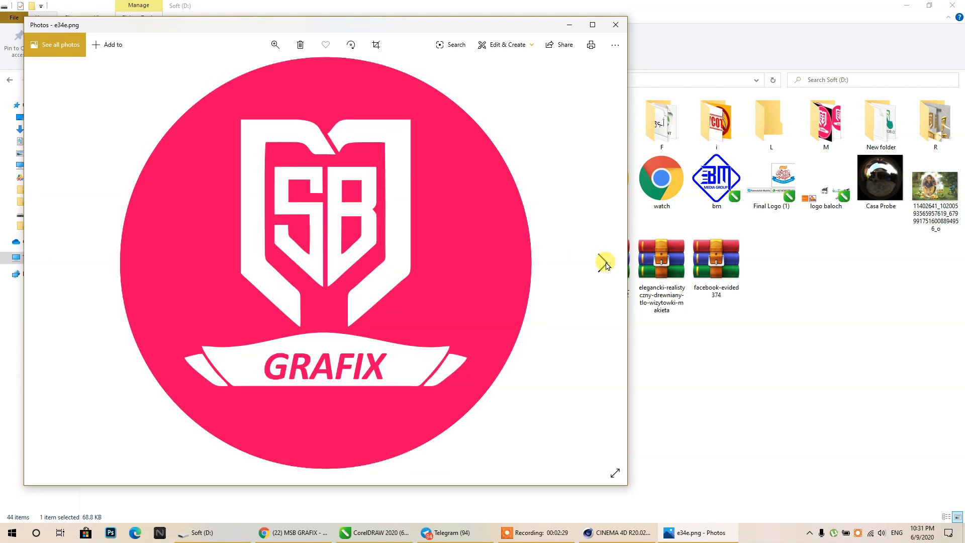
{"action": "left_click", "coordinate": [606, 265]}
{"action": "left_click", "coordinate": [56, 247]}
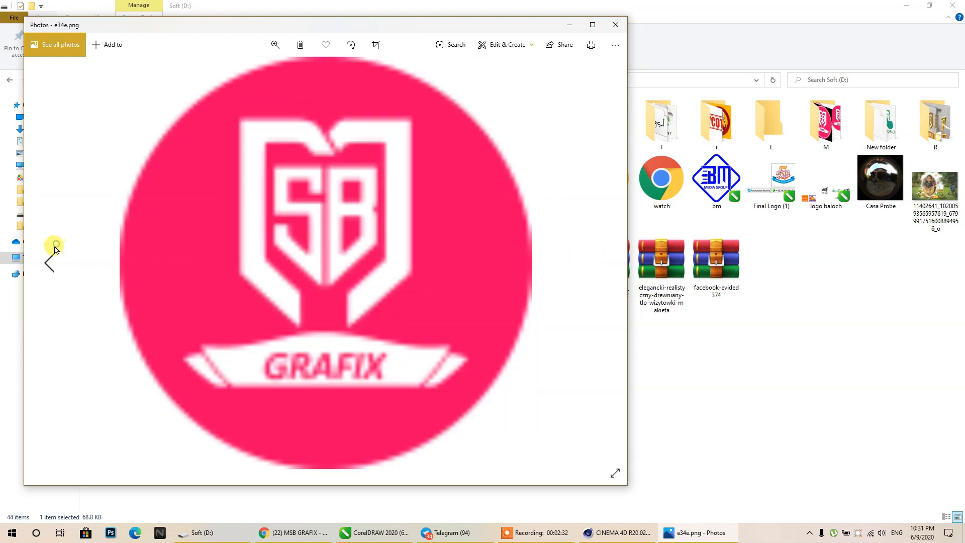
{"action": "left_click", "coordinate": [54, 251]}
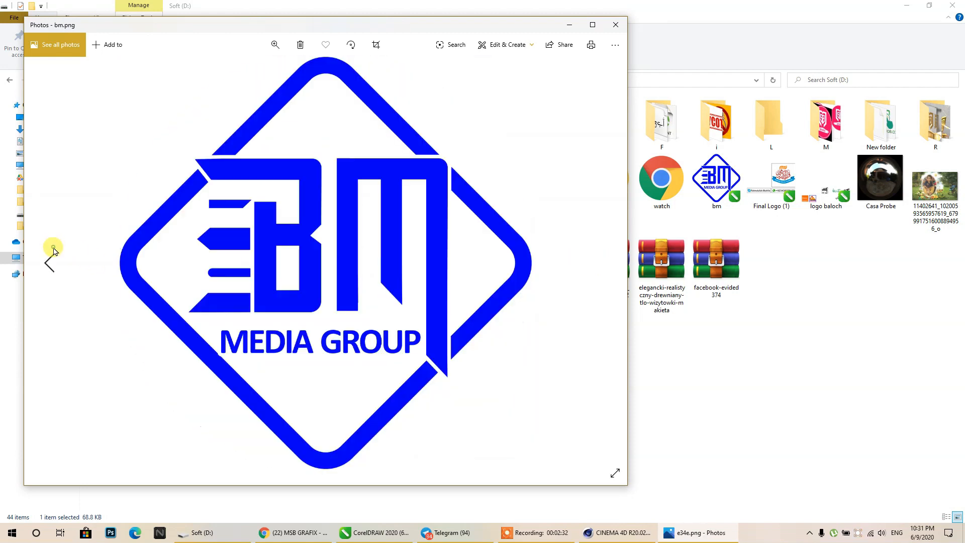
{"action": "left_click", "coordinate": [614, 26]}
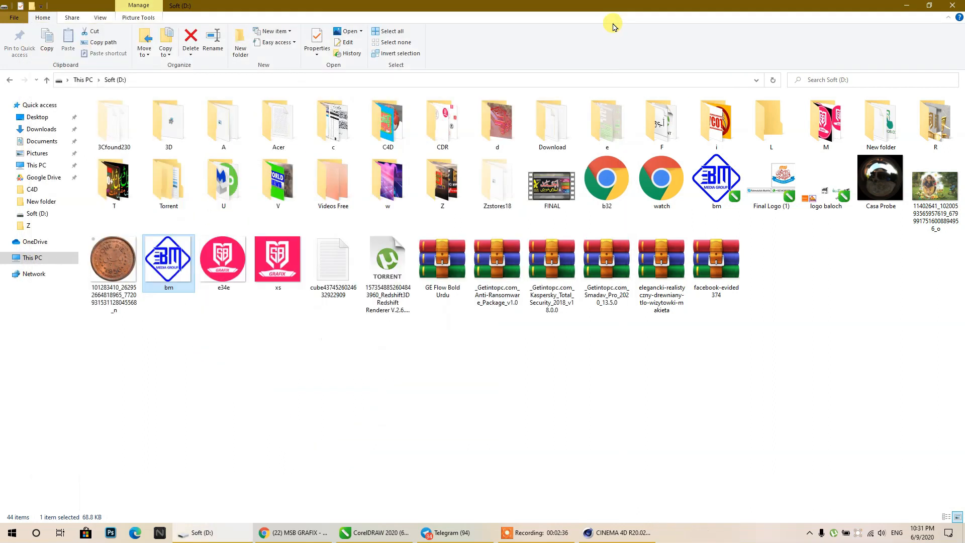
- Look inside the CDR and C4D folders, then open the Z video folder
{"action": "left_click", "coordinate": [417, 335]}
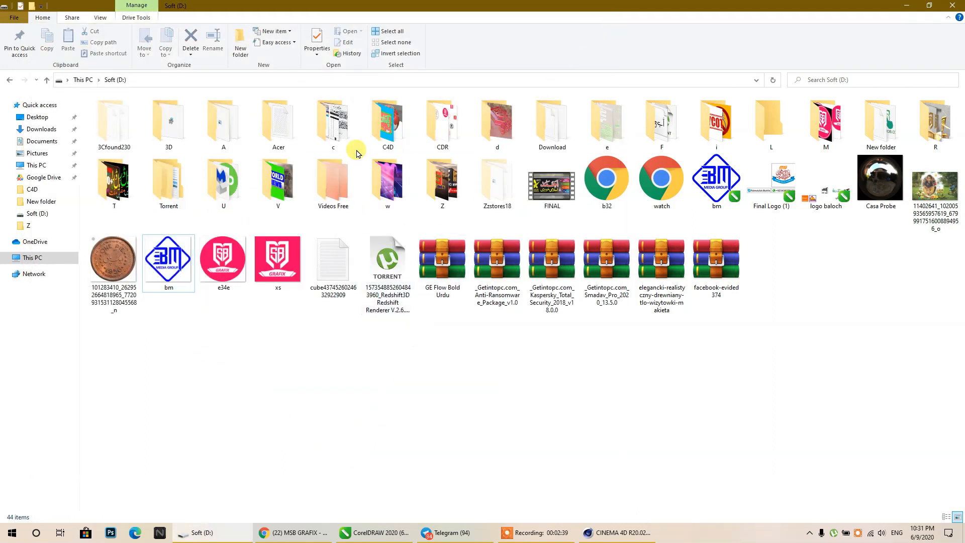
{"action": "double_click", "coordinate": [437, 132]}
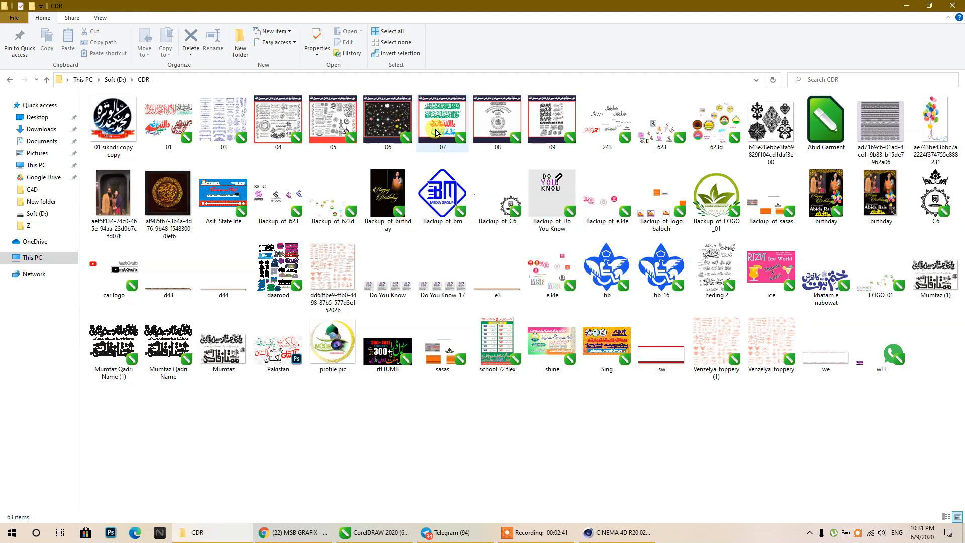
{"action": "left_click", "coordinate": [111, 80]}
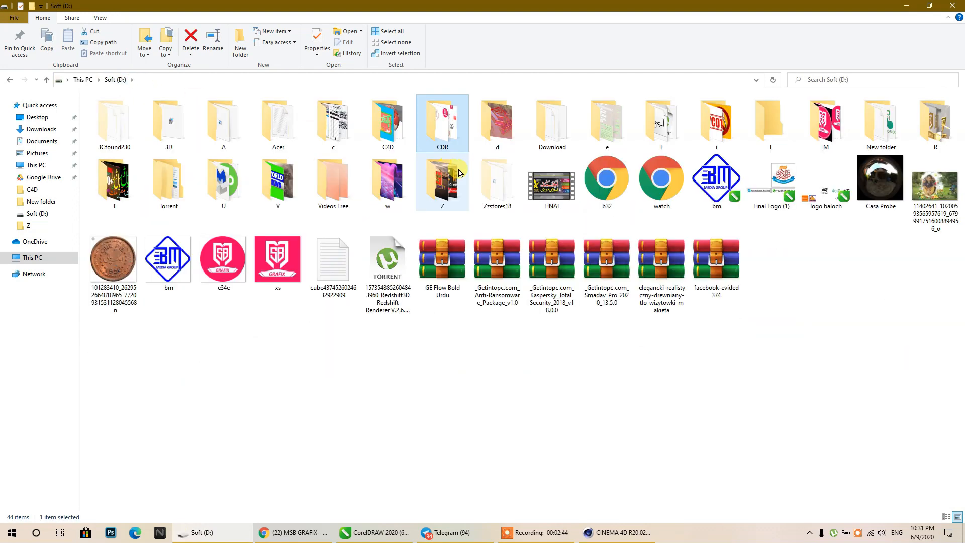
{"action": "double_click", "coordinate": [387, 121]}
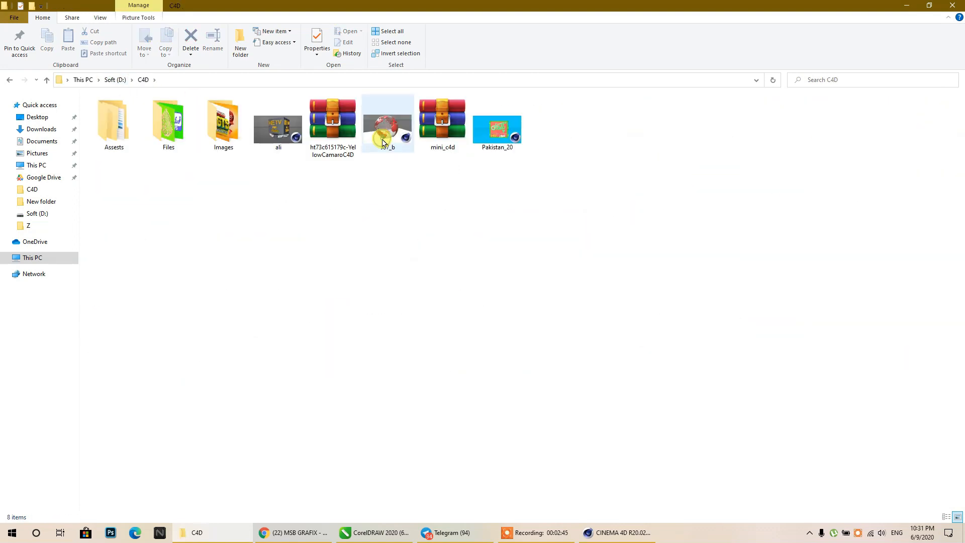
{"action": "left_click", "coordinate": [116, 79]}
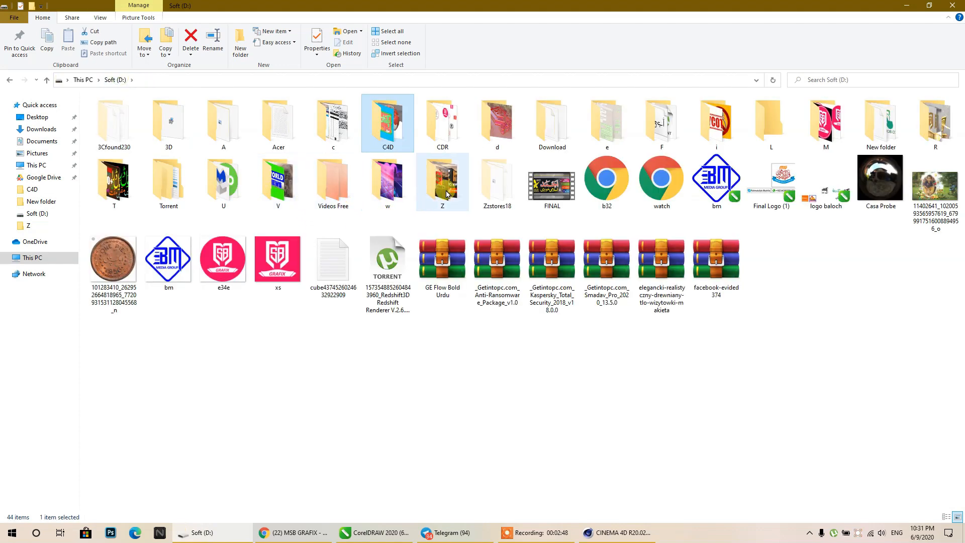
{"action": "double_click", "coordinate": [446, 195]}
- Preview the bm_ and forri action logo animation videos
{"action": "double_click", "coordinate": [279, 208]}
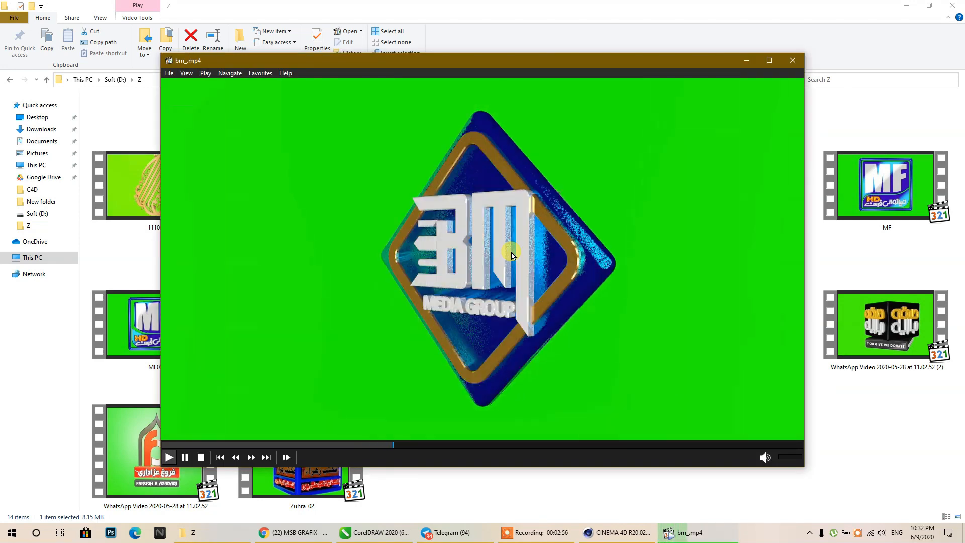
{"action": "left_click", "coordinate": [559, 278]}
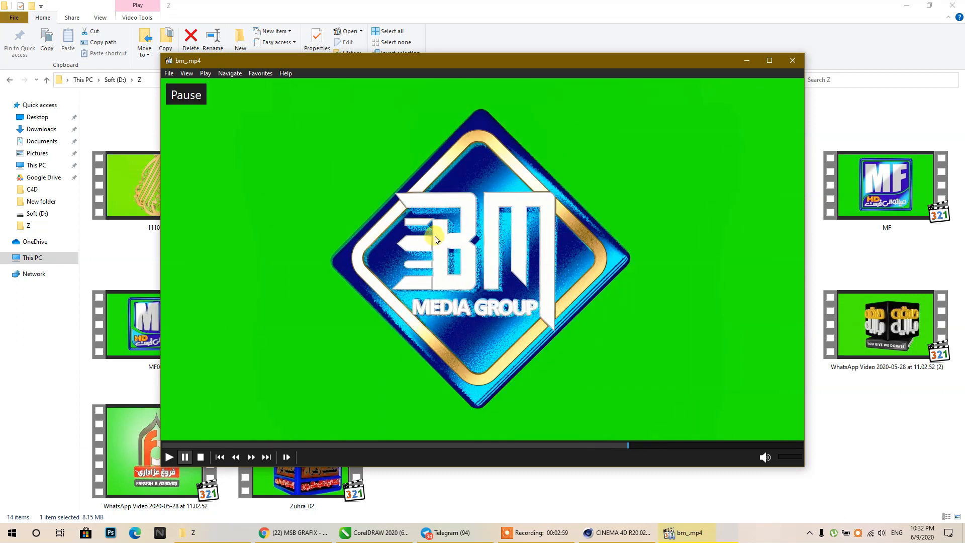
{"action": "left_click", "coordinate": [484, 120]}
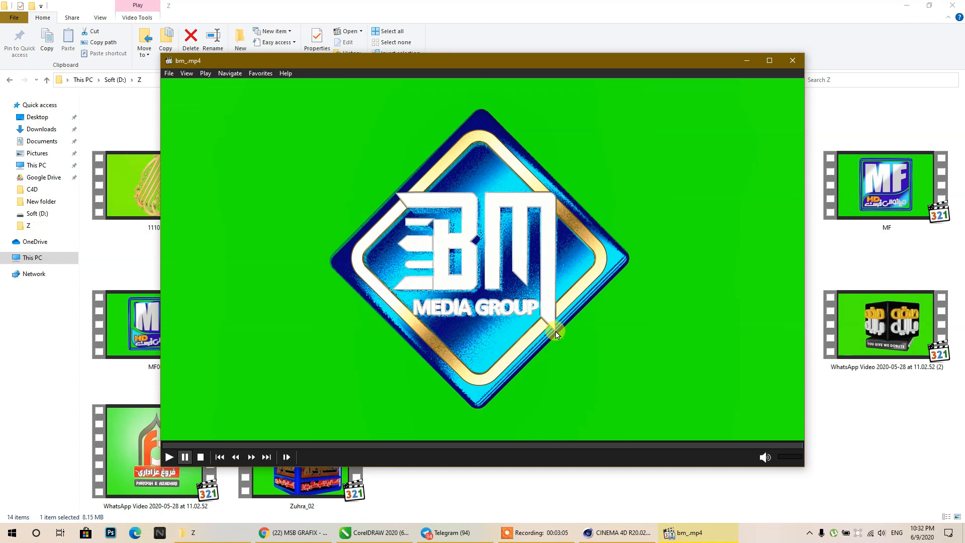
{"action": "left_click", "coordinate": [792, 60]}
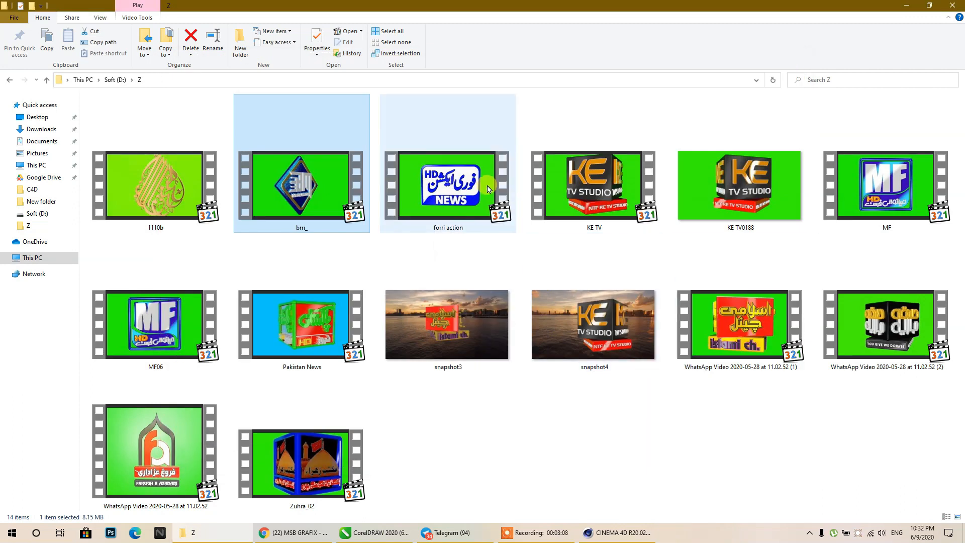
{"action": "double_click", "coordinate": [456, 193]}
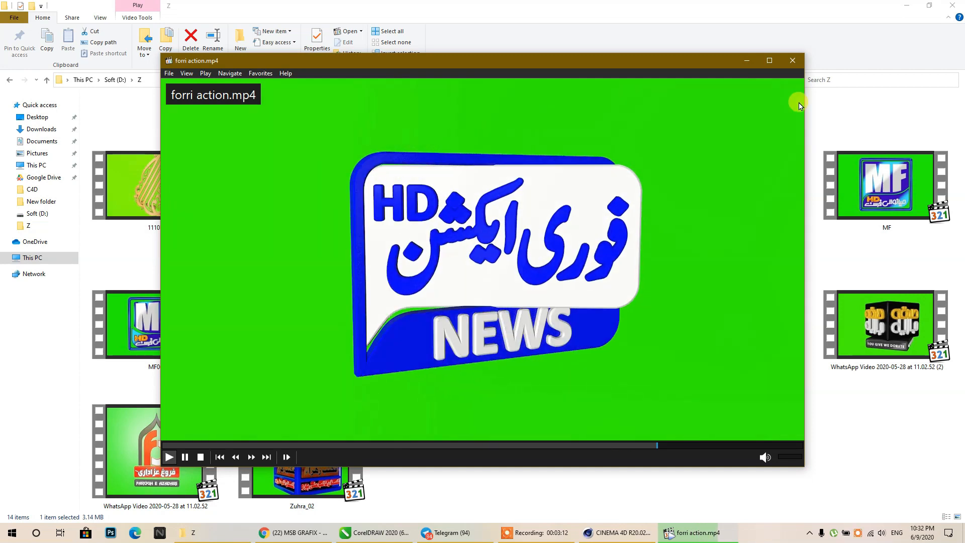
{"action": "left_click", "coordinate": [792, 60]}
- Watch the KE TV video fullscreen, pausing it before closing
{"action": "double_click", "coordinate": [611, 193]}
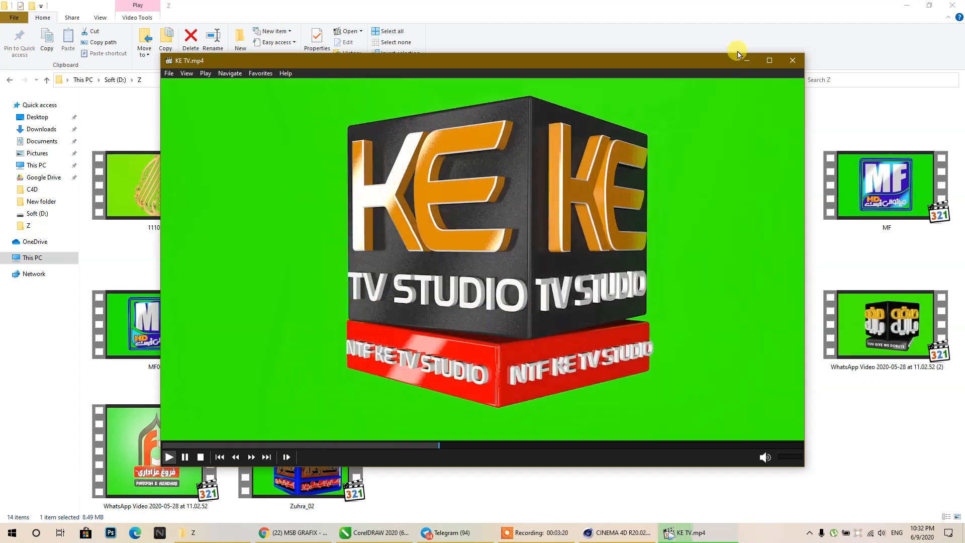
{"action": "double_click", "coordinate": [682, 146]}
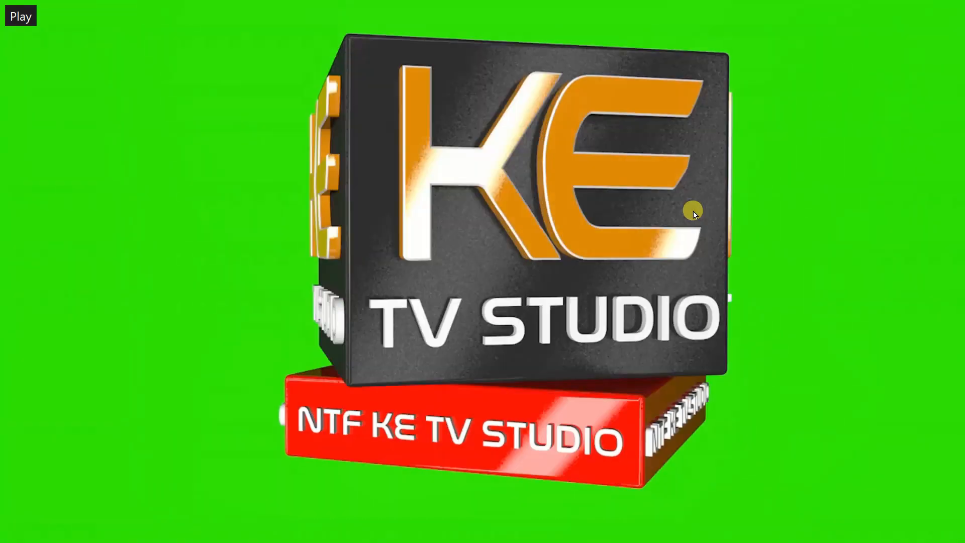
{"action": "left_click", "coordinate": [549, 288]}
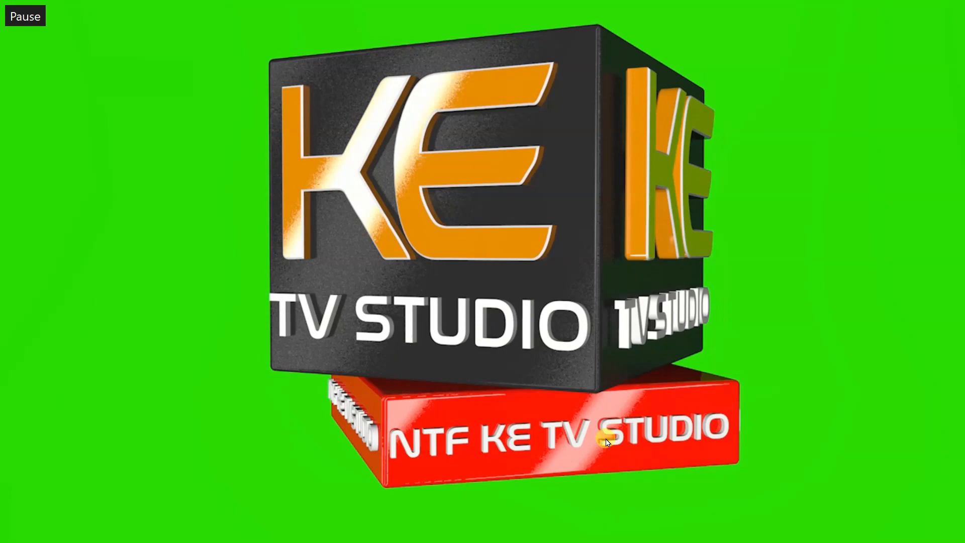
{"action": "double_click", "coordinate": [532, 462]}
{"action": "left_click", "coordinate": [793, 61]}
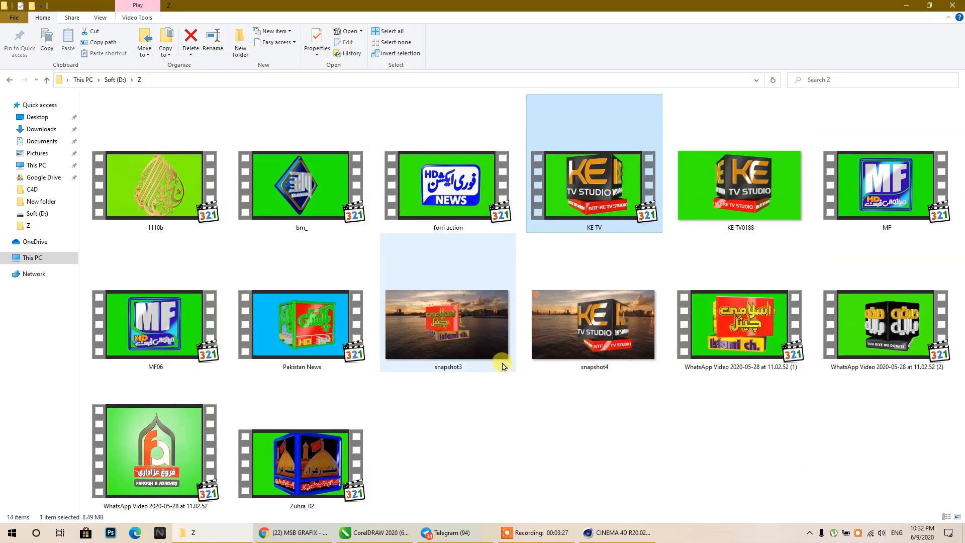
- Play Zuhra_02 fullscreen, pausing and resuming the spinning cube animation
{"action": "double_click", "coordinate": [317, 469]}
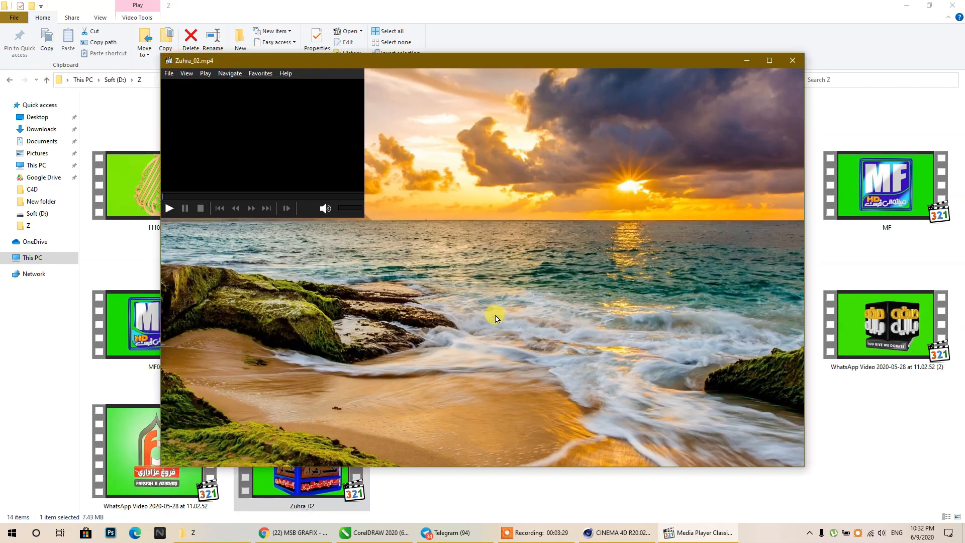
{"action": "double_click", "coordinate": [495, 318]}
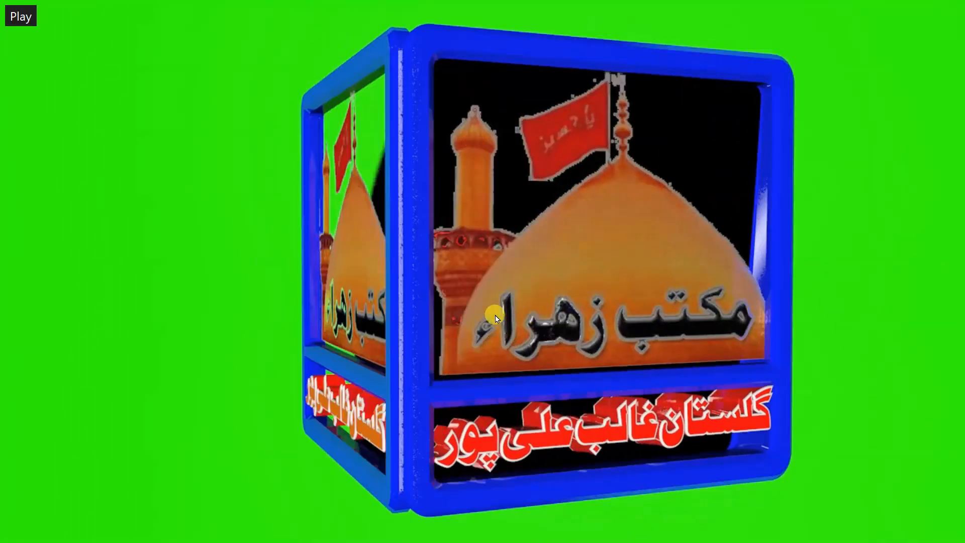
{"action": "left_click", "coordinate": [495, 315]}
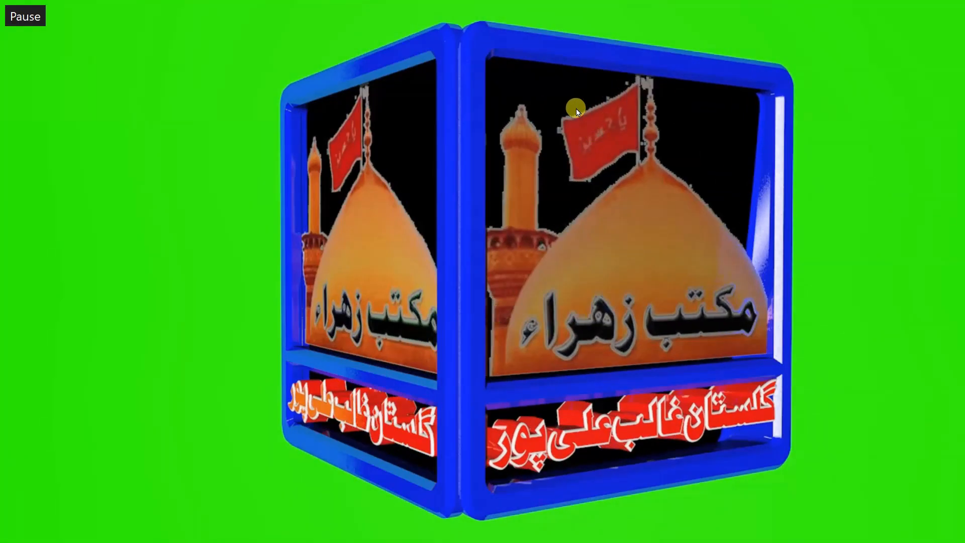
{"action": "left_click", "coordinate": [539, 286]}
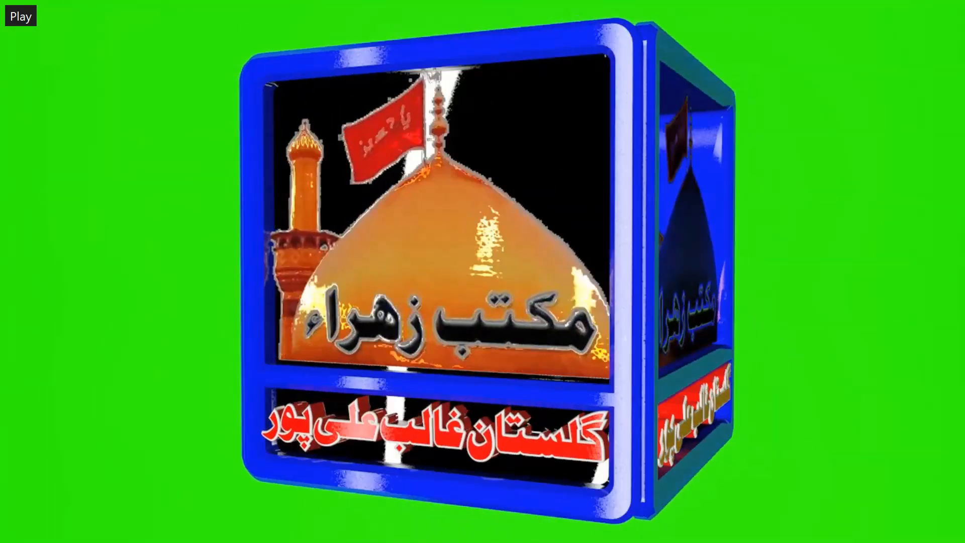
{"action": "double_click", "coordinate": [541, 286]}
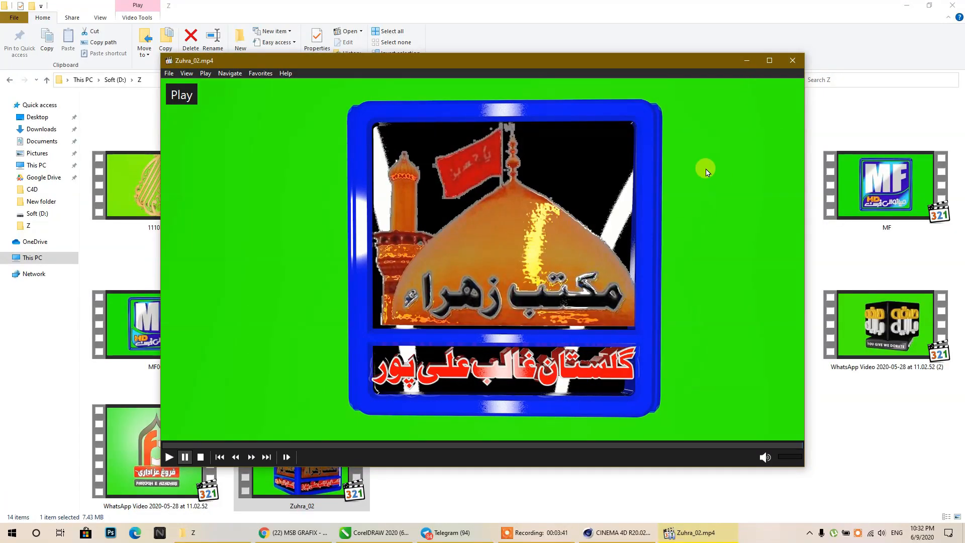
- Step through the Zuhra_02 cube clip with pause and resume, then preview MF06
{"action": "left_click", "coordinate": [676, 140]}
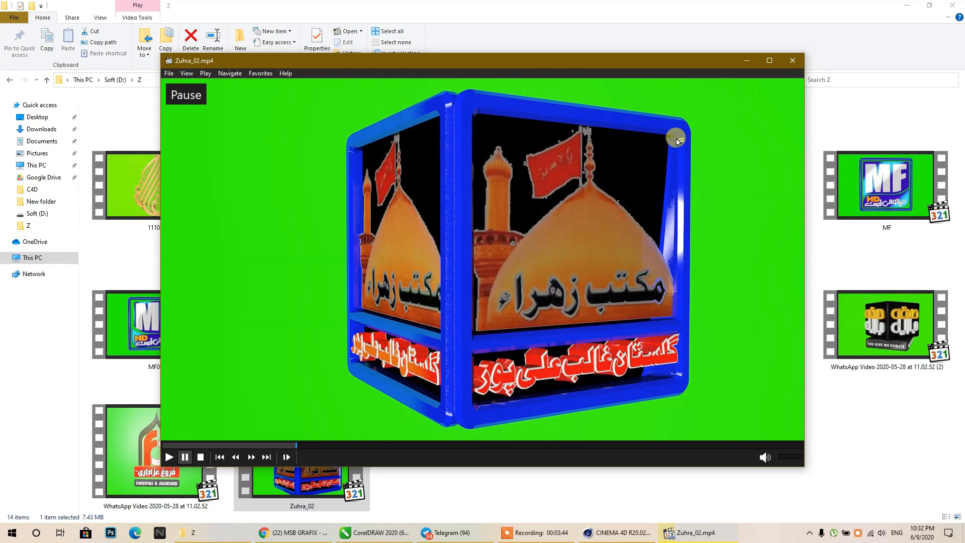
{"action": "left_click", "coordinate": [603, 157]}
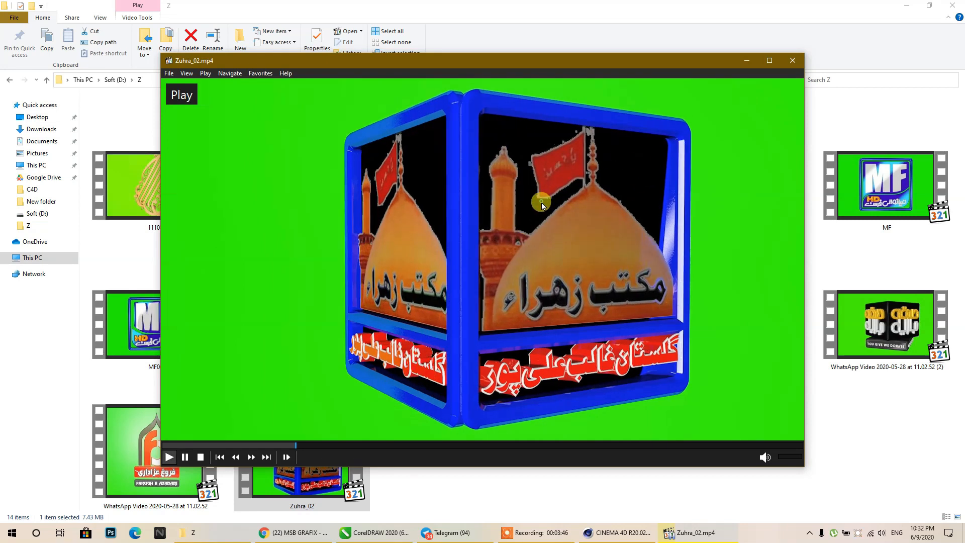
{"action": "left_click", "coordinate": [524, 138]}
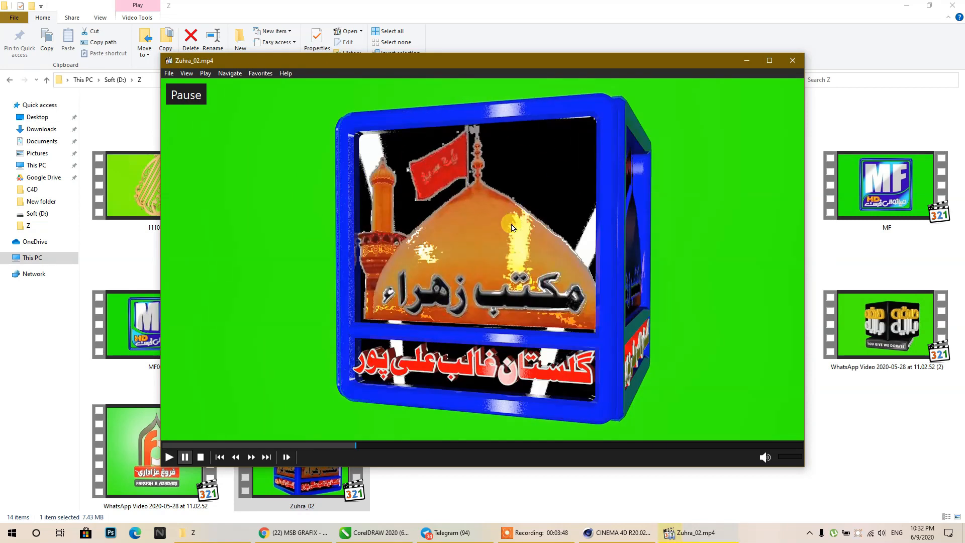
{"action": "left_click", "coordinate": [512, 274]}
{"action": "left_click", "coordinate": [498, 219]}
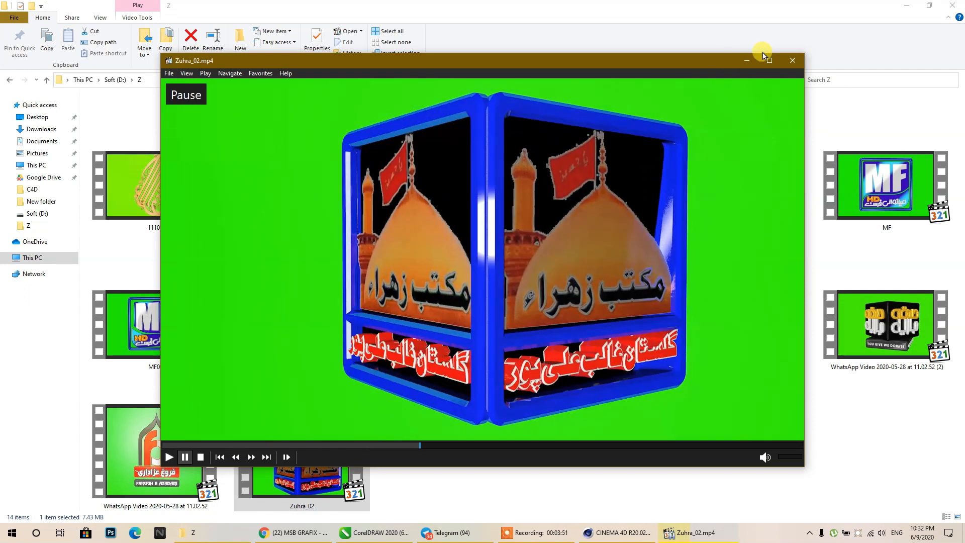
{"action": "left_click", "coordinate": [789, 61]}
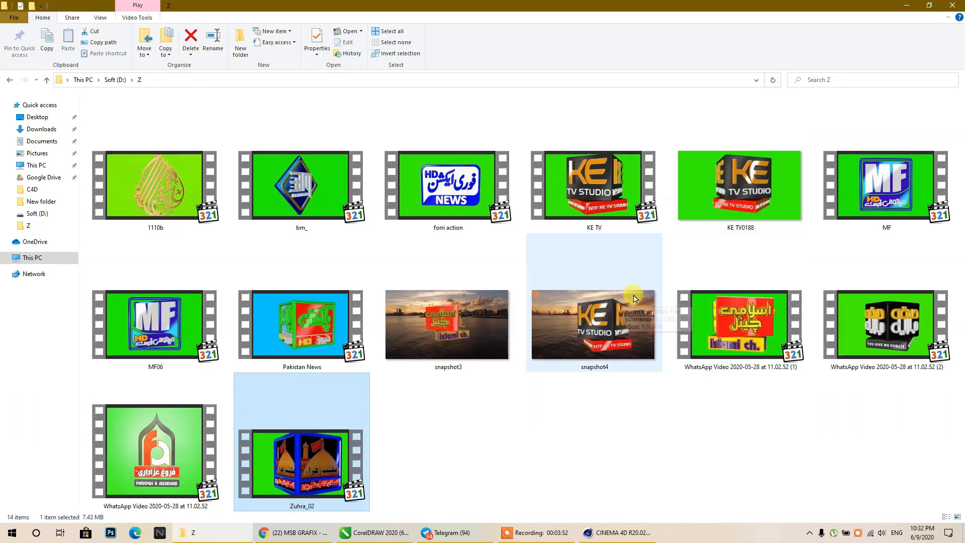
{"action": "double_click", "coordinate": [176, 322]}
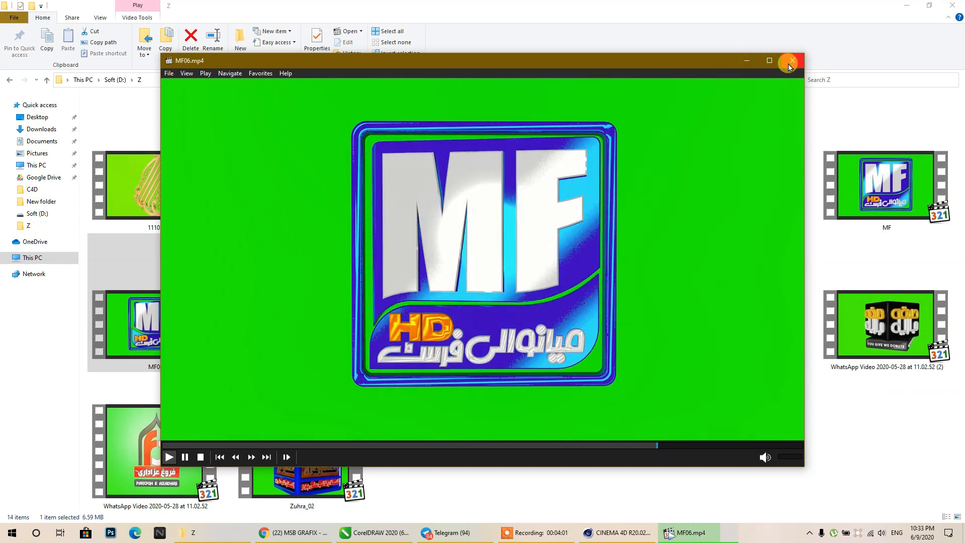
{"action": "left_click", "coordinate": [790, 61]}
- Copy the Telegram link below itself, trim it to the channel handle, and centre it
{"action": "left_click", "coordinate": [378, 533]}
{"action": "scroll", "coordinate": [382, 281], "scroll_direction": "down", "scroll_amount": 3}
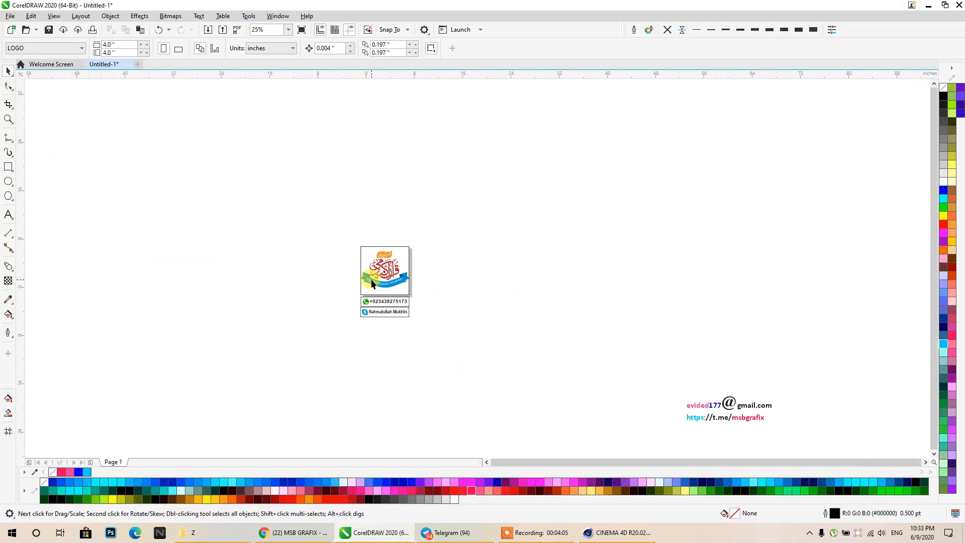
{"action": "scroll", "coordinate": [593, 376], "scroll_direction": "up", "scroll_amount": 2}
{"action": "scroll", "coordinate": [593, 376], "scroll_direction": "up", "scroll_amount": 2}
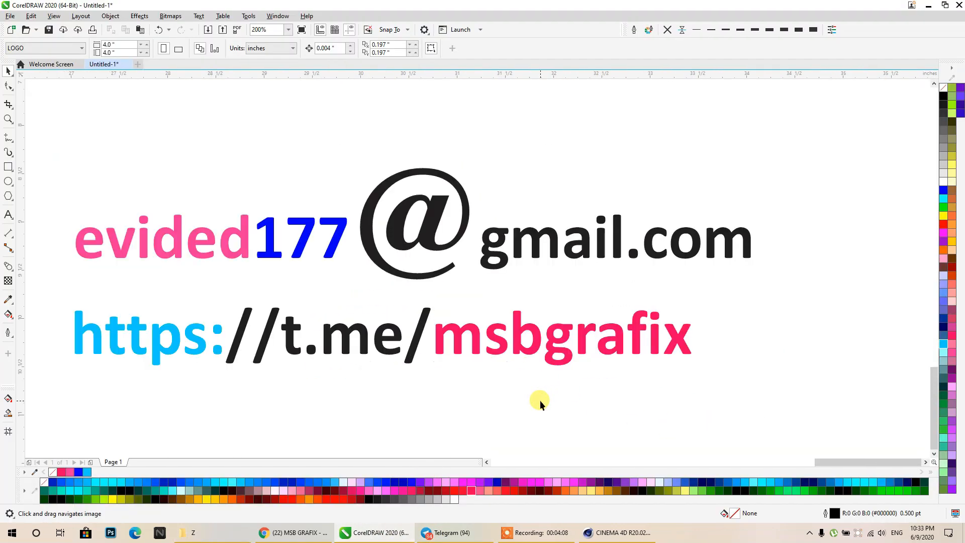
{"action": "scroll", "coordinate": [539, 400], "scroll_direction": "down", "scroll_amount": 1}
{"action": "middle_click_drag", "start_coordinate": [542, 403], "coordinate": [540, 396]}
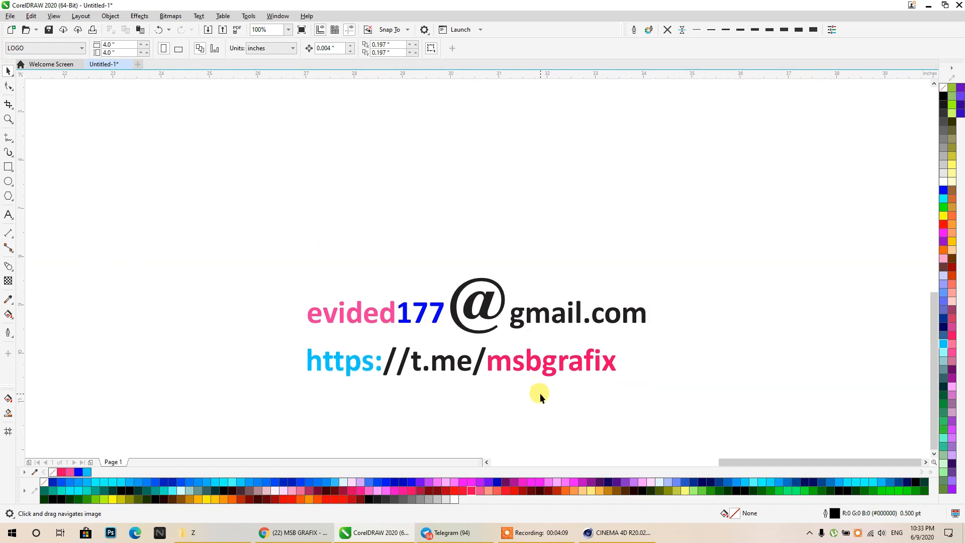
{"action": "left_click", "coordinate": [517, 374]}
{"action": "left_click_drag", "start_coordinate": [517, 374], "coordinate": [280, 398]}
{"action": "double_click", "coordinate": [486, 397]}
{"action": "key", "text": "BackSpace"}
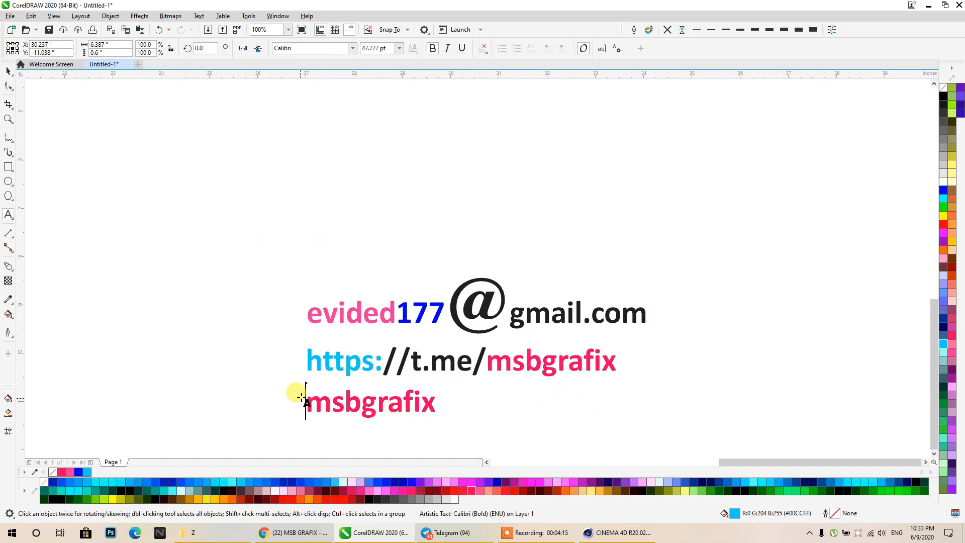
{"action": "left_click_drag", "start_coordinate": [454, 402], "coordinate": [533, 404]}
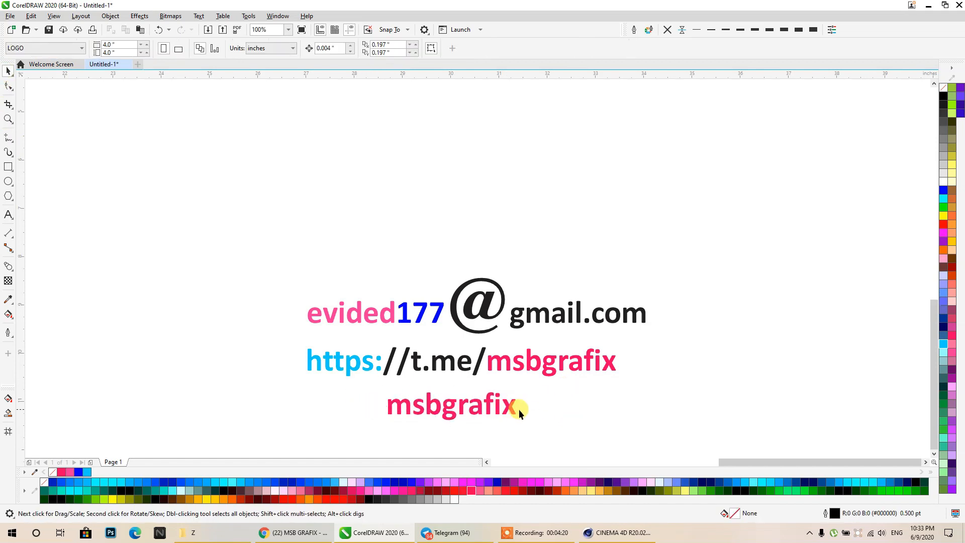
- Colour the handle text magenta and move the e-mail line higher
{"action": "left_click", "coordinate": [518, 409]}
{"action": "left_click", "coordinate": [943, 233]}
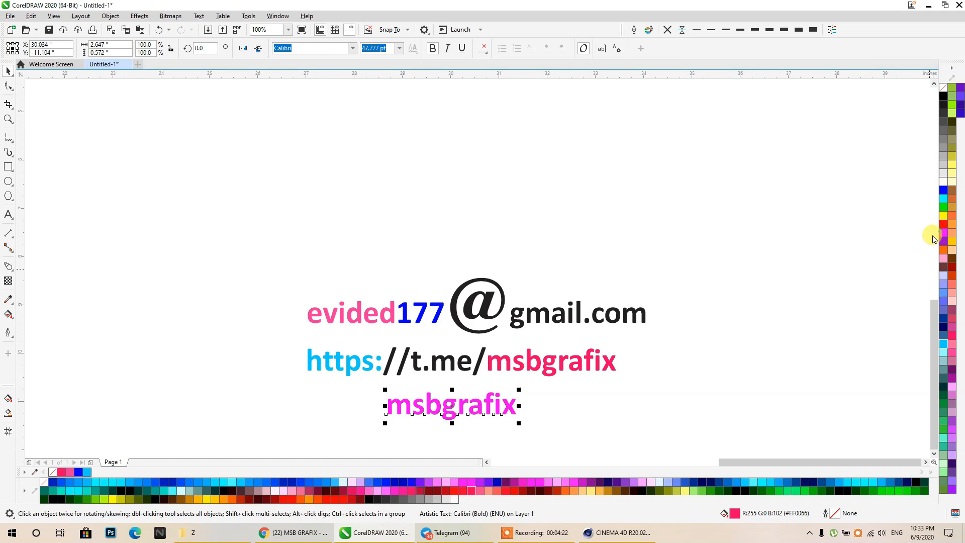
{"action": "left_click", "coordinate": [578, 431]}
{"action": "left_click_drag", "start_coordinate": [460, 330], "coordinate": [460, 271]}
- Zoom in on the contact text block and select the Telegram link line
{"action": "scroll", "coordinate": [535, 261], "scroll_direction": "up", "scroll_amount": 2}
{"action": "middle_click_drag", "start_coordinate": [532, 273], "coordinate": [559, 209]}
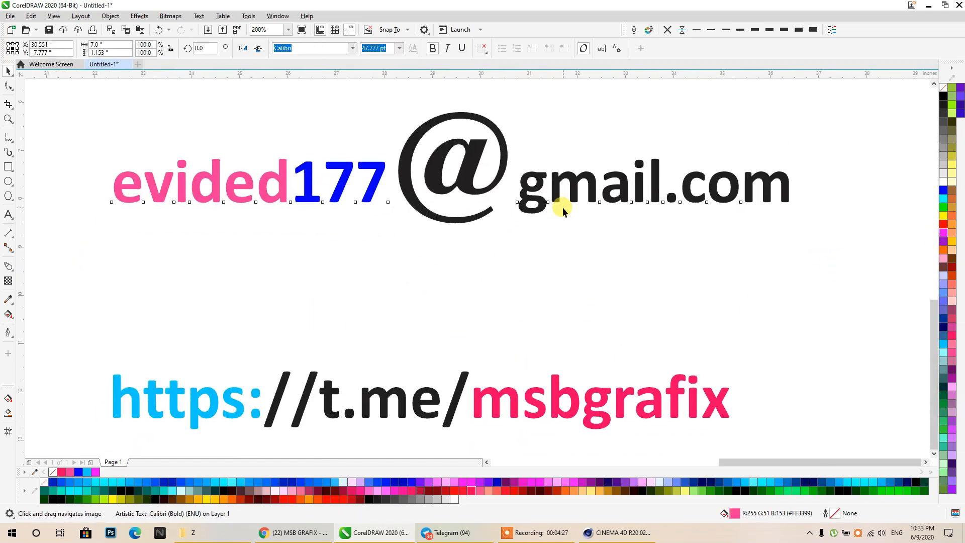
{"action": "scroll", "coordinate": [560, 209], "scroll_direction": "down", "scroll_amount": 2}
{"action": "left_click", "coordinate": [8, 122]}
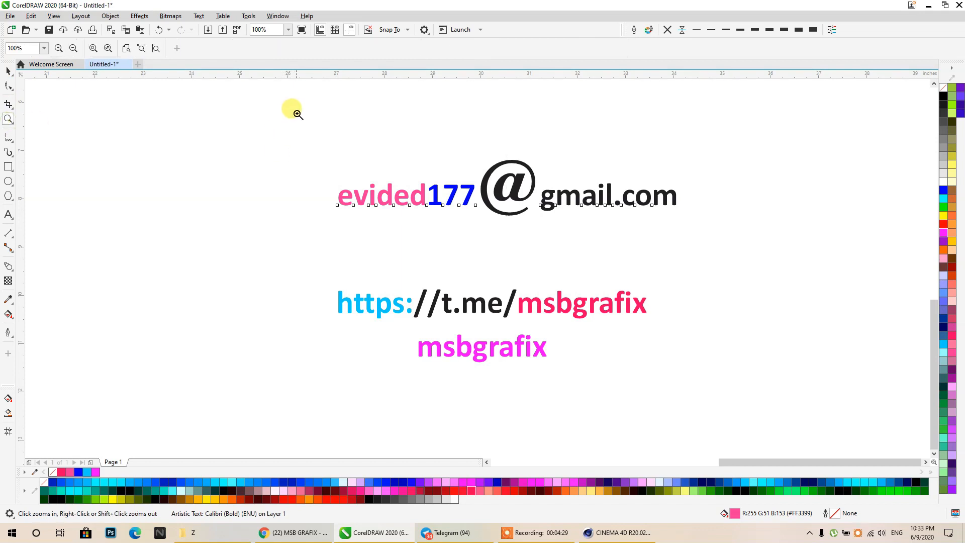
{"action": "left_click_drag", "start_coordinate": [701, 365], "coordinate": [701, 367]}
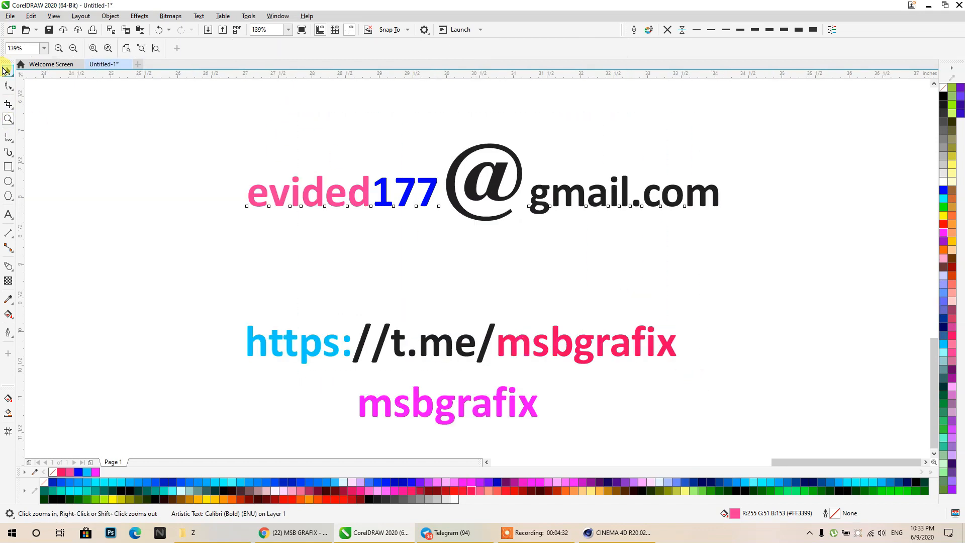
{"action": "left_click", "coordinate": [5, 70]}
{"action": "left_click", "coordinate": [527, 275]}
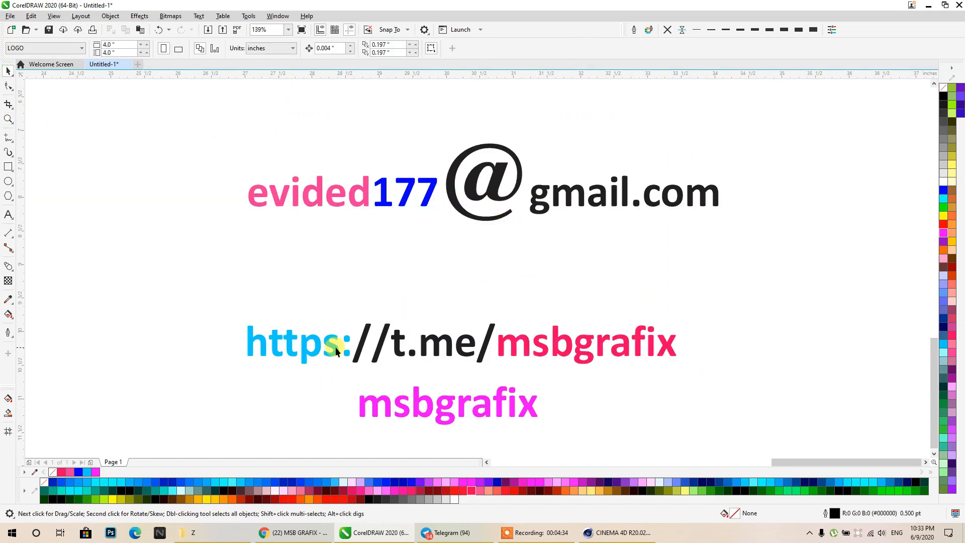
{"action": "left_click", "coordinate": [331, 348]}
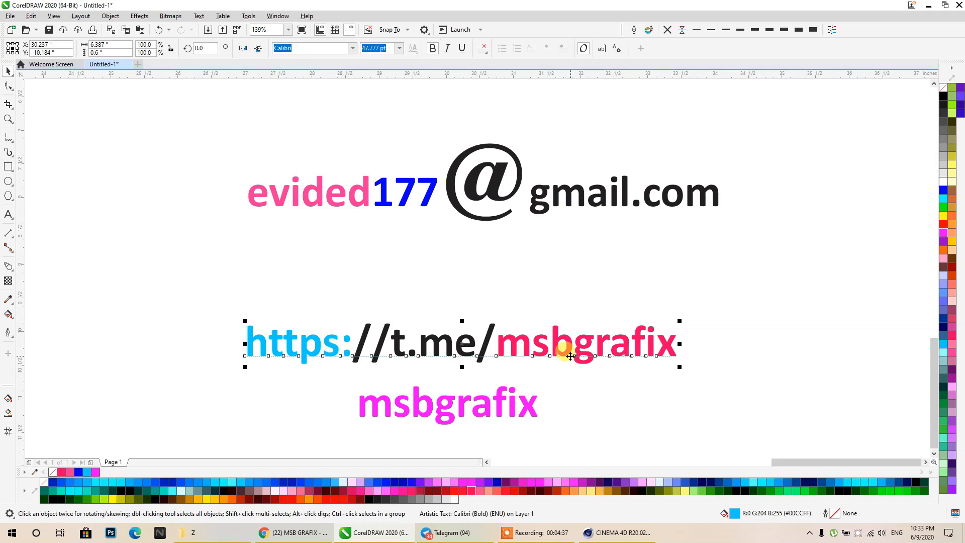
- Check the MSBGRAFIX channel in Telegram, then close Telegram
{"action": "left_click", "coordinate": [449, 533]}
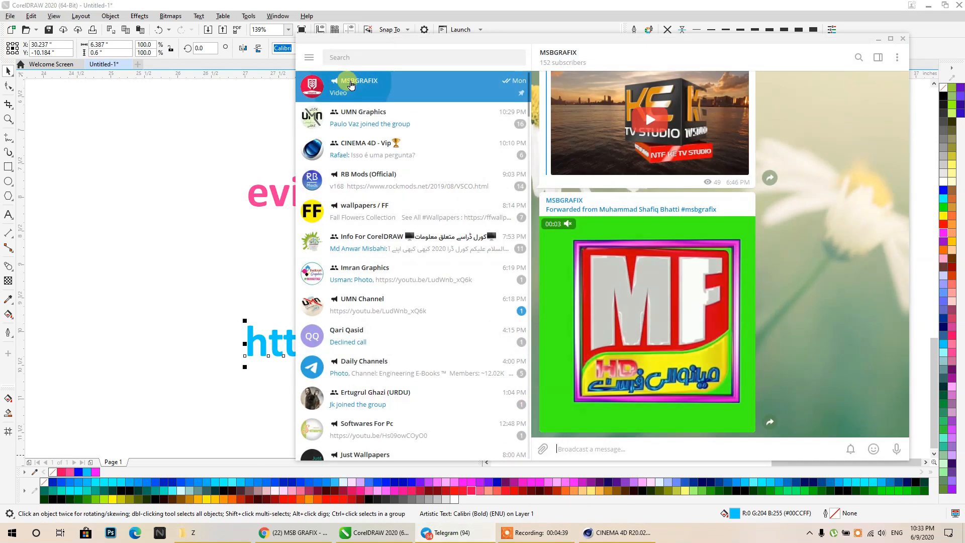
{"action": "scroll", "coordinate": [738, 320], "scroll_direction": "up", "scroll_amount": 5}
{"action": "scroll", "coordinate": [739, 320], "scroll_direction": "down", "scroll_amount": 5}
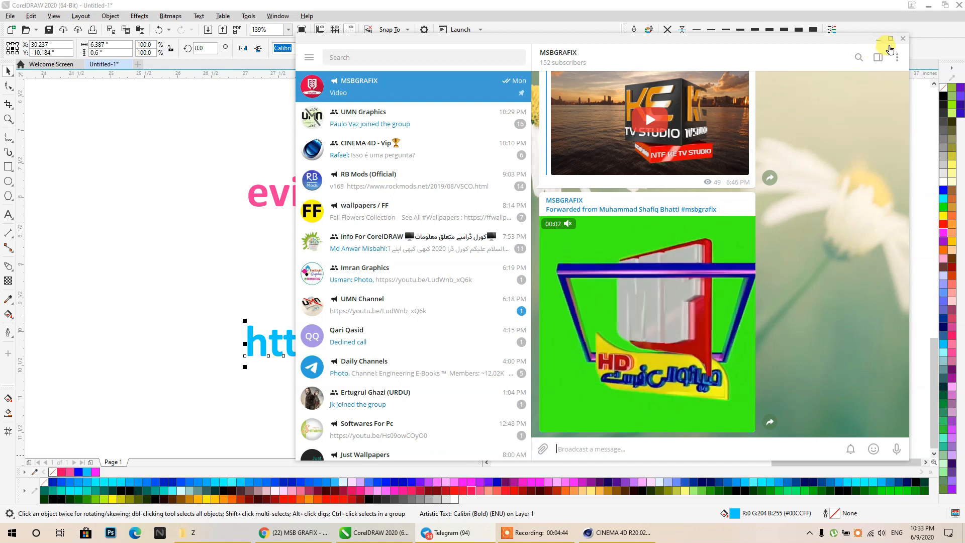
{"action": "left_click", "coordinate": [902, 39]}
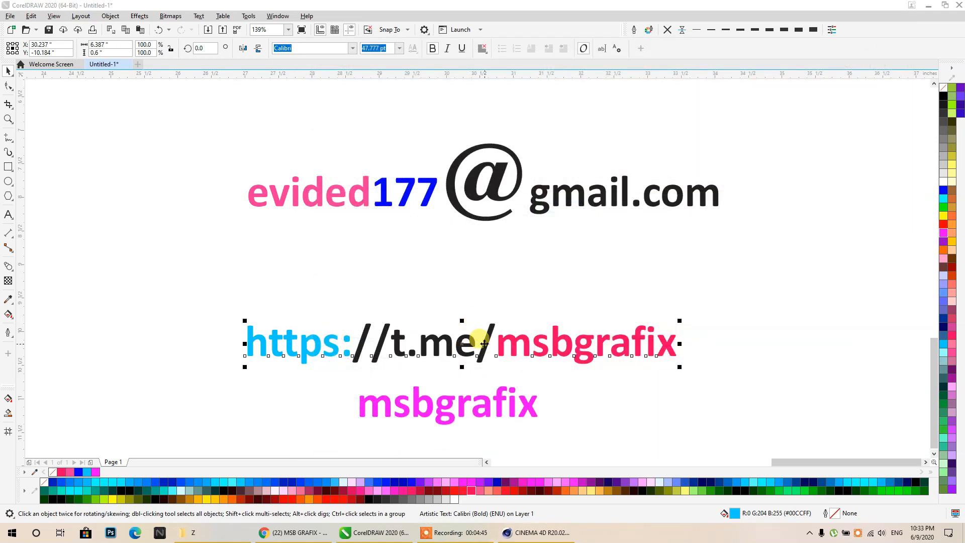
- Raise the Telegram link line toward the e-mail line, then return to the YouTube channel page
{"action": "left_click", "coordinate": [453, 355]}
{"action": "left_click_drag", "start_coordinate": [451, 346], "coordinate": [451, 287]}
{"action": "left_click", "coordinate": [435, 406]}
{"action": "left_click", "coordinate": [442, 406]}
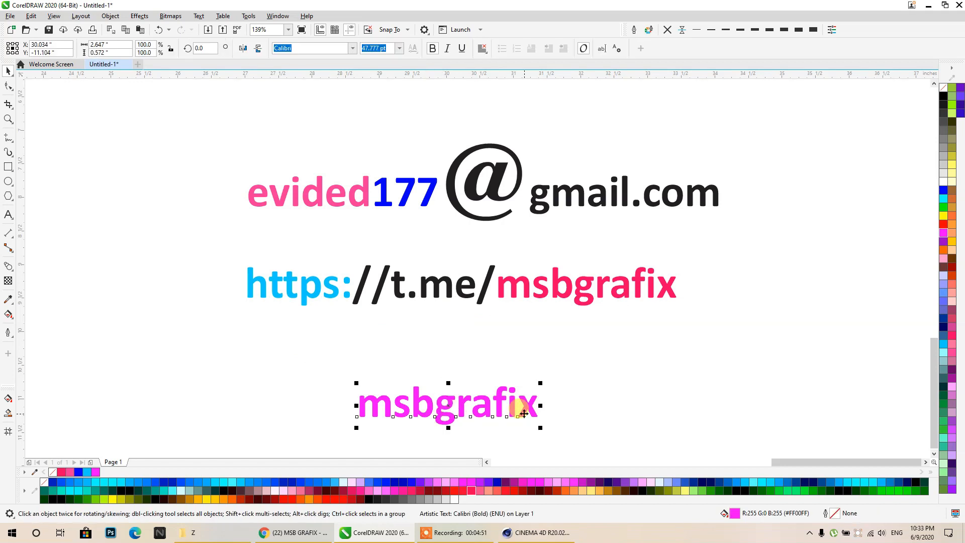
{"action": "left_click", "coordinate": [594, 408]}
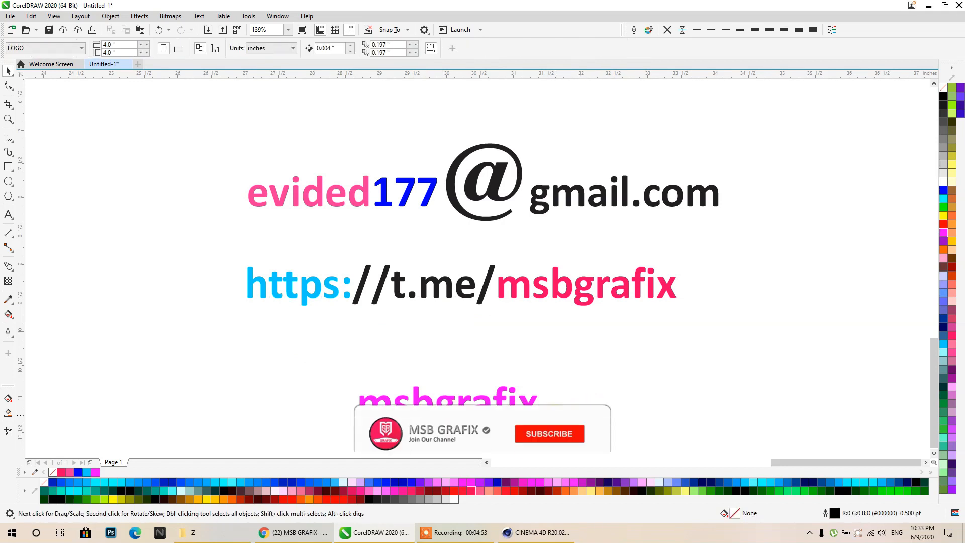
{"action": "left_click", "coordinate": [270, 526]}
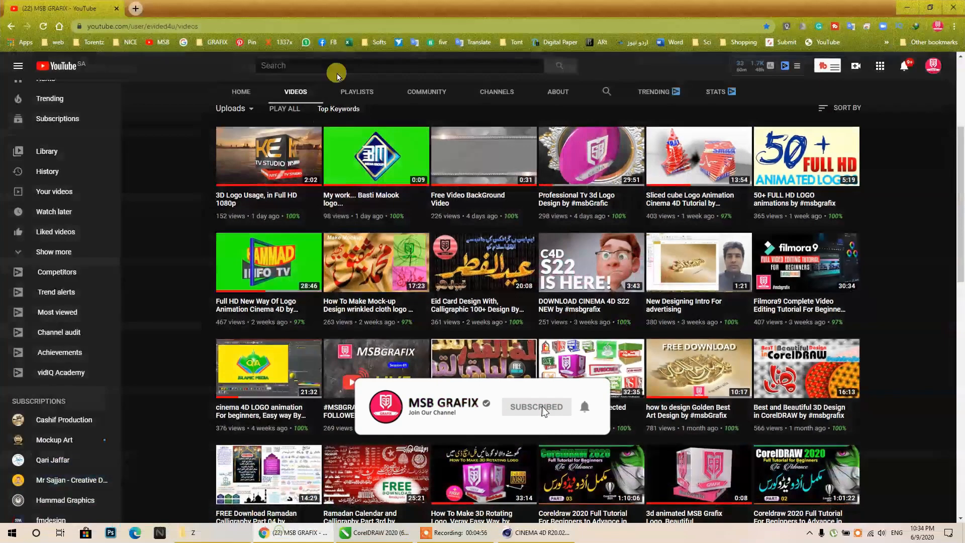
- Open the 3D Logo Usage video, load Facebook in a new tab, and mute the ad
{"action": "left_click", "coordinate": [242, 197]}
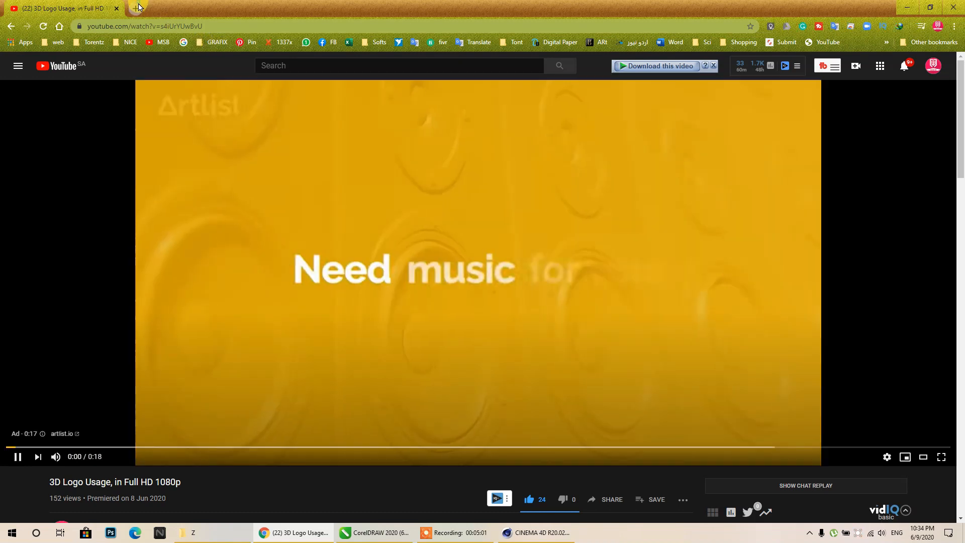
{"action": "left_click", "coordinate": [136, 9]}
{"action": "left_click", "coordinate": [323, 42]}
{"action": "left_click", "coordinate": [82, 7]}
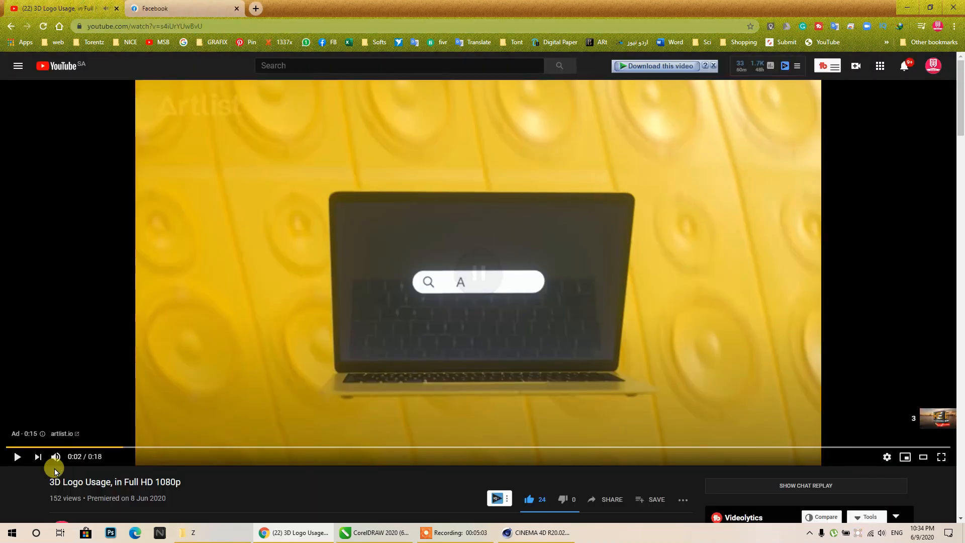
{"action": "left_click", "coordinate": [55, 456]}
{"action": "left_click", "coordinate": [200, 5]}
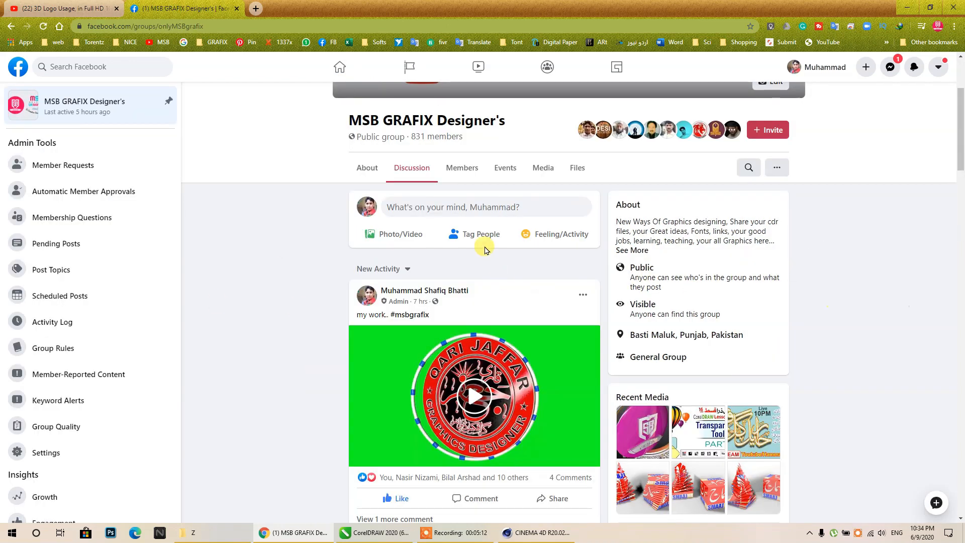
- Expand and collapse the 3D Logo Usage description, then show the Facebook group page
{"action": "left_click", "coordinate": [63, 8]}
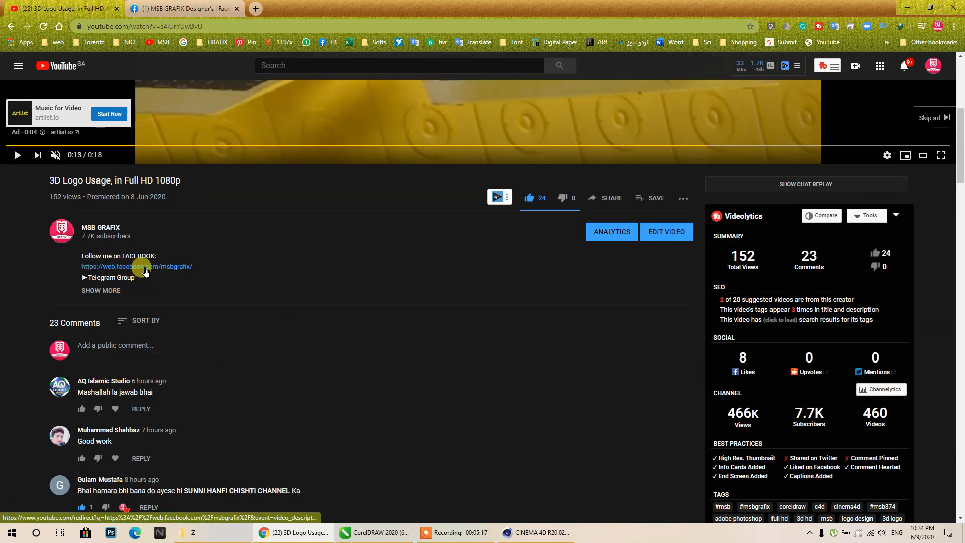
{"action": "left_click", "coordinate": [111, 292]}
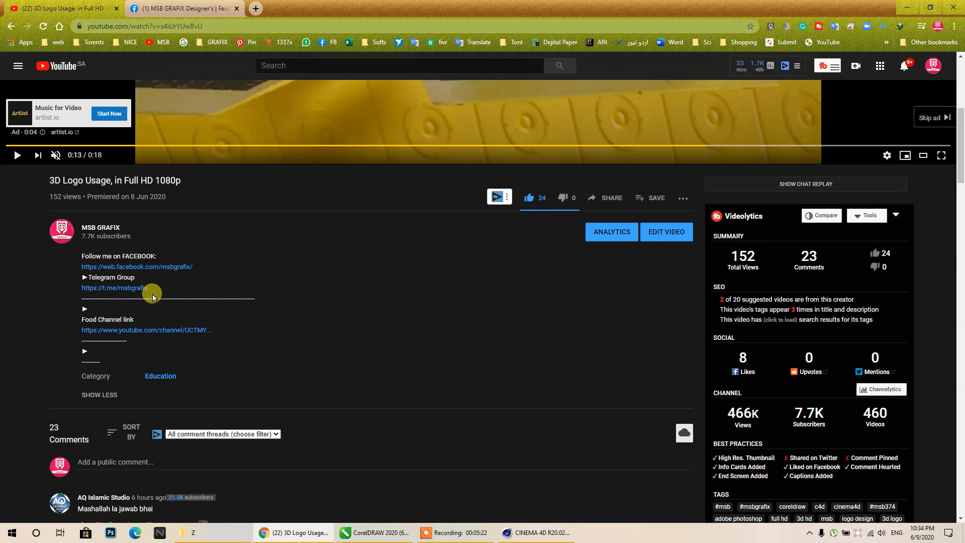
{"action": "left_click", "coordinate": [106, 394]}
{"action": "left_click", "coordinate": [177, 8]}
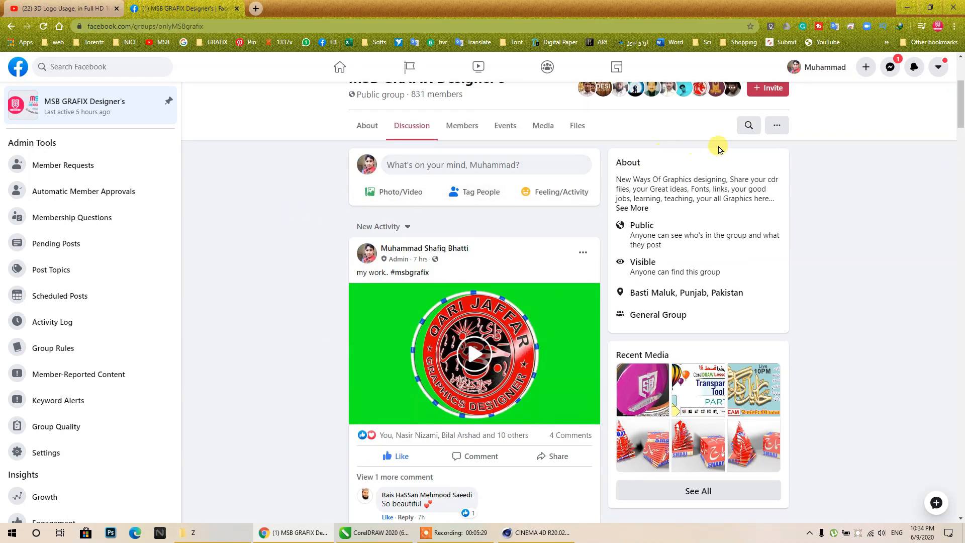
- Minimize the browser and CorelDRAW, then reopen the browser on the 3D Logo Usage video
{"action": "left_click", "coordinate": [905, 8]}
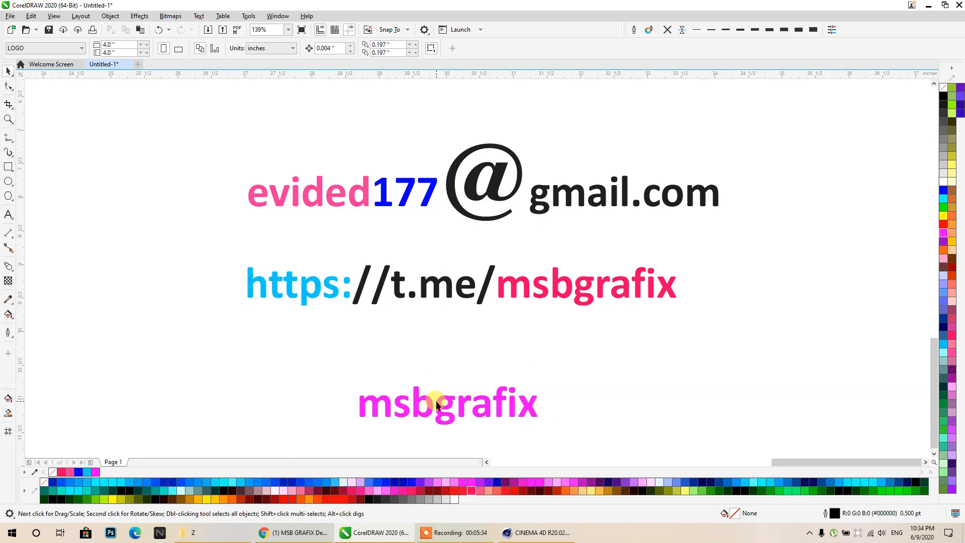
{"action": "left_click", "coordinate": [927, 5]}
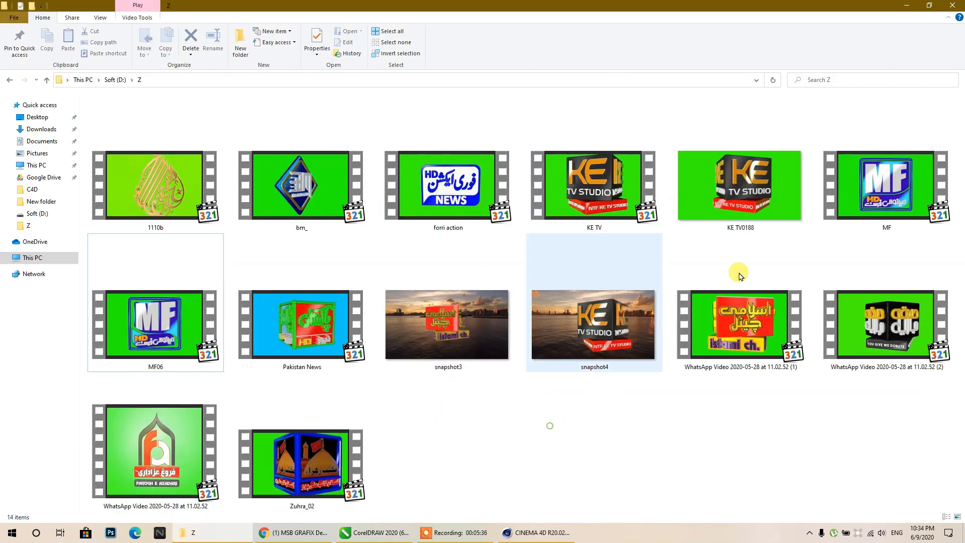
{"action": "left_click", "coordinate": [909, 8]}
{"action": "left_click", "coordinate": [294, 532]}
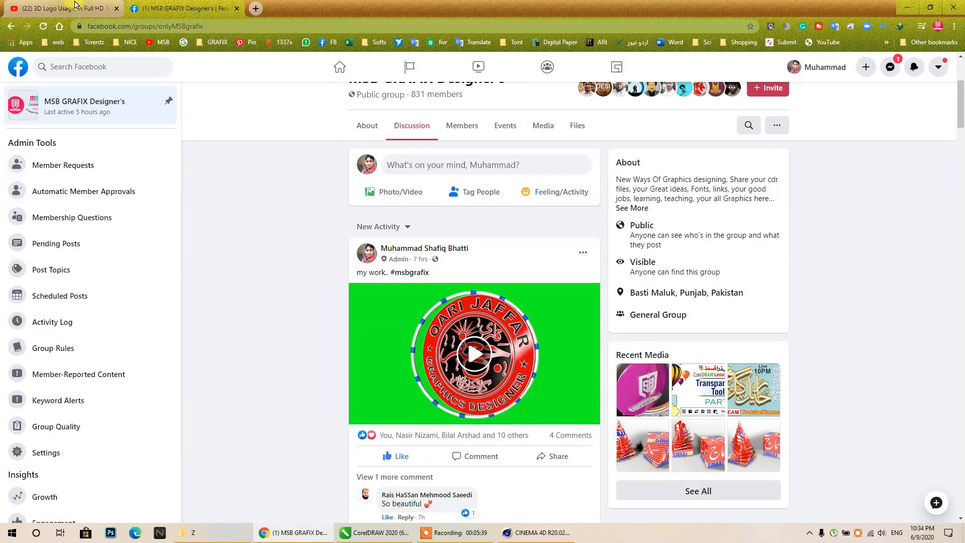
{"action": "left_click", "coordinate": [78, 7]}
{"action": "scroll", "coordinate": [384, 305], "scroll_direction": "up", "scroll_amount": 2}
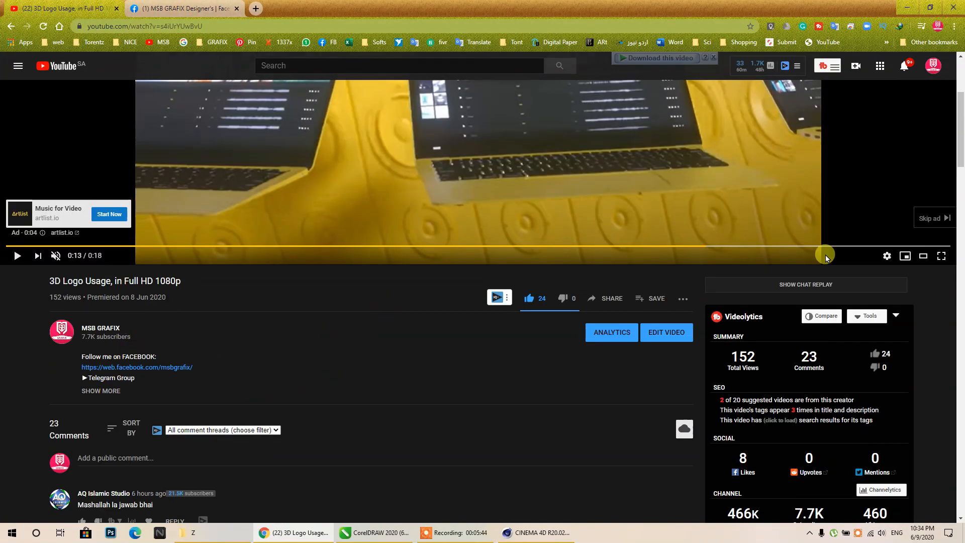
- Skip the ad, pause the video, and open the MSB GRAFIX channel in a new tab
{"action": "left_click", "coordinate": [920, 217]}
{"action": "left_click", "coordinate": [413, 200]}
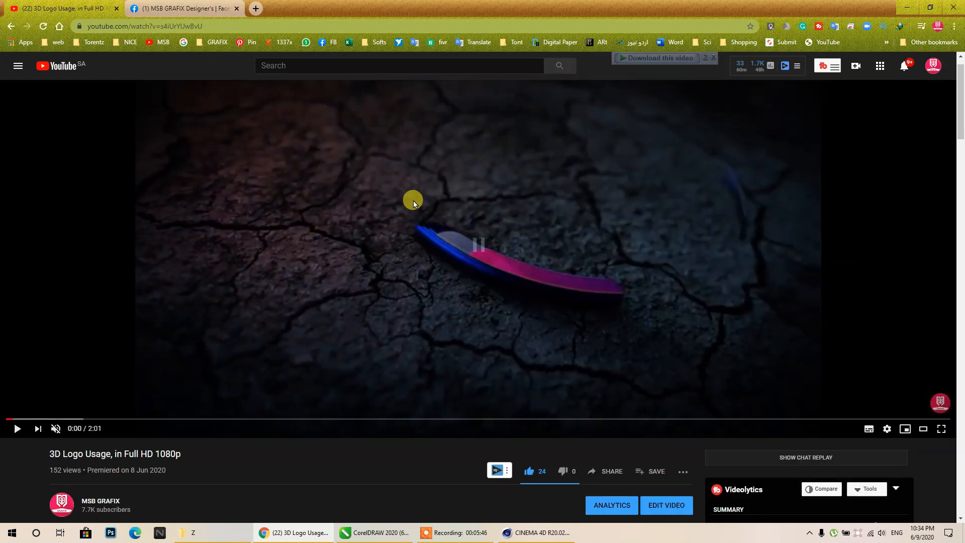
{"action": "scroll", "coordinate": [84, 255], "scroll_direction": "down", "scroll_amount": 4}
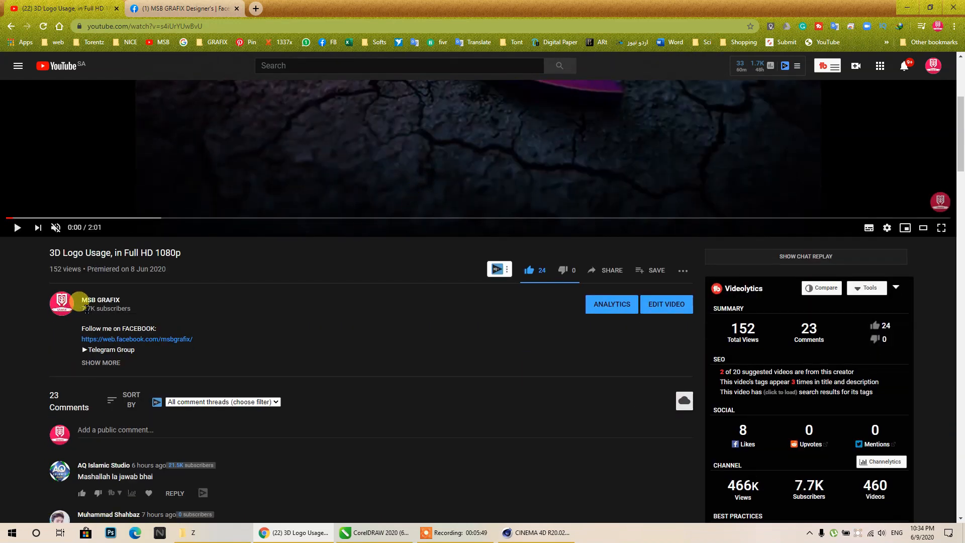
{"action": "right_click", "coordinate": [59, 300]}
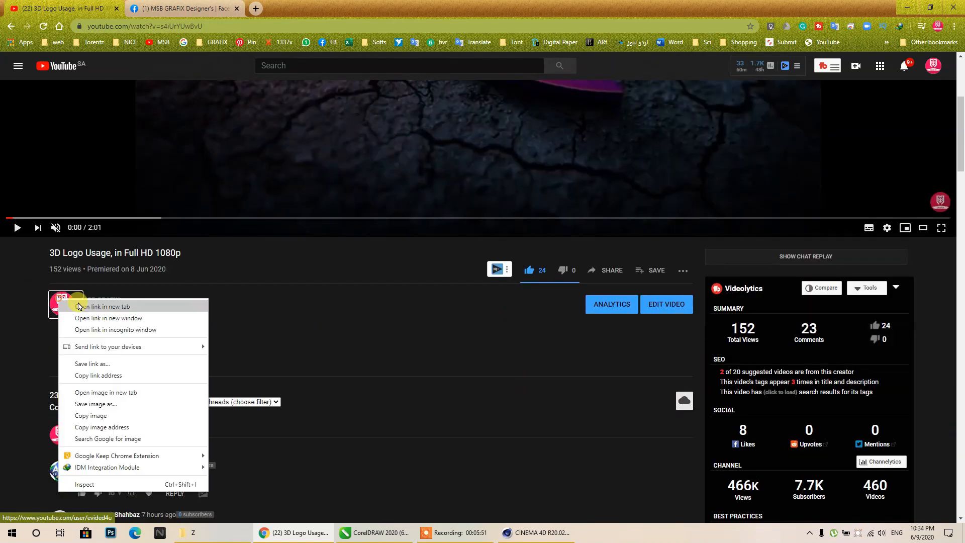
{"action": "left_click", "coordinate": [75, 305]}
{"action": "left_click", "coordinate": [181, 6]}
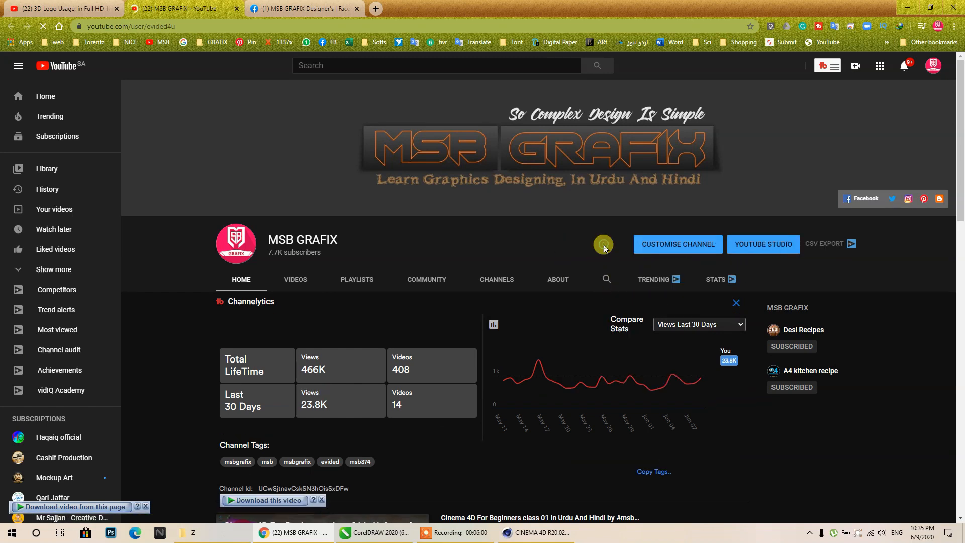
- Visit the channel's YouTube Studio, return to the channel page, and minimize Chrome
{"action": "left_click", "coordinate": [737, 248]}
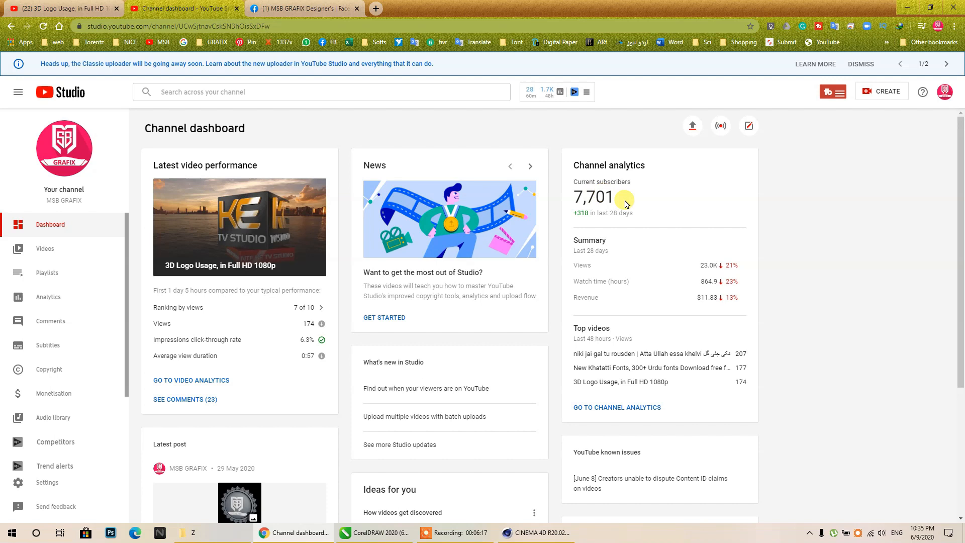
{"action": "left_click", "coordinate": [12, 30]}
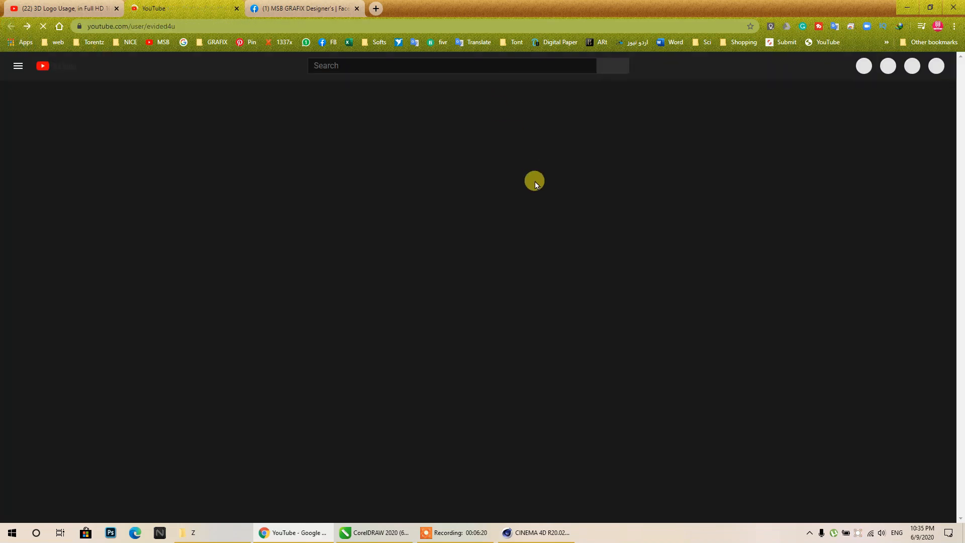
{"action": "scroll", "coordinate": [248, 425], "scroll_direction": "down", "scroll_amount": 5}
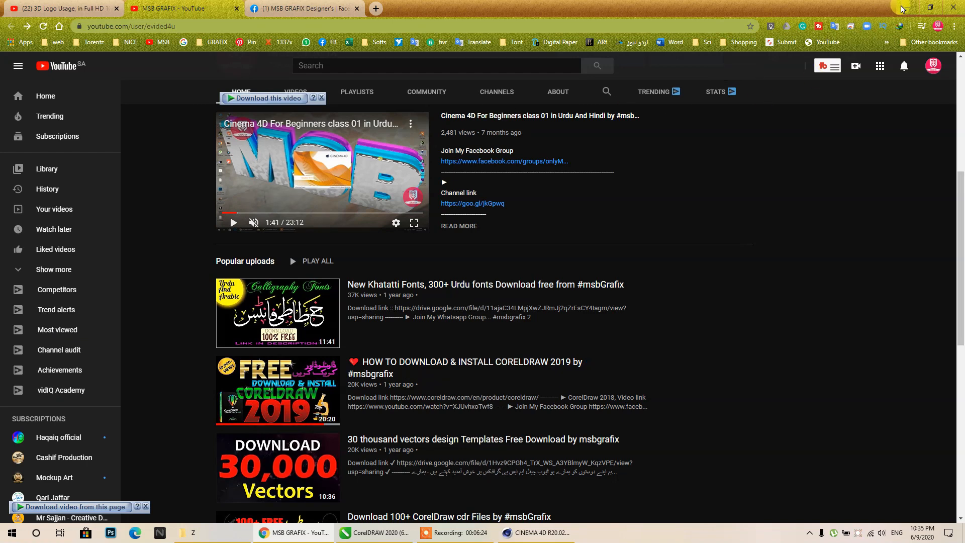
{"action": "left_click", "coordinate": [902, 8]}
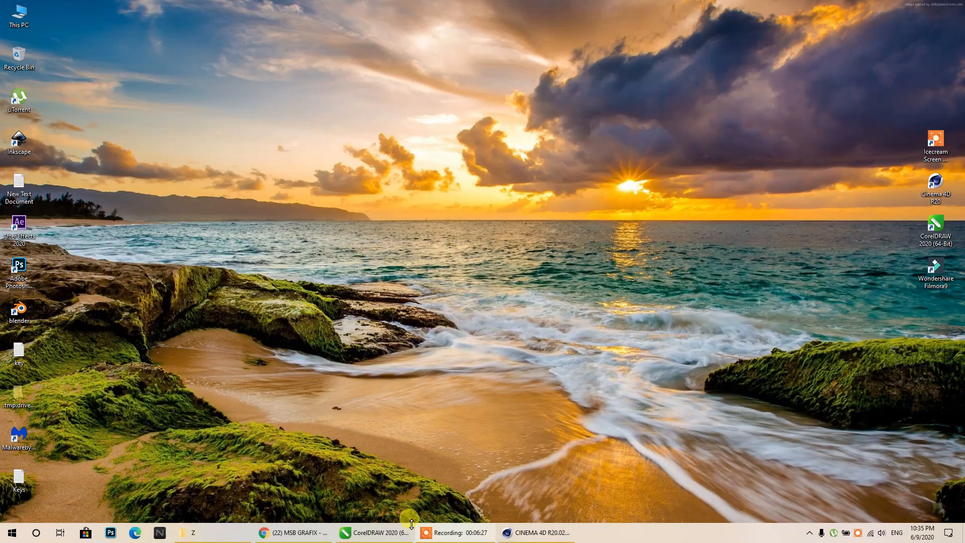
- Return to the CorelDRAW logo document and check the card's logo, name box and square
{"action": "left_click", "coordinate": [374, 533]}
{"action": "scroll", "coordinate": [477, 134], "scroll_direction": "down", "scroll_amount": 3}
{"action": "middle_click_drag", "start_coordinate": [446, 153], "coordinate": [707, 337]}
{"action": "scroll", "coordinate": [633, 292], "scroll_direction": "up", "scroll_amount": 3}
{"action": "middle_click_drag", "start_coordinate": [588, 255], "coordinate": [403, 84]}
{"action": "scroll", "coordinate": [410, 144], "scroll_direction": "down", "scroll_amount": 1}
{"action": "scroll", "coordinate": [425, 176], "scroll_direction": "up", "scroll_amount": 2}
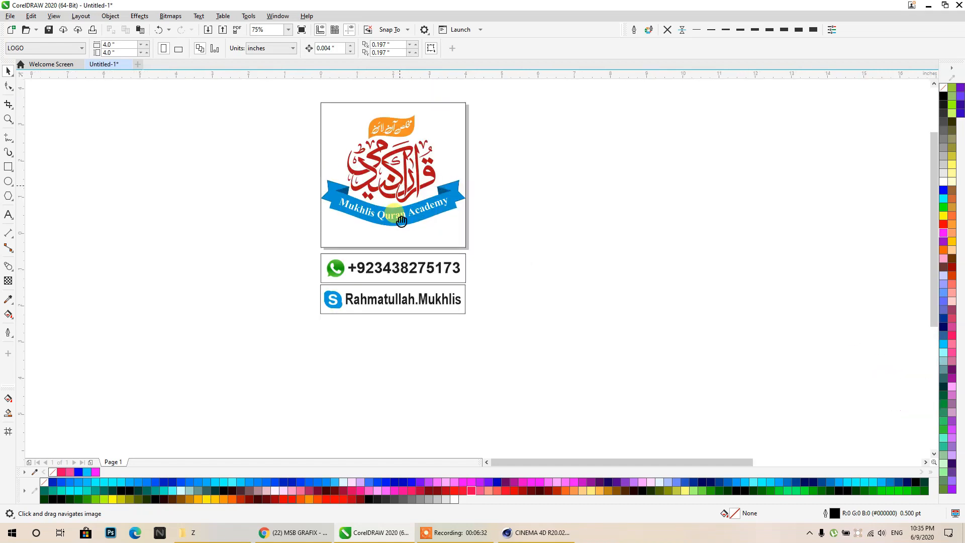
{"action": "left_click", "coordinate": [371, 218]}
{"action": "left_click", "coordinate": [413, 339]}
{"action": "left_click", "coordinate": [440, 359]}
{"action": "left_click", "coordinate": [522, 254]}
{"action": "left_click", "coordinate": [429, 249]}
{"action": "left_click", "coordinate": [567, 261]}
- Marquee-select the whole logo card and drag a full-colour copy to the right
{"action": "left_click", "coordinate": [424, 180]}
{"action": "left_click_drag", "start_coordinate": [511, 137], "coordinate": [296, 377]}
{"action": "left_click_drag", "start_coordinate": [357, 295], "coordinate": [730, 290]}
{"action": "left_click", "coordinate": [369, 256]}
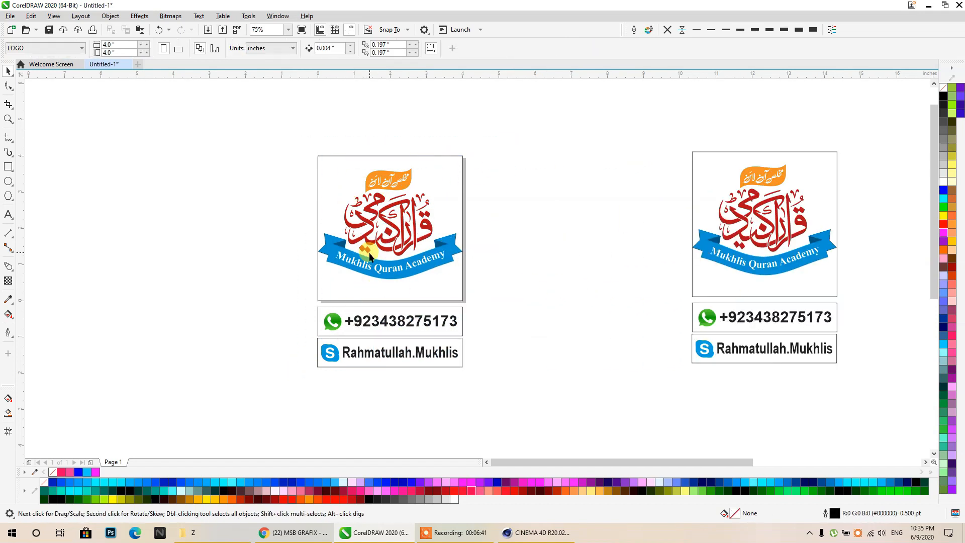
- Move the original logo artwork left, out of its square
{"action": "left_click", "coordinate": [390, 279]}
{"action": "left_click", "coordinate": [91, 46]}
{"action": "left_click", "coordinate": [211, 252]}
{"action": "left_click", "coordinate": [456, 251]}
{"action": "left_click_drag", "start_coordinate": [445, 250], "coordinate": [256, 242]}
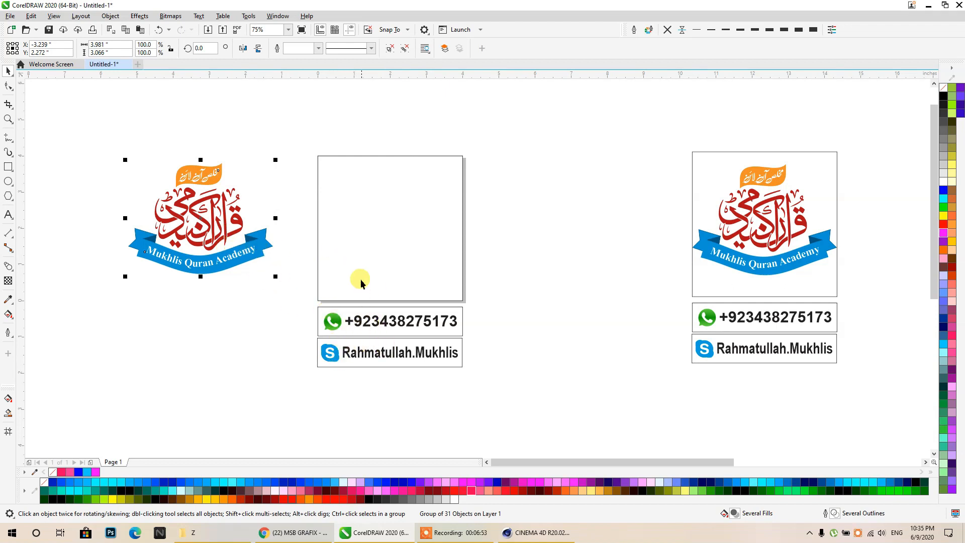
- Align the logo to the top and horizontal centre of its empty square
{"action": "left_click", "coordinate": [352, 268], "text": "shift"}
{"action": "key", "text": "t"}
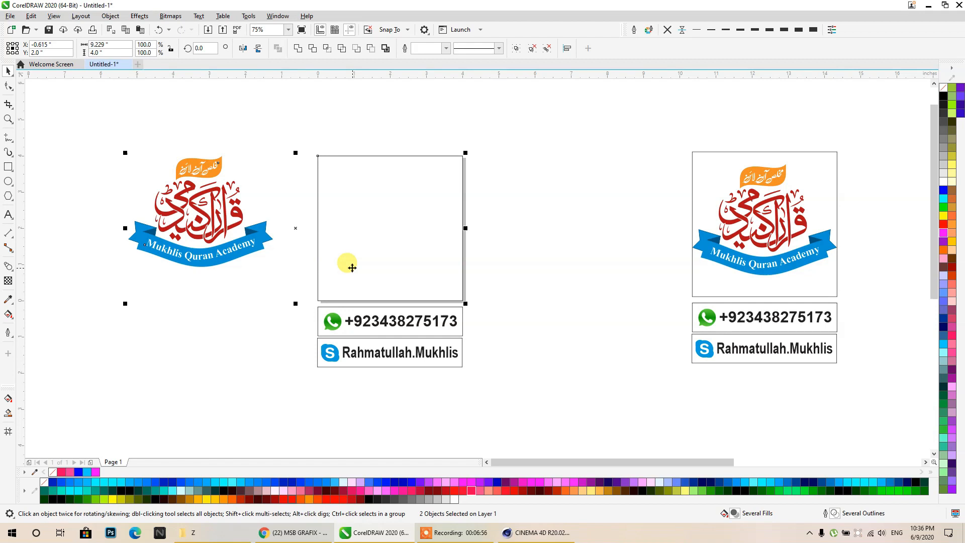
{"action": "key", "text": "c"}
{"action": "left_click", "coordinate": [483, 246]}
- Select the three parts of the phone-number row and group them
{"action": "left_click", "coordinate": [387, 321]}
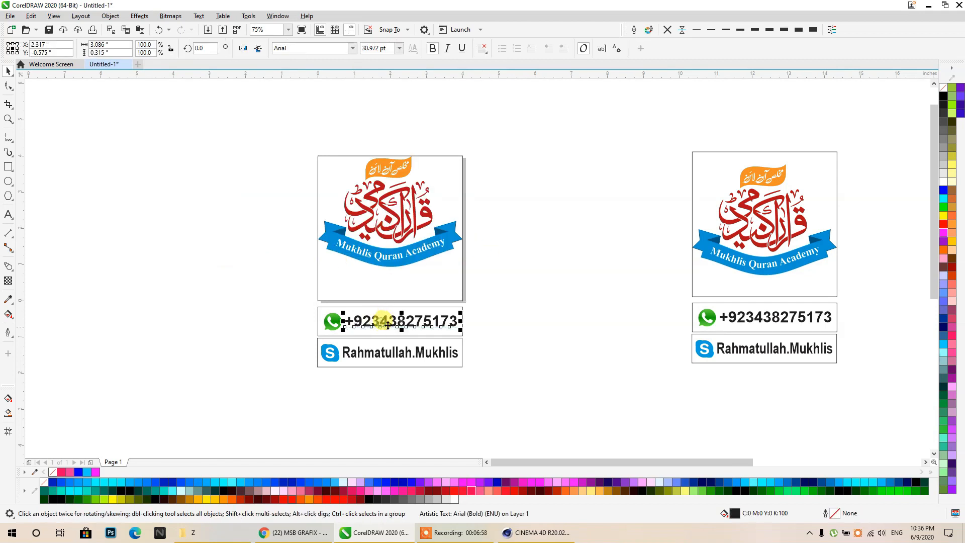
{"action": "left_click_drag", "start_coordinate": [447, 330], "coordinate": [453, 325]}
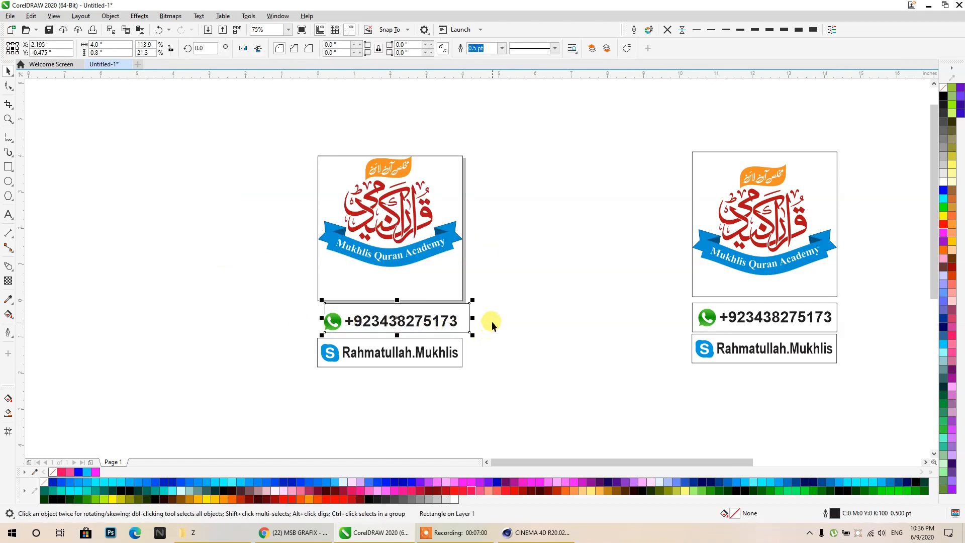
{"action": "key", "text": "ctrl+z"}
{"action": "left_click", "coordinate": [501, 320]}
{"action": "left_click_drag", "start_coordinate": [499, 302], "coordinate": [294, 336]}
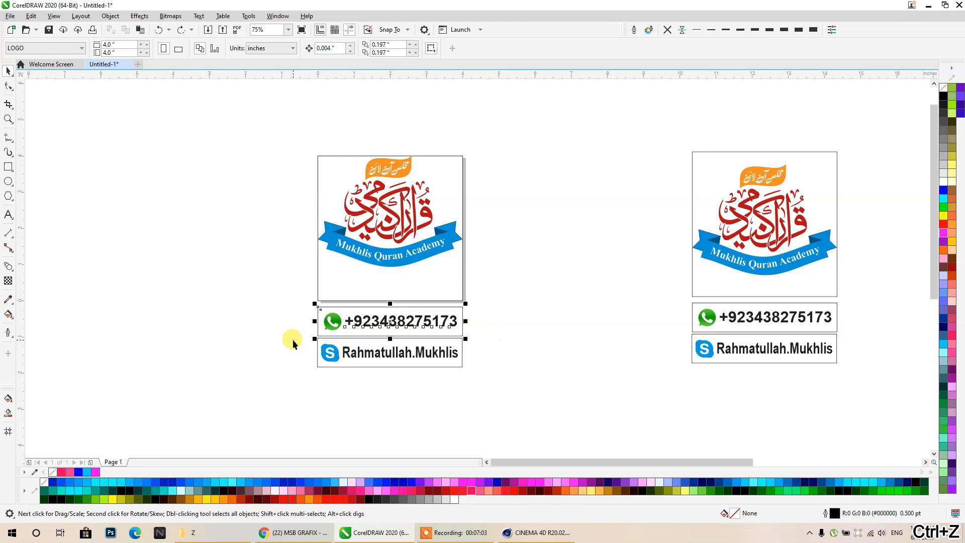
{"action": "key", "text": "ctrl+g"}
- Move the phone-row group up so it butts against the square's bottom edge
{"action": "left_click_drag", "start_coordinate": [353, 325], "coordinate": [360, 291], "text": "ctrl"}
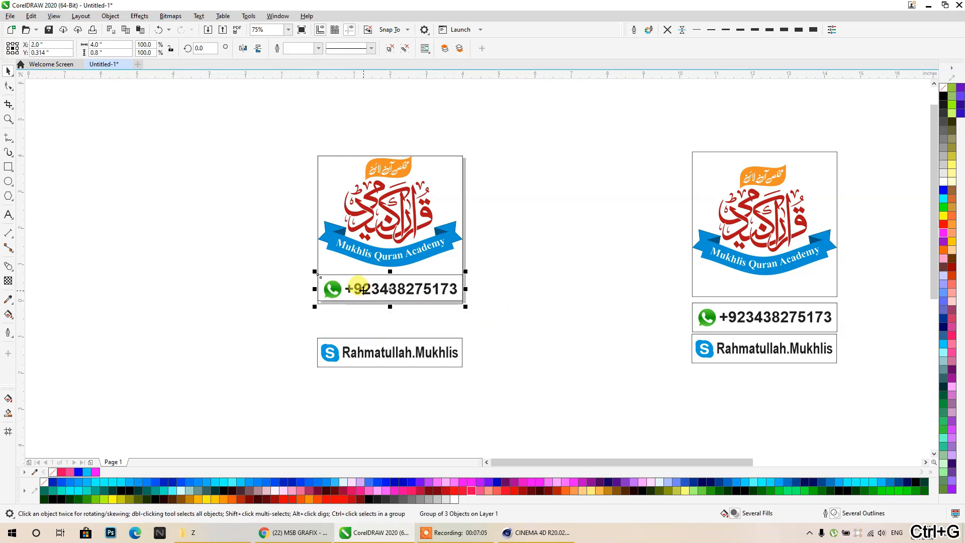
{"action": "left_click", "coordinate": [358, 286], "text": "ctrl"}
{"action": "scroll", "coordinate": [356, 284], "scroll_direction": "up", "scroll_amount": 1}
{"action": "left_click", "coordinate": [339, 353]}
{"action": "scroll", "coordinate": [332, 301], "scroll_direction": "up", "scroll_amount": 2}
{"action": "left_click", "coordinate": [412, 282]}
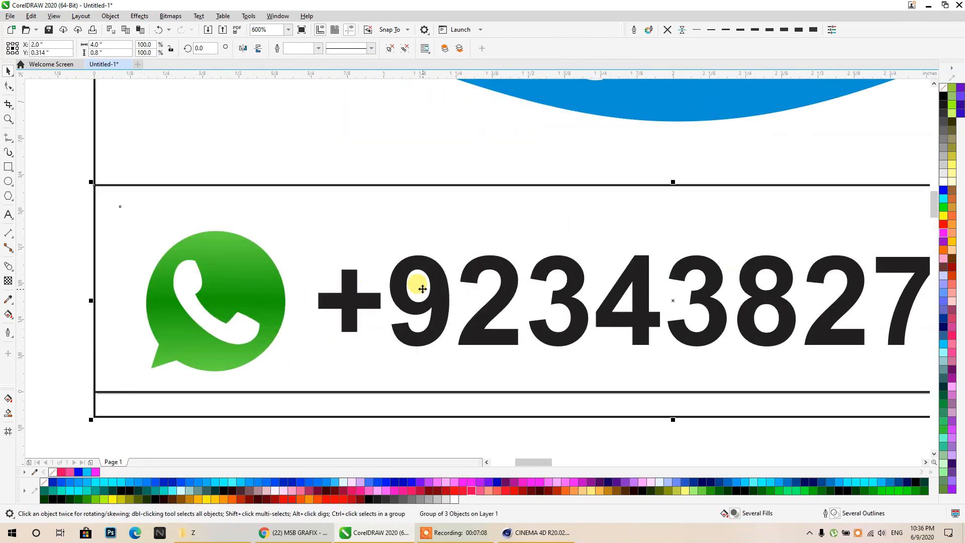
{"action": "scroll", "coordinate": [323, 280], "scroll_direction": "down", "scroll_amount": 2}
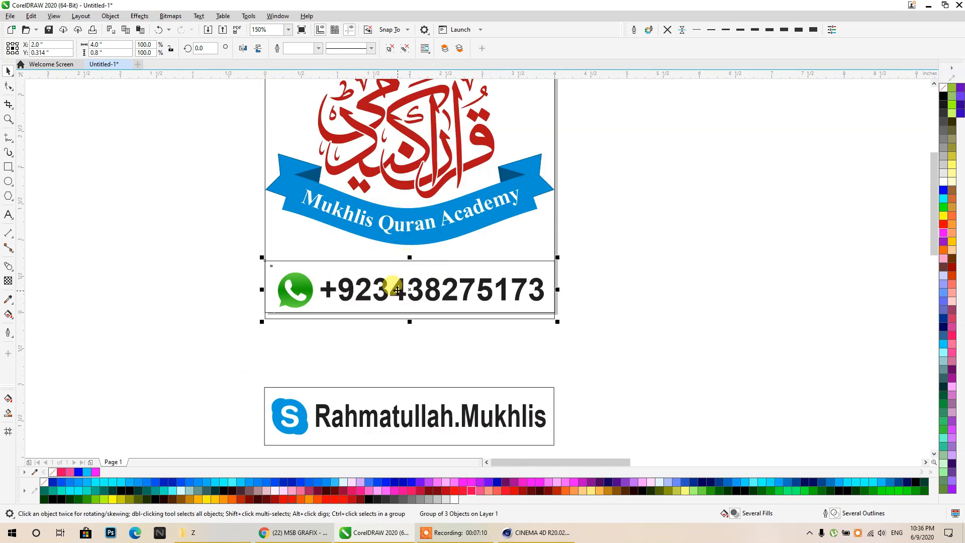
{"action": "left_click_drag", "start_coordinate": [397, 290], "coordinate": [397, 283], "text": "ctrl"}
{"action": "scroll", "coordinate": [382, 317], "scroll_direction": "up", "scroll_amount": 1}
{"action": "left_click", "coordinate": [383, 344]}
- Remove the fill from the square, logo and phone row, leaving outlines, then select the WhatsApp bitmap
{"action": "scroll", "coordinate": [393, 305], "scroll_direction": "down", "scroll_amount": 1}
{"action": "scroll", "coordinate": [434, 319], "scroll_direction": "down", "scroll_amount": 1}
{"action": "middle_click_drag", "start_coordinate": [435, 320], "coordinate": [438, 371]}
{"action": "scroll", "coordinate": [438, 370], "scroll_direction": "up", "scroll_amount": 1}
{"action": "left_click", "coordinate": [525, 388]}
{"action": "scroll", "coordinate": [504, 349], "scroll_direction": "down", "scroll_amount": 1}
{"action": "left_click_drag", "start_coordinate": [565, 371], "coordinate": [352, 146]}
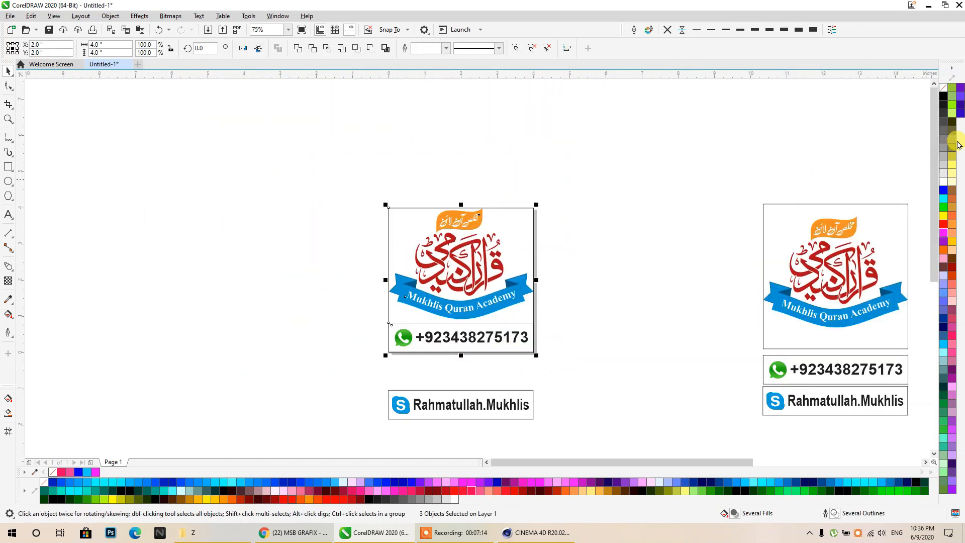
{"action": "left_click", "coordinate": [942, 89]}
{"action": "left_click", "coordinate": [618, 205]}
{"action": "scroll", "coordinate": [487, 346], "scroll_direction": "up", "scroll_amount": 1}
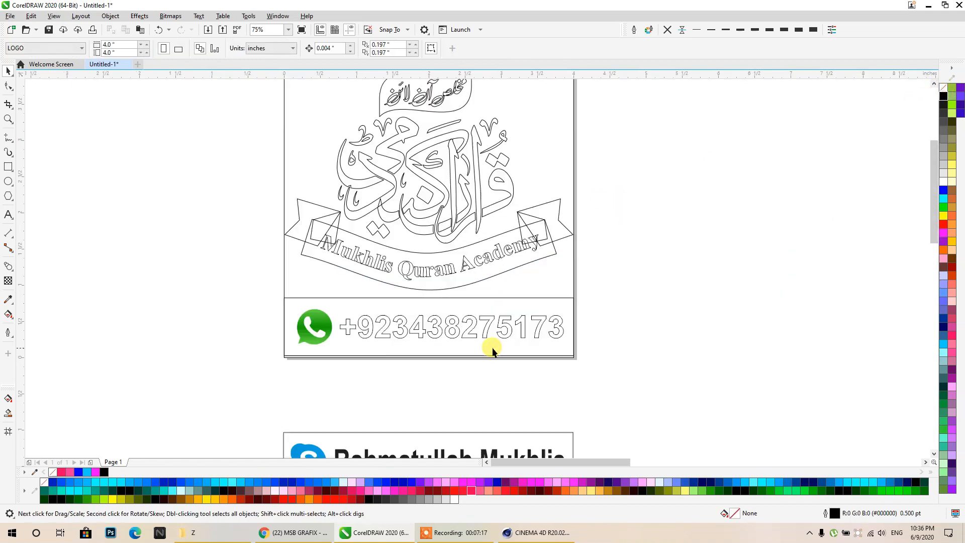
{"action": "left_click", "coordinate": [316, 330]}
{"action": "scroll", "coordinate": [321, 332], "scroll_direction": "up", "scroll_amount": 1}
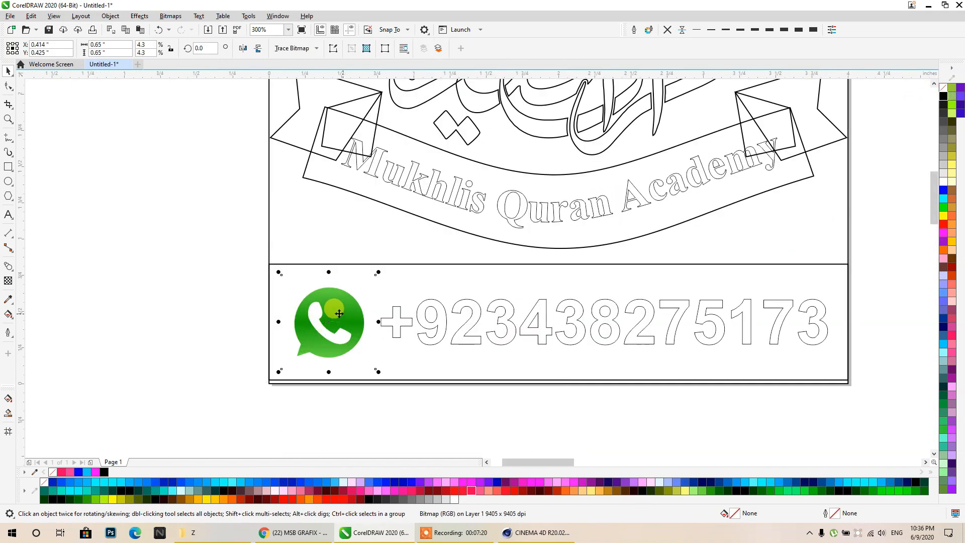
- Copy the WhatsApp bitmap beside the card and trace it with Outline Trace > Clipart
{"action": "left_click_drag", "start_coordinate": [315, 318], "coordinate": [134, 215]}
{"action": "left_click", "coordinate": [294, 49]}
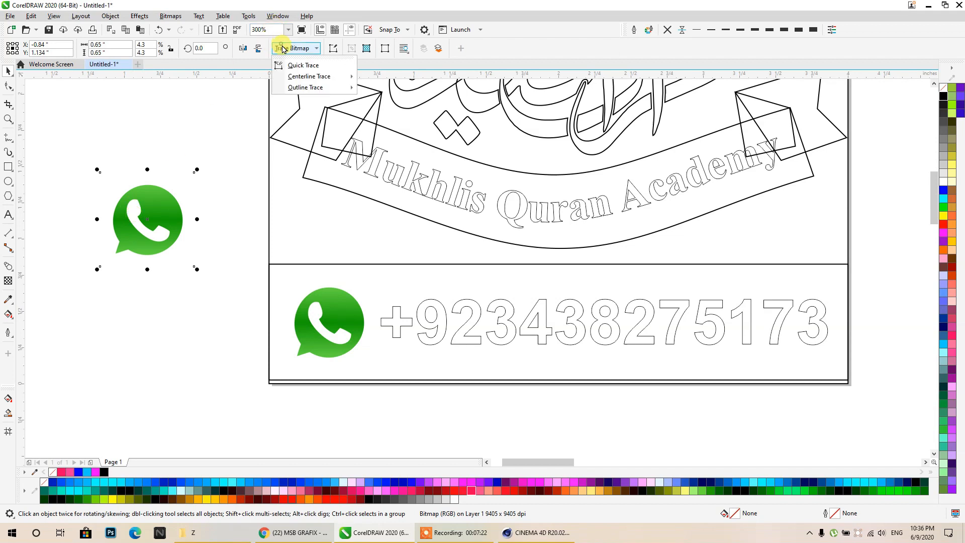
{"action": "mouse_move", "coordinate": [297, 88]}
{"action": "left_click", "coordinate": [395, 122]}
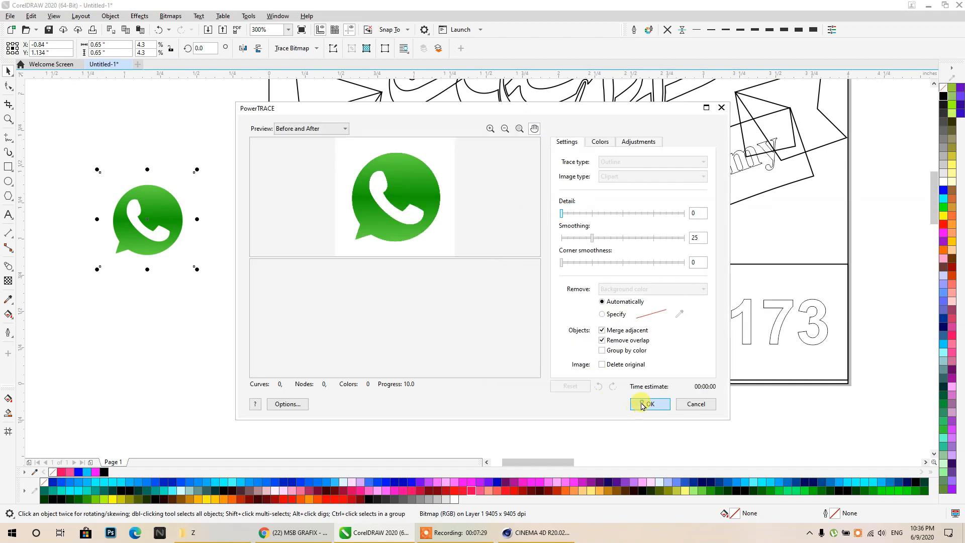
{"action": "left_click", "coordinate": [644, 404]}
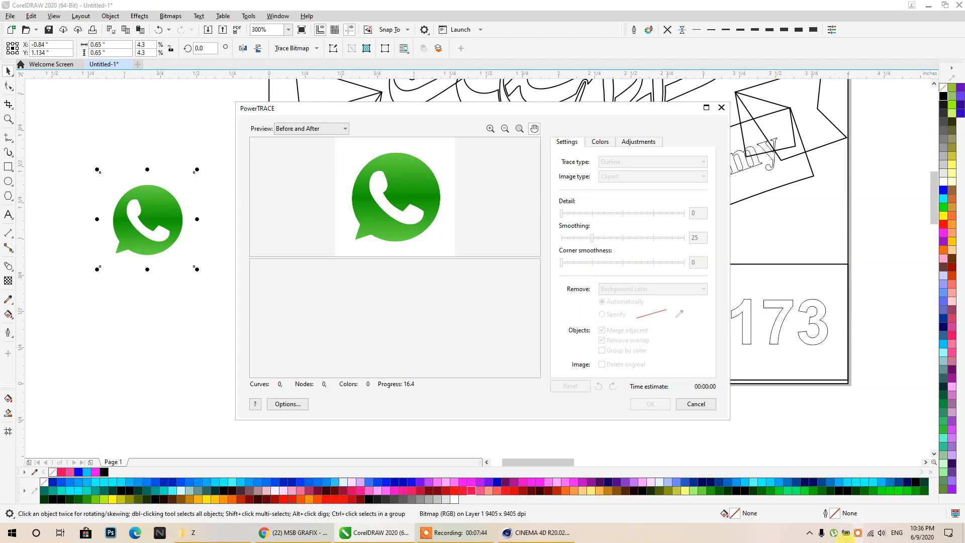
- While tracing runs, check the battery panel, set laptop fans to maximum, then close PowerTRACE
{"action": "left_click", "coordinate": [846, 536]}
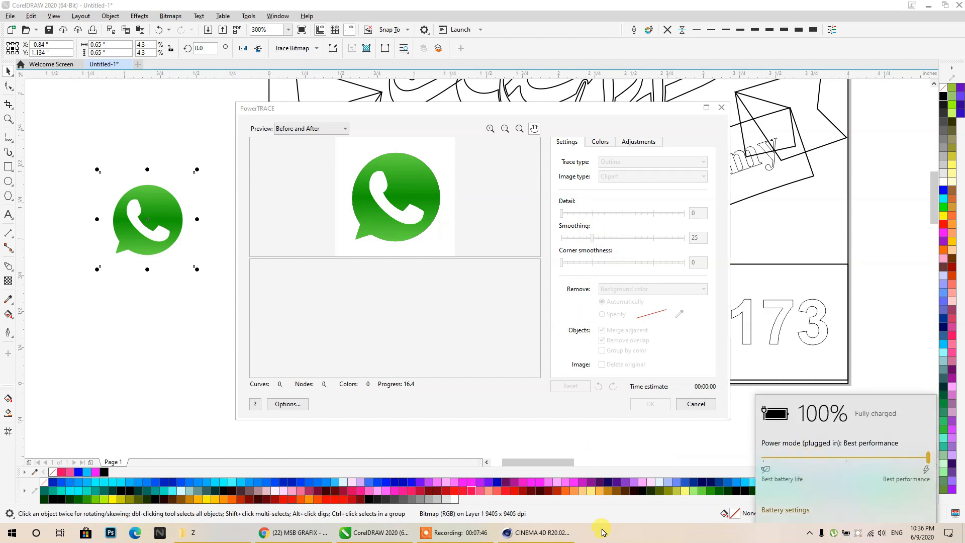
{"action": "left_click", "coordinate": [472, 274]}
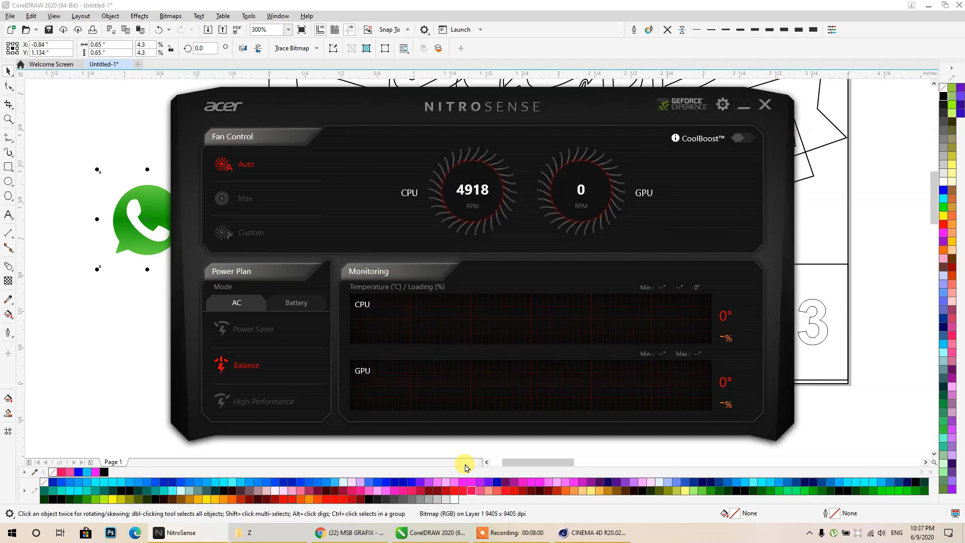
{"action": "left_click", "coordinate": [222, 198]}
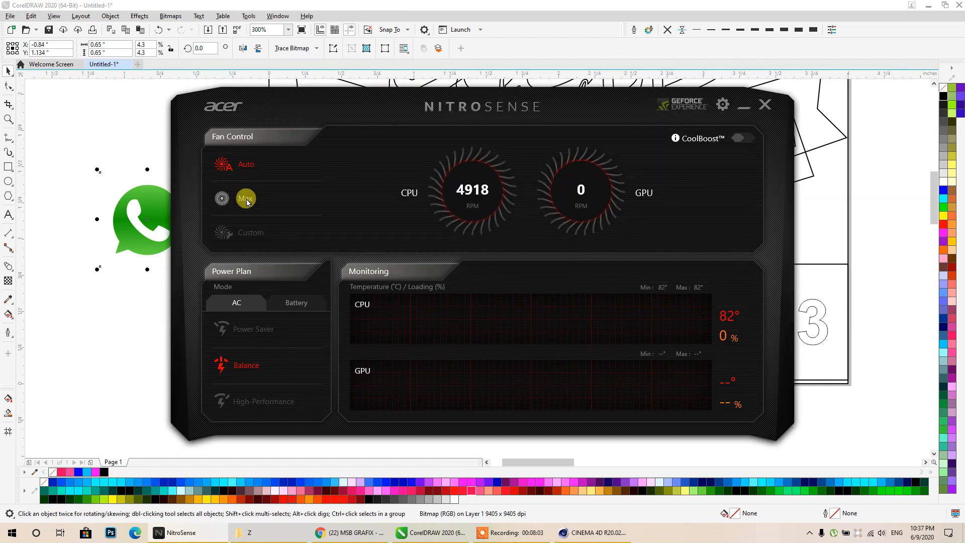
{"action": "left_click", "coordinate": [742, 109]}
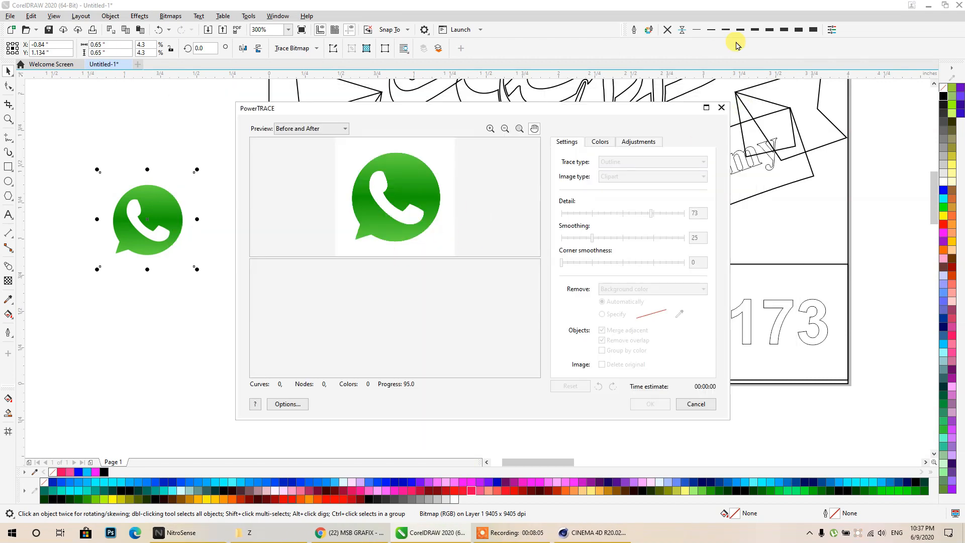
{"action": "left_click", "coordinate": [911, 6]}
- Move the traced icon and phone box down-left, then duplicate the traced icon
{"action": "left_click_drag", "start_coordinate": [156, 236], "coordinate": [154, 352]}
{"action": "scroll", "coordinate": [294, 257], "scroll_direction": "down", "scroll_amount": 1}
{"action": "middle_click_drag", "start_coordinate": [318, 267], "coordinate": [418, 185]}
{"action": "left_click_drag", "start_coordinate": [414, 272], "coordinate": [205, 421]}
{"action": "left_click", "coordinate": [261, 215]}
{"action": "left_click_drag", "start_coordinate": [115, 370], "coordinate": [183, 307]}
{"action": "right_click", "coordinate": [183, 307]}
{"action": "left_click", "coordinate": [243, 327]}
{"action": "scroll", "coordinate": [167, 319], "scroll_direction": "up", "scroll_amount": 2}
- Ungroup the traced icon and weld its dark and light green pieces into one bubble
{"action": "left_click", "coordinate": [200, 297]}
{"action": "left_click", "coordinate": [391, 51]}
{"action": "left_click", "coordinate": [387, 110]}
{"action": "left_click", "coordinate": [281, 245]}
{"action": "left_click", "coordinate": [316, 230]}
{"action": "left_click", "coordinate": [279, 233]}
{"action": "left_click", "coordinate": [257, 208], "text": "shift"}
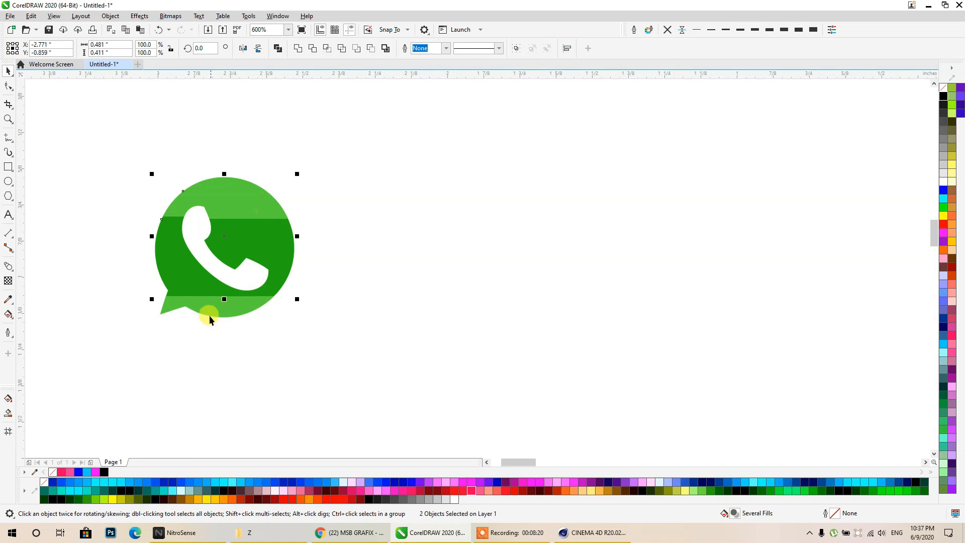
{"action": "left_click", "coordinate": [294, 48]}
- Trim the white phone shape out of the green bubble
{"action": "left_click", "coordinate": [306, 136]}
{"action": "left_click", "coordinate": [202, 243]}
{"action": "left_click", "coordinate": [249, 217], "text": "shift"}
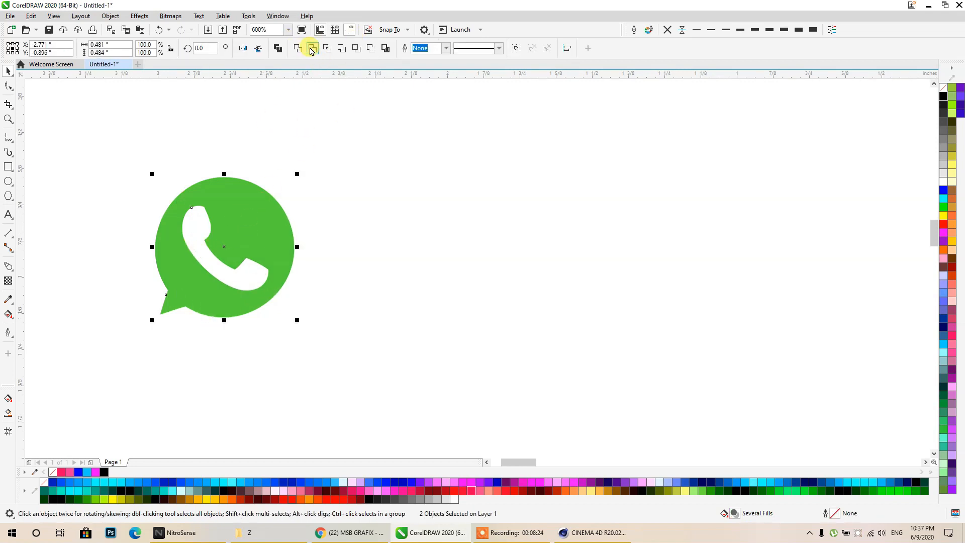
{"action": "left_click", "coordinate": [310, 49]}
{"action": "left_click", "coordinate": [304, 163]}
- Place the cut-out WhatsApp bubble and the phone-number text in the card's bottom area
{"action": "left_click_drag", "start_coordinate": [200, 251], "coordinate": [408, 269]}
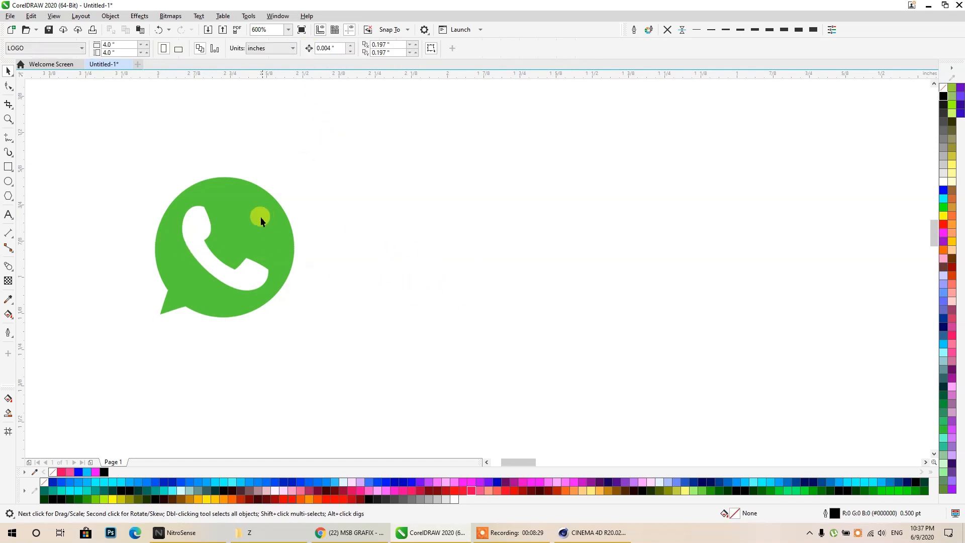
{"action": "left_click_drag", "start_coordinate": [261, 216], "coordinate": [465, 232]}
{"action": "scroll", "coordinate": [301, 279], "scroll_direction": "down", "scroll_amount": 2}
{"action": "left_click_drag", "start_coordinate": [349, 283], "coordinate": [412, 232]}
{"action": "left_click", "coordinate": [281, 431]}
{"action": "left_click", "coordinate": [278, 433]}
{"action": "left_click_drag", "start_coordinate": [278, 433], "coordinate": [477, 247]}
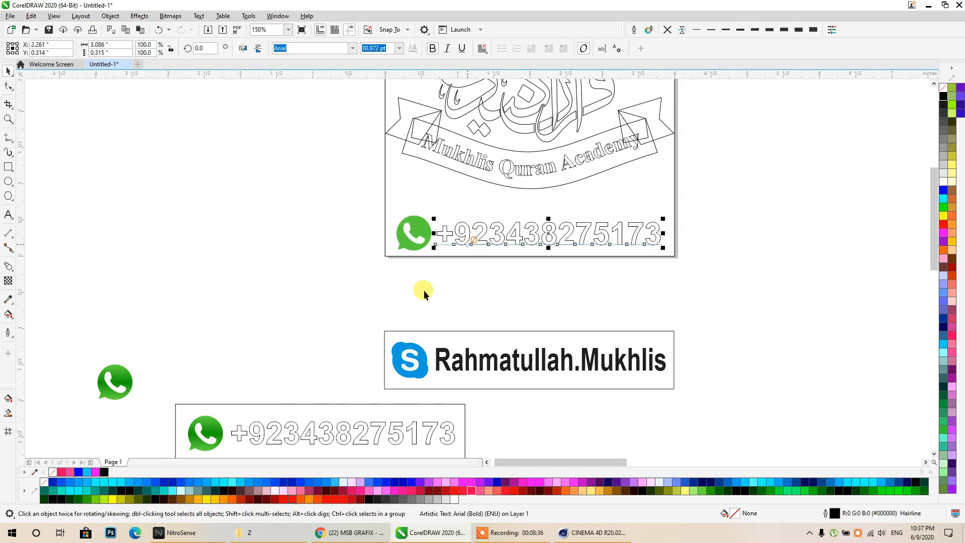
- Fit the small rectangle around the WhatsApp icon and number row as a strip
{"action": "left_click_drag", "start_coordinate": [327, 405], "coordinate": [453, 276]}
{"action": "left_click_drag", "start_coordinate": [300, 331], "coordinate": [261, 352]}
{"action": "key", "text": "ctrl+z"}
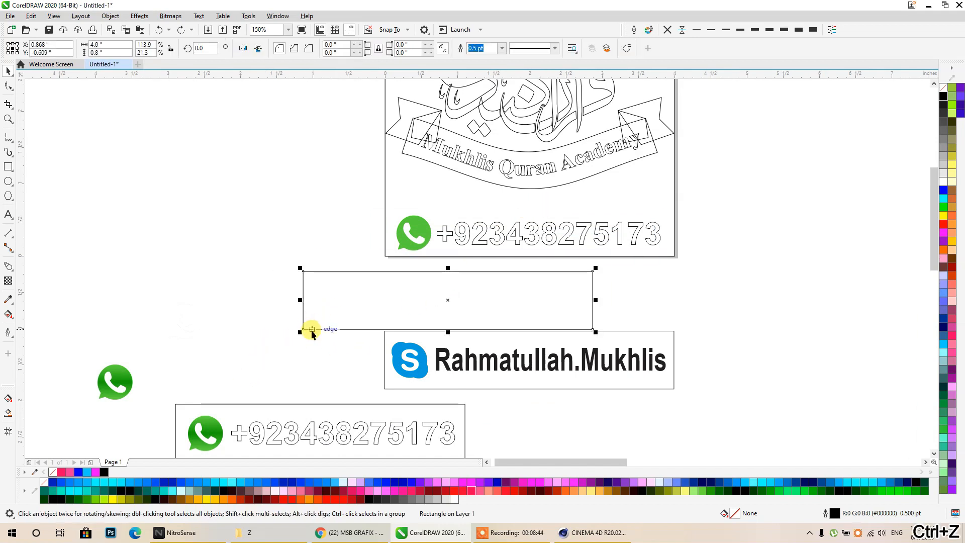
{"action": "left_click_drag", "start_coordinate": [301, 330], "coordinate": [384, 257]}
{"action": "left_click", "coordinate": [374, 257]}
{"action": "scroll", "coordinate": [592, 205], "scroll_direction": "up", "scroll_amount": 1}
- Raise the logo frame's bottom edge to sit flush on the strip
{"action": "left_click", "coordinate": [585, 182]}
{"action": "middle_click_drag", "start_coordinate": [584, 182], "coordinate": [580, 286]}
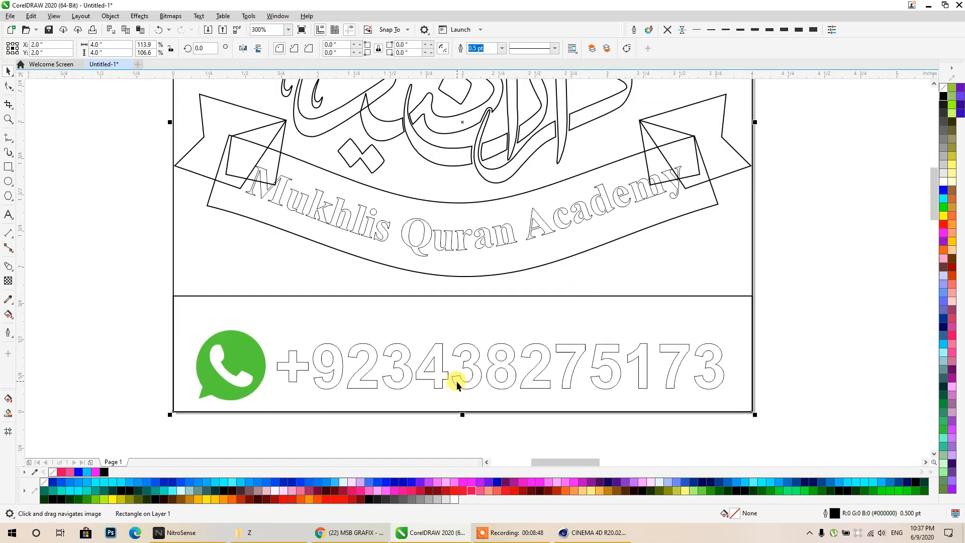
{"action": "left_click_drag", "start_coordinate": [462, 414], "coordinate": [477, 292]}
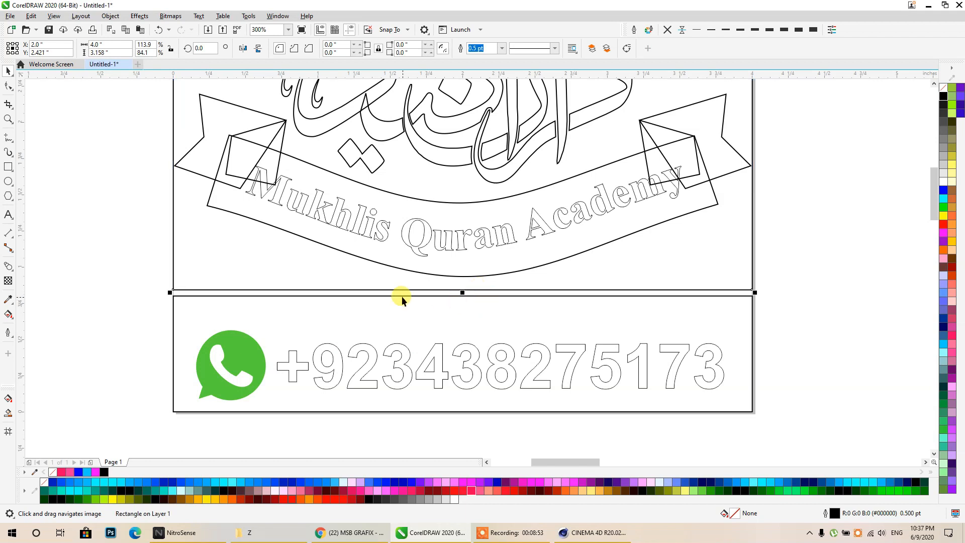
{"action": "left_click", "coordinate": [803, 316]}
{"action": "scroll", "coordinate": [460, 252], "scroll_direction": "down", "scroll_amount": 1}
- Group the icon and phone number and centre them in the strip
{"action": "left_click_drag", "start_coordinate": [333, 302], "coordinate": [307, 284]}
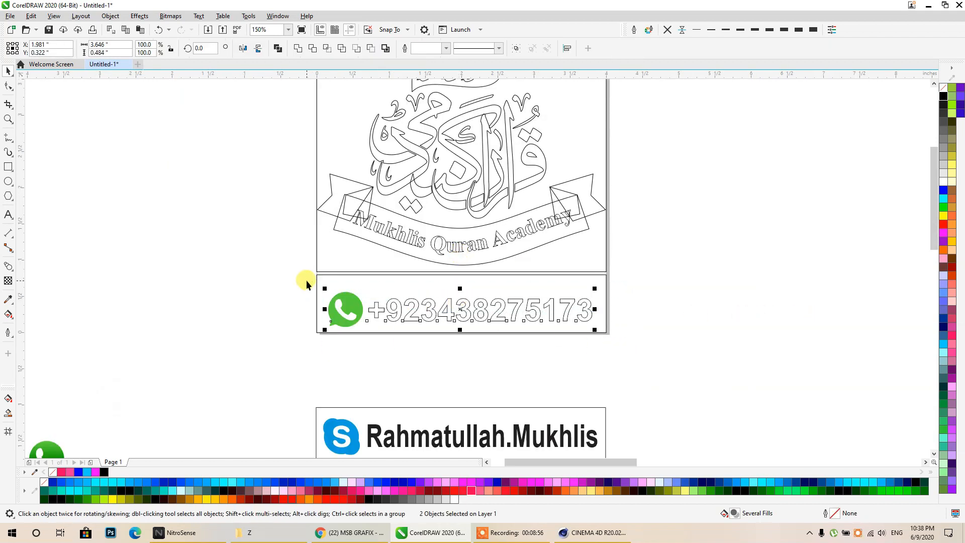
{"action": "key", "text": "ctrl+g"}
{"action": "left_click", "coordinate": [359, 285], "text": "shift"}
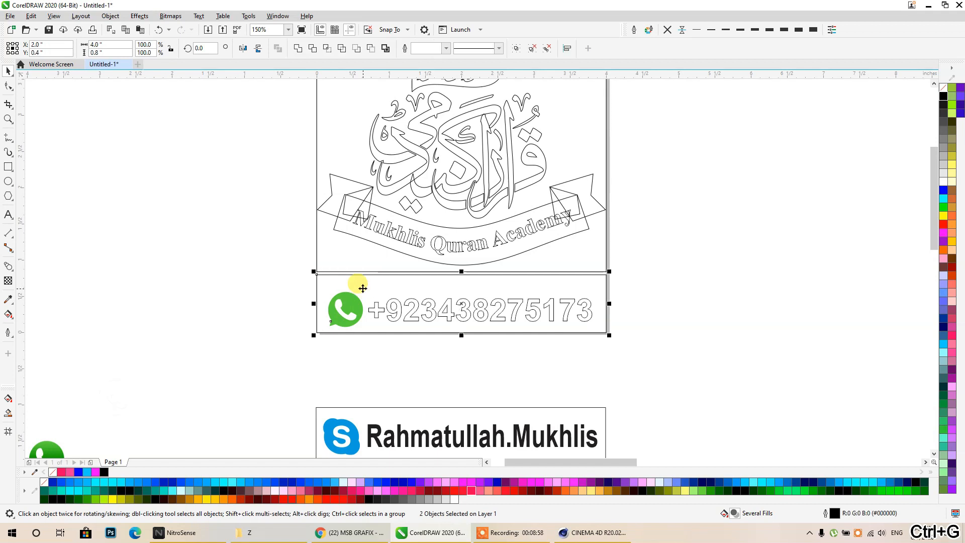
{"action": "key", "text": "e"}
{"action": "key", "text": "c"}
{"action": "left_click", "coordinate": [681, 343]}
{"action": "scroll", "coordinate": [582, 200], "scroll_direction": "up", "scroll_amount": 2}
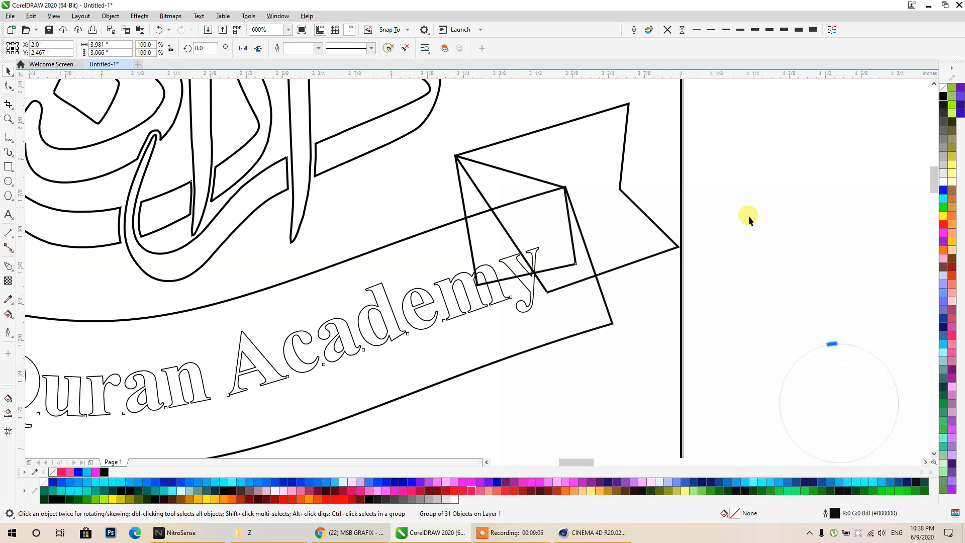
- With the Shape tool, pull the ribbon fold's lower corners up onto the ribbon edge
{"action": "left_click", "coordinate": [571, 241]}
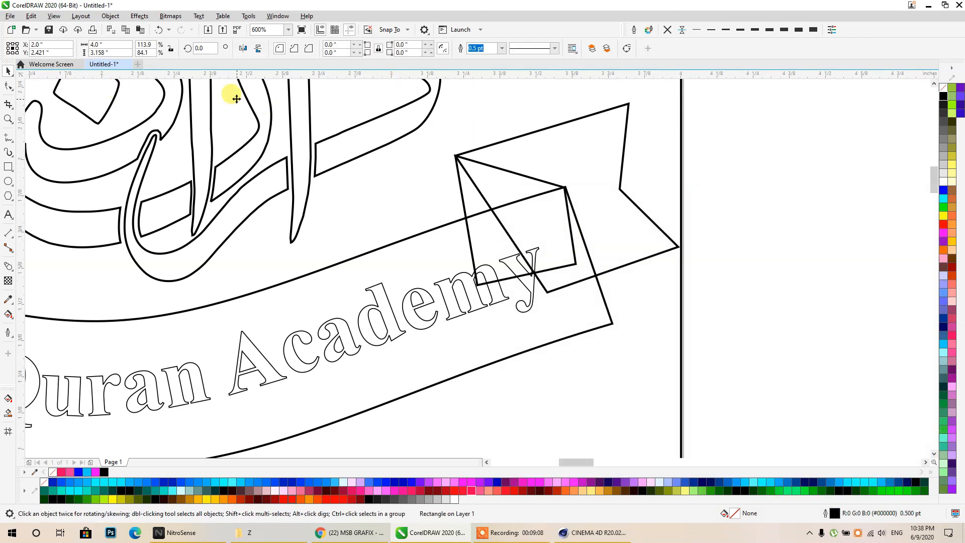
{"action": "left_click", "coordinate": [10, 87]}
{"action": "left_click", "coordinate": [573, 254]}
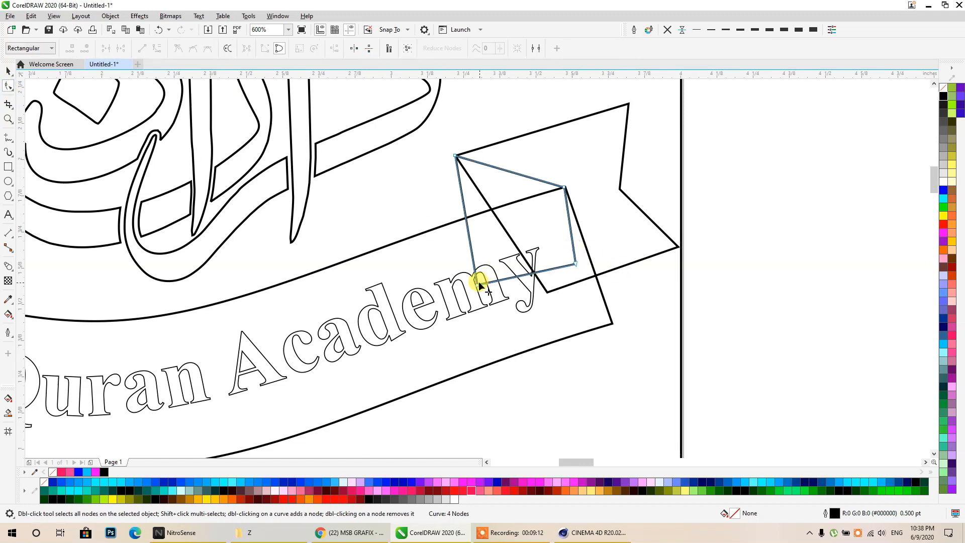
{"action": "left_click_drag", "start_coordinate": [478, 282], "coordinate": [467, 220]}
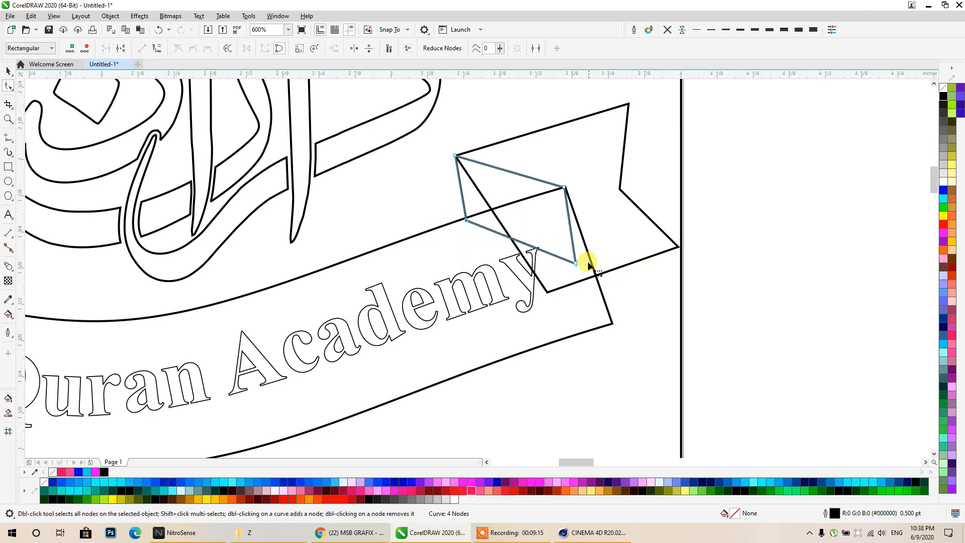
{"action": "left_click_drag", "start_coordinate": [576, 261], "coordinate": [565, 189]}
- Convert the ribbon tail to curves, add a node, and drag its corner to the fold
{"action": "left_click", "coordinate": [557, 291]}
{"action": "key", "text": "ctrl+q"}
{"action": "mouse_move", "coordinate": [547, 292]}
{"action": "left_mouse_down"}
{"action": "mouse_move", "coordinate": [584, 277]}
{"action": "mouse_move", "coordinate": [550, 291]}
{"action": "left_mouse_up"}
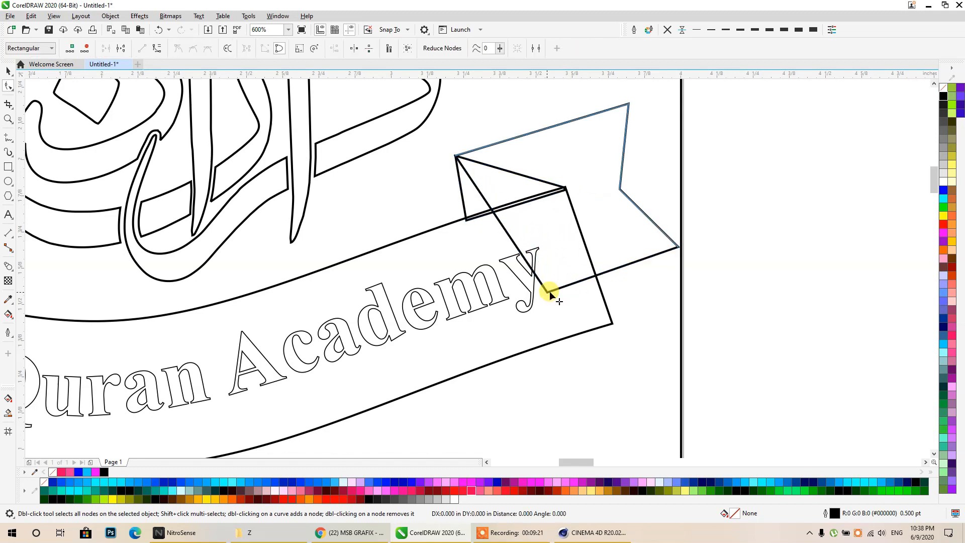
{"action": "double_click", "coordinate": [498, 217]}
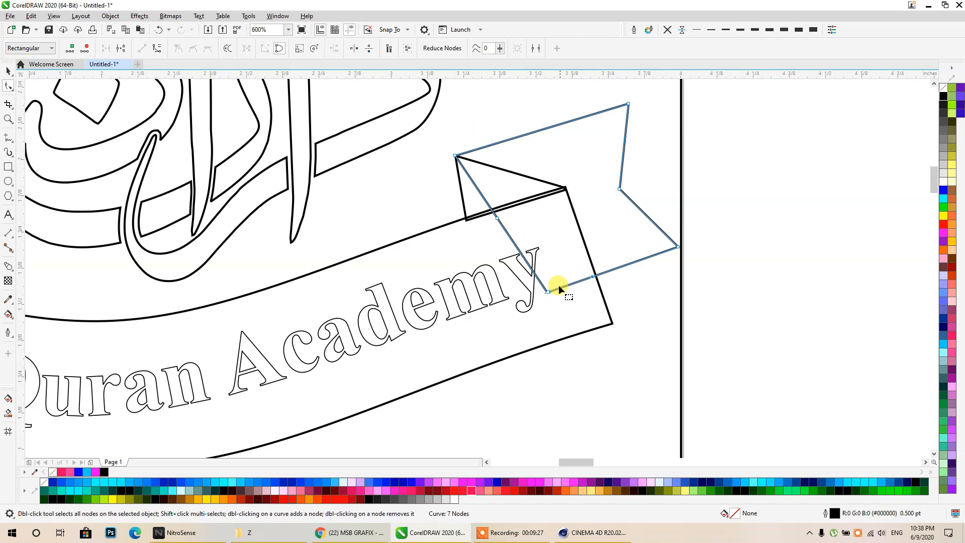
{"action": "left_click_drag", "start_coordinate": [545, 291], "coordinate": [565, 187]}
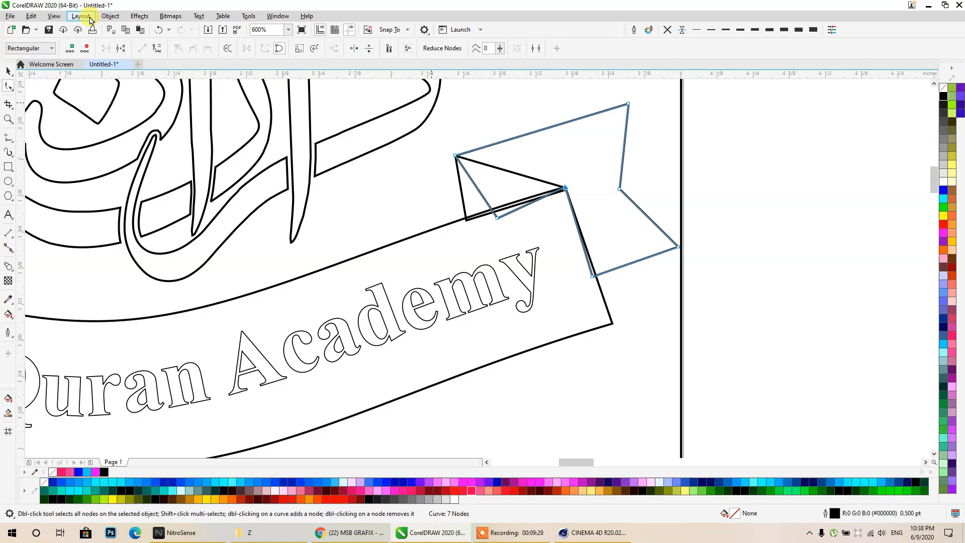
- View the Final Logo (1) reference image on Soft (D:), then return to CorelDRAW
{"action": "left_click", "coordinate": [928, 5]}
{"action": "left_click", "coordinate": [268, 534]}
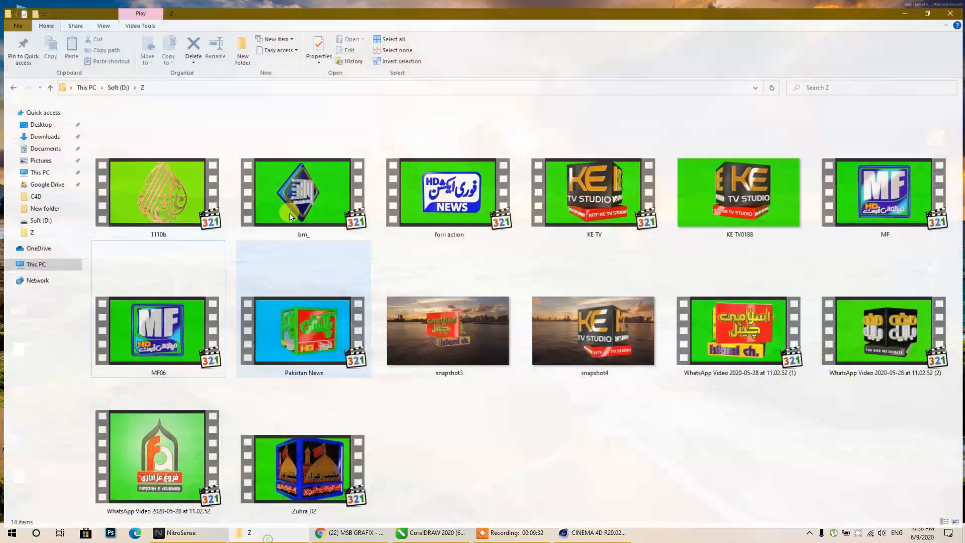
{"action": "left_click", "coordinate": [115, 80]}
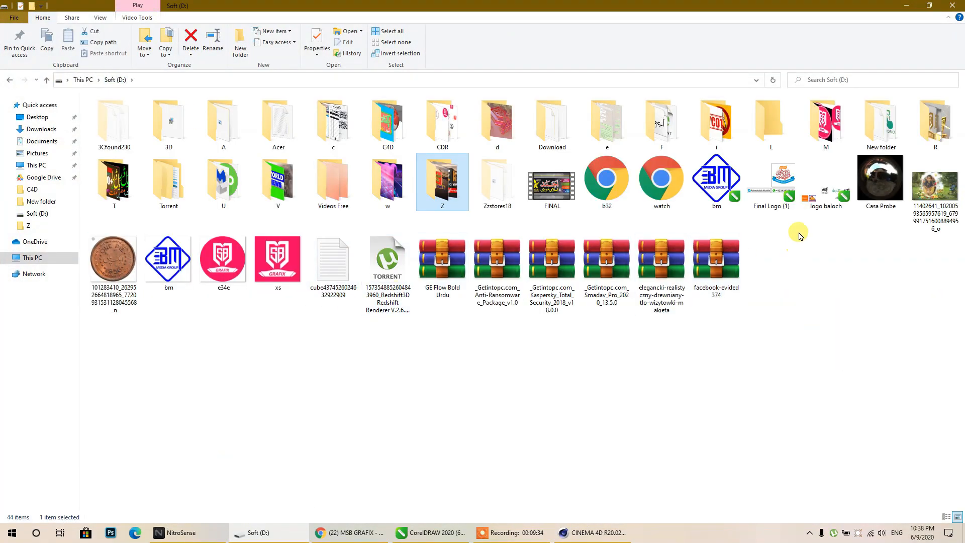
{"action": "left_click", "coordinate": [758, 214]}
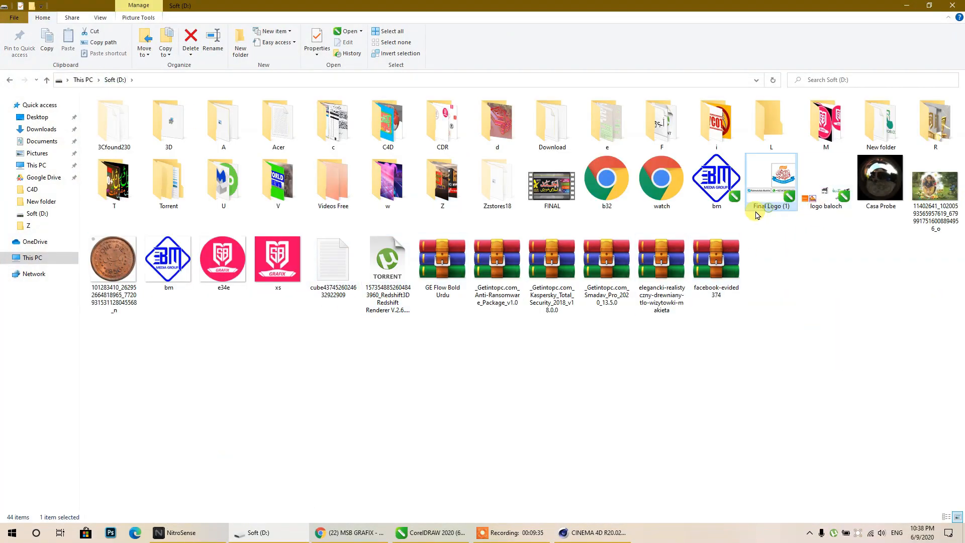
{"action": "left_click", "coordinate": [906, 9]}
{"action": "left_click", "coordinate": [430, 532]}
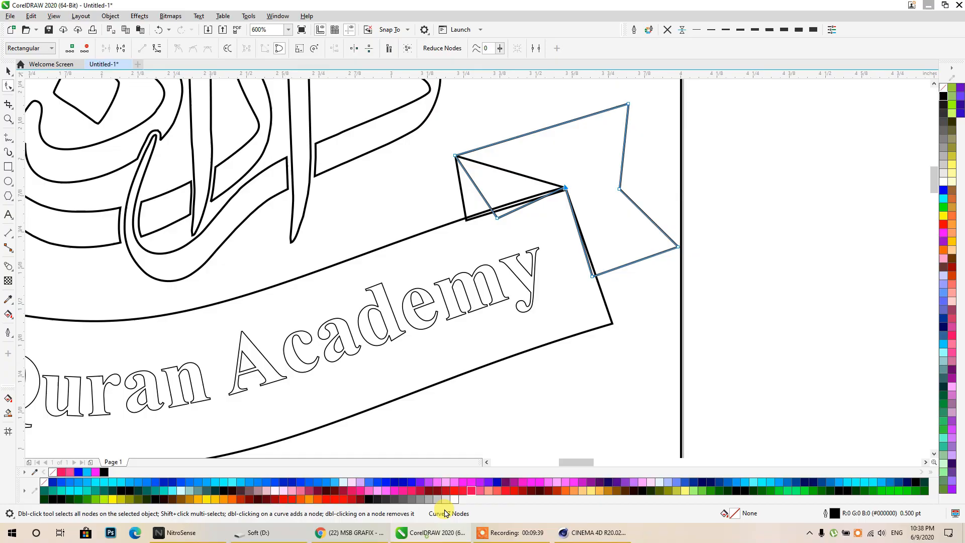
- Move the logo rectangle further to the right
{"action": "left_click", "coordinate": [8, 71]}
{"action": "left_click", "coordinate": [814, 248]}
{"action": "scroll", "coordinate": [564, 190], "scroll_direction": "up", "scroll_amount": 3}
{"action": "left_click", "coordinate": [446, 182]}
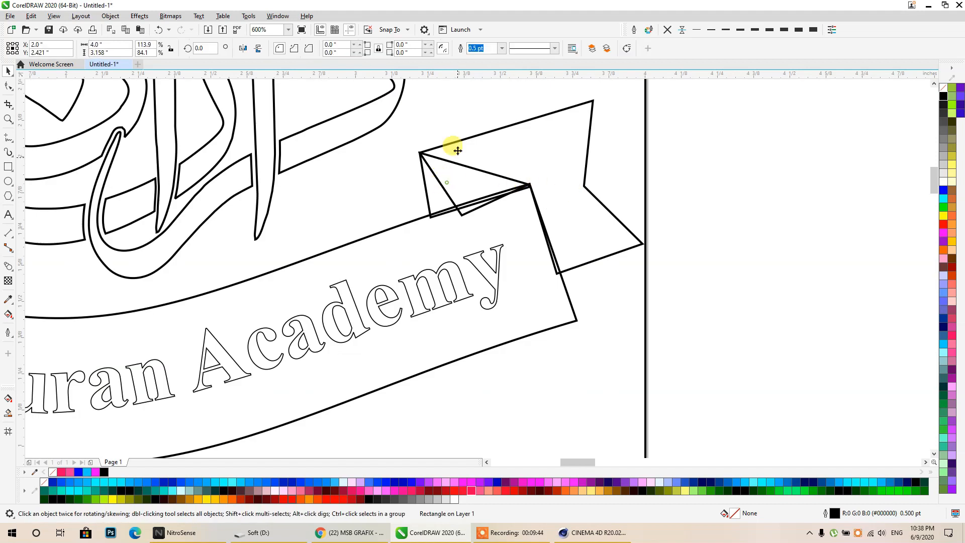
{"action": "scroll", "coordinate": [761, 191], "scroll_direction": "down", "scroll_amount": 2}
{"action": "middle_click_drag", "start_coordinate": [761, 191], "coordinate": [752, 214]}
{"action": "left_click", "coordinate": [766, 260]}
{"action": "left_click_drag", "start_coordinate": [454, 272], "coordinate": [900, 272]}
- Weld the ribbon ends, curved banner, left fold and left tail into one outline
{"action": "left_click", "coordinate": [805, 221]}
{"action": "scroll", "coordinate": [721, 232], "scroll_direction": "up", "scroll_amount": 1}
{"action": "left_click", "coordinate": [701, 221]}
{"action": "left_click", "coordinate": [679, 257], "text": "shift"}
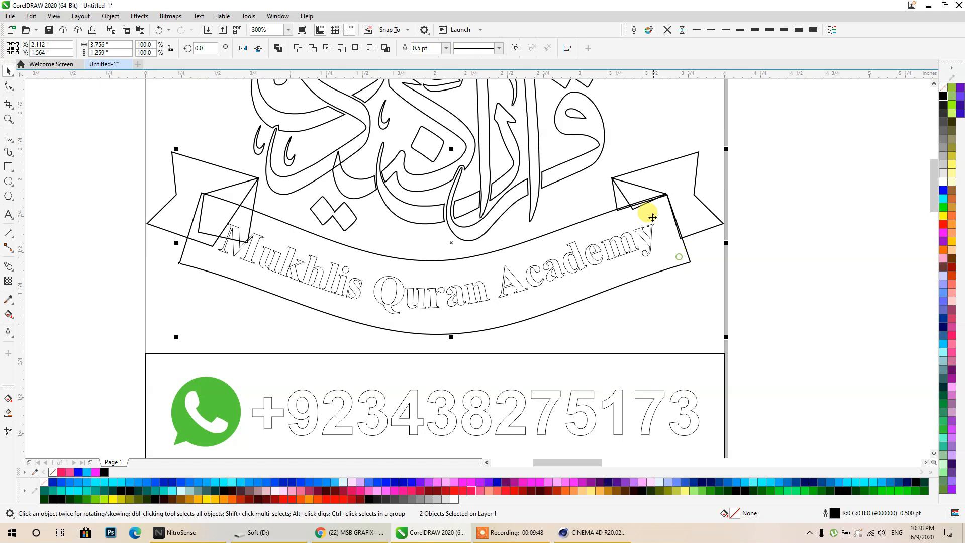
{"action": "left_click", "coordinate": [242, 193], "text": "shift"}
{"action": "left_click", "coordinate": [210, 176], "text": "shift"}
{"action": "left_click", "coordinate": [297, 48]}
{"action": "left_click", "coordinate": [113, 148]}
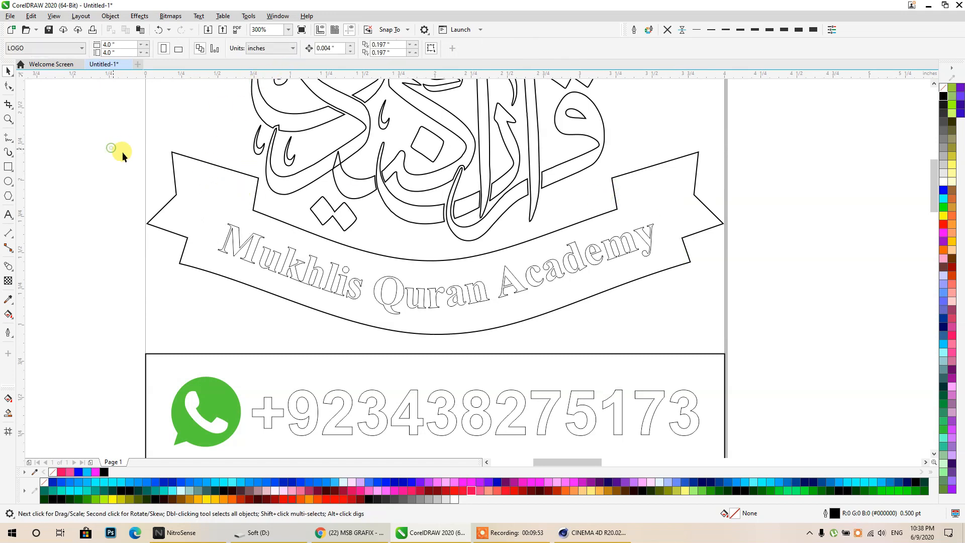
- Break the Urdu text in the top banner apart into separate pieces
{"action": "middle_click_drag", "start_coordinate": [504, 277], "coordinate": [505, 347]}
{"action": "scroll", "coordinate": [505, 346], "scroll_direction": "down", "scroll_amount": 3}
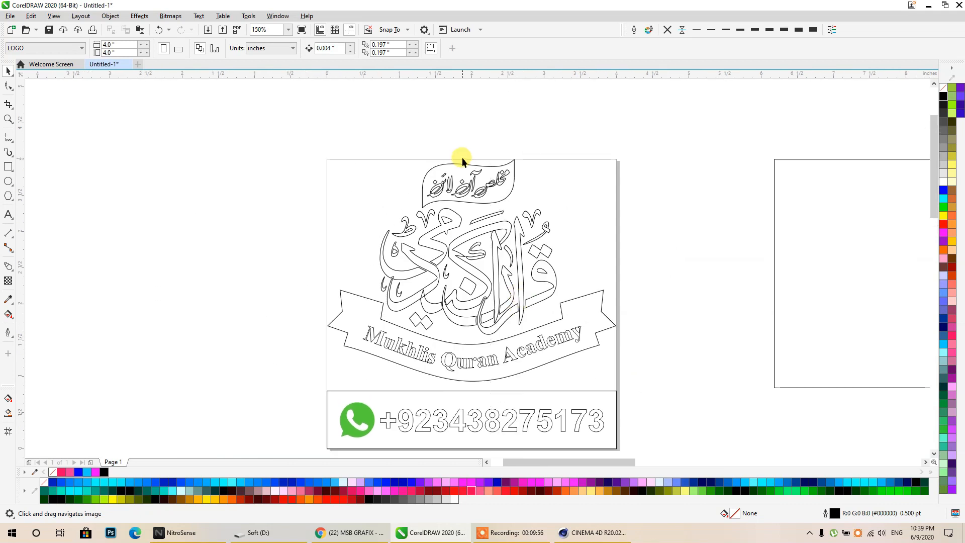
{"action": "scroll", "coordinate": [504, 241], "scroll_direction": "up", "scroll_amount": 6}
{"action": "left_click", "coordinate": [551, 242]}
{"action": "scroll", "coordinate": [591, 226], "scroll_direction": "up", "scroll_amount": 2}
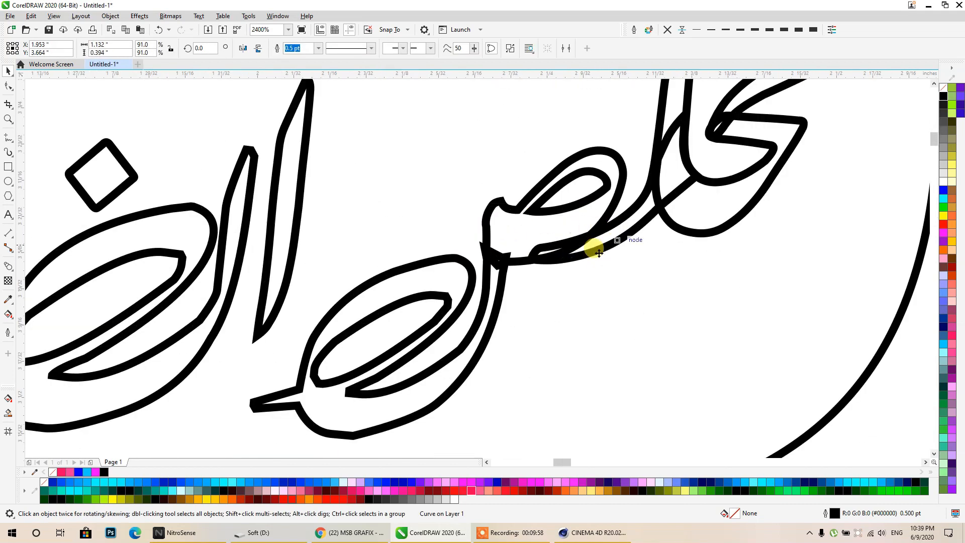
{"action": "scroll", "coordinate": [516, 209], "scroll_direction": "down", "scroll_amount": 2}
{"action": "left_click", "coordinate": [510, 50]}
{"action": "scroll", "coordinate": [515, 204], "scroll_direction": "down", "scroll_amount": 1}
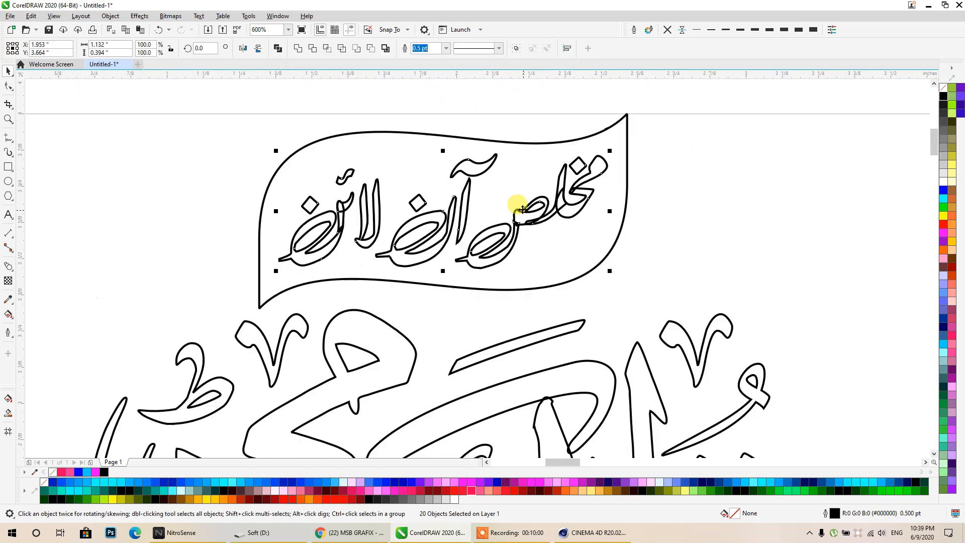
{"action": "left_click", "coordinate": [655, 90]}
{"action": "scroll", "coordinate": [590, 186], "scroll_direction": "up", "scroll_amount": 2}
{"action": "scroll", "coordinate": [523, 199], "scroll_direction": "down", "scroll_amount": 2}
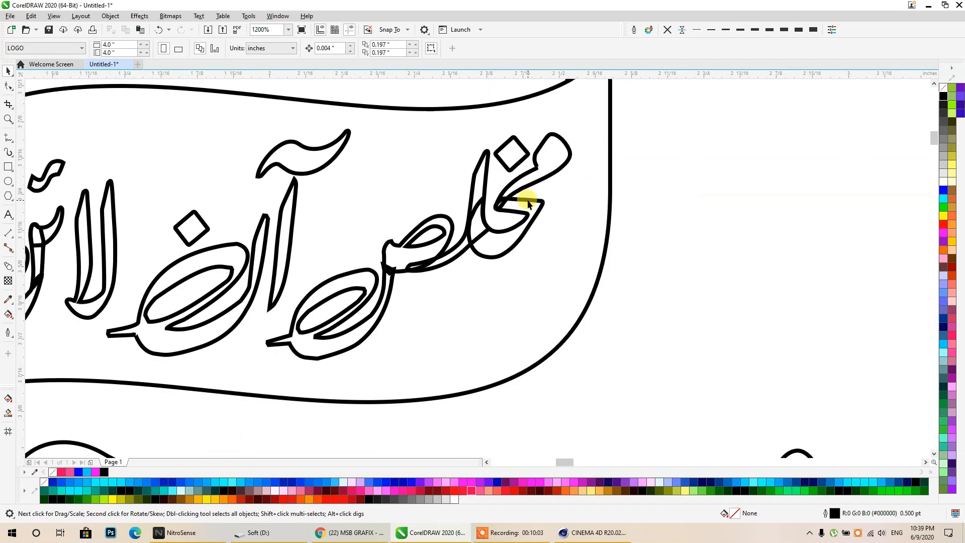
{"action": "scroll", "coordinate": [520, 191], "scroll_direction": "up", "scroll_amount": 2}
- Weld the five parts of the first banner letter into one shape
{"action": "left_click", "coordinate": [513, 172]}
{"action": "left_click", "coordinate": [546, 215], "text": "shift"}
{"action": "left_click", "coordinate": [424, 170], "text": "shift"}
{"action": "left_click", "coordinate": [321, 307], "text": "shift"}
{"action": "left_click", "coordinate": [259, 342], "text": "shift"}
{"action": "left_click", "coordinate": [297, 49]}
- Weld the three parts of the next letter toward the banner's left end into one shape
{"action": "scroll", "coordinate": [513, 203], "scroll_direction": "down", "scroll_amount": 1}
{"action": "middle_click_drag", "start_coordinate": [422, 258], "coordinate": [796, 272]}
{"action": "left_click", "coordinate": [413, 250]}
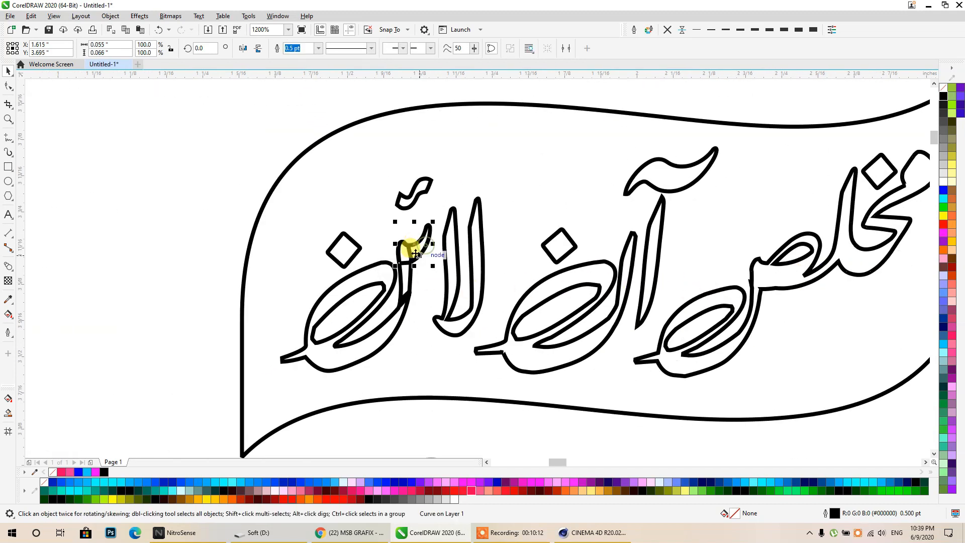
{"action": "left_click", "coordinate": [404, 281], "text": "shift"}
{"action": "left_click", "coordinate": [390, 323], "text": "shift"}
{"action": "left_click", "coordinate": [300, 50]}
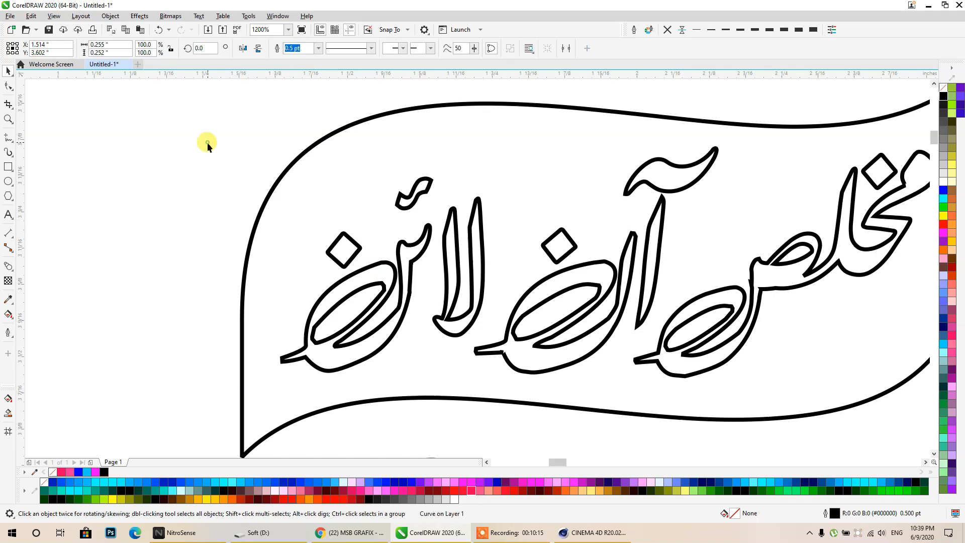
{"action": "left_click", "coordinate": [208, 143]}
{"action": "scroll", "coordinate": [274, 161], "scroll_direction": "down", "scroll_amount": 3}
{"action": "scroll", "coordinate": [340, 177], "scroll_direction": "up", "scroll_amount": 2}
{"action": "middle_click_drag", "start_coordinate": [334, 179], "coordinate": [514, 223]}
{"action": "scroll", "coordinate": [520, 231], "scroll_direction": "down", "scroll_amount": 6}
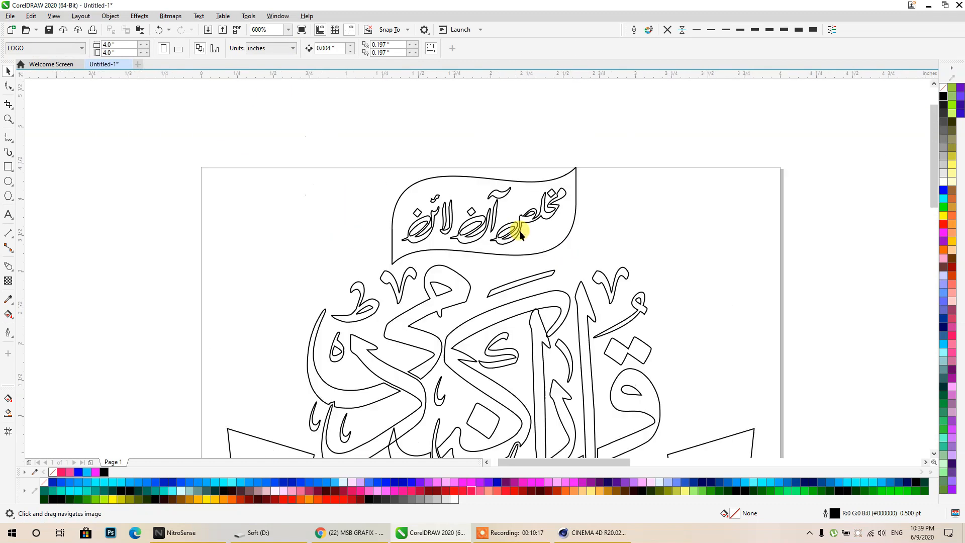
- Type the Arabic name نشان حيدر, scale it up to 123.7 pt and set it in AseerUnicode
{"action": "key", "text": "F8"}
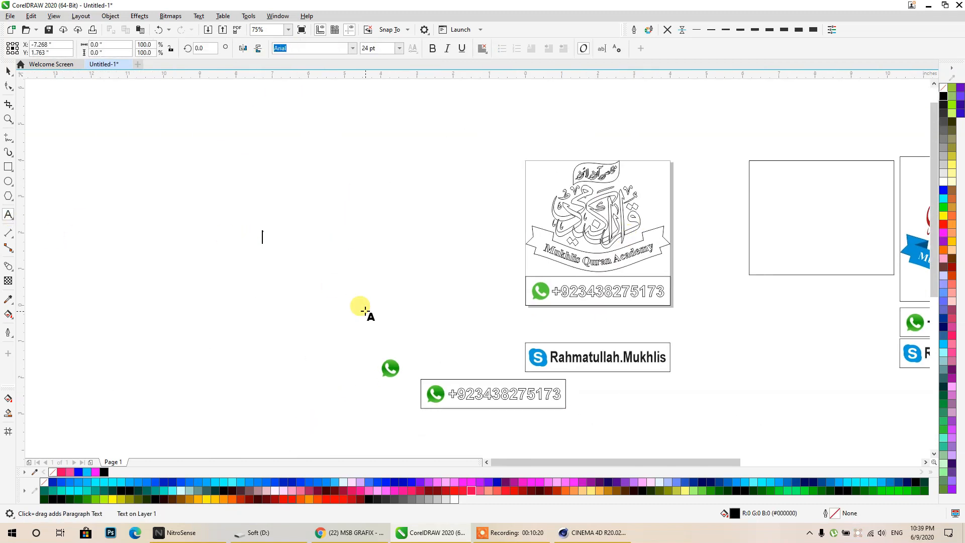
{"action": "type", "text": "R"}
{"action": "key", "text": "alt+shift"}
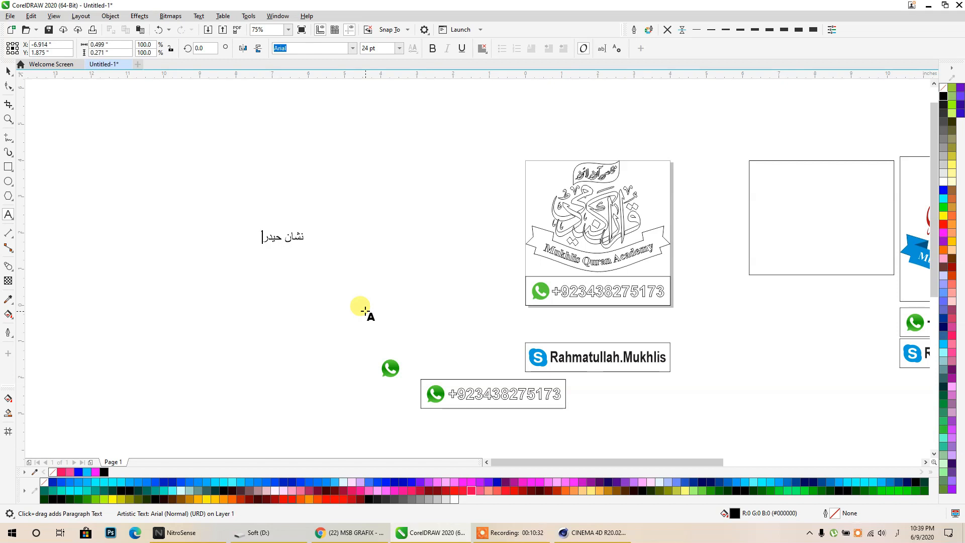
{"action": "left_click_drag", "start_coordinate": [307, 228], "coordinate": [476, 188]}
{"action": "left_click", "coordinate": [353, 48]}
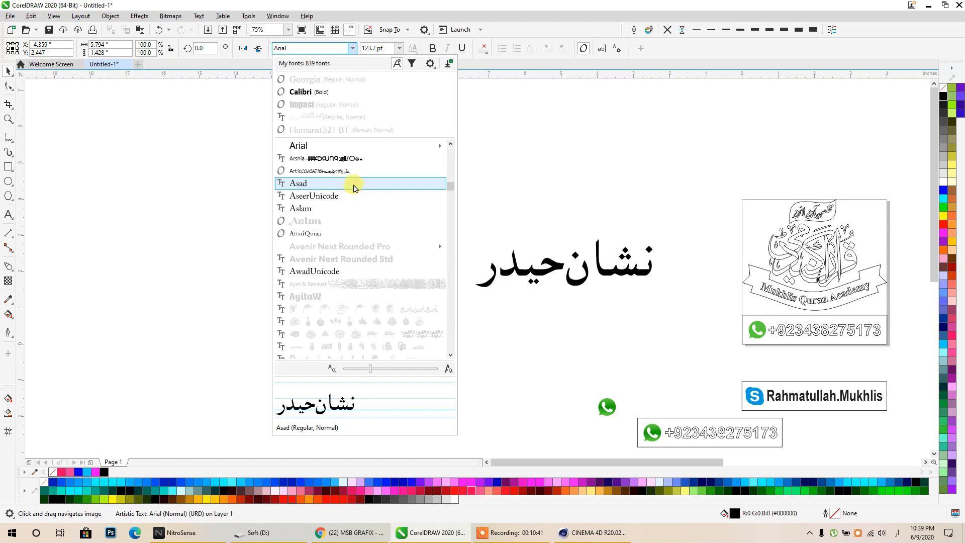
{"action": "left_click", "coordinate": [337, 196]}
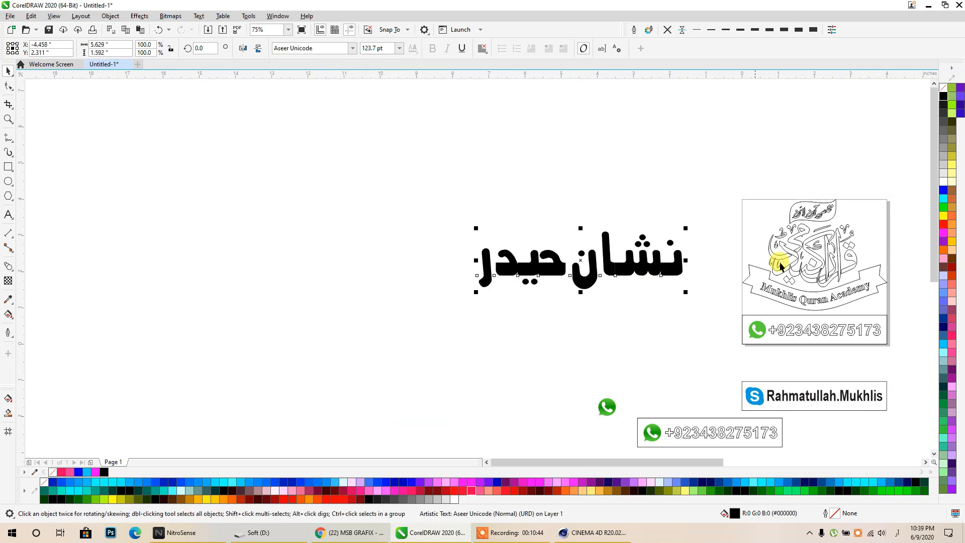
- Give the Arabic name a cyan fill and a white outline
{"action": "left_click", "coordinate": [945, 199]}
{"action": "right_click", "coordinate": [943, 181]}
{"action": "scroll", "coordinate": [641, 256], "scroll_direction": "up", "scroll_amount": 2}
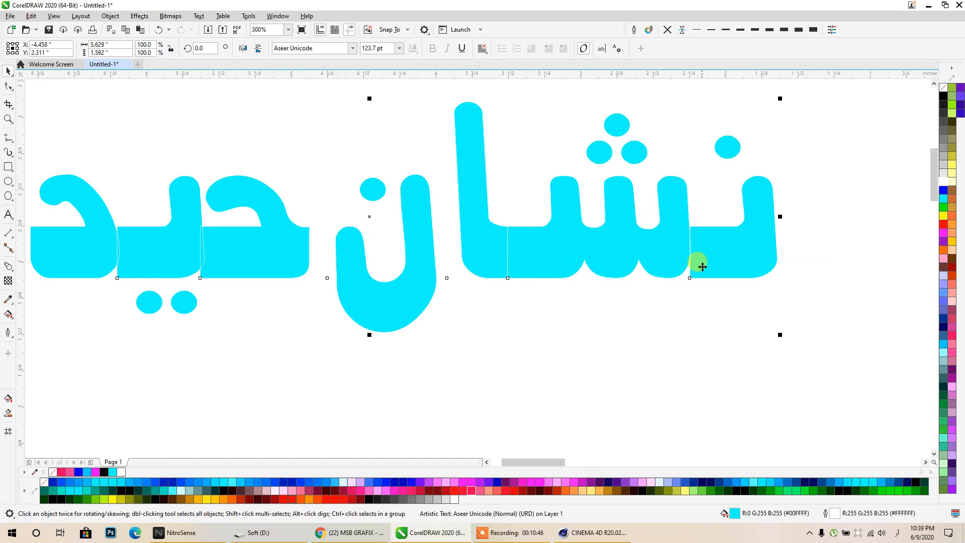
{"action": "middle_click_drag", "start_coordinate": [390, 265], "coordinate": [585, 289]}
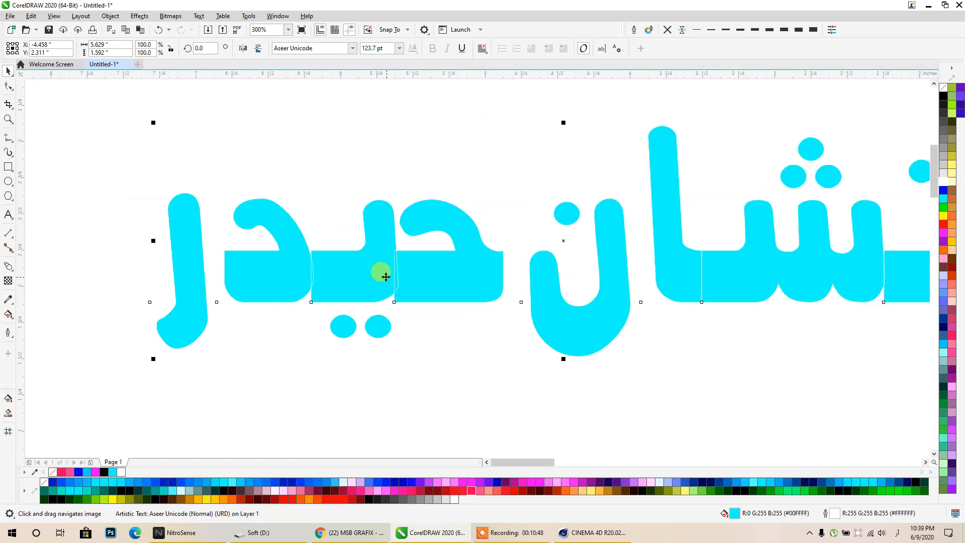
{"action": "scroll", "coordinate": [388, 276], "scroll_direction": "up", "scroll_amount": 2}
{"action": "scroll", "coordinate": [457, 257], "scroll_direction": "down", "scroll_amount": 2}
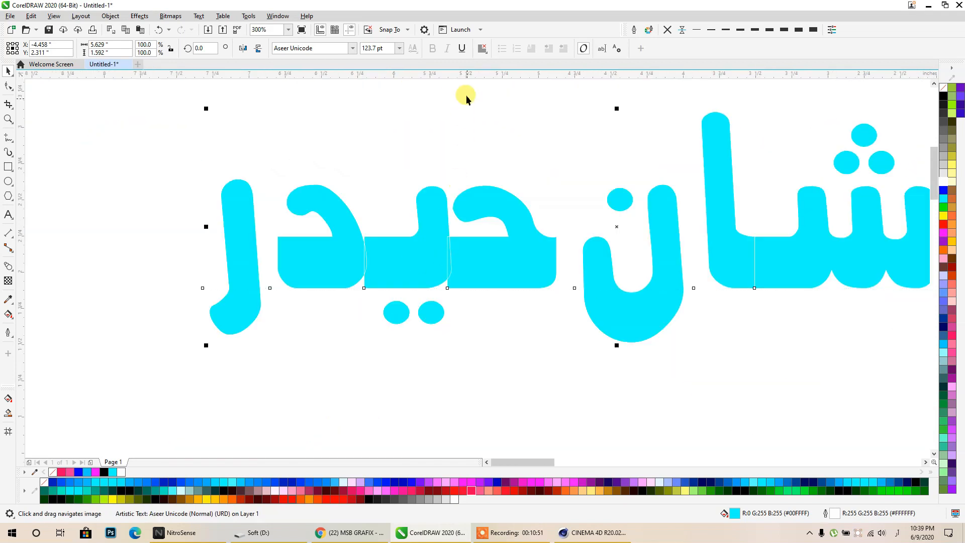
- Try converting to curves with red fill and yellow outline, then undo back to text
{"action": "key", "text": "ctrl+q"}
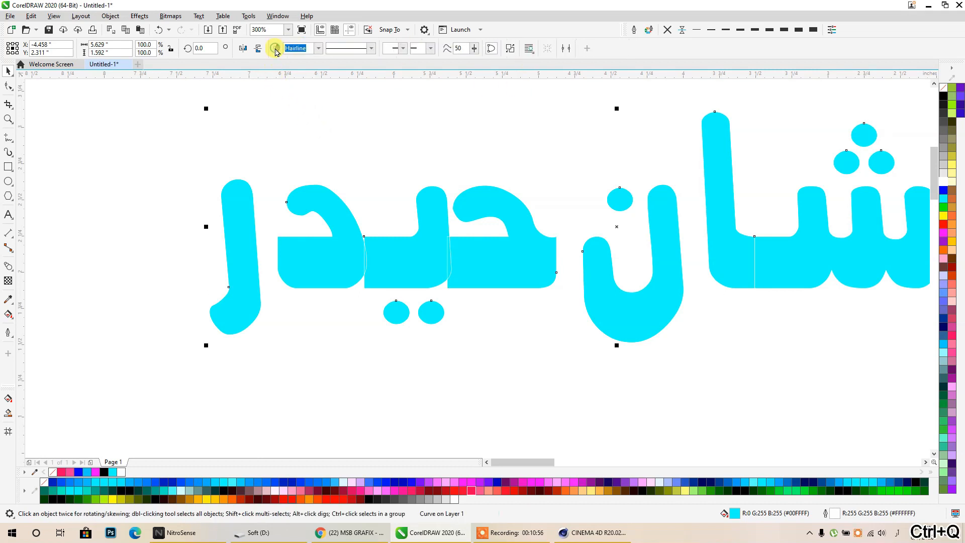
{"action": "left_click", "coordinate": [943, 224]}
{"action": "right_click", "coordinate": [943, 216]}
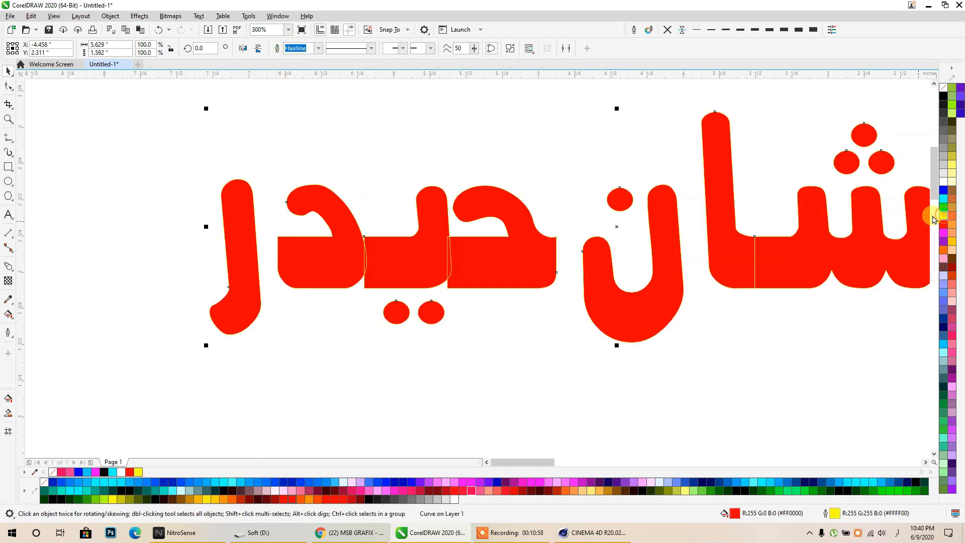
{"action": "scroll", "coordinate": [589, 202], "scroll_direction": "up", "scroll_amount": 1}
{"action": "key", "text": "ctrl+z"}
{"action": "key", "text": "ctrl+z"}
{"action": "key", "text": "ctrl+z"}
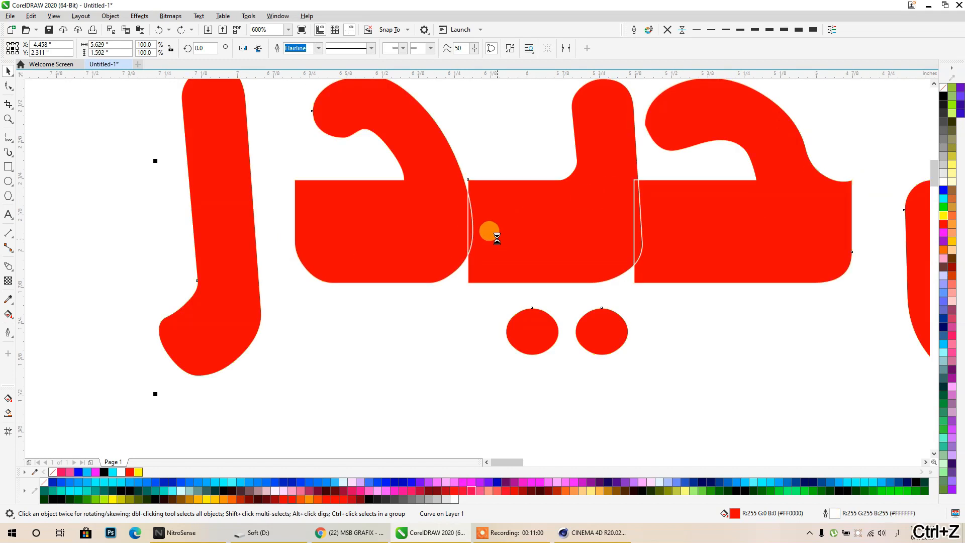
{"action": "scroll", "coordinate": [496, 238], "scroll_direction": "down", "scroll_amount": 2}
{"action": "key", "text": "ctrl+z"}
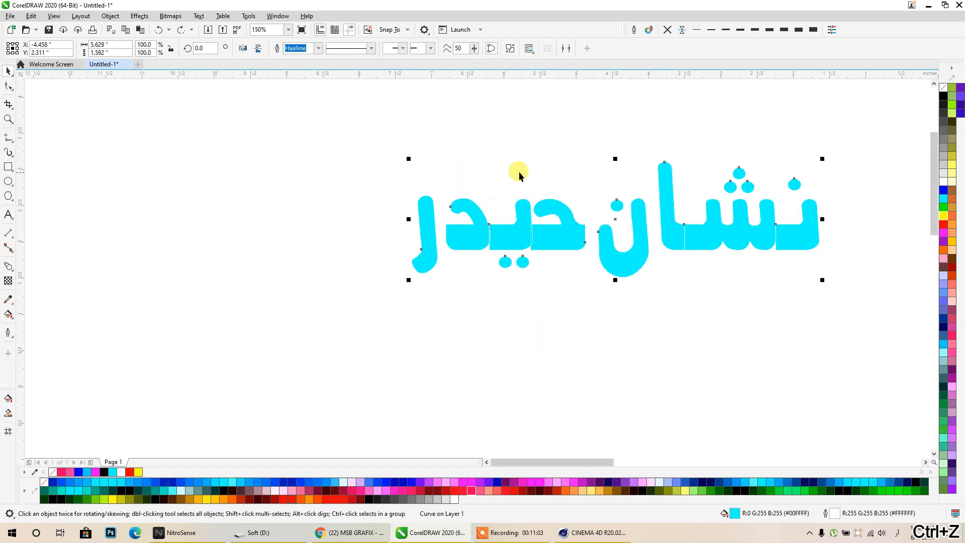
- Fill the name red, move it up and left, and convert it to curves
{"action": "left_click", "coordinate": [501, 173]}
{"action": "left_click", "coordinate": [517, 230]}
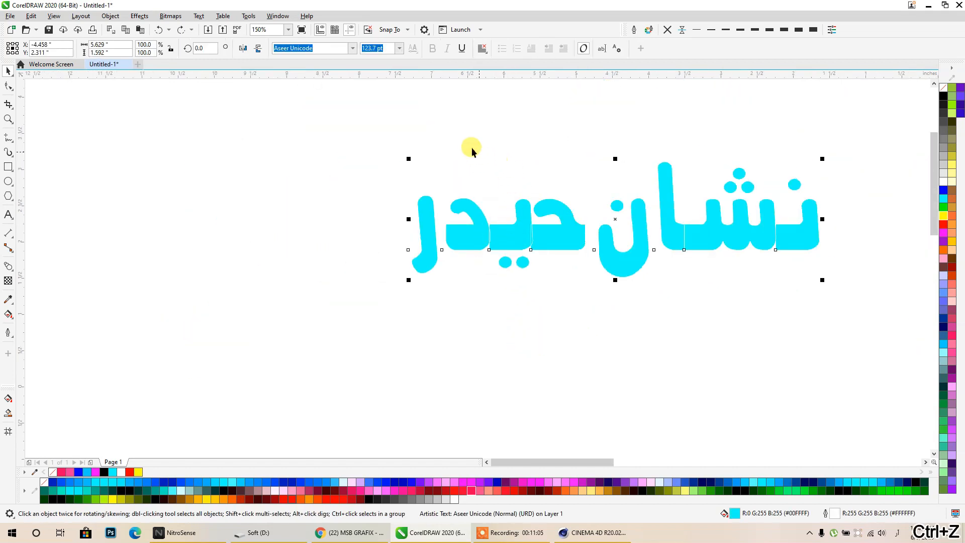
{"action": "middle_click_drag", "start_coordinate": [752, 241], "coordinate": [629, 281]}
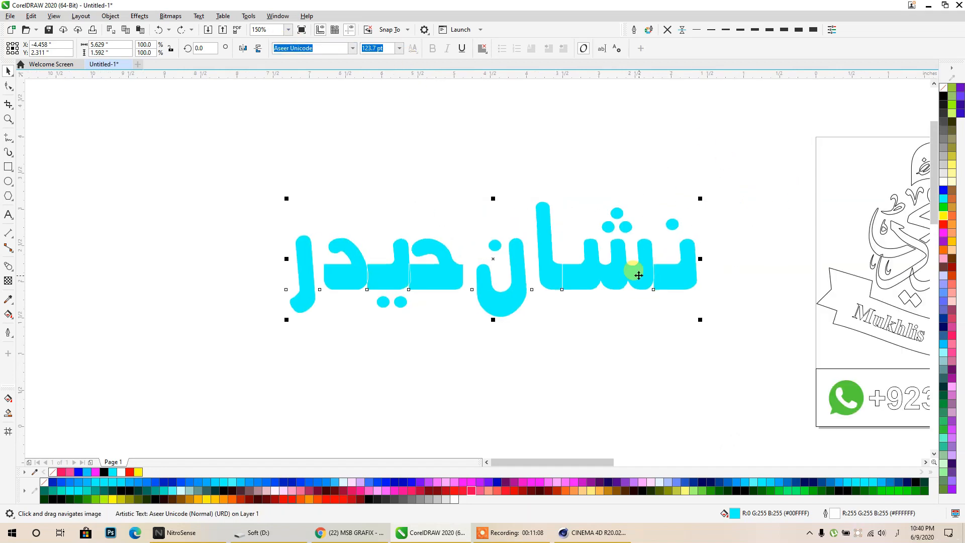
{"action": "left_click", "coordinate": [943, 224]}
{"action": "middle_click_drag", "start_coordinate": [695, 274], "coordinate": [833, 366]}
{"action": "left_click_drag", "start_coordinate": [678, 361], "coordinate": [460, 232]}
{"action": "scroll", "coordinate": [576, 272], "scroll_direction": "up", "scroll_amount": 3}
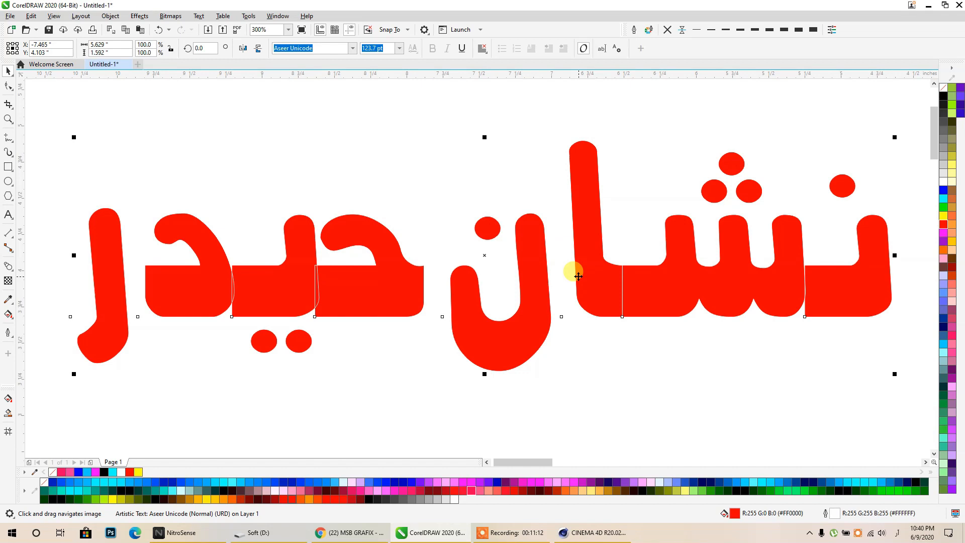
{"action": "key", "text": "ctrl+q"}
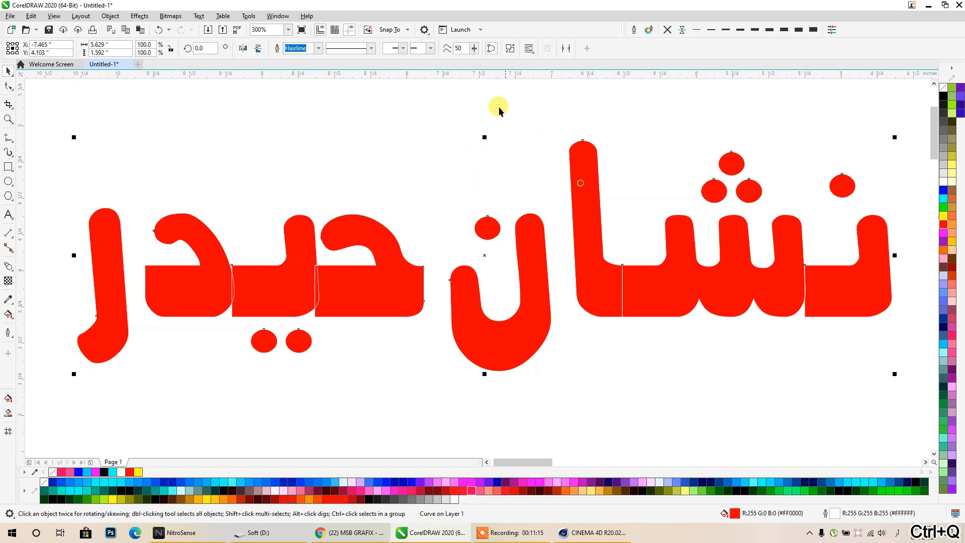
- Weld the right-hand word's last letter, adjacent letter and tall stroke into one shape
{"action": "left_click", "coordinate": [629, 187]}
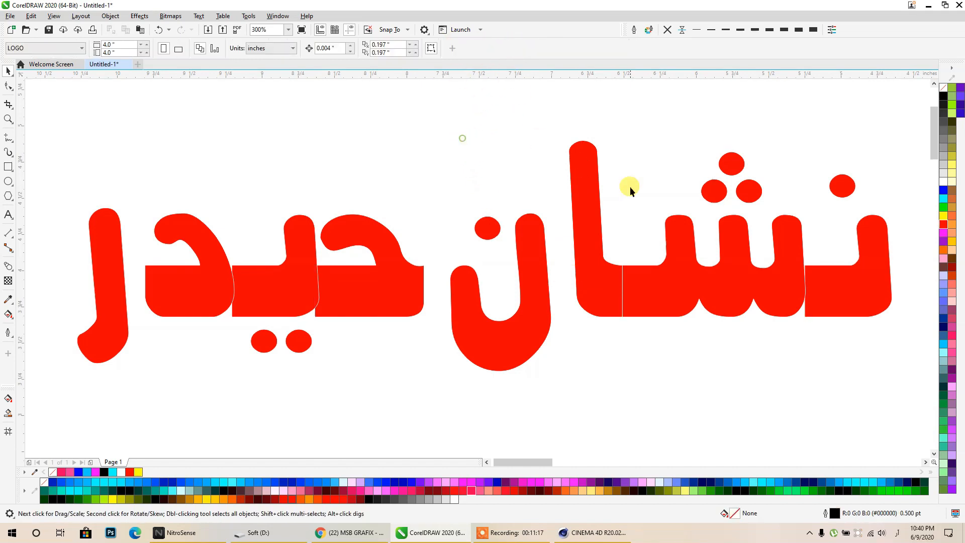
{"action": "left_click", "coordinate": [852, 285]}
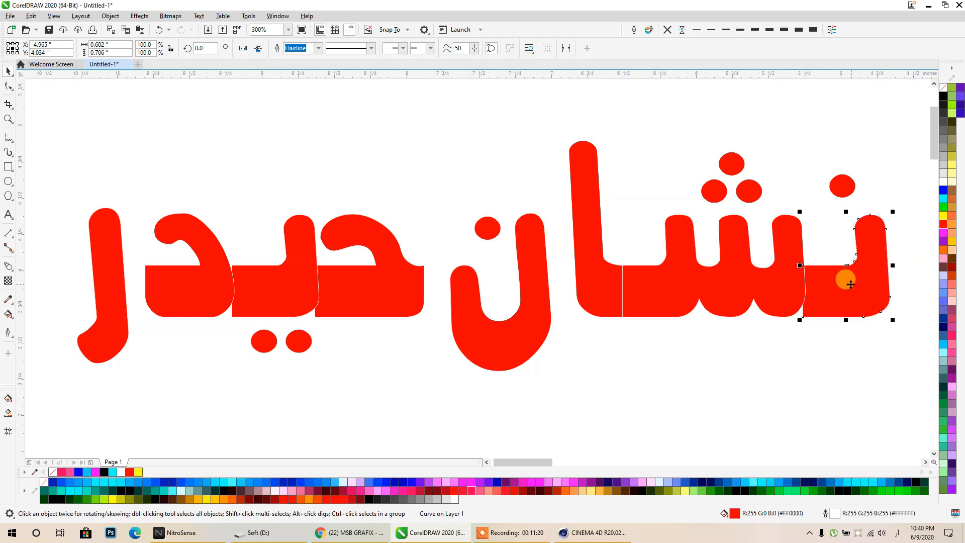
{"action": "left_click", "coordinate": [777, 289], "text": "shift"}
{"action": "left_click", "coordinate": [599, 292], "text": "shift"}
{"action": "left_click", "coordinate": [297, 48]}
{"action": "key", "text": "Escape"}
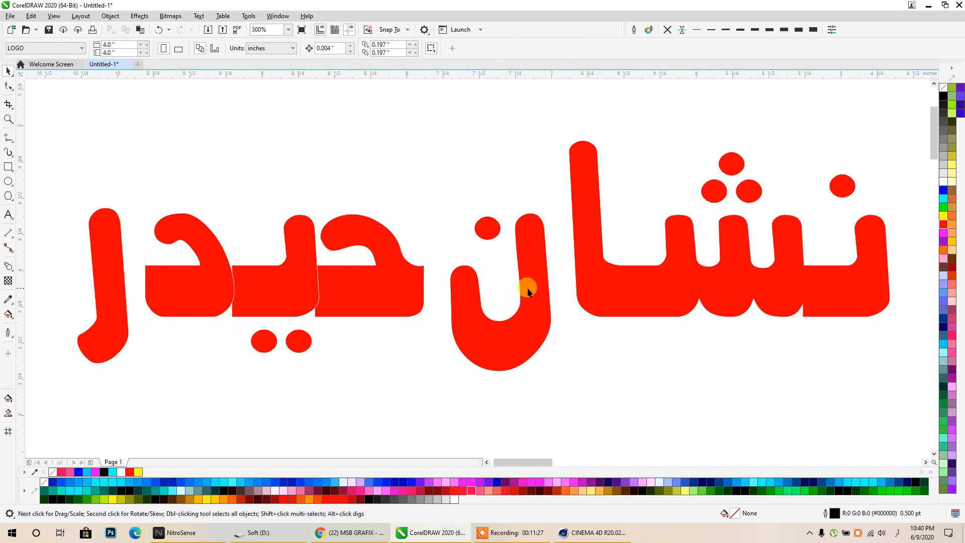
- Weld the three pieces of the left-hand word into one shape
{"action": "left_click", "coordinate": [384, 279]}
{"action": "left_click", "coordinate": [280, 276], "text": "shift"}
{"action": "left_click", "coordinate": [205, 275], "text": "shift"}
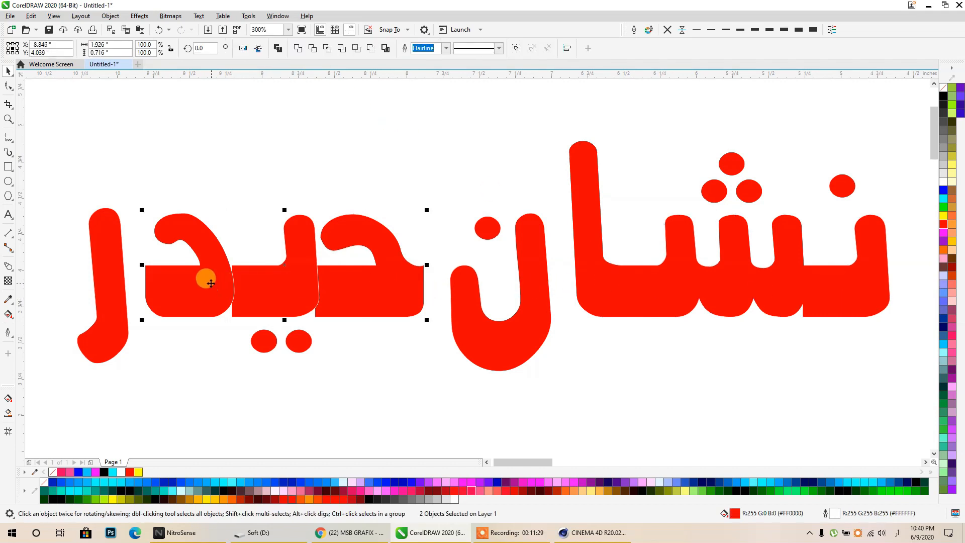
{"action": "left_click", "coordinate": [298, 49]}
{"action": "left_click", "coordinate": [302, 128]}
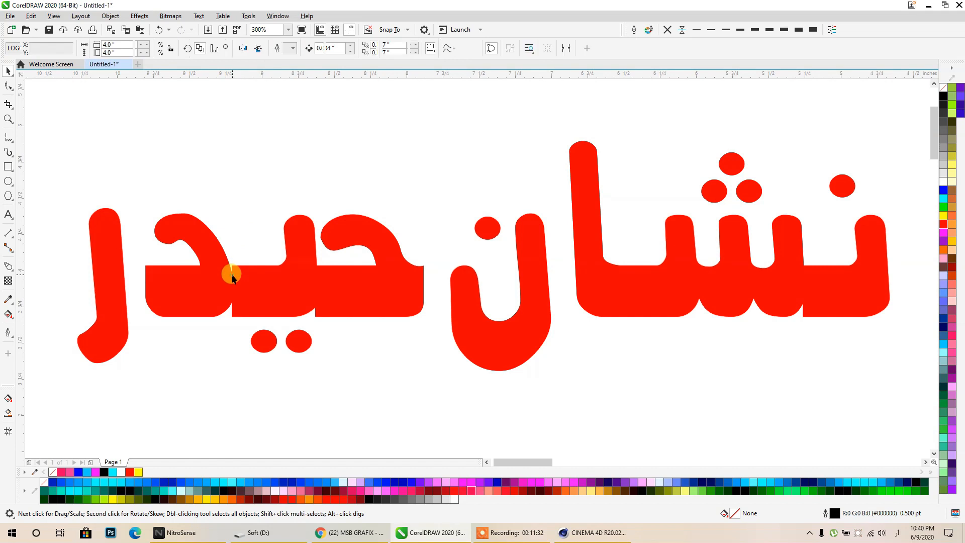
- Draw a small rectangle patch over the letter joint and weld it into the lettering
{"action": "left_click", "coordinate": [232, 278]}
{"action": "scroll", "coordinate": [224, 267], "scroll_direction": "up", "scroll_amount": 4}
{"action": "left_click", "coordinate": [8, 166]}
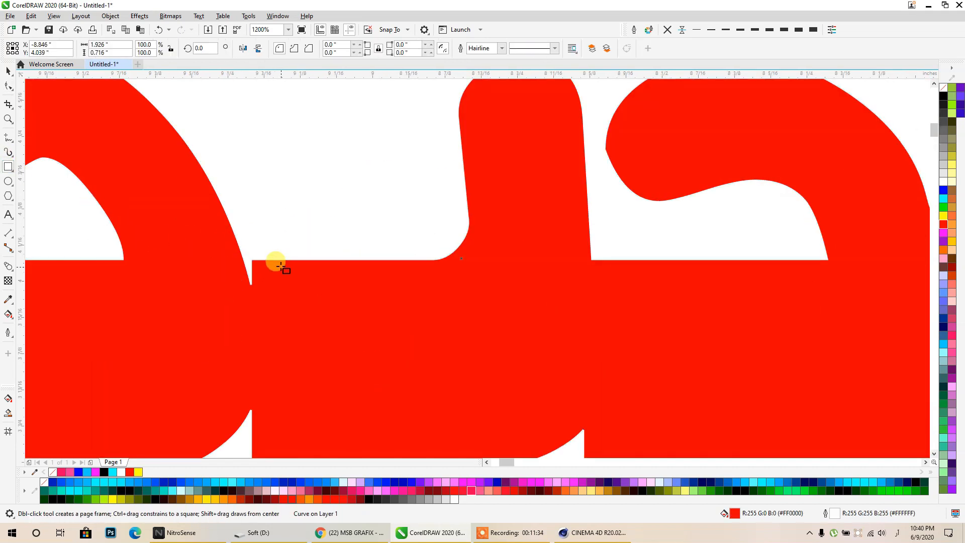
{"action": "left_click_drag", "start_coordinate": [282, 259], "coordinate": [220, 310]}
{"action": "scroll", "coordinate": [278, 279], "scroll_direction": "down", "scroll_amount": 4}
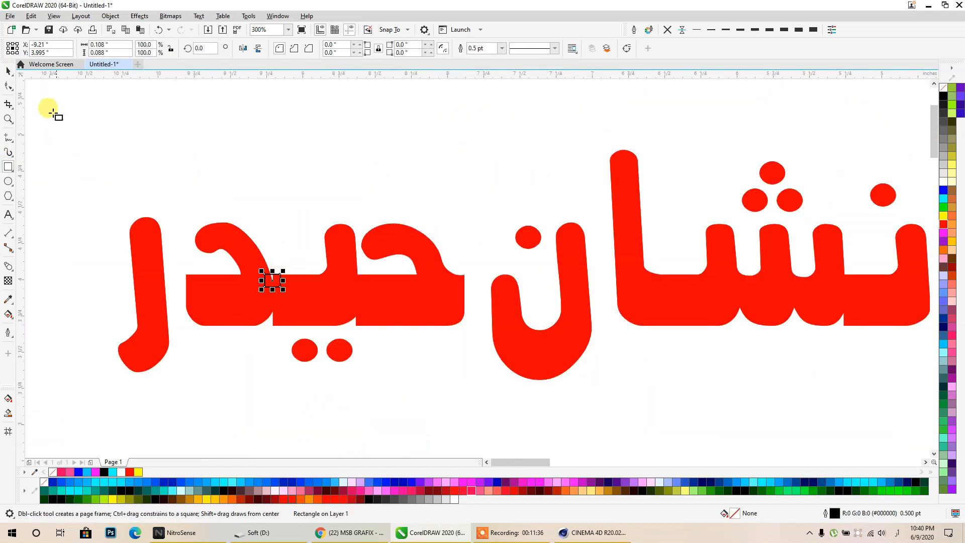
{"action": "left_click", "coordinate": [10, 77]}
{"action": "left_click", "coordinate": [302, 303], "text": "shift"}
{"action": "left_click", "coordinate": [299, 49]}
{"action": "left_click", "coordinate": [301, 128]}
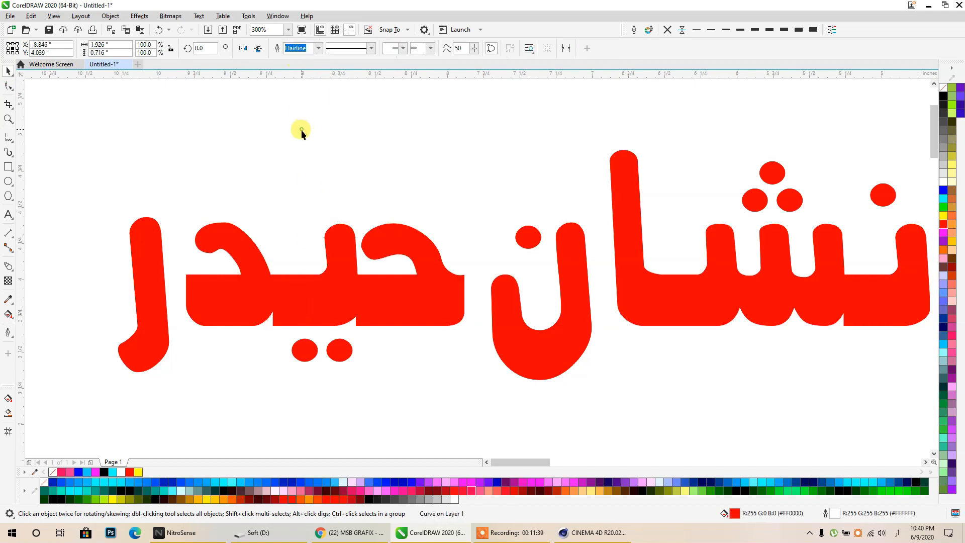
- Weld all pieces of the red name into one shape and move it left
{"action": "scroll", "coordinate": [301, 216], "scroll_direction": "down", "scroll_amount": 2}
{"action": "scroll", "coordinate": [498, 230], "scroll_direction": "up", "scroll_amount": 4}
{"action": "scroll", "coordinate": [593, 236], "scroll_direction": "down", "scroll_amount": 4}
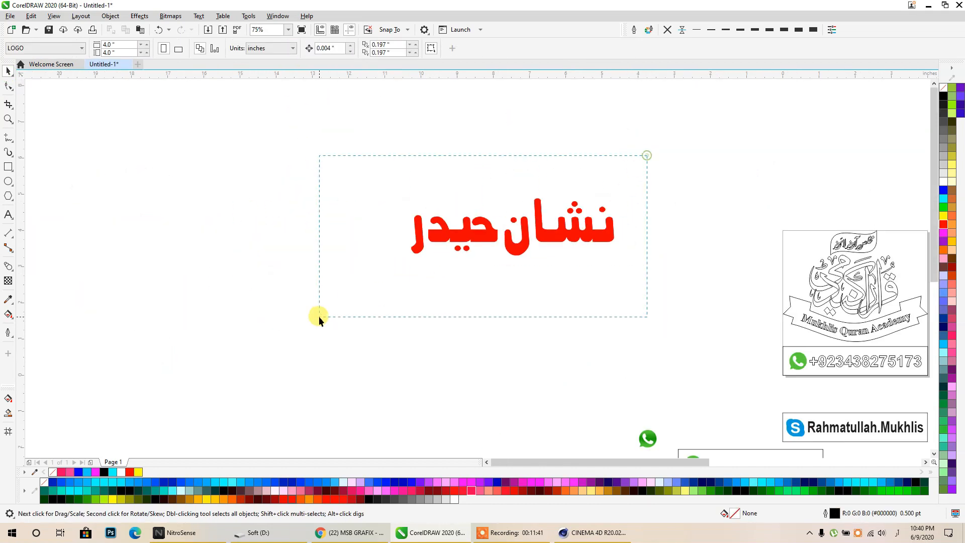
{"action": "left_click_drag", "start_coordinate": [319, 316], "coordinate": [319, 315]}
{"action": "left_click", "coordinate": [297, 50]}
{"action": "left_click", "coordinate": [342, 131]}
{"action": "left_click_drag", "start_coordinate": [466, 238], "coordinate": [311, 249]}
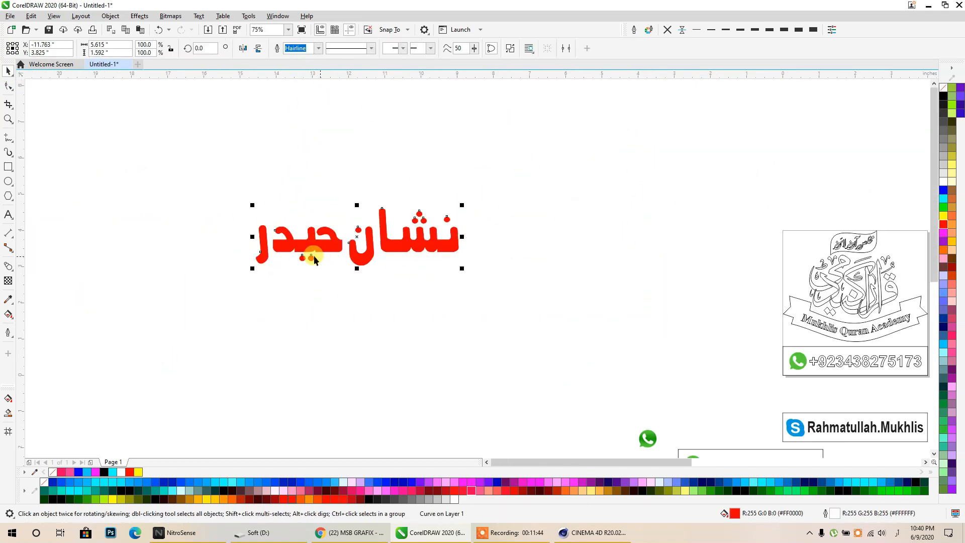
{"action": "scroll", "coordinate": [385, 245], "scroll_direction": "up", "scroll_amount": 2}
{"action": "scroll", "coordinate": [102, 178], "scroll_direction": "down", "scroll_amount": 2}
{"action": "scroll", "coordinate": [664, 185], "scroll_direction": "up", "scroll_amount": 2}
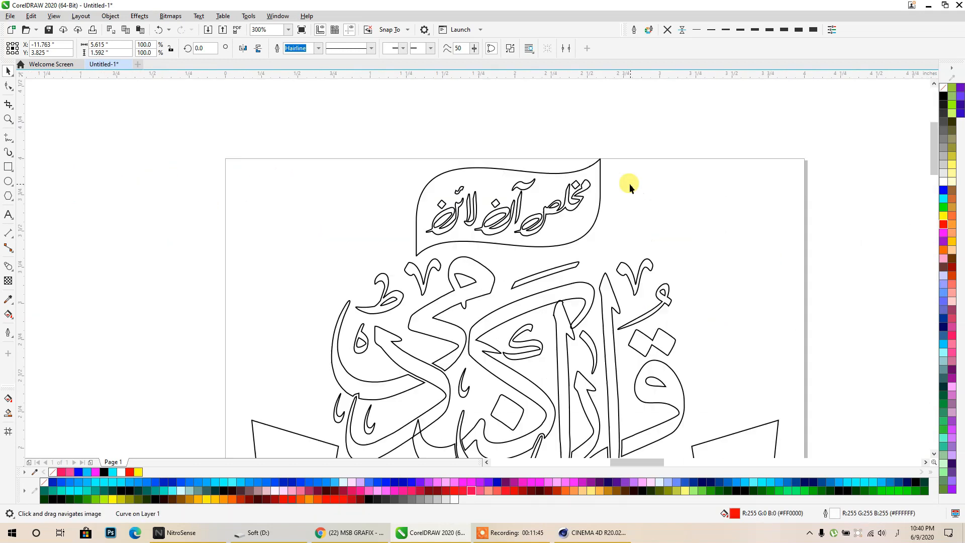
- Try welding the flag lettering, then undo the merge
{"action": "scroll", "coordinate": [573, 199], "scroll_direction": "up", "scroll_amount": 2}
{"action": "left_click", "coordinate": [571, 205]}
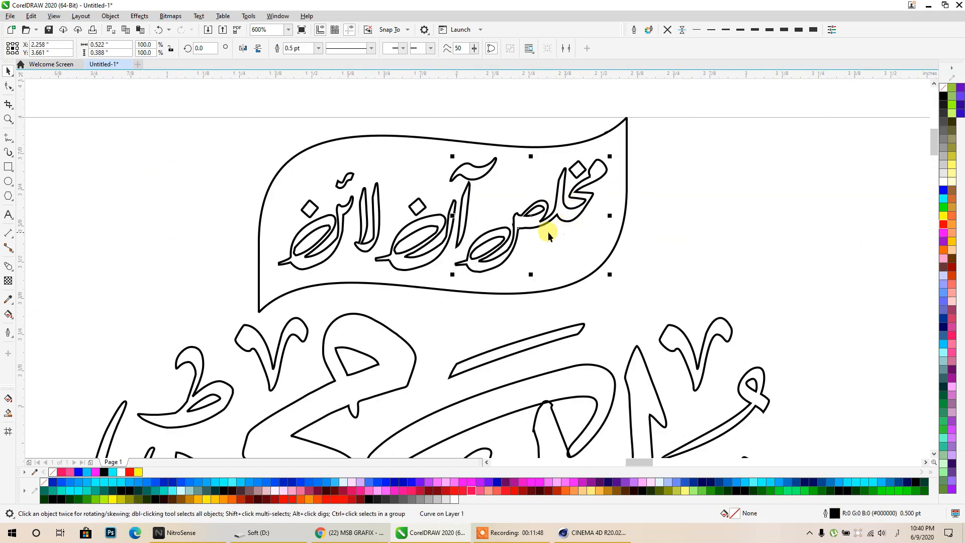
{"action": "left_click", "coordinate": [539, 103]}
{"action": "middle_click_drag", "start_coordinate": [508, 181], "coordinate": [541, 228]}
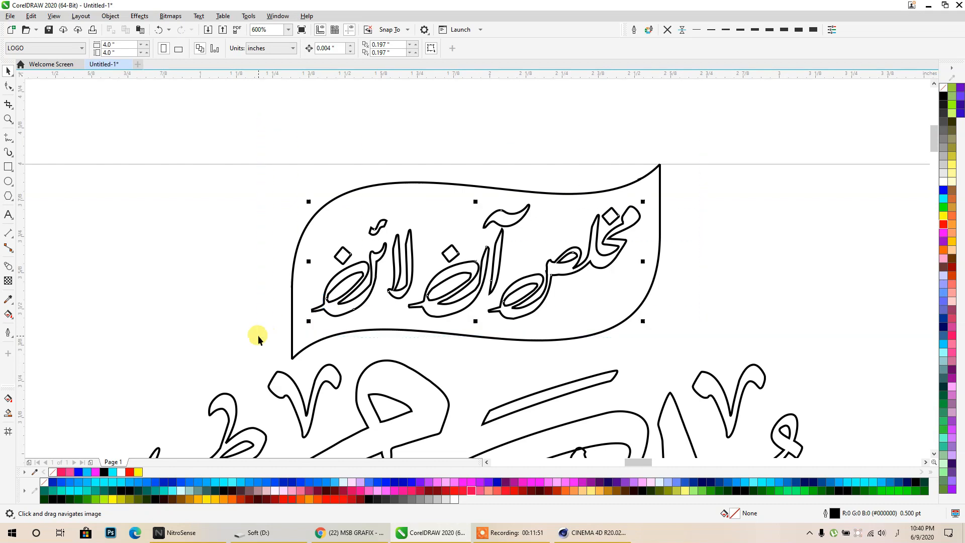
{"action": "left_click", "coordinate": [296, 47]}
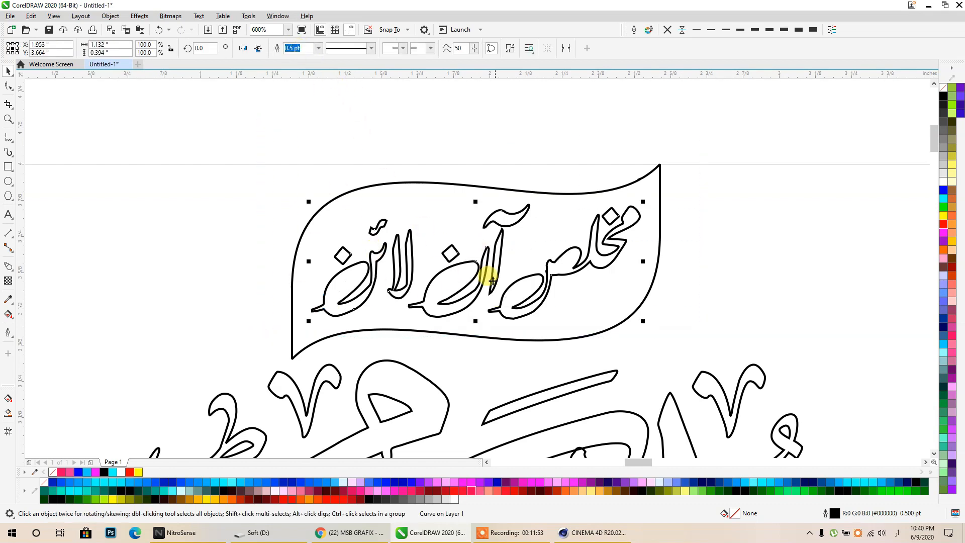
{"action": "key", "text": "ctrl+z"}
- Trim the 'Mukhlis Online' lettering out of the flag and delete the leftover copy
{"action": "left_click", "coordinate": [277, 48]}
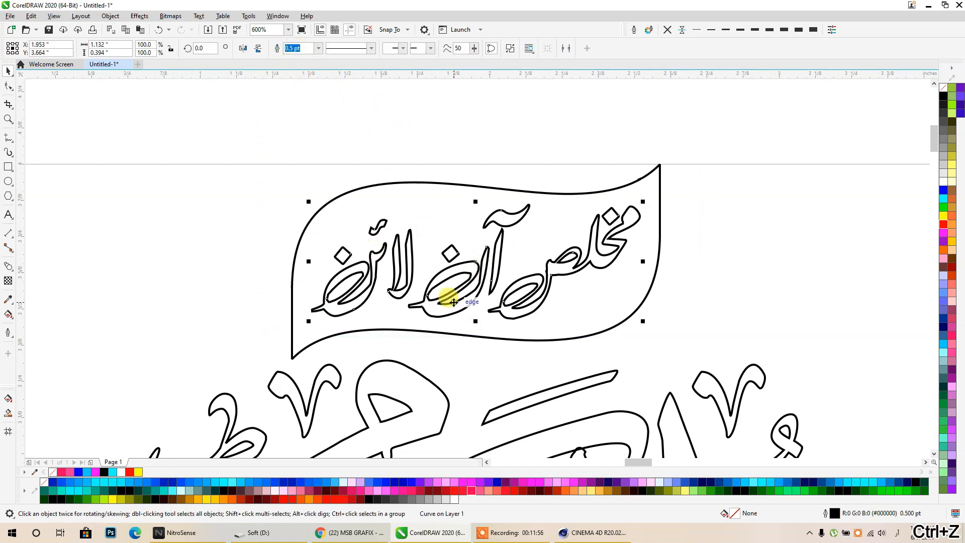
{"action": "left_click", "coordinate": [543, 196], "text": "shift"}
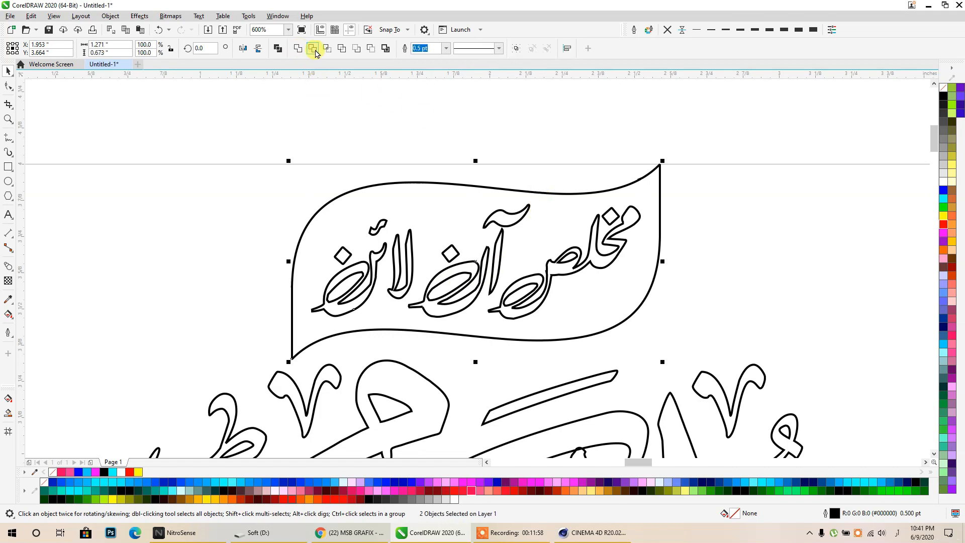
{"action": "left_click", "coordinate": [316, 51]}
{"action": "left_click", "coordinate": [333, 110]}
{"action": "left_click_drag", "start_coordinate": [507, 221], "coordinate": [665, 166]}
{"action": "key", "text": "Delete"}
{"action": "left_click", "coordinate": [670, 170]}
- Fill the trimmed flag shape with solid red
{"action": "left_click", "coordinate": [626, 222]}
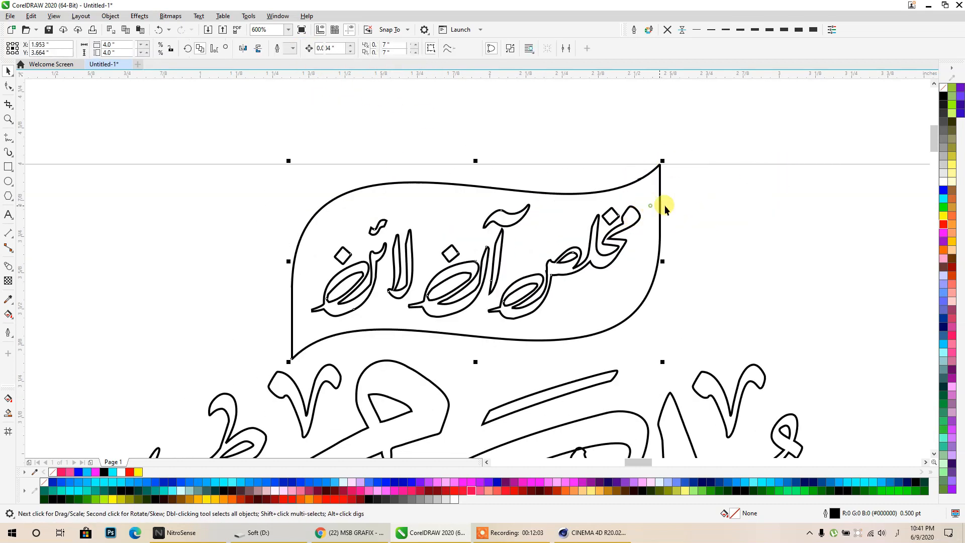
{"action": "scroll", "coordinate": [633, 300], "scroll_direction": "down", "scroll_amount": 5}
{"action": "scroll", "coordinate": [633, 300], "scroll_direction": "up", "scroll_amount": 2}
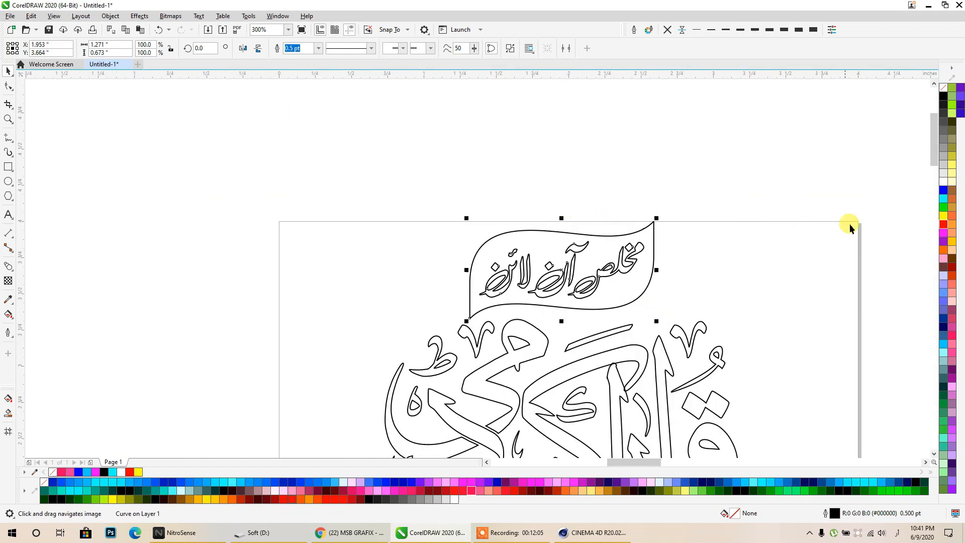
{"action": "left_click", "coordinate": [943, 224]}
{"action": "left_click", "coordinate": [693, 250]}
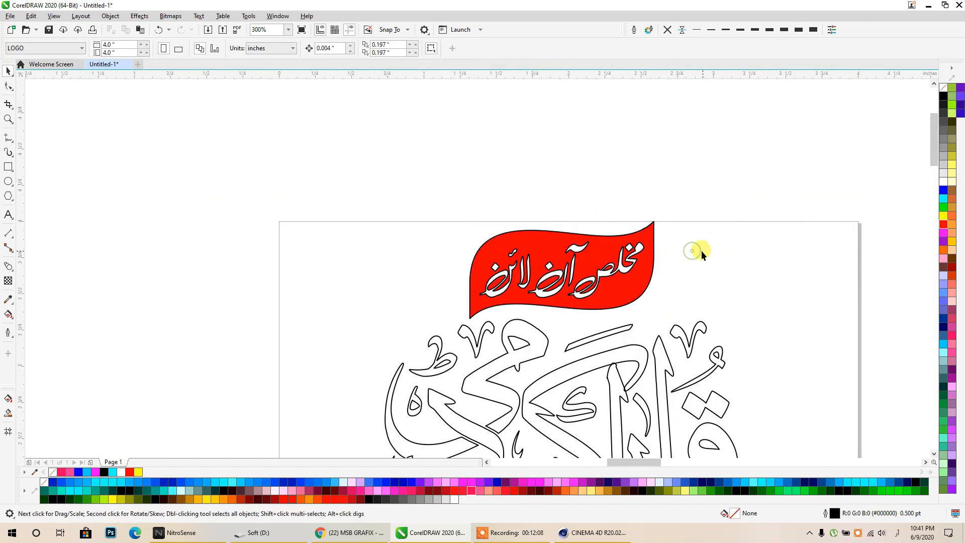
{"action": "scroll", "coordinate": [533, 209], "scroll_direction": "down", "scroll_amount": 2}
{"action": "middle_click_drag", "start_coordinate": [543, 338], "coordinate": [536, 260]}
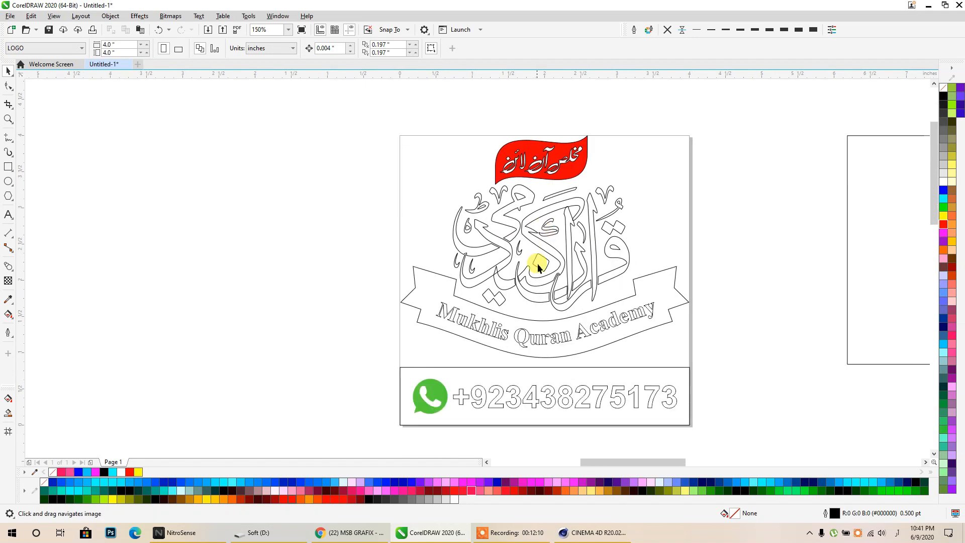
- Trim the curved 'Mukhlis Quran Academy' text out of the ribbon banner and delete the leftover text
{"action": "scroll", "coordinate": [536, 260], "scroll_direction": "up", "scroll_amount": 1}
{"action": "left_click", "coordinate": [558, 271]}
{"action": "scroll", "coordinate": [557, 282], "scroll_direction": "down", "scroll_amount": 1}
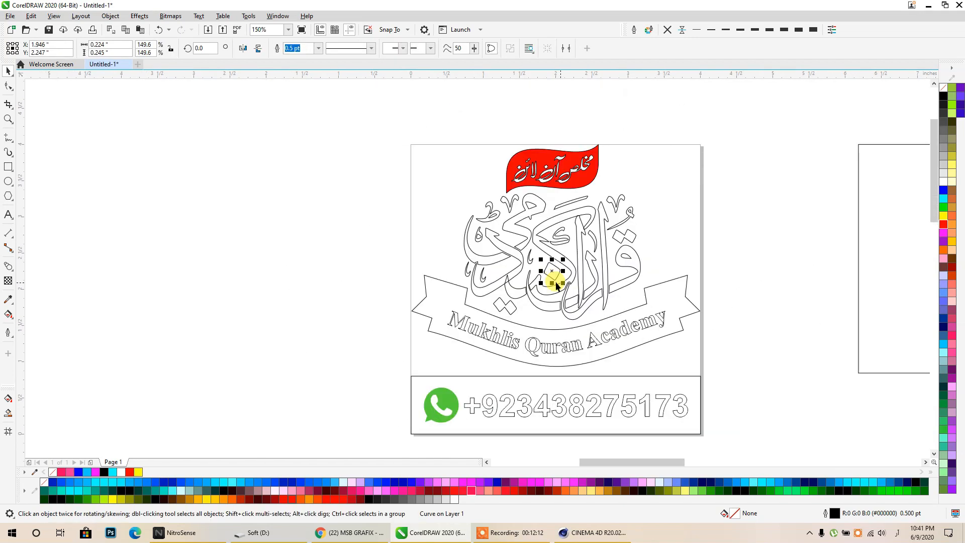
{"action": "left_click", "coordinate": [364, 190]}
{"action": "left_click", "coordinate": [463, 321]}
{"action": "left_click", "coordinate": [447, 293], "text": "shift"}
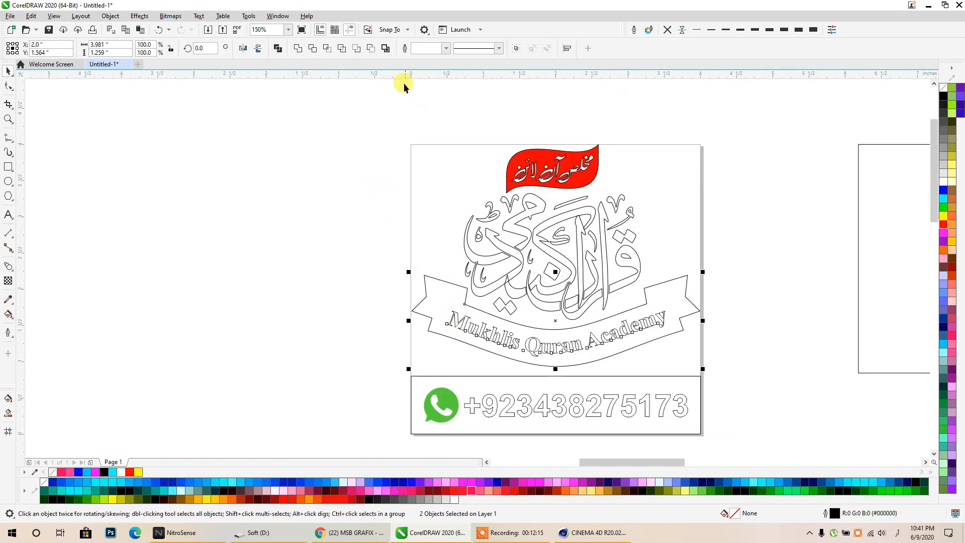
{"action": "left_click", "coordinate": [311, 48]}
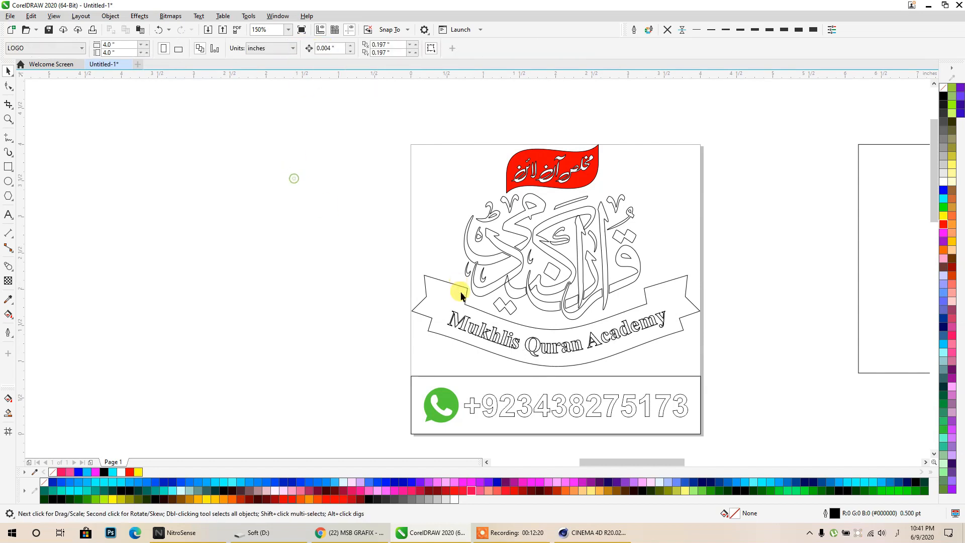
{"action": "left_click_drag", "start_coordinate": [470, 330], "coordinate": [794, 149]}
{"action": "key", "text": "Delete"}
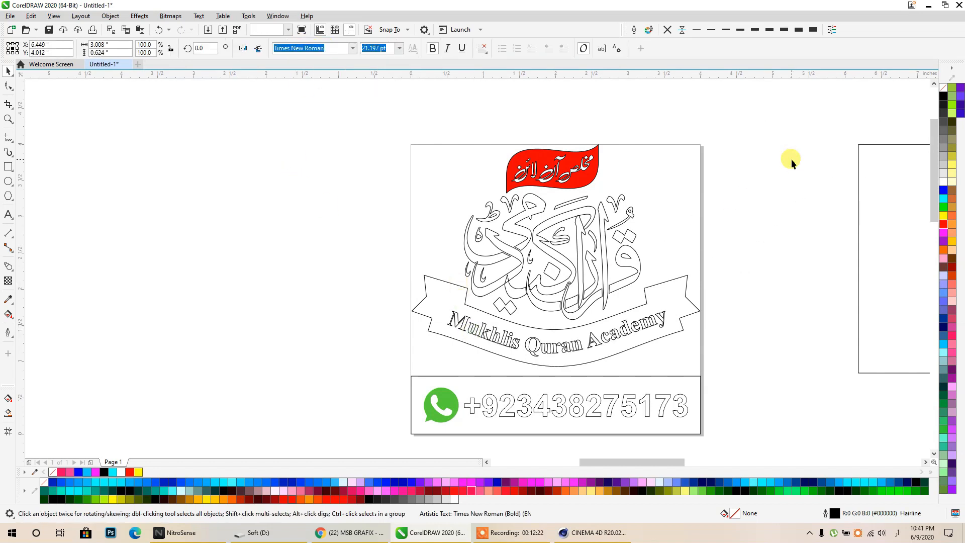
- Fill the trimmed ribbon banner light pink
{"action": "left_click", "coordinate": [651, 328]}
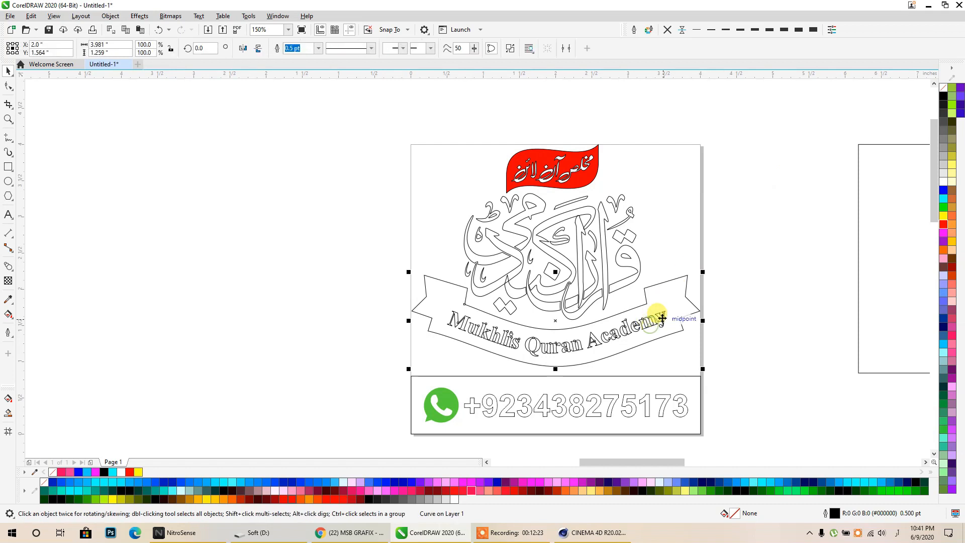
{"action": "left_click", "coordinate": [953, 302]}
{"action": "left_click", "coordinate": [762, 276]}
{"action": "left_click", "coordinate": [635, 278]}
- Marquee-select all 23 calligraphy pieces, then select the phone number line
{"action": "left_click_drag", "start_coordinate": [351, 152], "coordinate": [542, 258]}
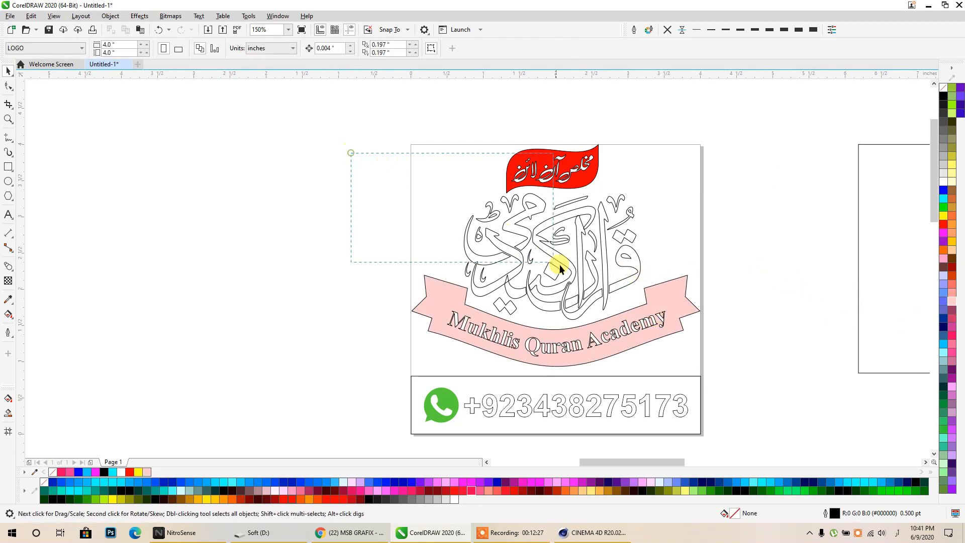
{"action": "left_click_drag", "start_coordinate": [671, 326], "coordinate": [670, 327]}
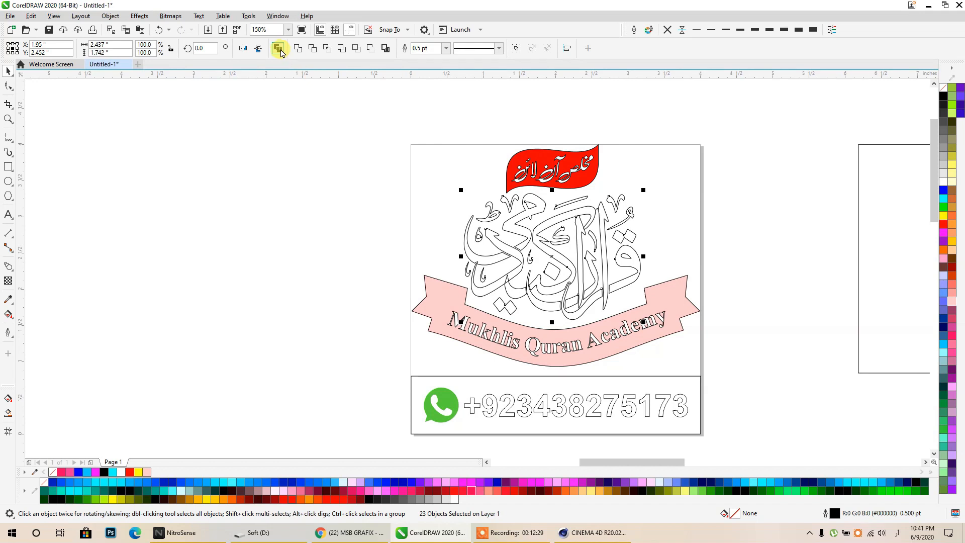
{"action": "left_click", "coordinate": [761, 277]}
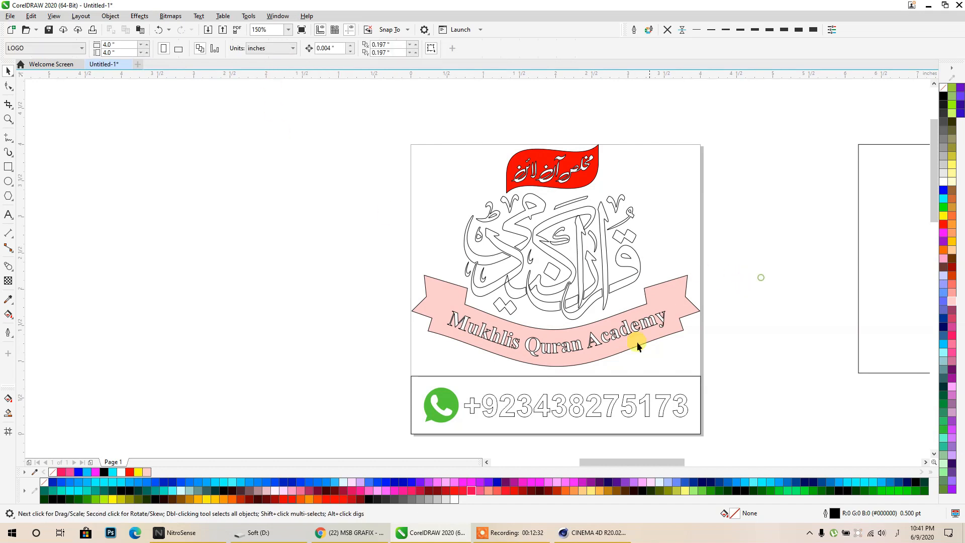
{"action": "left_click", "coordinate": [594, 410]}
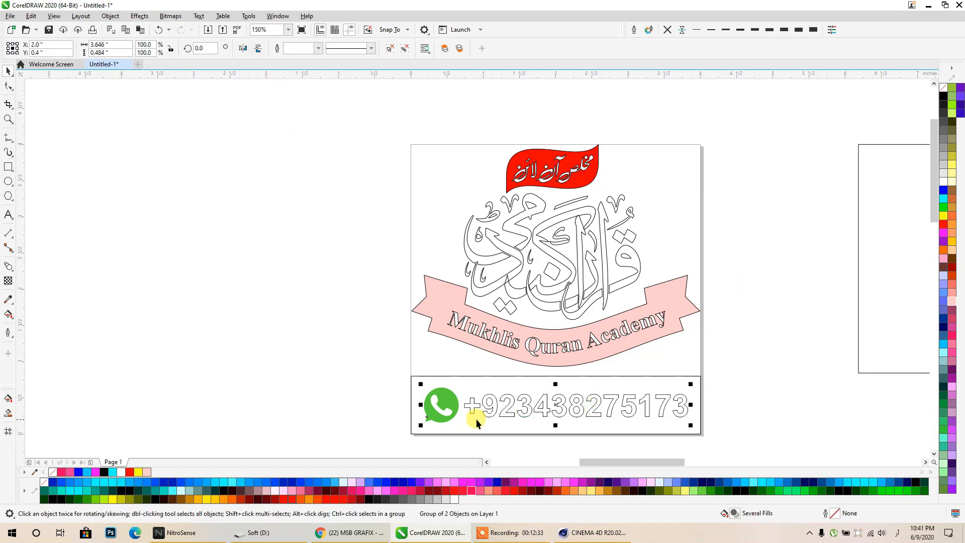
- Ungroup the WhatsApp line and combine the phone number into a single curve
{"action": "left_click", "coordinate": [388, 50]}
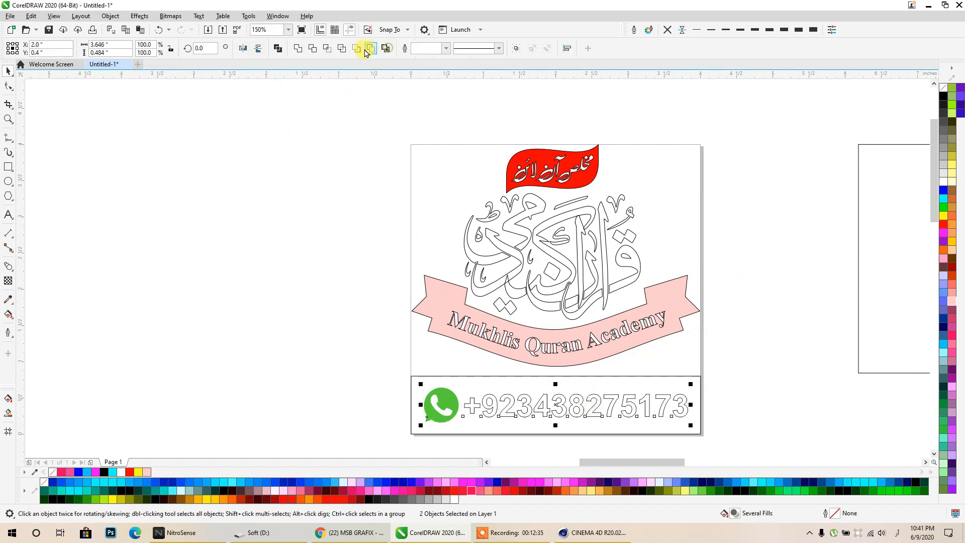
{"action": "left_click", "coordinate": [277, 50]}
{"action": "left_click", "coordinate": [243, 273]}
- Trim the phone number out of the bottom frame, then delete the spare green original
{"action": "left_click", "coordinate": [463, 384]}
{"action": "left_click", "coordinate": [463, 385]}
{"action": "left_click", "coordinate": [455, 388]}
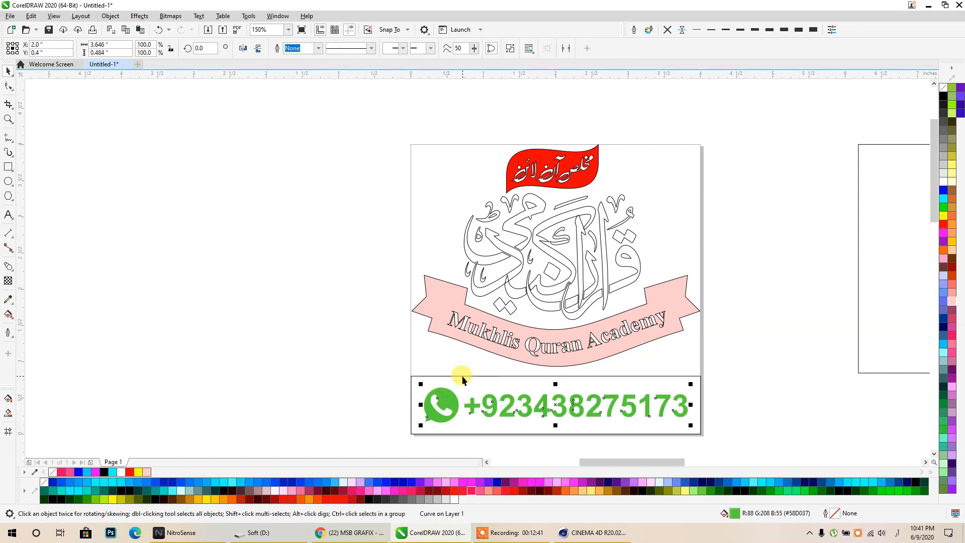
{"action": "left_click", "coordinate": [462, 375], "text": "shift"}
{"action": "left_click", "coordinate": [312, 49]}
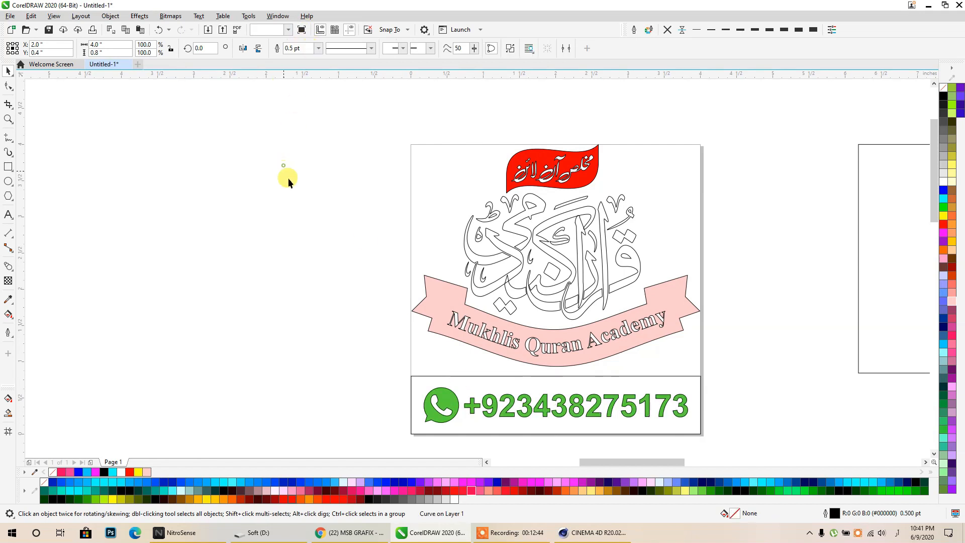
{"action": "left_click_drag", "start_coordinate": [431, 393], "coordinate": [288, 340]}
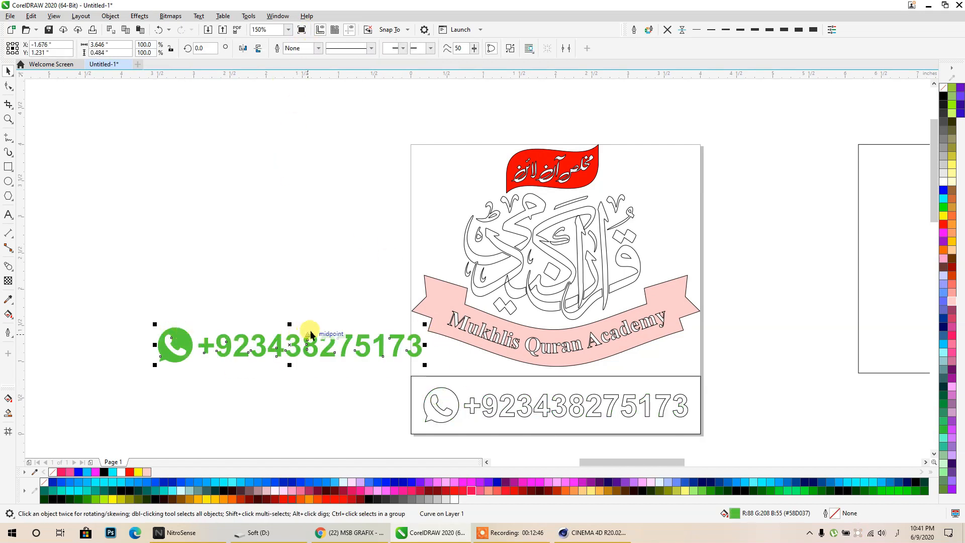
{"action": "key", "text": "Delete"}
- Test-fit the empty rectangle over the logo frame, then move it back off the logo
{"action": "scroll", "coordinate": [484, 313], "scroll_direction": "down", "scroll_amount": 2}
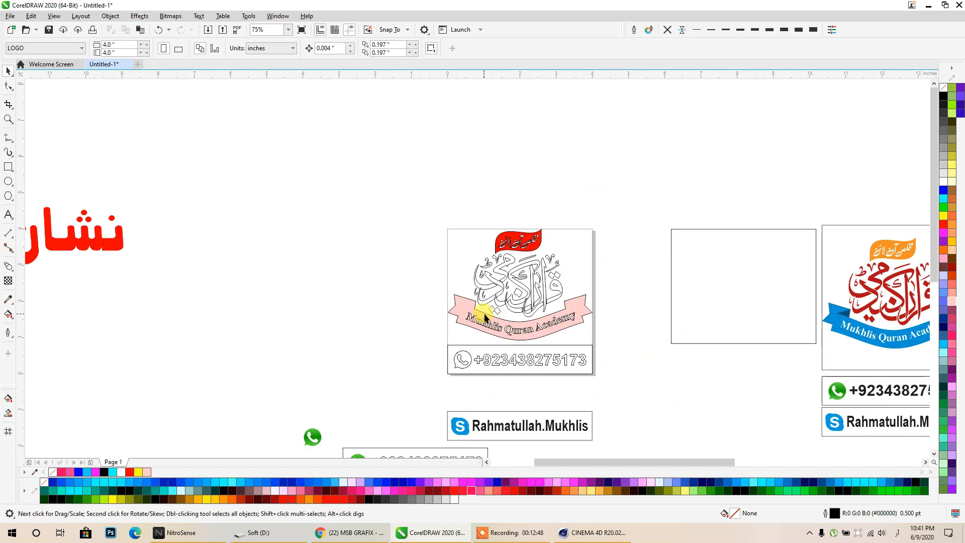
{"action": "left_click_drag", "start_coordinate": [671, 230], "coordinate": [424, 228]}
{"action": "left_click_drag", "start_coordinate": [650, 161], "coordinate": [400, 340]}
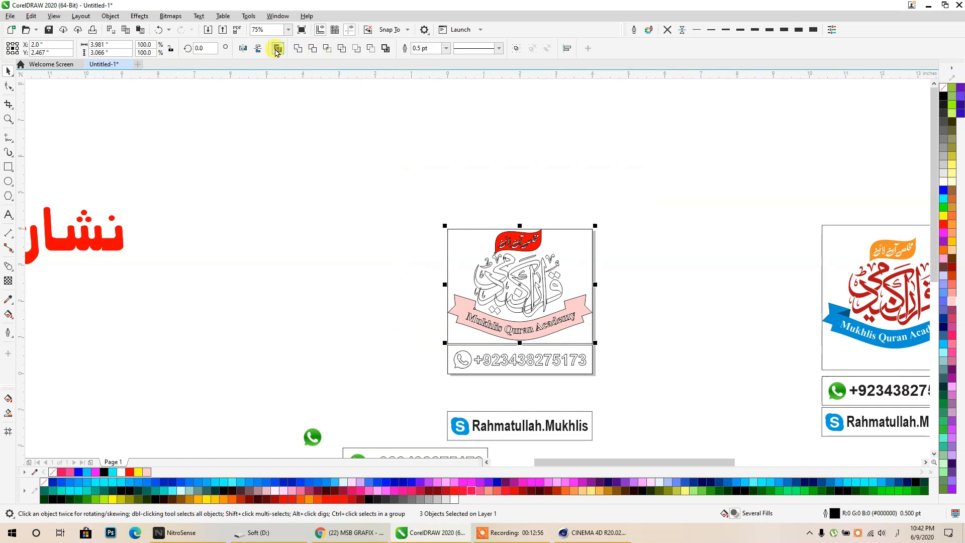
{"action": "left_click_drag", "start_coordinate": [532, 229], "coordinate": [821, 123]}
- Combine the flag, calligraphy and ribbon into one curve with no outline and black fill
{"action": "left_click", "coordinate": [623, 252]}
{"action": "scroll", "coordinate": [549, 287], "scroll_direction": "up", "scroll_amount": 1}
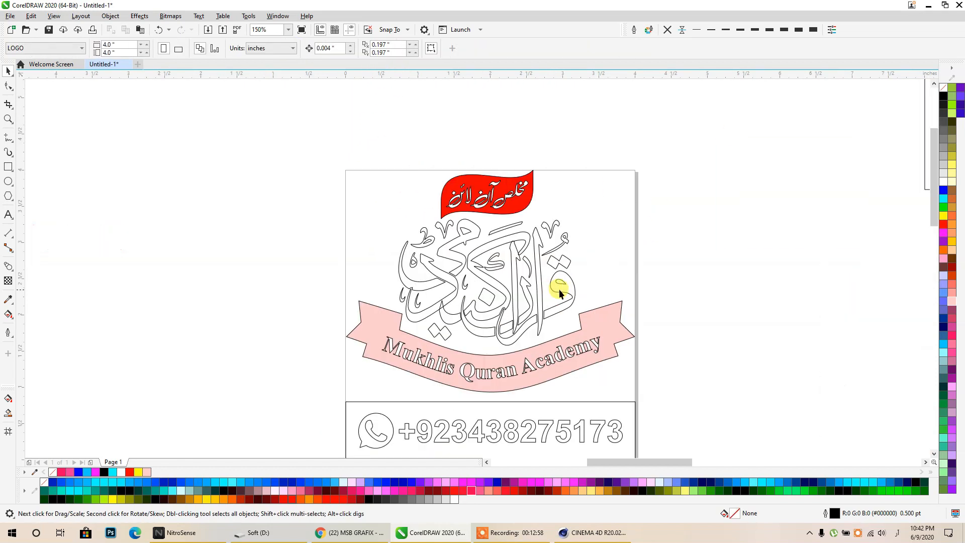
{"action": "left_click_drag", "start_coordinate": [662, 145], "coordinate": [243, 395]}
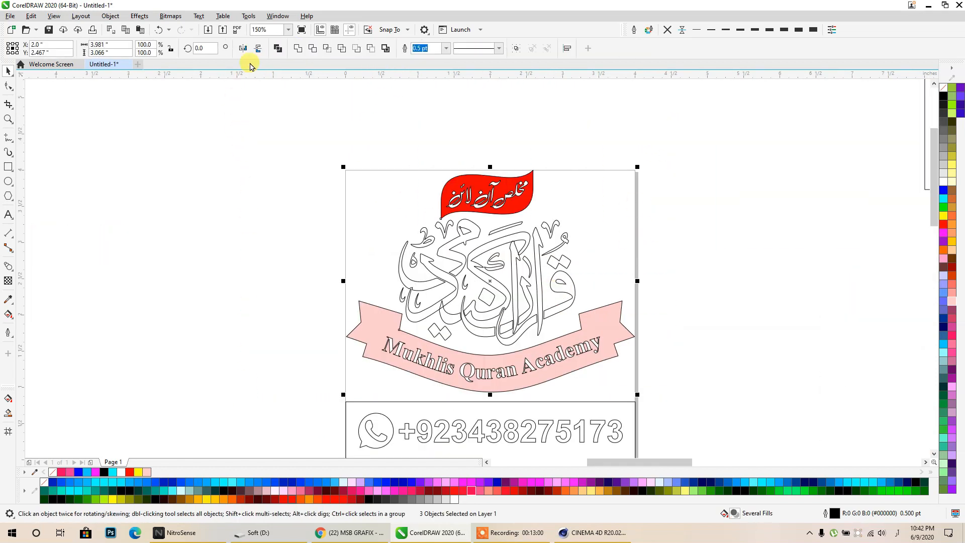
{"action": "left_click", "coordinate": [275, 48]}
{"action": "left_click", "coordinate": [668, 29]}
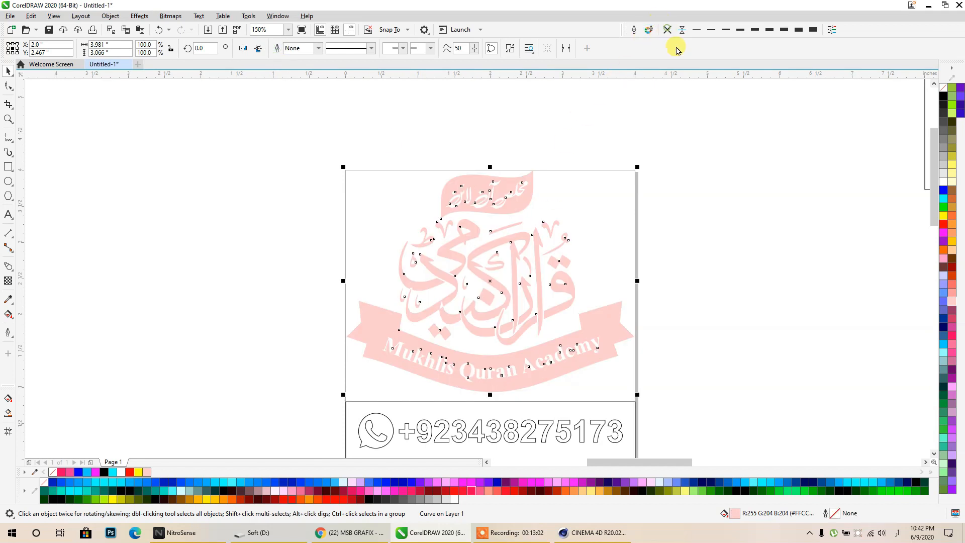
{"action": "left_click", "coordinate": [943, 96]}
- Fill the phone number frame black, then move the black bar off the page and delete it
{"action": "middle_click_drag", "start_coordinate": [628, 312], "coordinate": [639, 230]}
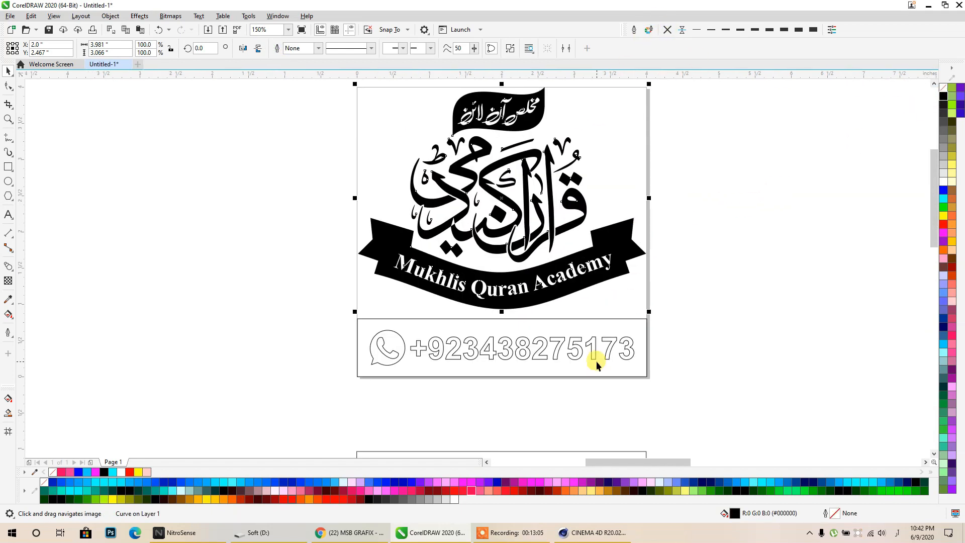
{"action": "left_click", "coordinate": [592, 364]}
{"action": "key", "text": "Delete"}
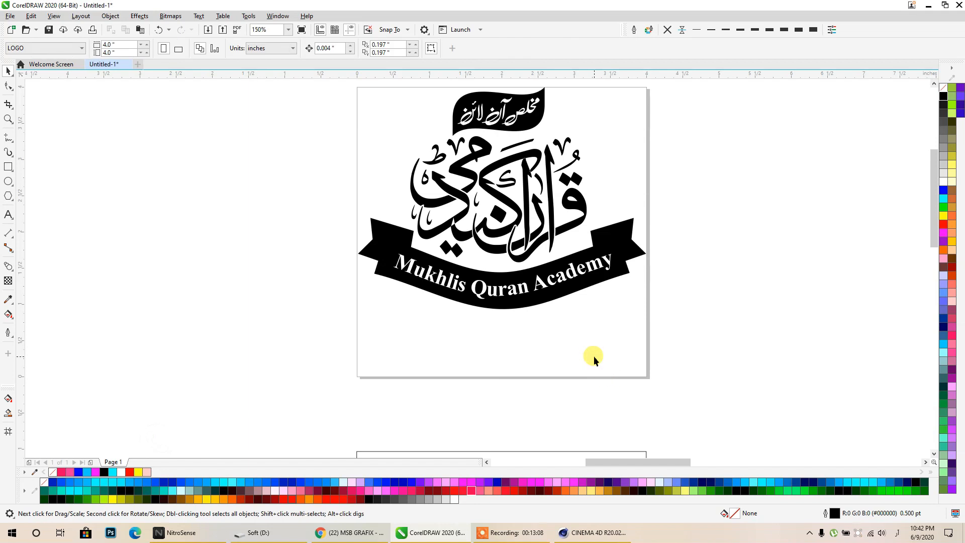
{"action": "key", "text": "ctrl+z"}
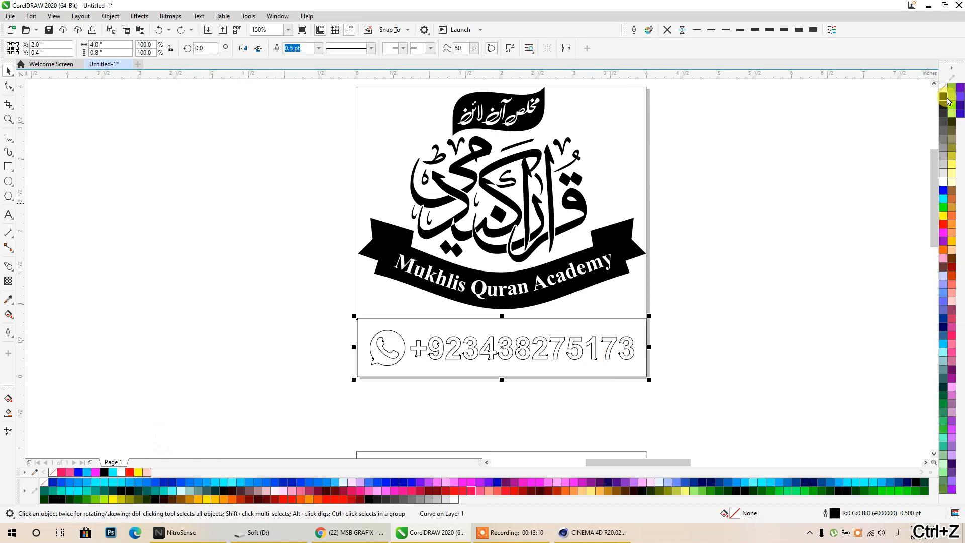
{"action": "left_click", "coordinate": [944, 98]}
{"action": "left_click", "coordinate": [510, 48]}
{"action": "left_click", "coordinate": [615, 373]}
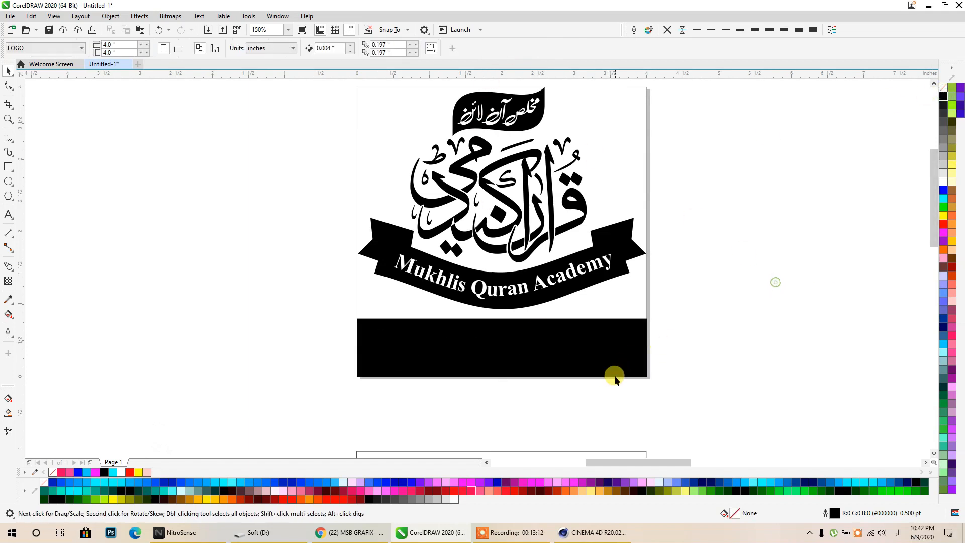
{"action": "left_click_drag", "start_coordinate": [611, 375], "coordinate": [151, 414]}
{"action": "key", "text": "Delete"}
- Check the phone number, icon and logo artwork, and bring the other designs into view
{"action": "left_click_drag", "start_coordinate": [659, 314], "coordinate": [297, 380]}
{"action": "left_click", "coordinate": [230, 326]}
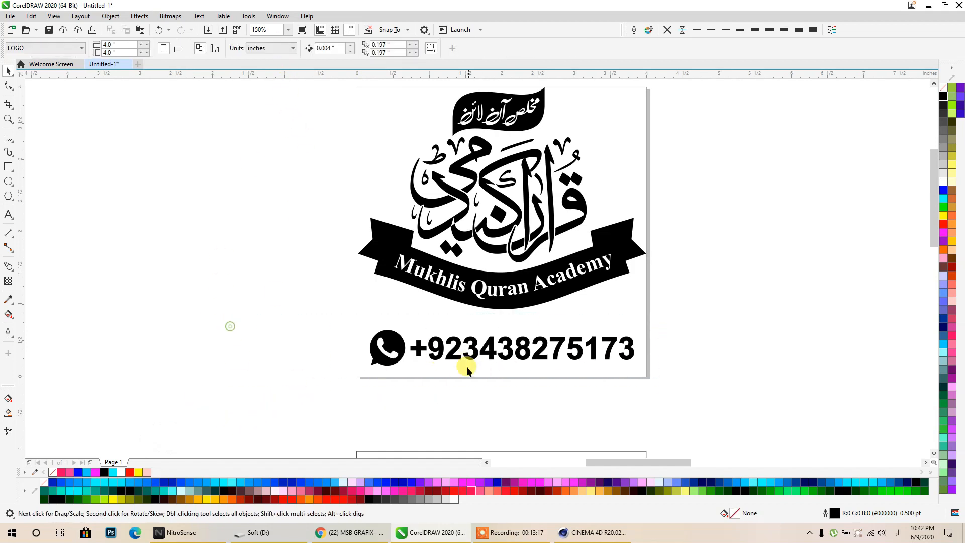
{"action": "left_click", "coordinate": [467, 360]}
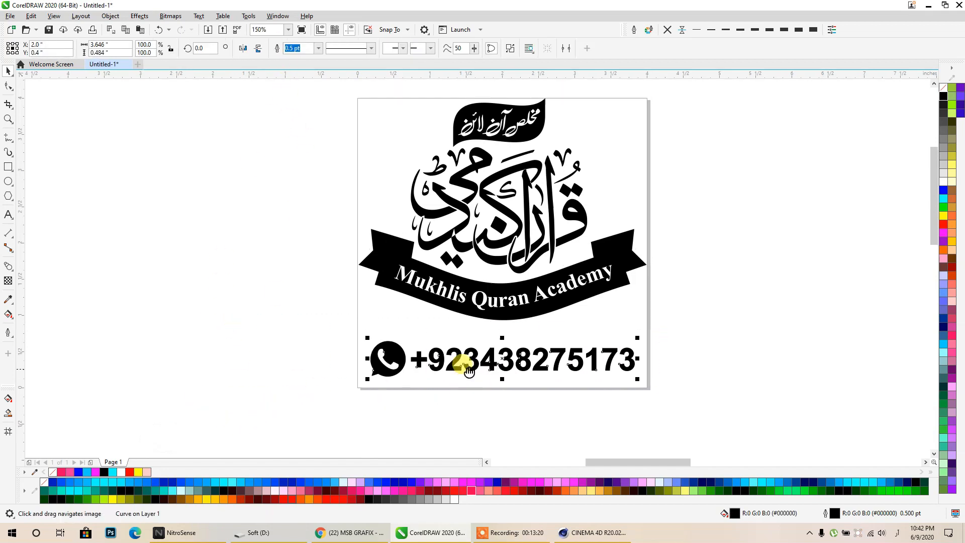
{"action": "scroll", "coordinate": [634, 409], "scroll_direction": "down", "scroll_amount": 2}
{"action": "scroll", "coordinate": [507, 321], "scroll_direction": "up", "scroll_amount": 2}
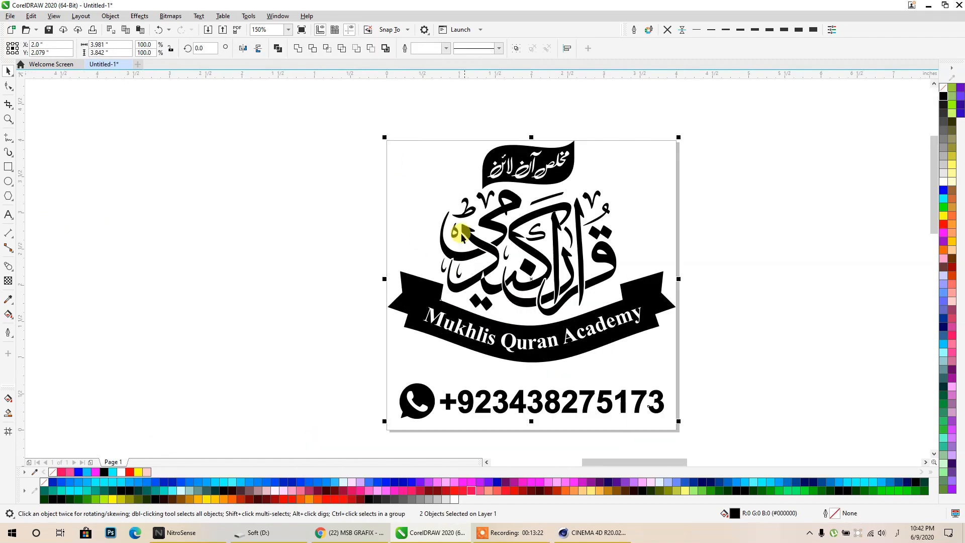
{"action": "left_click", "coordinate": [348, 223]}
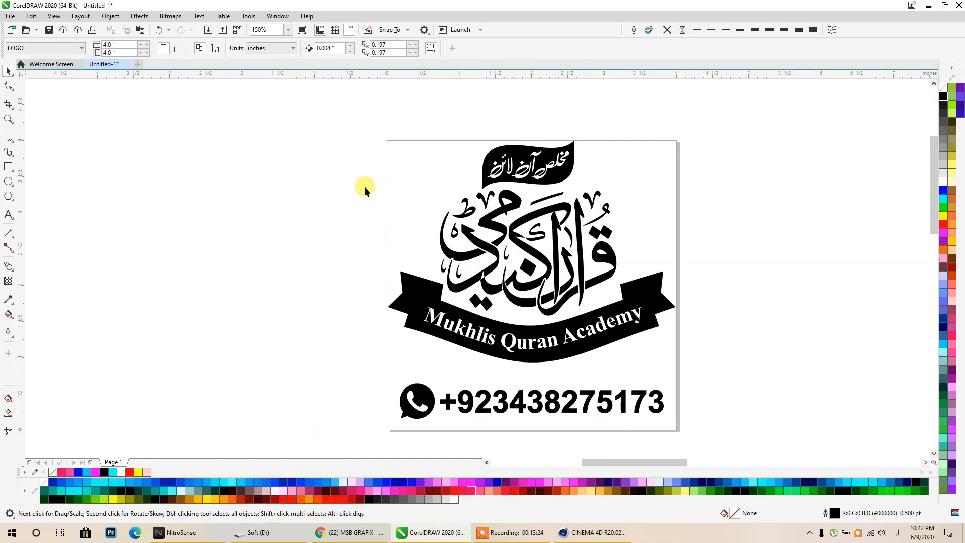
{"action": "scroll", "coordinate": [429, 173], "scroll_direction": "down", "scroll_amount": 2}
{"action": "middle_click_drag", "start_coordinate": [534, 194], "coordinate": [640, 267]}
{"action": "scroll", "coordinate": [557, 255], "scroll_direction": "up", "scroll_amount": 1}
- Snap the top rectangle to the logo corner, park the stray one far left, and select the calligraphy
{"action": "left_click_drag", "start_coordinate": [685, 100], "coordinate": [395, 207]}
{"action": "scroll", "coordinate": [438, 335], "scroll_direction": "up", "scroll_amount": 1}
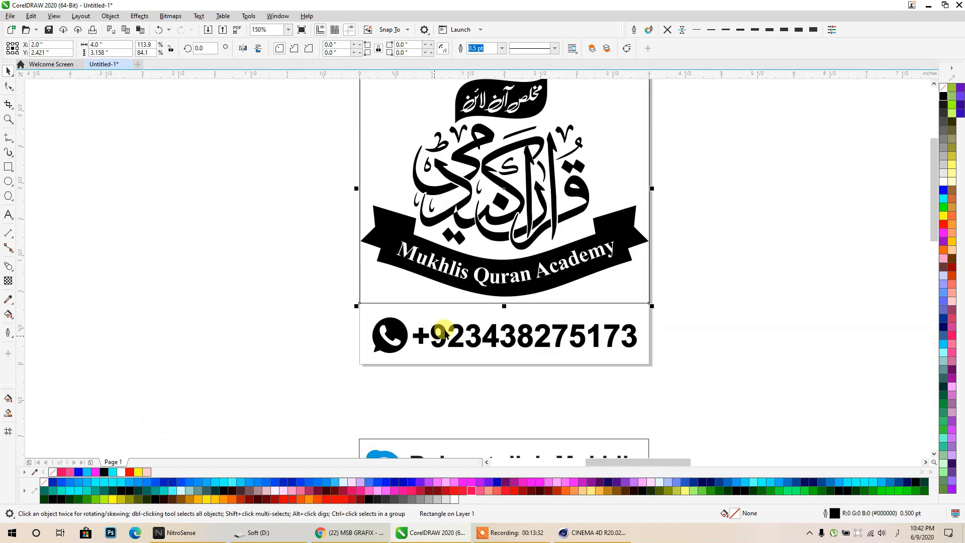
{"action": "scroll", "coordinate": [546, 297], "scroll_direction": "down", "scroll_amount": 1}
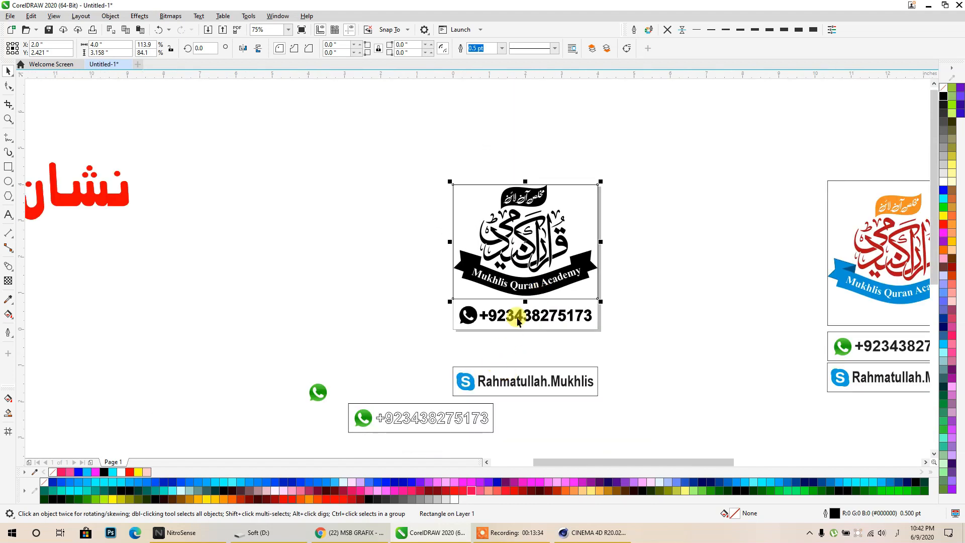
{"action": "scroll", "coordinate": [524, 307], "scroll_direction": "up", "scroll_amount": 1}
{"action": "middle_click_drag", "start_coordinate": [667, 294], "coordinate": [626, 368]}
{"action": "left_click_drag", "start_coordinate": [627, 363], "coordinate": [155, 317]}
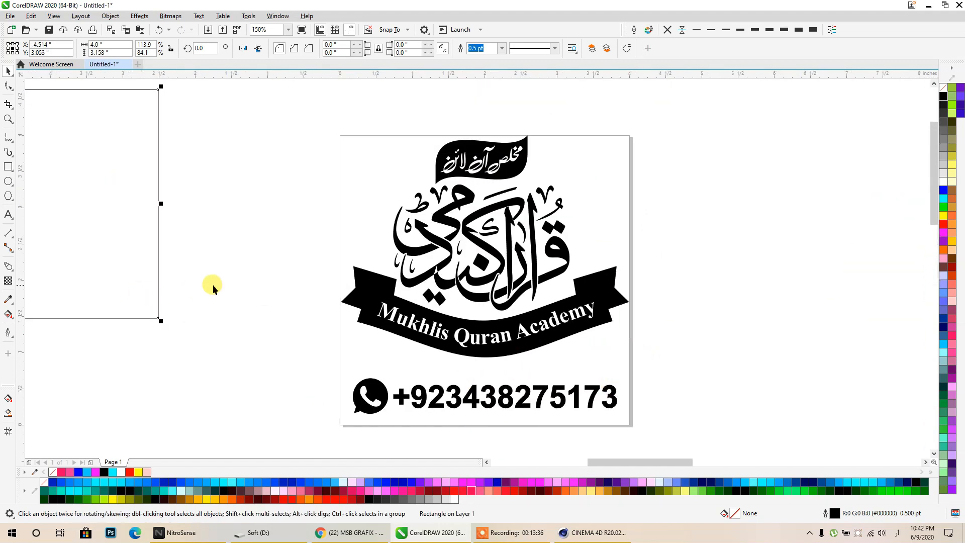
{"action": "left_click", "coordinate": [213, 287]}
{"action": "left_click_drag", "start_coordinate": [618, 251], "coordinate": [676, 371]}
- Export the calligraphy logo as 22S1 in Adobe Illustrator 8.0 format
{"action": "key", "text": "ctrl+e"}
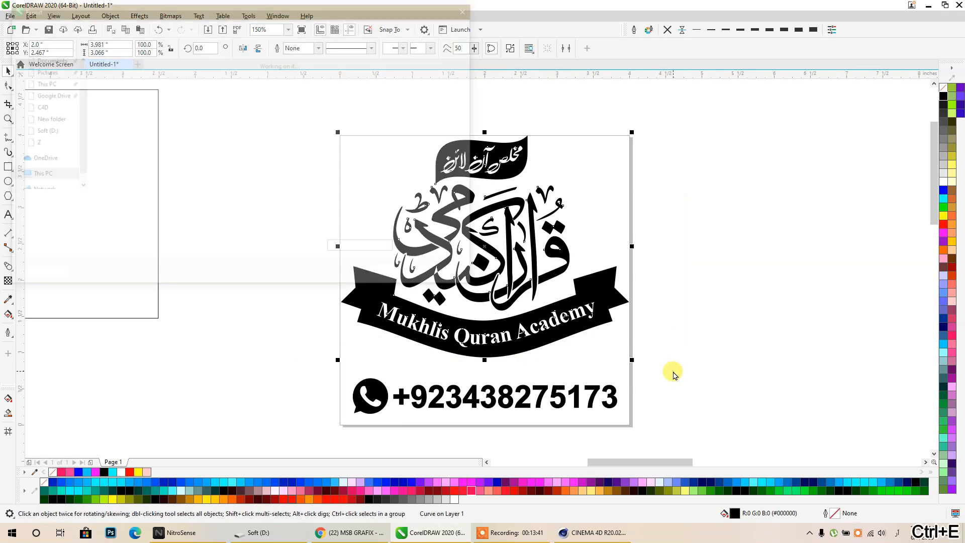
{"action": "left_click", "coordinate": [81, 215]}
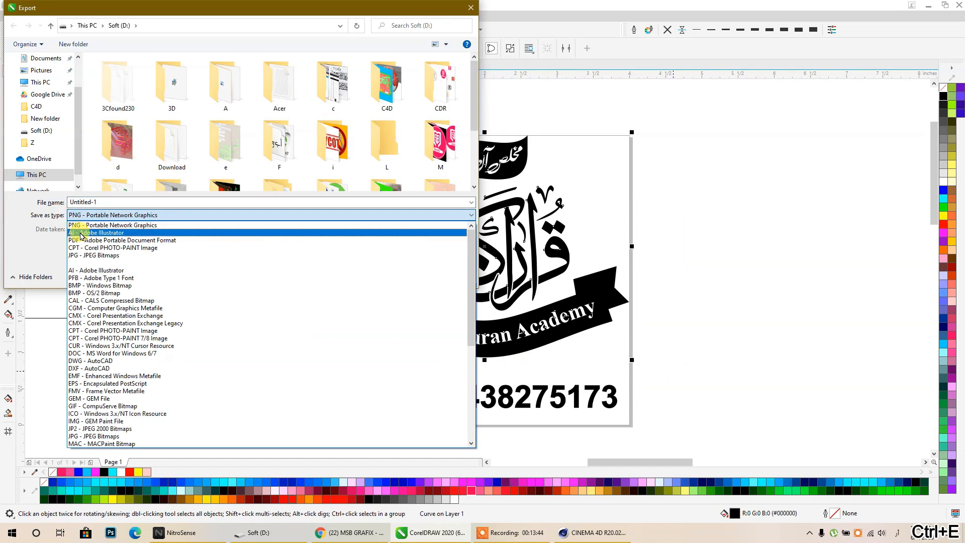
{"action": "left_click", "coordinate": [101, 233]}
{"action": "left_click", "coordinate": [120, 201]}
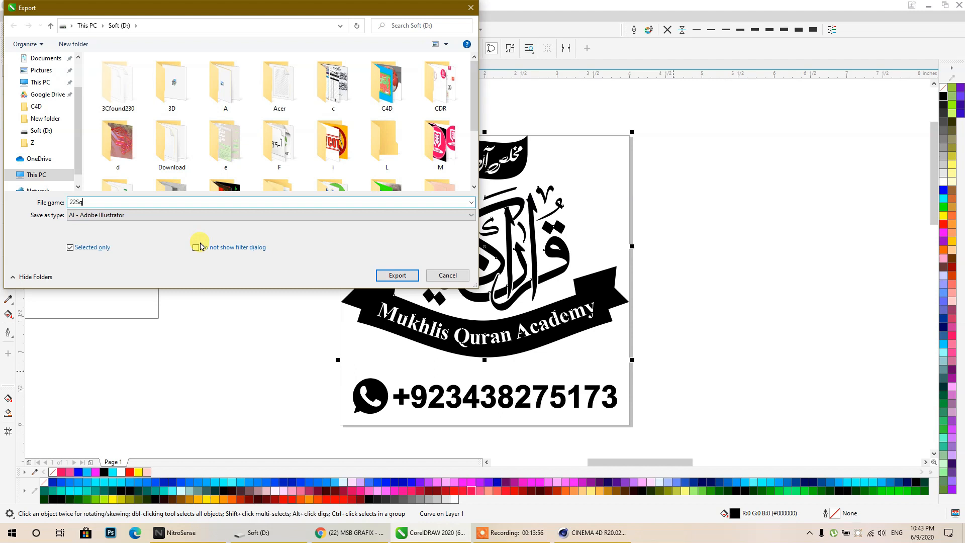
{"action": "left_click", "coordinate": [409, 274]}
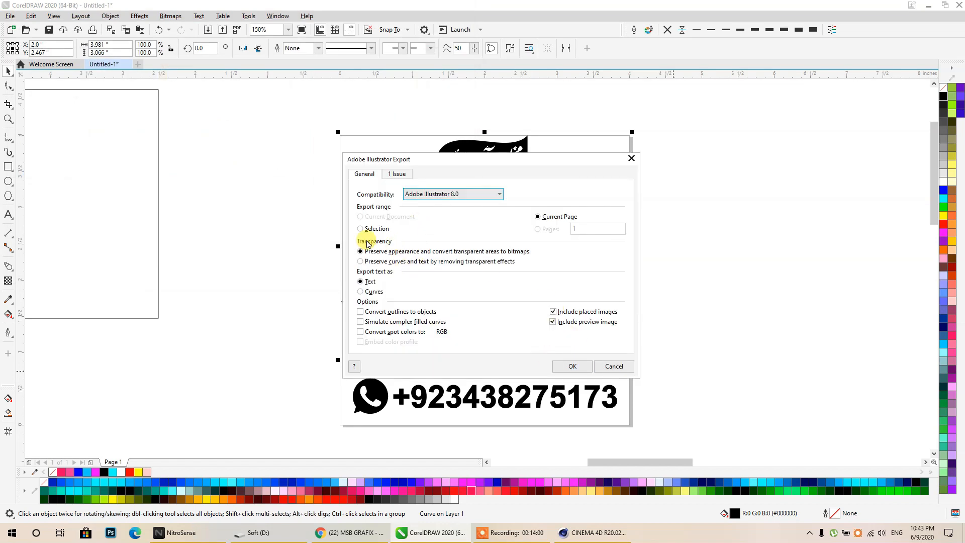
{"action": "left_click", "coordinate": [430, 196]}
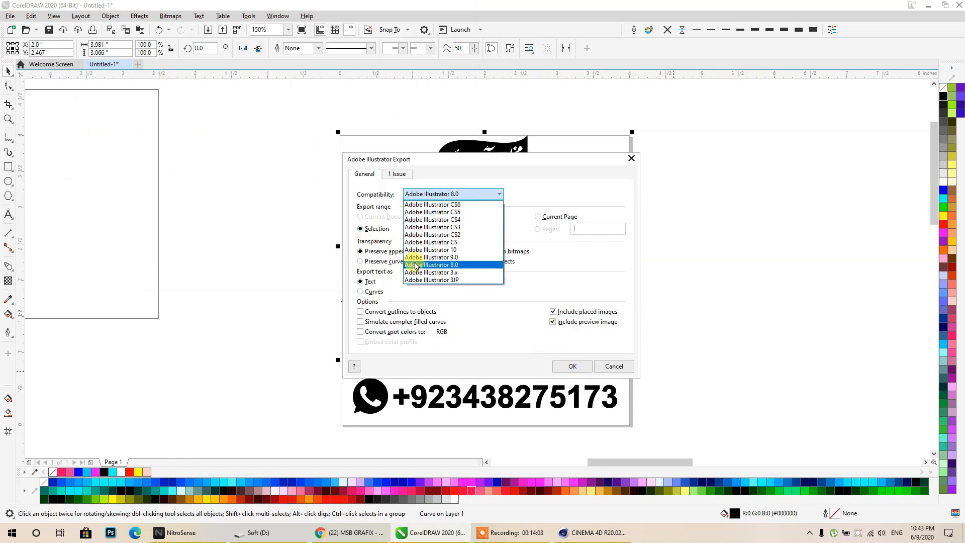
{"action": "left_click", "coordinate": [454, 266]}
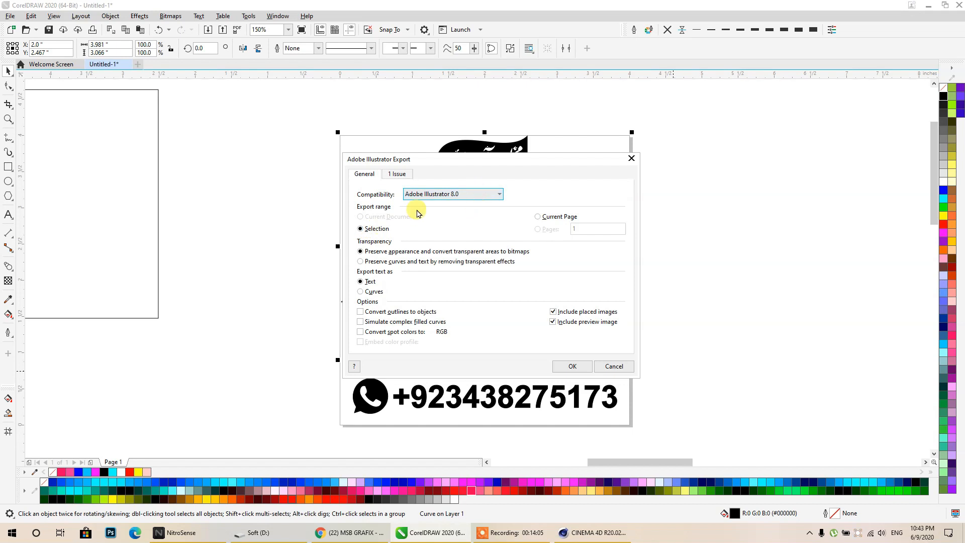
{"action": "left_click", "coordinate": [570, 366]}
- Export the phone number artwork as an Adobe Illustrator file named 'ss'
{"action": "left_click", "coordinate": [537, 393]}
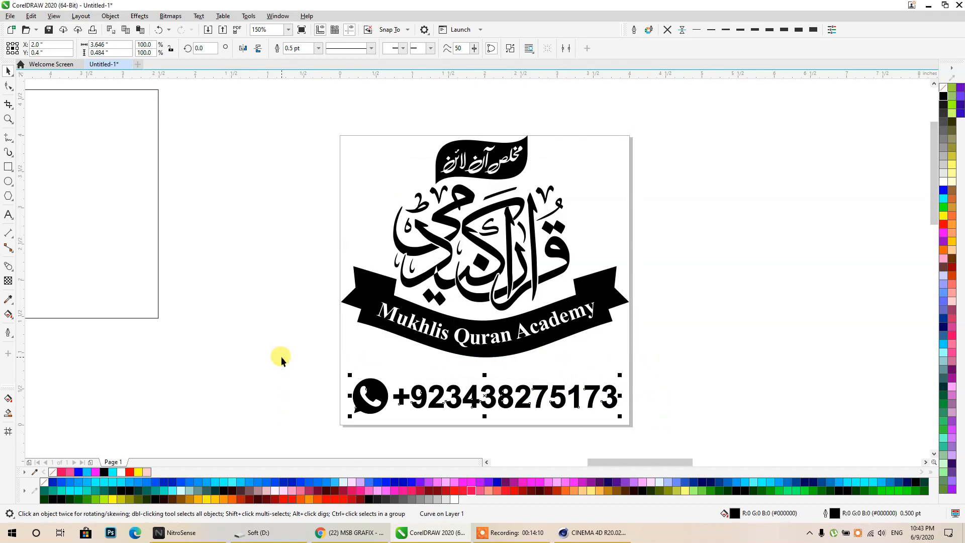
{"action": "key", "text": "ctrl+e"}
{"action": "left_click", "coordinate": [108, 216]}
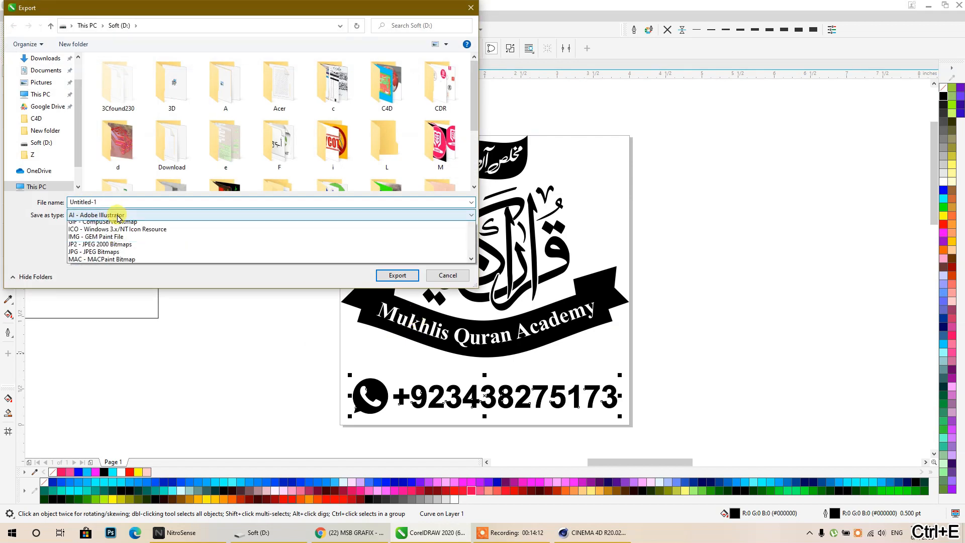
{"action": "left_click", "coordinate": [108, 225]}
{"action": "left_click", "coordinate": [115, 201]}
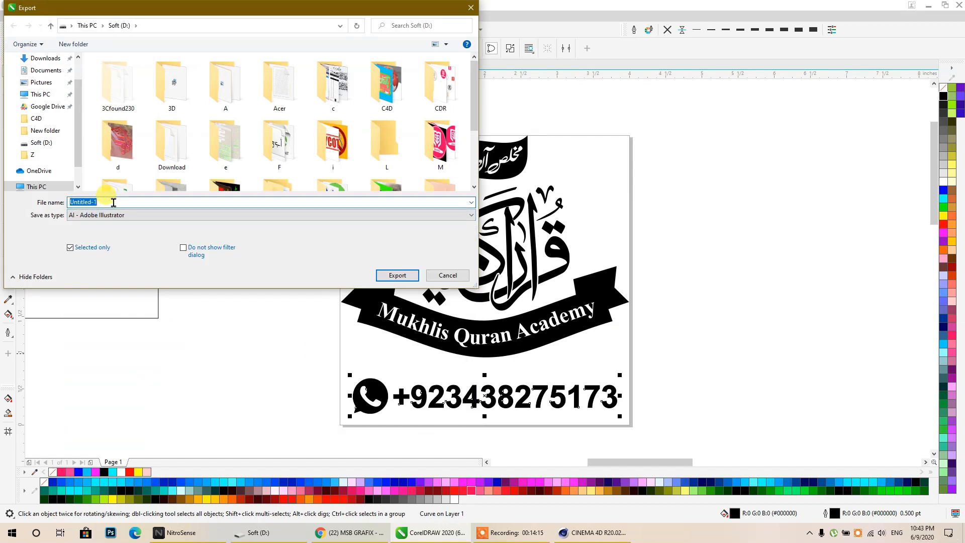
{"action": "type", "text": "ss2"}
{"action": "left_click", "coordinate": [398, 275]}
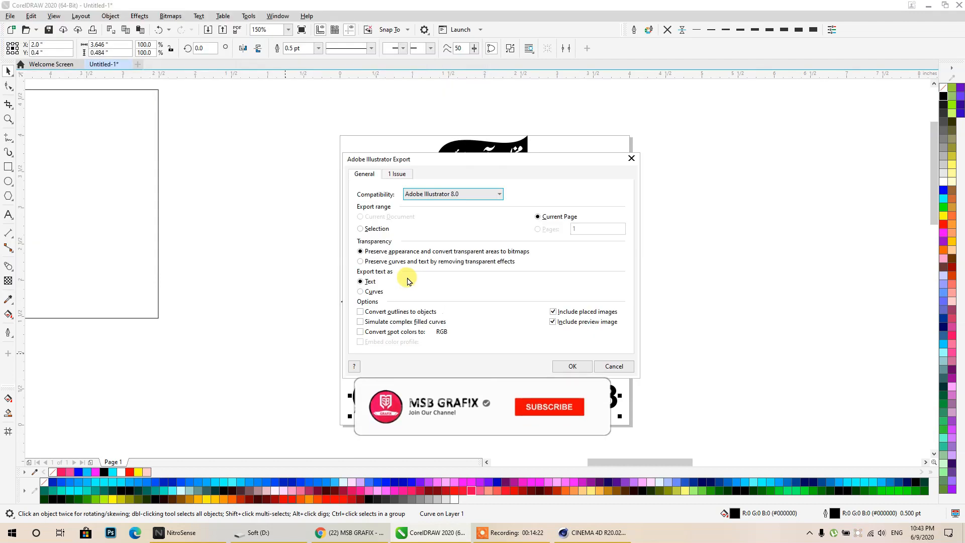
{"action": "left_click", "coordinate": [572, 366]}
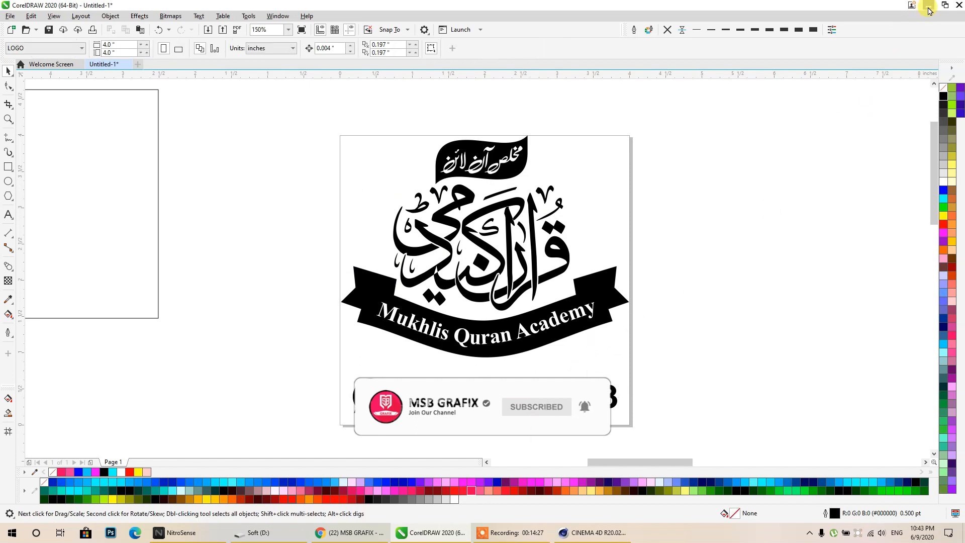
- Restore the CorelDRAW window and pan over to the Skype logo and its name box
{"action": "left_click", "coordinate": [928, 6]}
{"action": "left_click", "coordinate": [431, 533]}
{"action": "scroll", "coordinate": [519, 322], "scroll_direction": "down", "scroll_amount": 2}
{"action": "scroll", "coordinate": [518, 322], "scroll_direction": "down", "scroll_amount": 3}
{"action": "scroll", "coordinate": [485, 329], "scroll_direction": "up", "scroll_amount": 4}
{"action": "left_click", "coordinate": [490, 322]}
{"action": "middle_click_drag", "start_coordinate": [492, 314], "coordinate": [370, 267]}
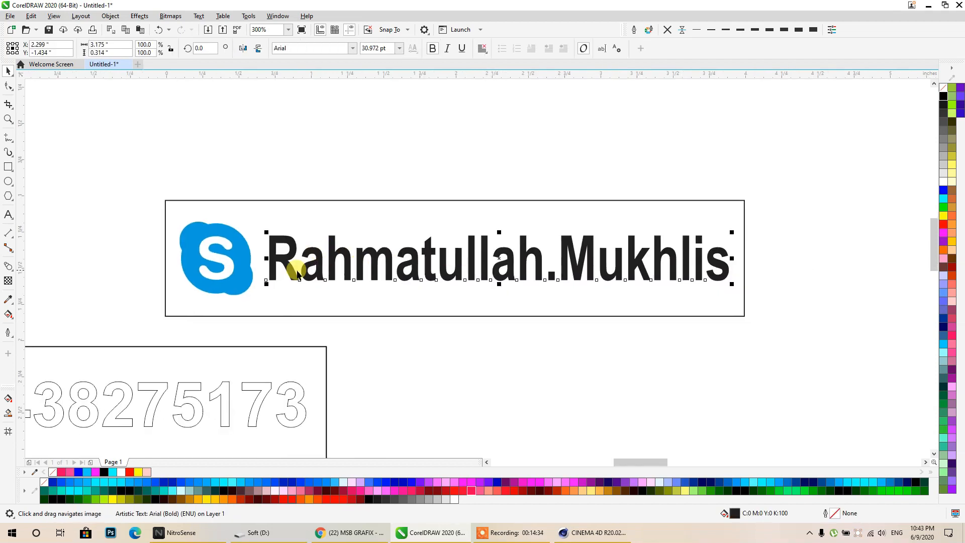
- Start a Clipart outline trace of the blue Skype logo, then add a cube in Cinema 4D
{"action": "left_click", "coordinate": [249, 271]}
{"action": "left_click", "coordinate": [311, 49]}
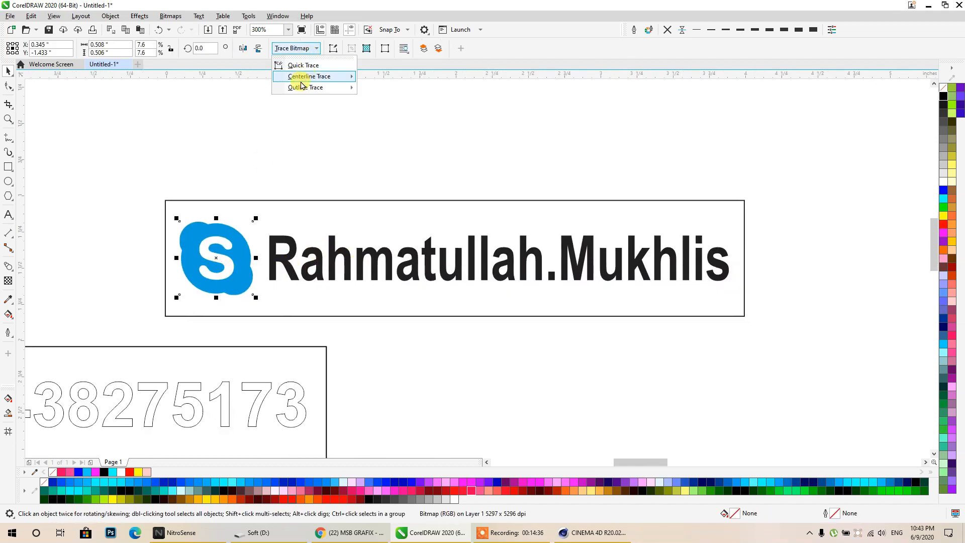
{"action": "mouse_move", "coordinate": [322, 87]}
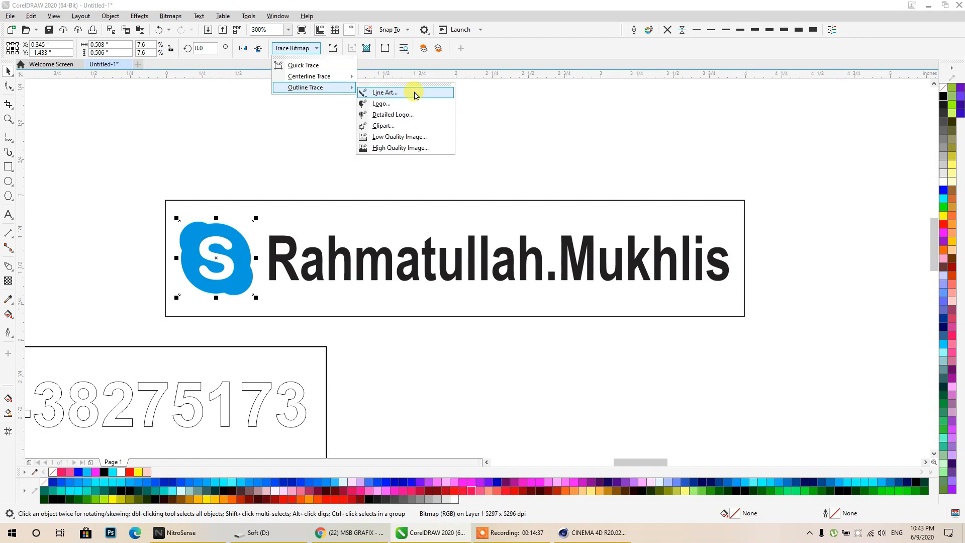
{"action": "left_click", "coordinate": [404, 126]}
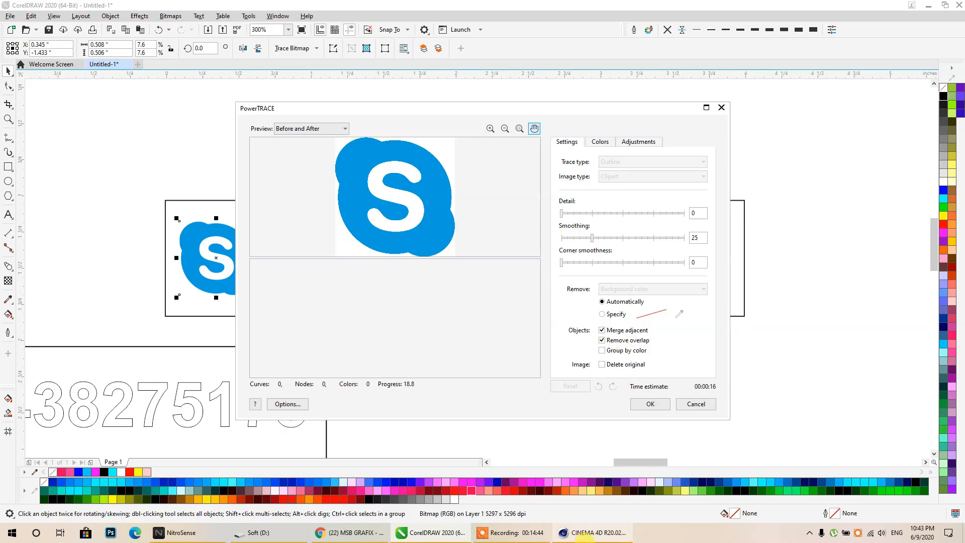
{"action": "left_click", "coordinate": [592, 533]}
{"action": "left_click", "coordinate": [289, 38]}
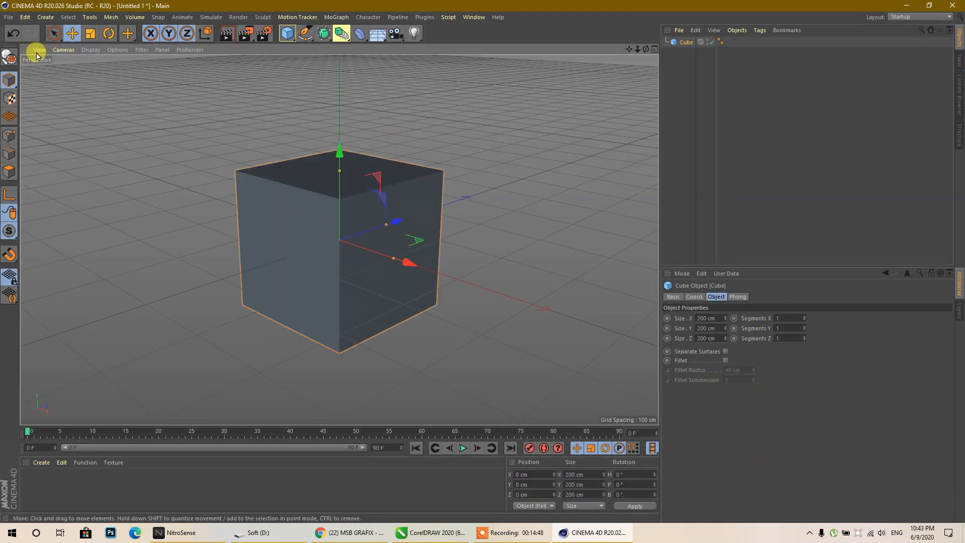
- Open the 22S1 Illustrator file from Soft (D:) and accept the import settings
{"action": "left_click", "coordinate": [10, 18]}
{"action": "left_click", "coordinate": [23, 48]}
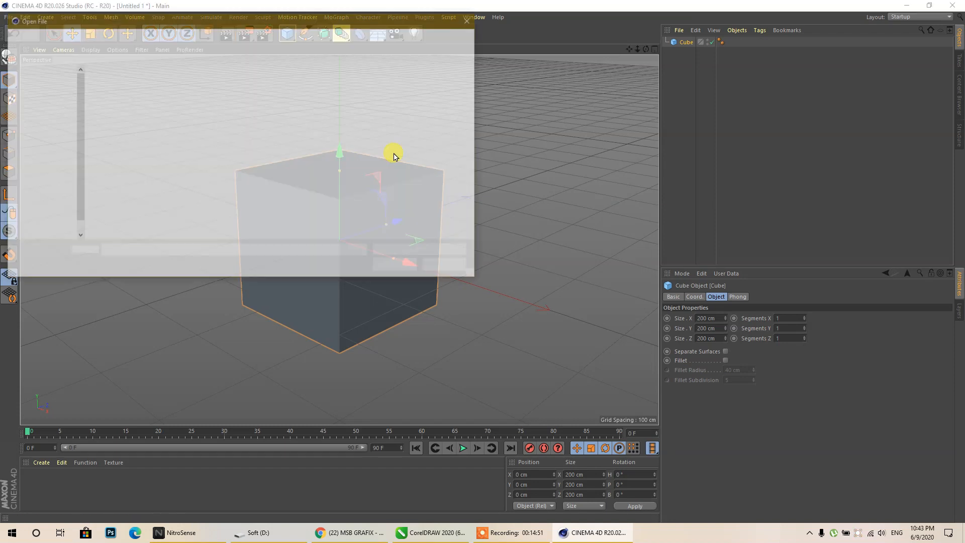
{"action": "left_click", "coordinate": [108, 37]}
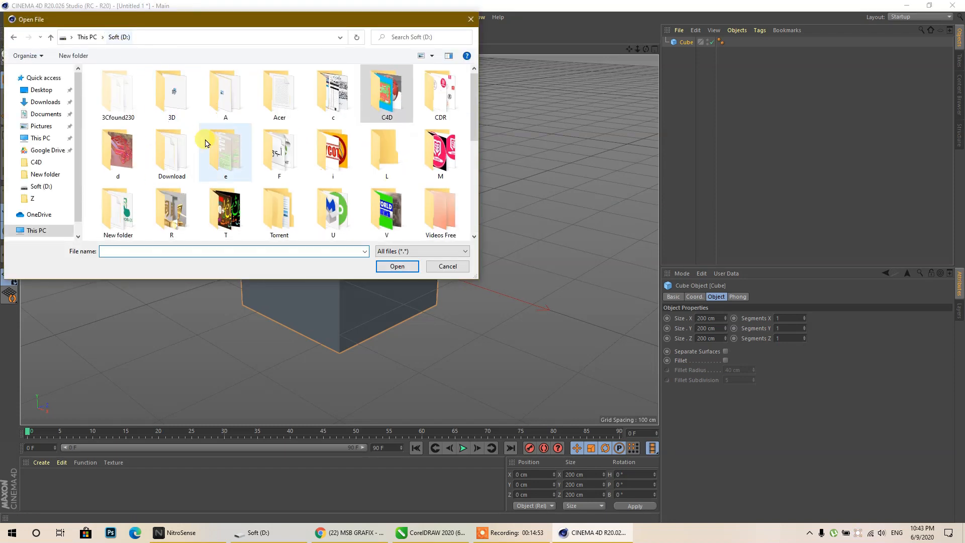
{"action": "scroll", "coordinate": [331, 151], "scroll_direction": "down", "scroll_amount": 5}
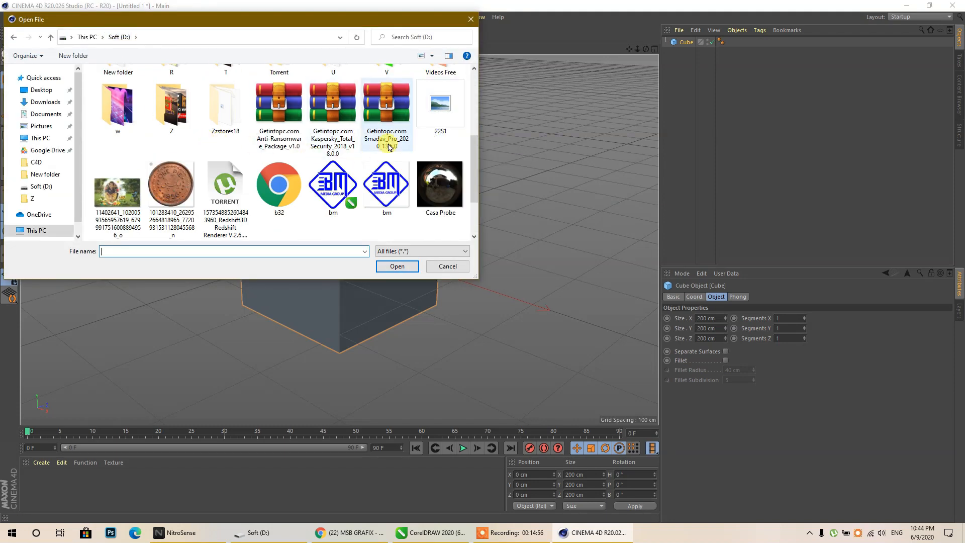
{"action": "left_click", "coordinate": [438, 132]}
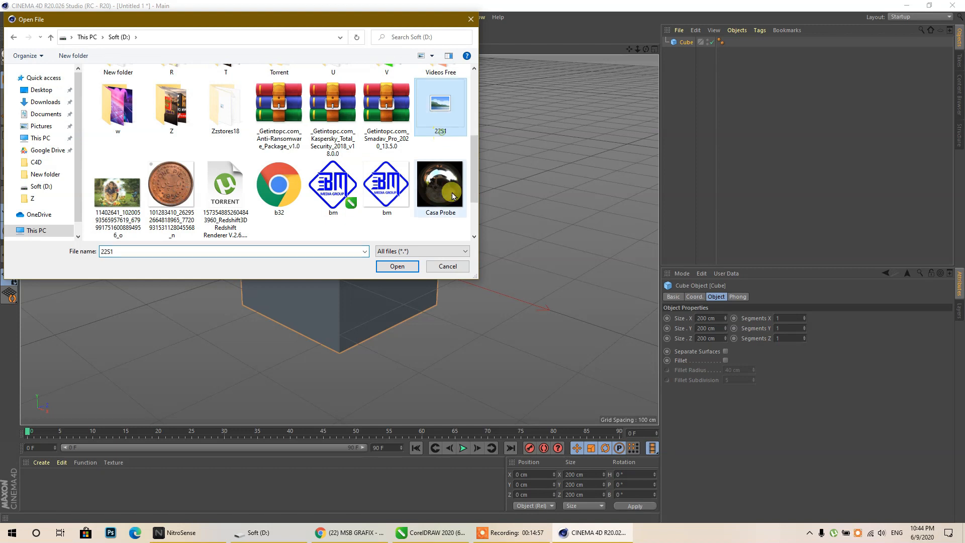
{"action": "left_click", "coordinate": [397, 266]}
{"action": "left_click", "coordinate": [376, 369]}
- Move the imported logo in front of the cube, scale it up across the face, and show four views
{"action": "left_click_drag", "start_coordinate": [396, 234], "coordinate": [336, 233]}
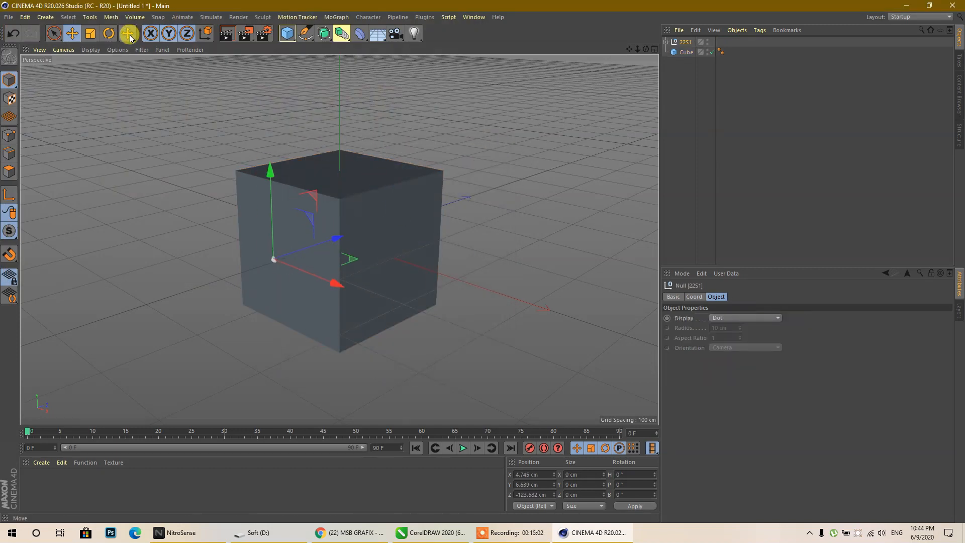
{"action": "left_click", "coordinate": [91, 34]}
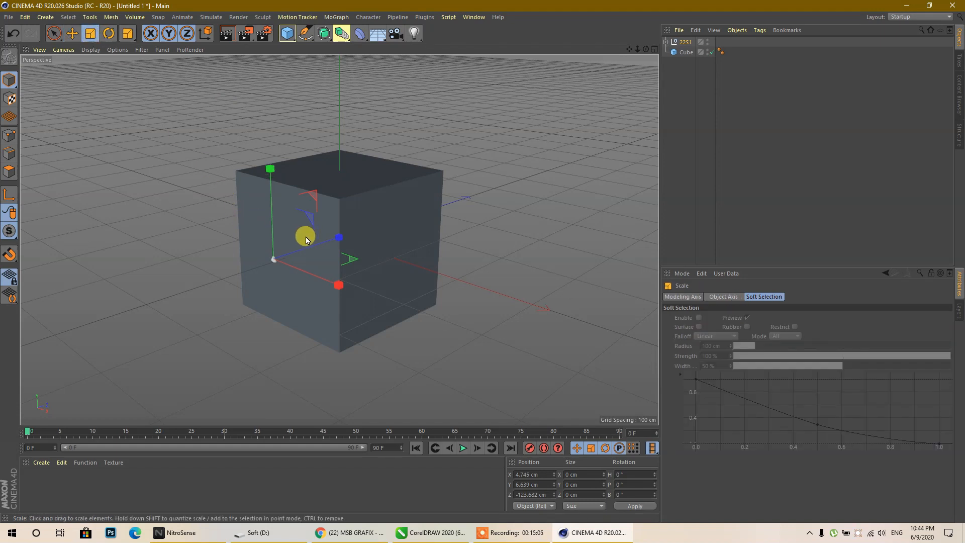
{"action": "left_click_drag", "start_coordinate": [313, 218], "coordinate": [507, 3]}
{"action": "left_click_drag", "start_coordinate": [313, 219], "coordinate": [428, 132]}
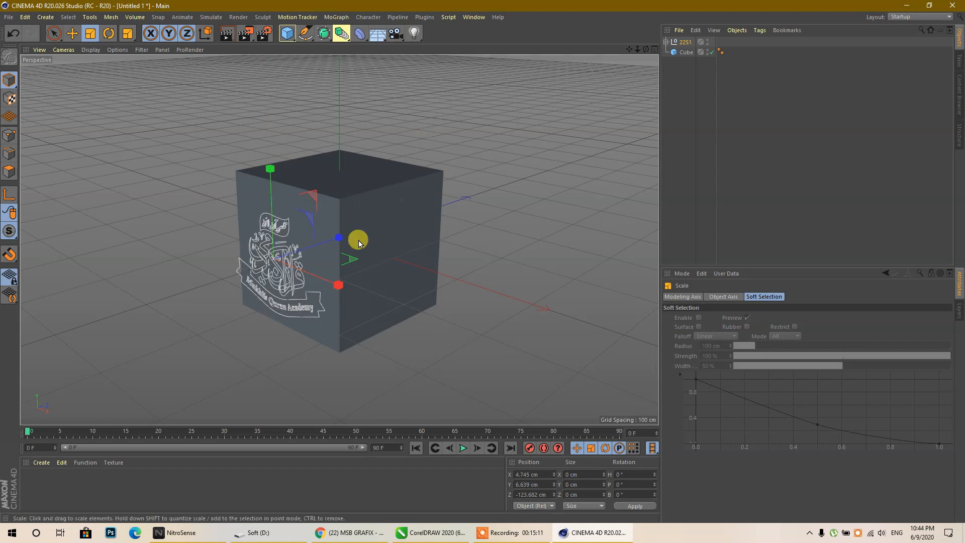
{"action": "left_click", "coordinate": [654, 49]}
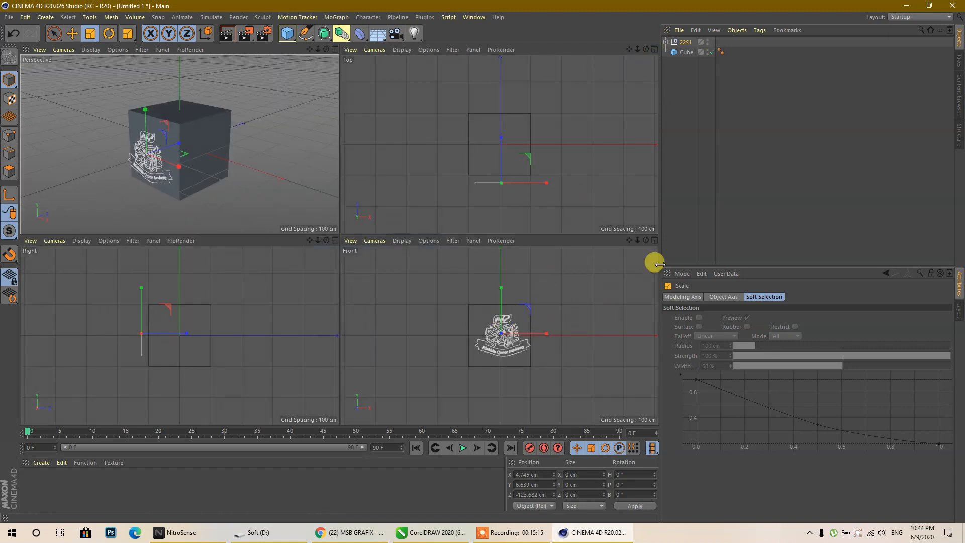
- Maximize the Front view, zoom in on the 2251 logo, and switch to the Move tool
{"action": "middle_click", "coordinate": [528, 307]}
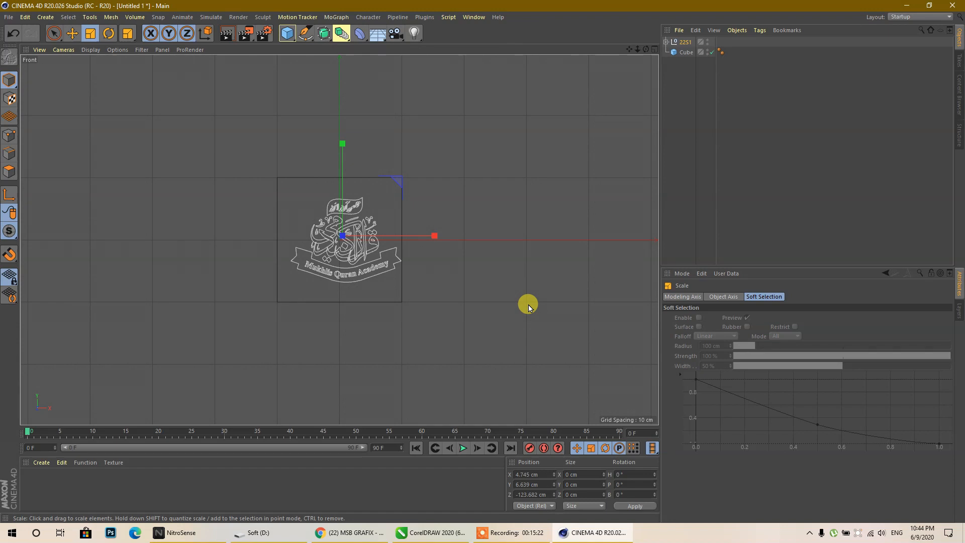
{"action": "scroll", "coordinate": [332, 221], "scroll_direction": "up", "scroll_amount": 2}
{"action": "middle_click", "coordinate": [330, 221]}
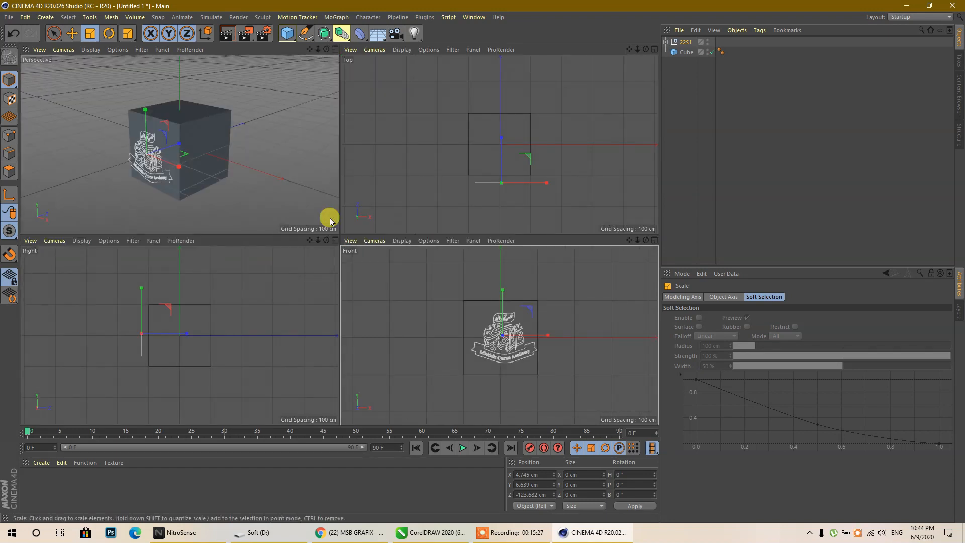
{"action": "middle_click", "coordinate": [469, 303]}
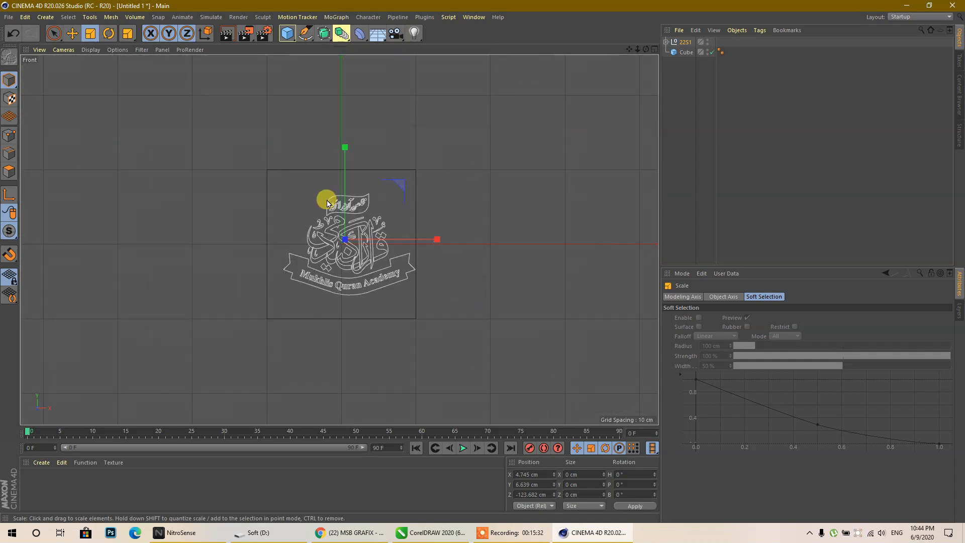
{"action": "scroll", "coordinate": [370, 254], "scroll_direction": "up", "scroll_amount": 3}
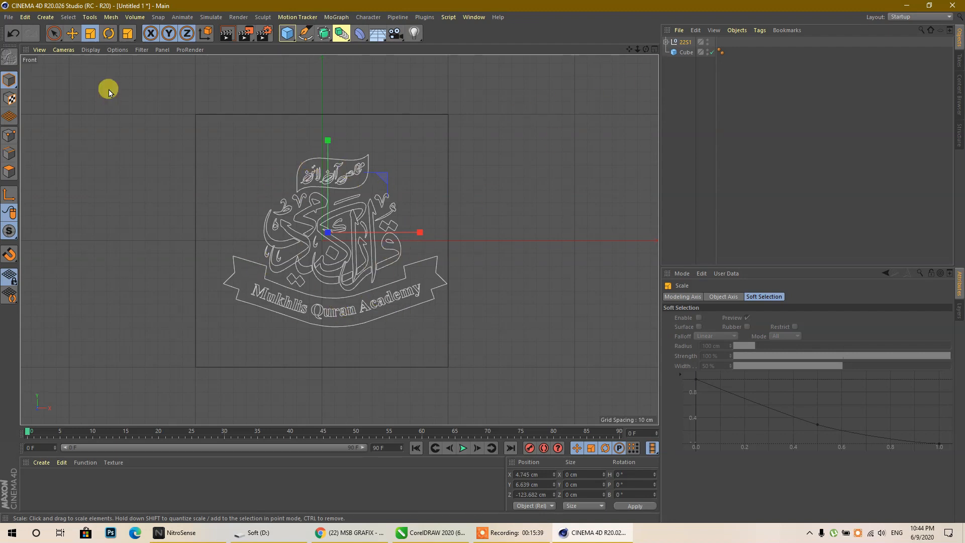
{"action": "left_click", "coordinate": [667, 42]}
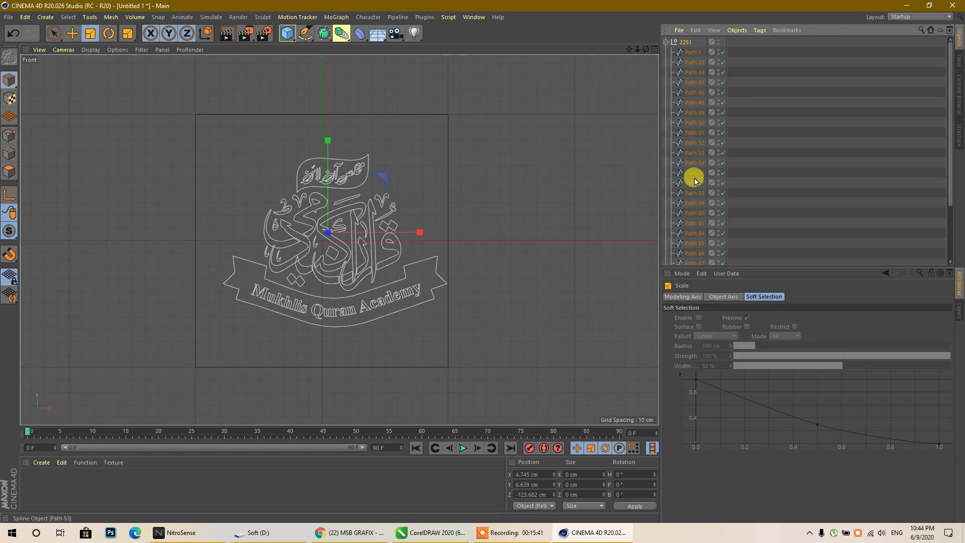
{"action": "left_click", "coordinate": [665, 43]}
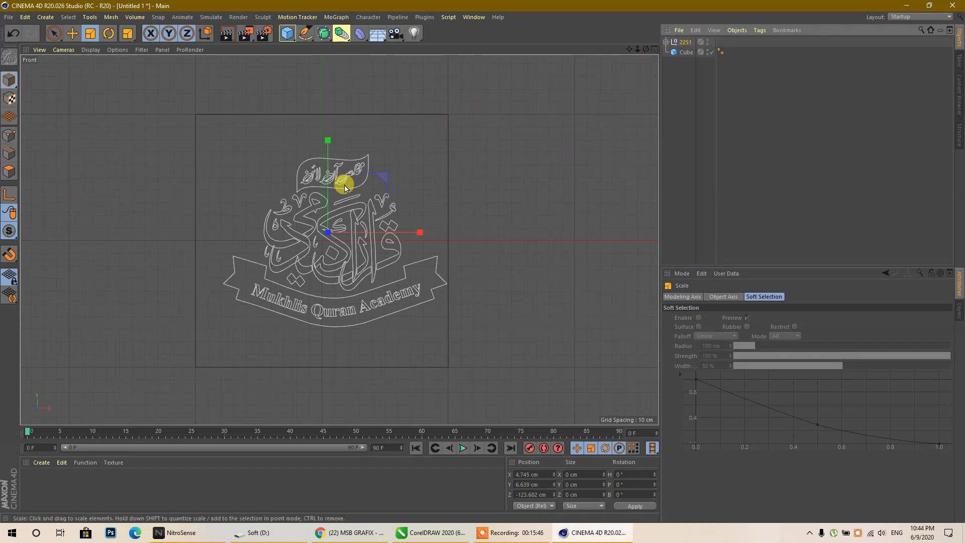
{"action": "left_click", "coordinate": [72, 34]}
- With snapping on, centre the logo horizontally and raise it higher on the cube's front face
{"action": "scroll", "coordinate": [340, 247], "scroll_direction": "up", "scroll_amount": 6}
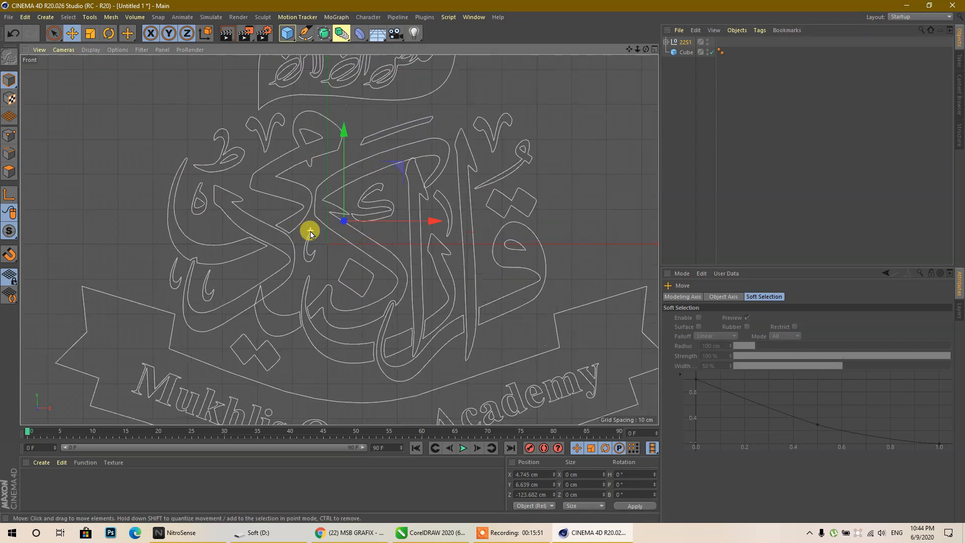
{"action": "left_click_drag", "start_coordinate": [420, 220], "coordinate": [412, 223]}
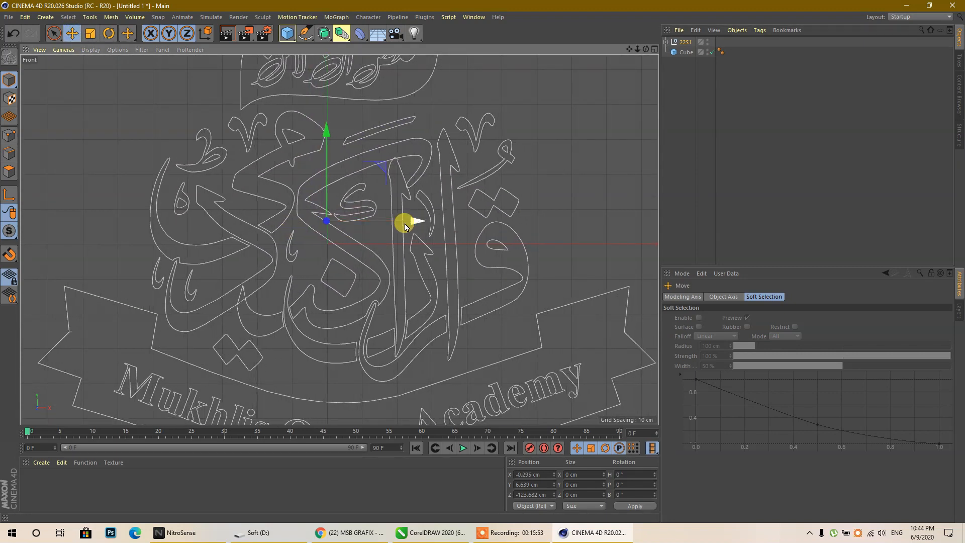
{"action": "left_click", "coordinate": [12, 250]}
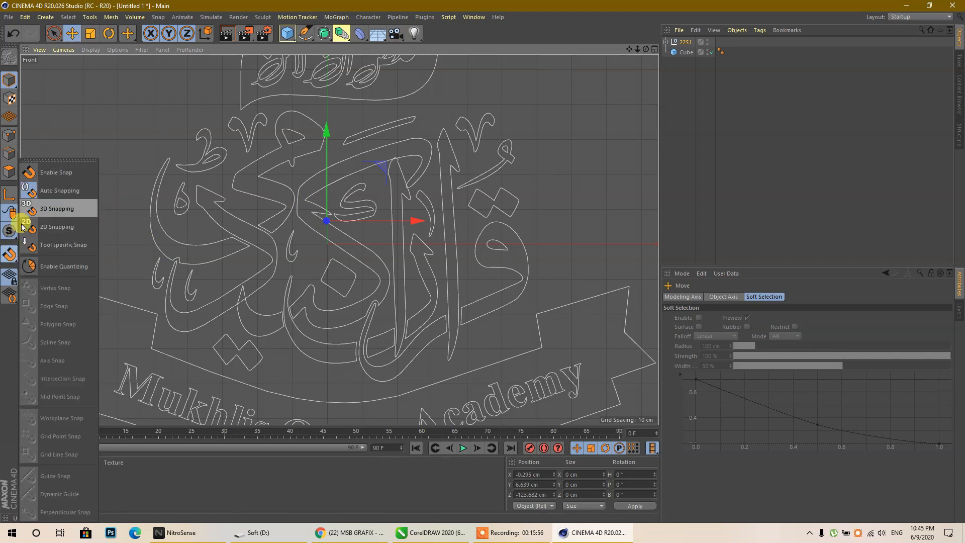
{"action": "left_click", "coordinate": [58, 174]}
{"action": "scroll", "coordinate": [312, 230], "scroll_direction": "up", "scroll_amount": 4}
{"action": "scroll", "coordinate": [311, 228], "scroll_direction": "up", "scroll_amount": 4}
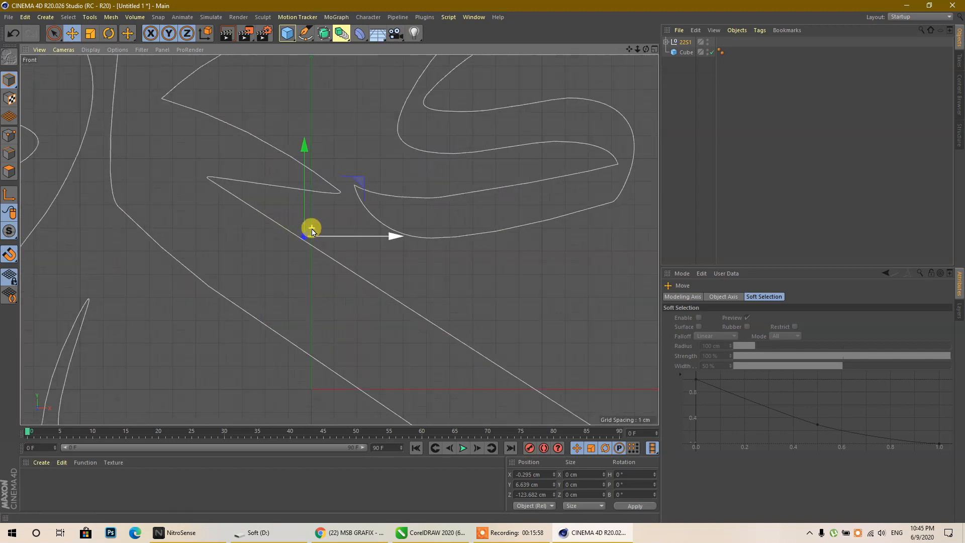
{"action": "left_click_drag", "start_coordinate": [384, 245], "coordinate": [398, 247]}
{"action": "scroll", "coordinate": [302, 232], "scroll_direction": "down", "scroll_amount": 8}
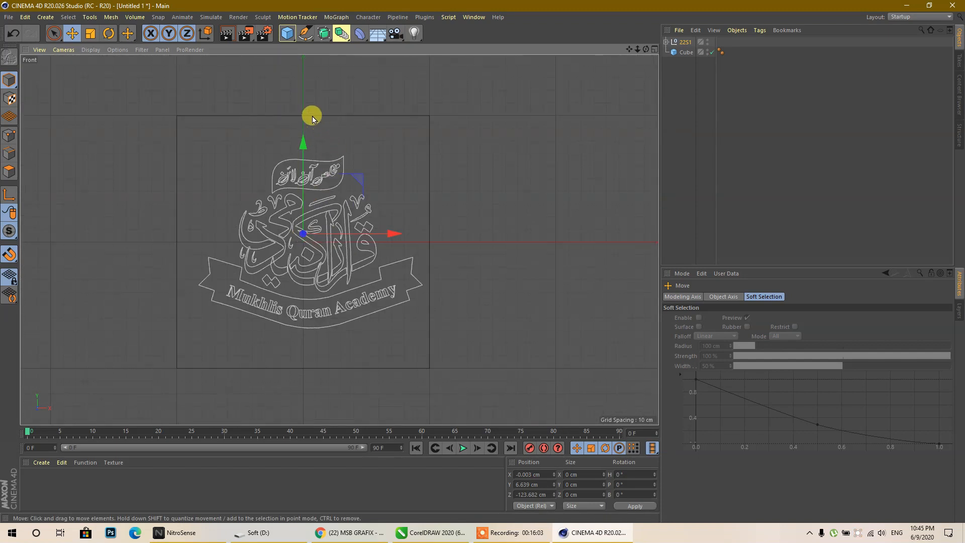
{"action": "left_click_drag", "start_coordinate": [303, 143], "coordinate": [311, 113]}
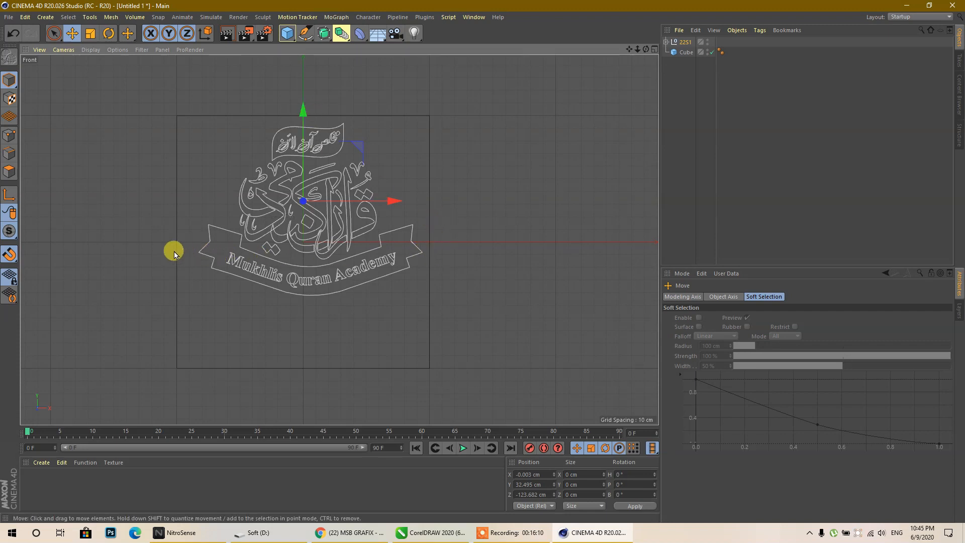
{"action": "left_click_drag", "start_coordinate": [388, 201], "coordinate": [380, 189]}
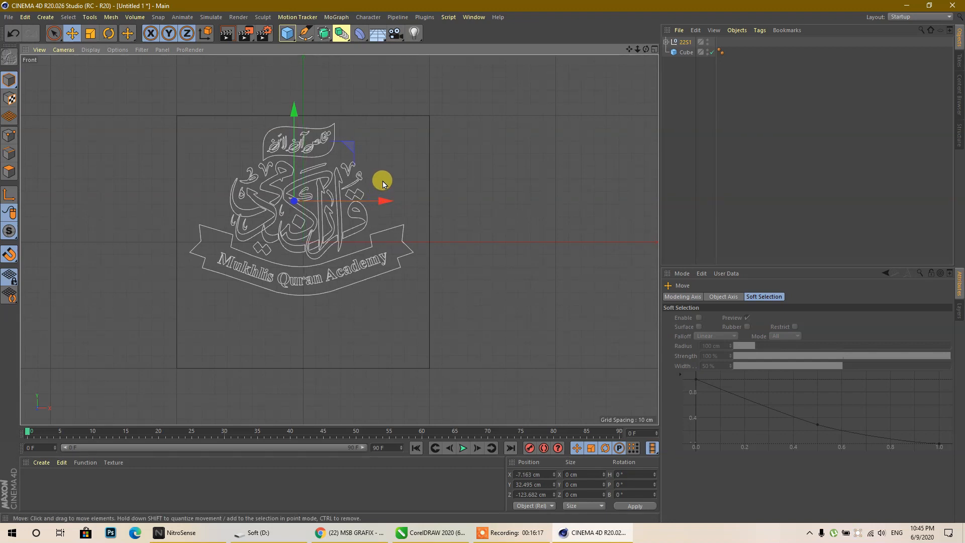
- Add an Extrude generator and nest the 2251 logo group inside it
{"action": "middle_click", "coordinate": [383, 184]}
{"action": "middle_click", "coordinate": [166, 352]}
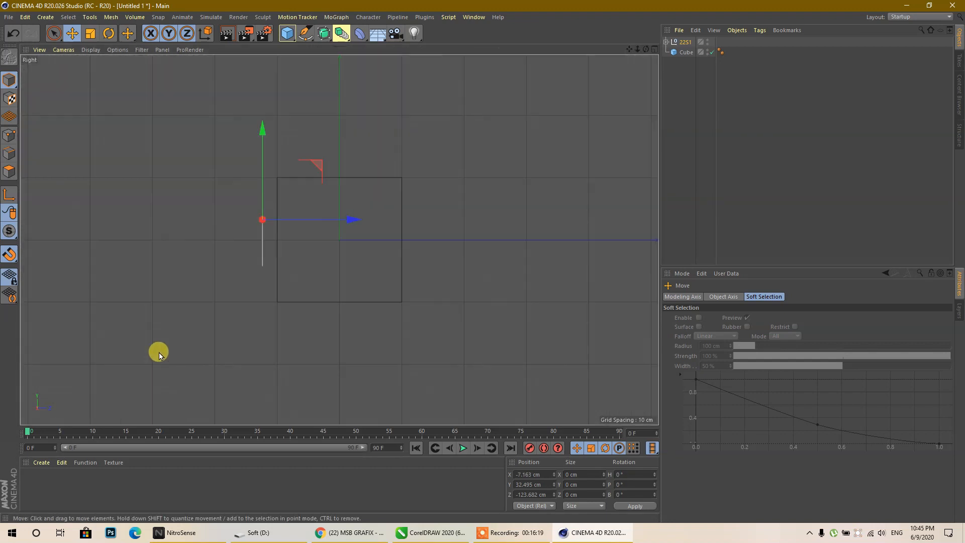
{"action": "middle_click", "coordinate": [315, 256]}
{"action": "middle_click", "coordinate": [478, 301]}
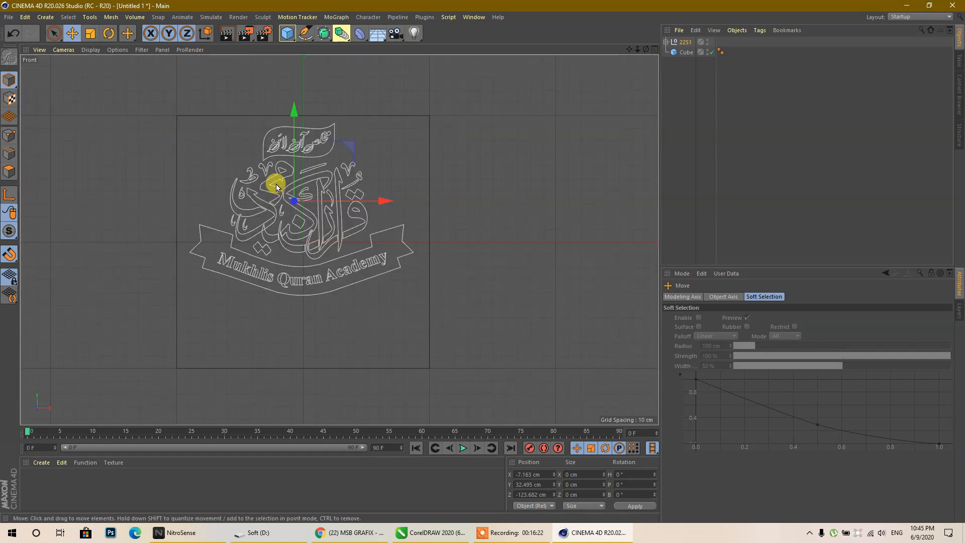
{"action": "left_click_drag", "start_coordinate": [324, 32], "coordinate": [452, 50]}
{"action": "left_click_drag", "start_coordinate": [684, 52], "coordinate": [685, 43]}
{"action": "middle_click", "coordinate": [155, 134]}
- Enable Hierarchical on the Extrude so every logo path is extruded
{"action": "middle_click", "coordinate": [155, 133]}
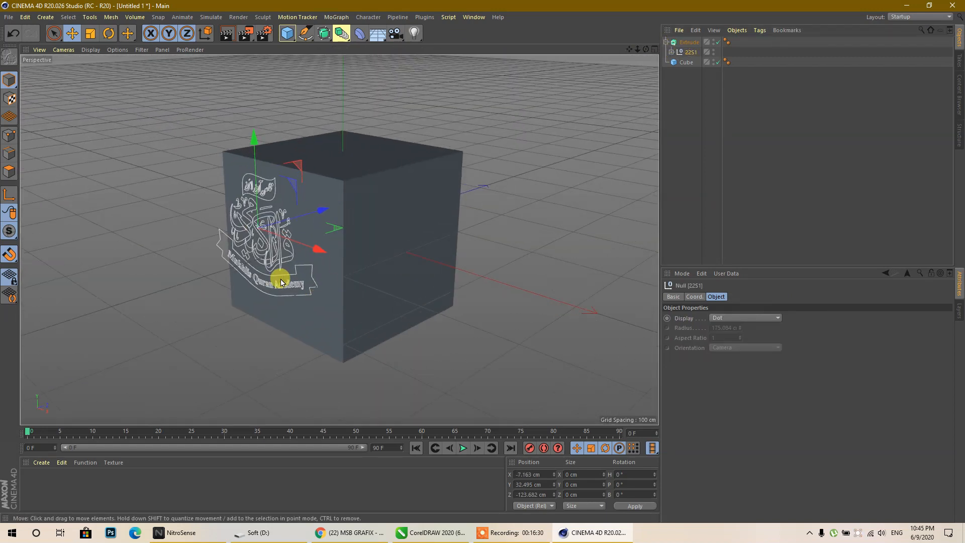
{"action": "left_click", "coordinate": [689, 43]}
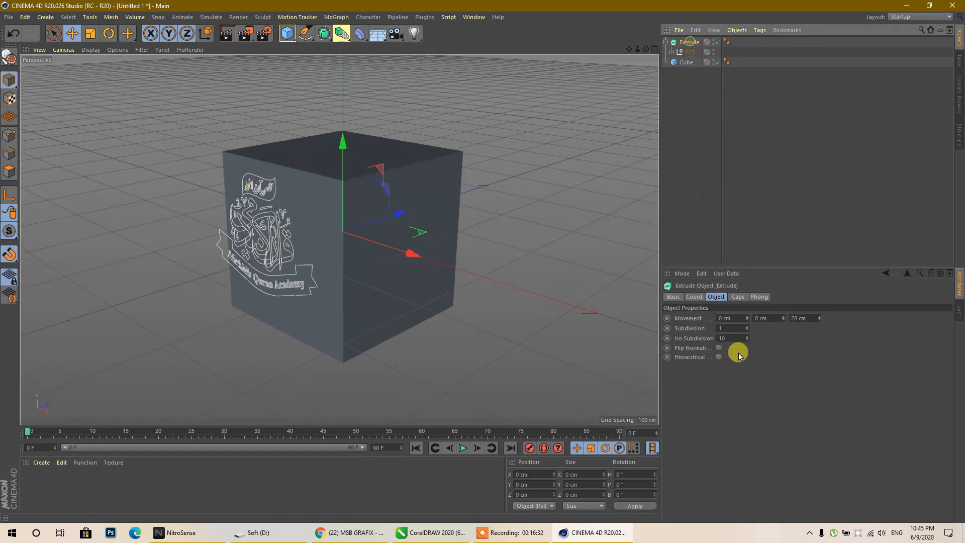
{"action": "left_click", "coordinate": [718, 357]}
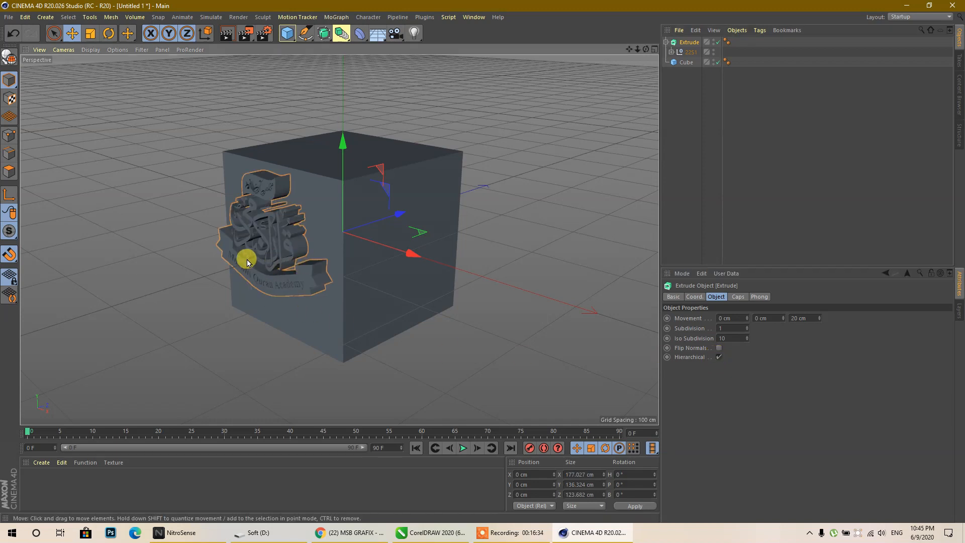
{"action": "scroll", "coordinate": [246, 262], "scroll_direction": "up", "scroll_amount": 3}
{"action": "scroll", "coordinate": [243, 131], "scroll_direction": "up", "scroll_amount": 5}
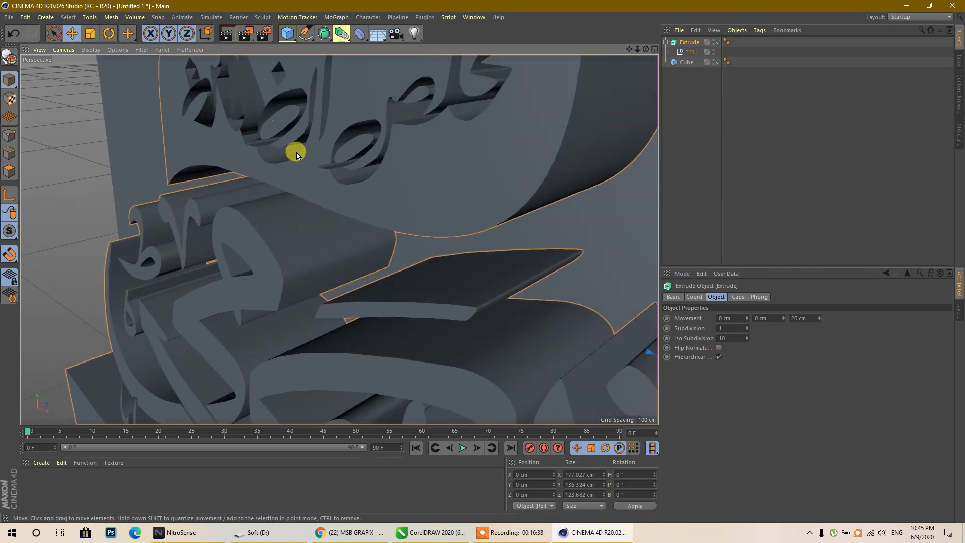
{"action": "scroll", "coordinate": [297, 150], "scroll_direction": "down", "scroll_amount": 3}
{"action": "scroll", "coordinate": [263, 127], "scroll_direction": "up", "scroll_amount": 3}
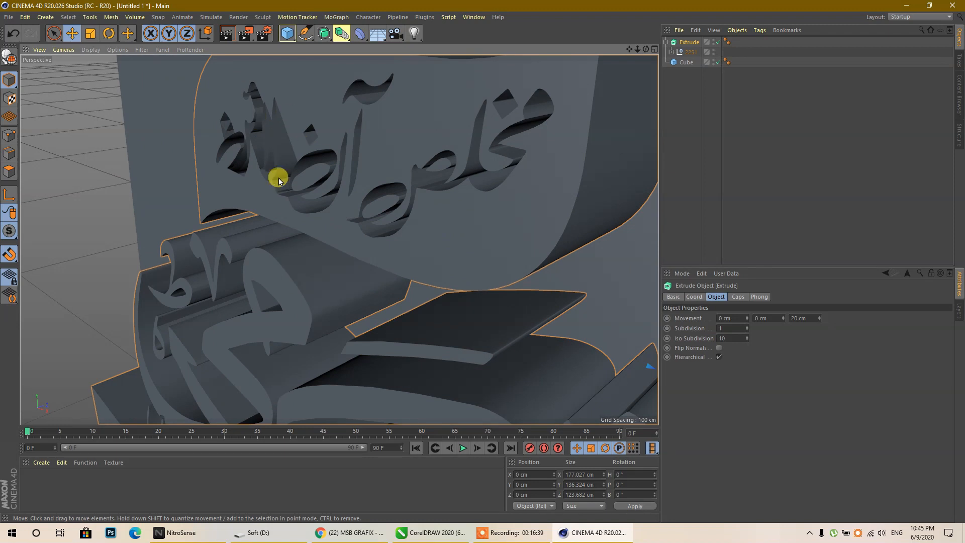
{"action": "scroll", "coordinate": [267, 120], "scroll_direction": "down", "scroll_amount": 4}
{"action": "scroll", "coordinate": [331, 297], "scroll_direction": "down", "scroll_amount": 3}
{"action": "scroll", "coordinate": [332, 298], "scroll_direction": "down", "scroll_amount": 5}
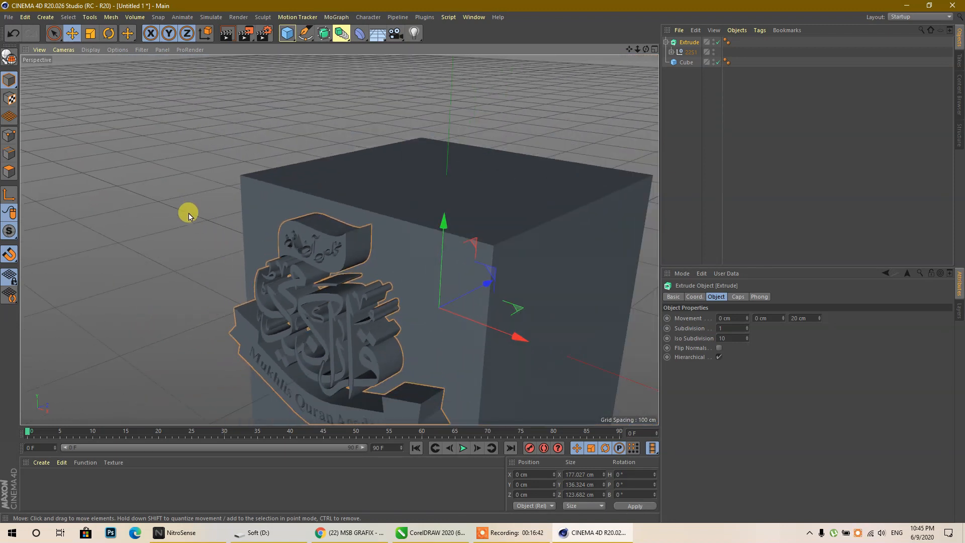
- Select all children of 2251 and merge them with Connect Objects + Delete into spline 2251.1
{"action": "left_click", "coordinate": [682, 54]}
{"action": "left_click", "coordinate": [673, 53]}
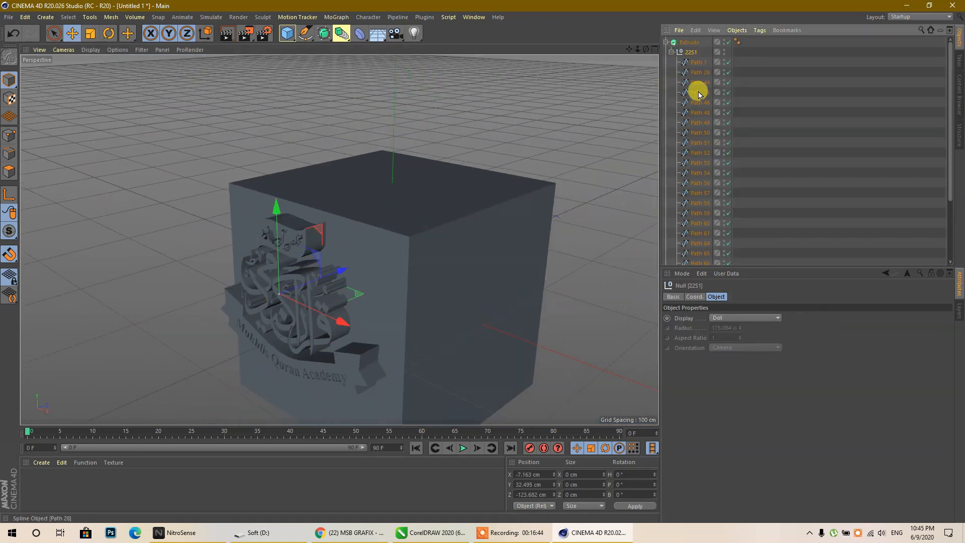
{"action": "left_click", "coordinate": [671, 51]}
{"action": "right_click", "coordinate": [683, 55]}
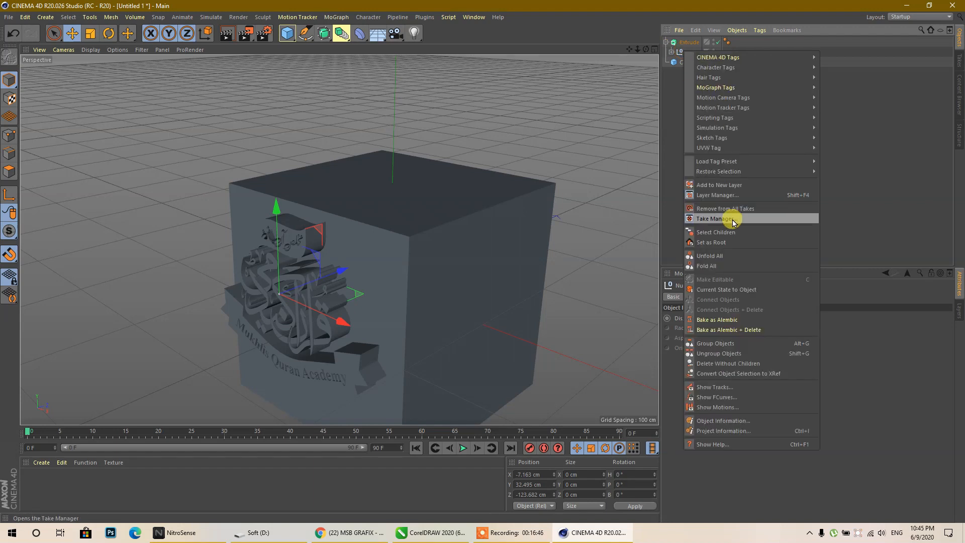
{"action": "left_click", "coordinate": [728, 225]}
{"action": "right_click", "coordinate": [689, 51]}
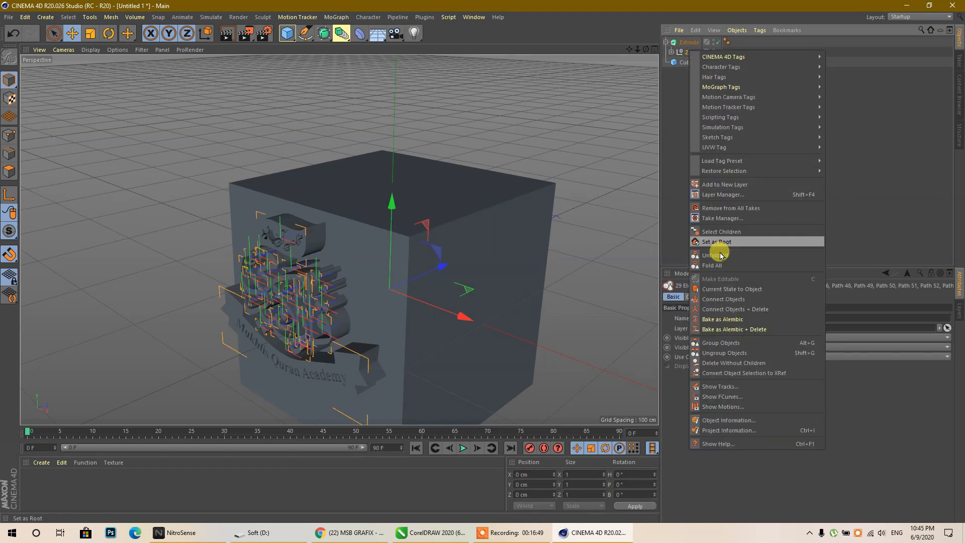
{"action": "left_click", "coordinate": [748, 309]}
{"action": "left_click", "coordinate": [686, 72]}
{"action": "left_click", "coordinate": [690, 51]}
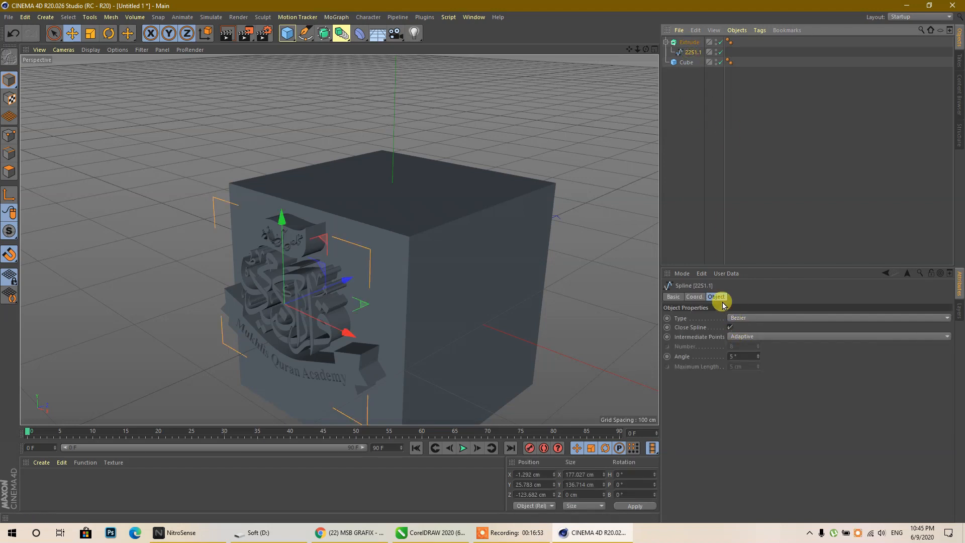
{"action": "left_click", "coordinate": [688, 43]}
- Give the extrusion fillet caps at both start and end with a 1 cm radius
{"action": "scroll", "coordinate": [294, 252], "scroll_direction": "up", "scroll_amount": 3}
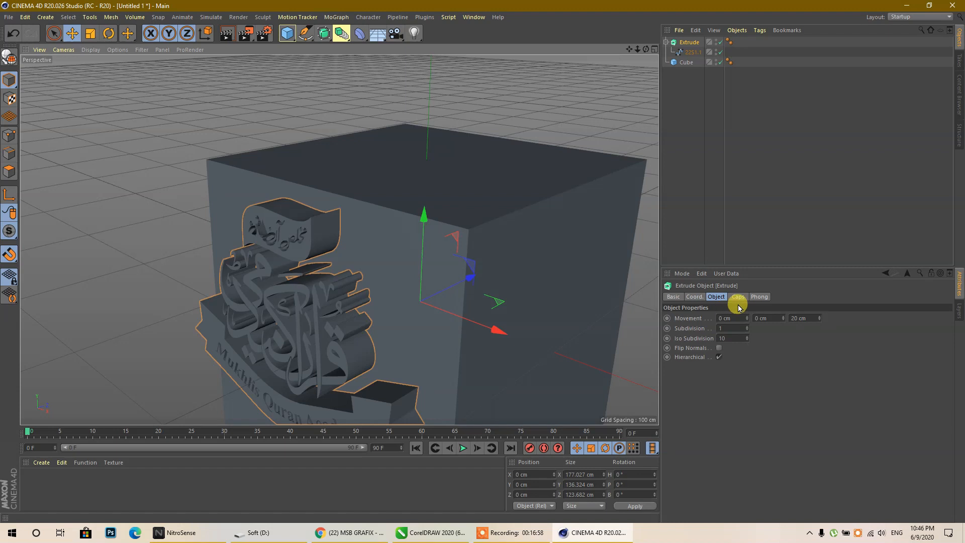
{"action": "left_click", "coordinate": [725, 317]}
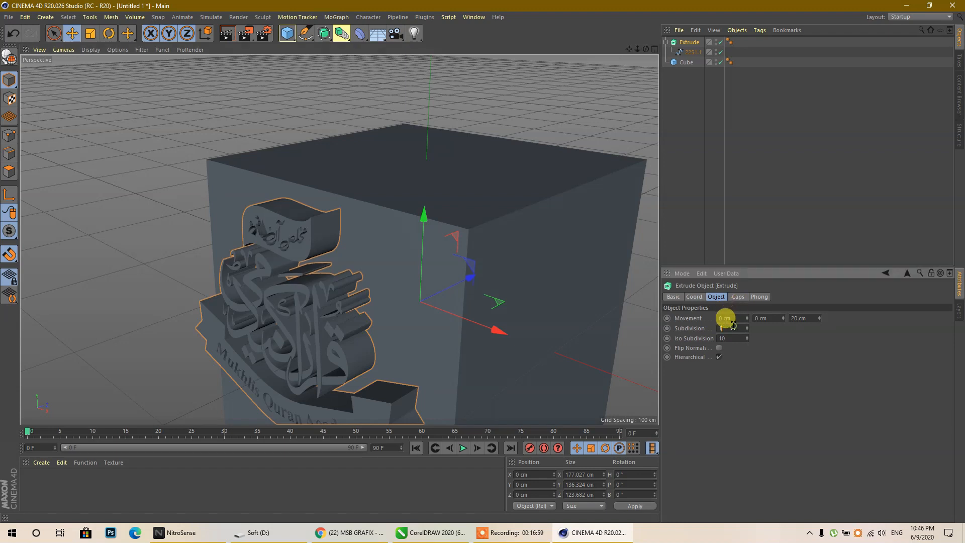
{"action": "left_click", "coordinate": [737, 297]}
{"action": "left_click", "coordinate": [762, 317]}
{"action": "left_click", "coordinate": [762, 354]}
{"action": "left_click", "coordinate": [763, 347]}
{"action": "left_click", "coordinate": [766, 375]}
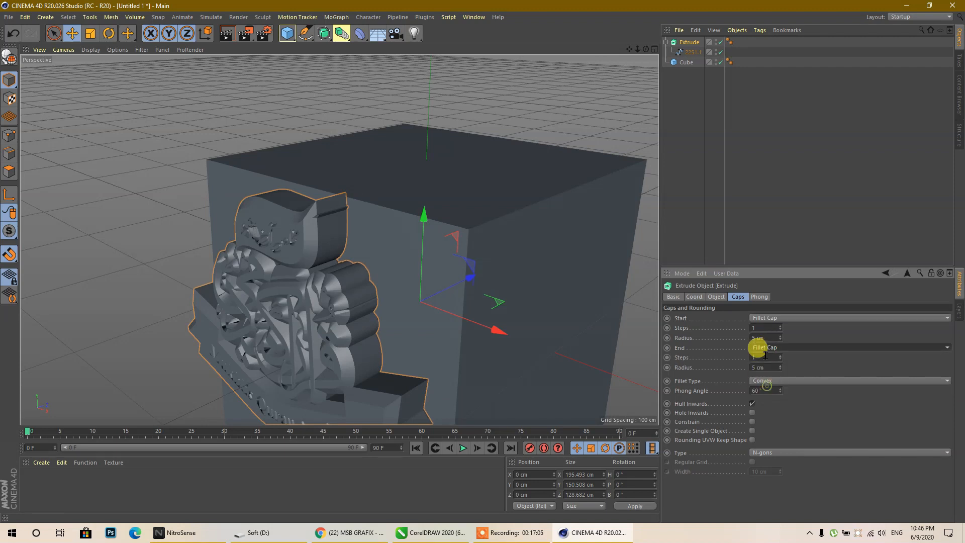
{"action": "left_click", "coordinate": [765, 357]}
{"action": "type", "text": "1"}
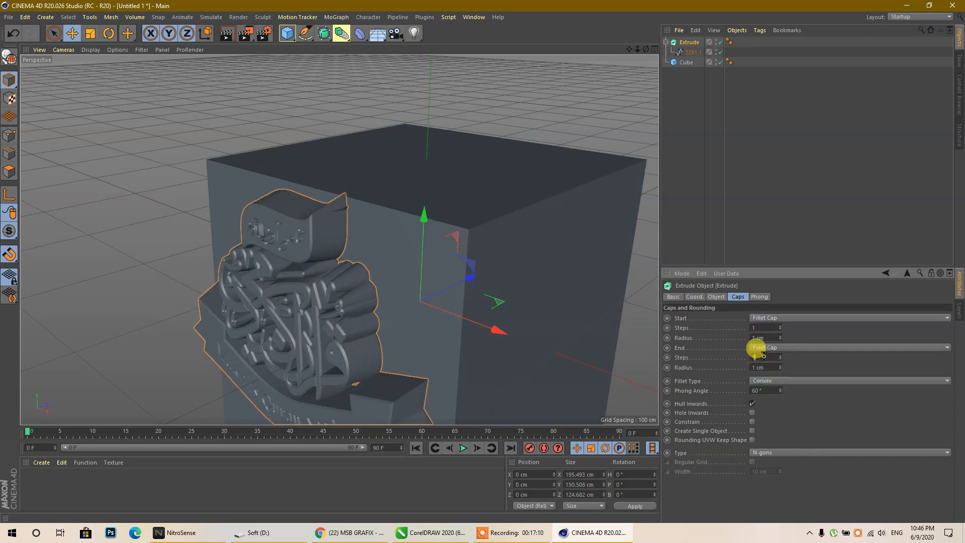
{"action": "key", "text": "Return"}
- Show shading with wireframe lines and fill the caps with a 2 cm regular quadrangle grid
{"action": "left_click", "coordinate": [96, 50]}
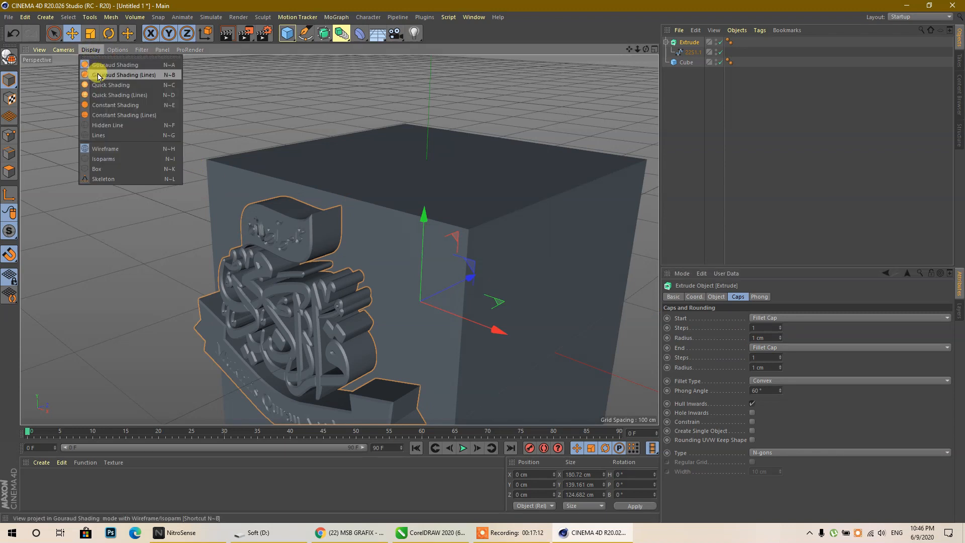
{"action": "left_click", "coordinate": [95, 75]}
{"action": "scroll", "coordinate": [287, 258], "scroll_direction": "up", "scroll_amount": 5}
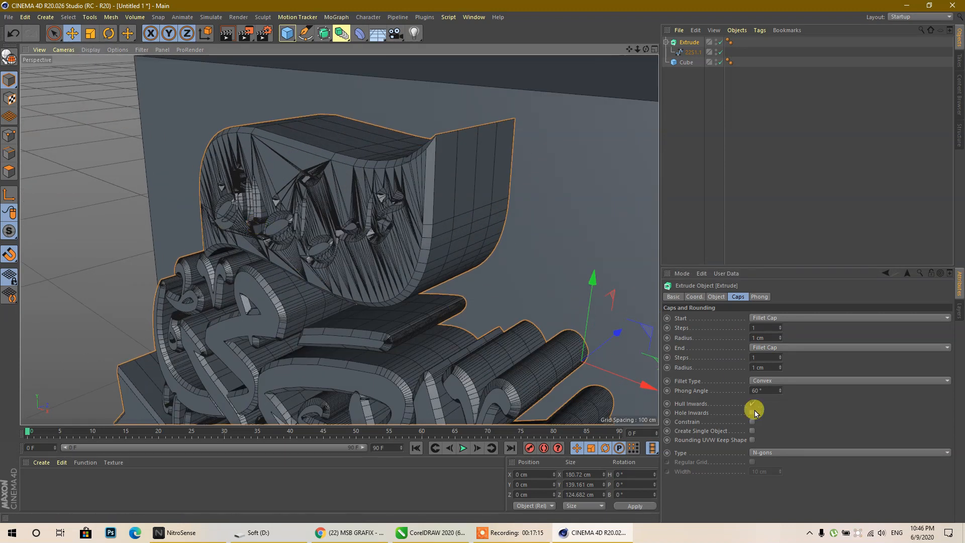
{"action": "left_click", "coordinate": [764, 453]}
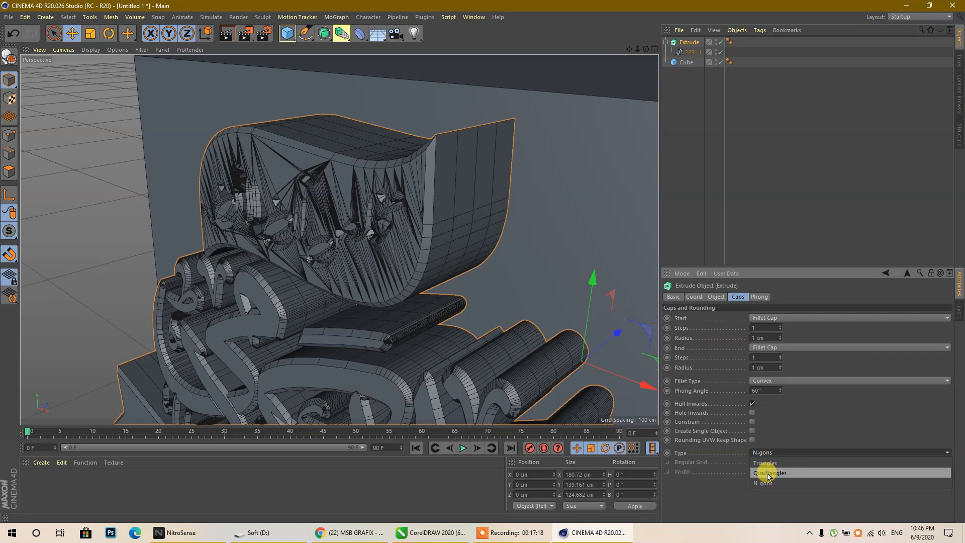
{"action": "left_click", "coordinate": [768, 469]}
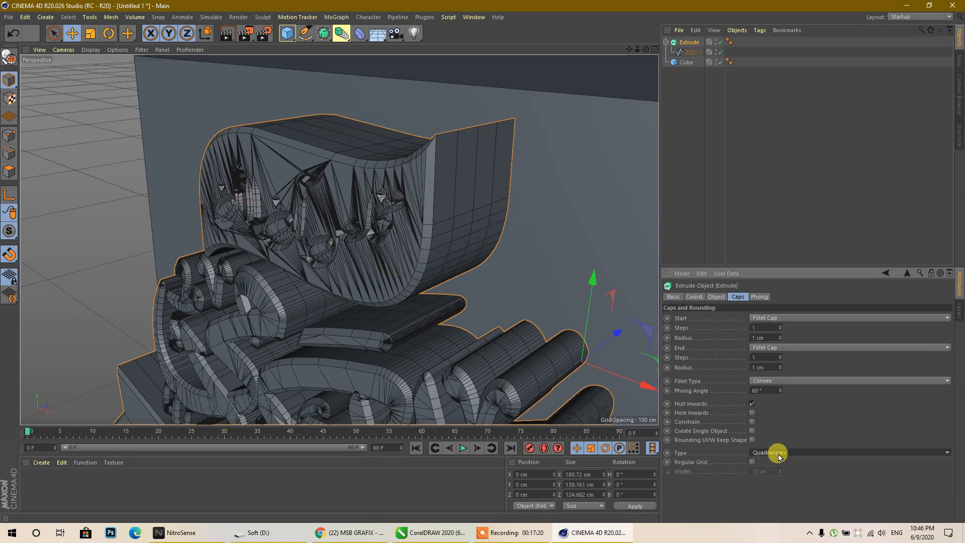
{"action": "left_click", "coordinate": [752, 461]}
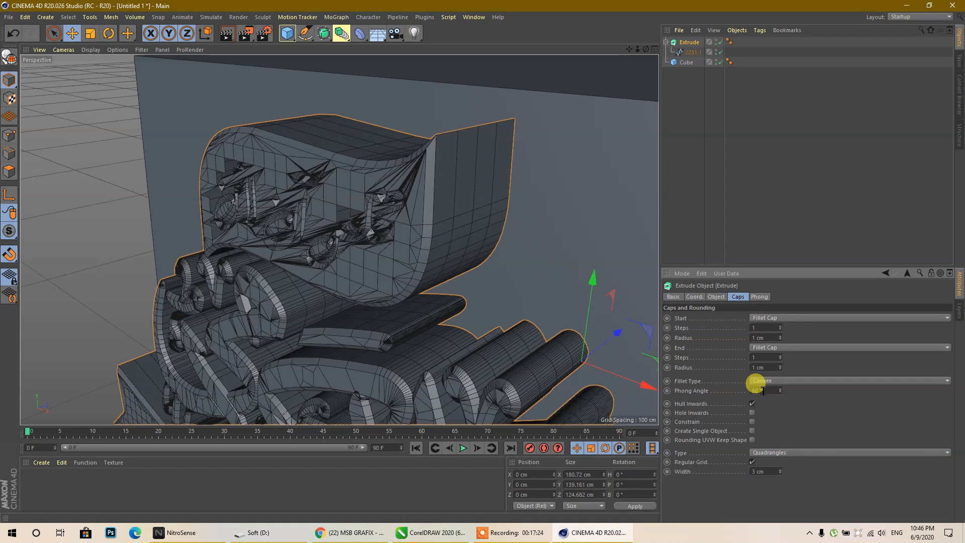
{"action": "left_click", "coordinate": [765, 470]}
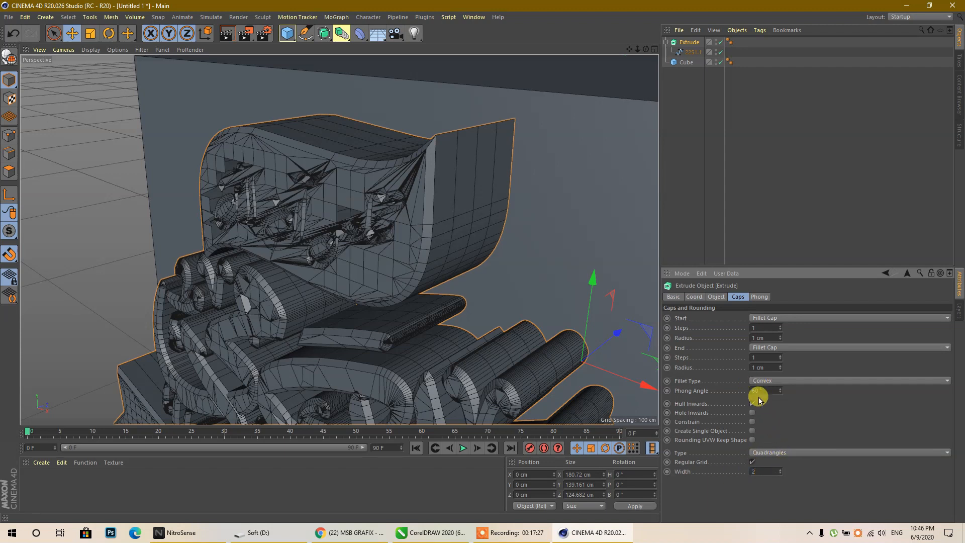
{"action": "scroll", "coordinate": [395, 156], "scroll_direction": "down", "scroll_amount": 9}
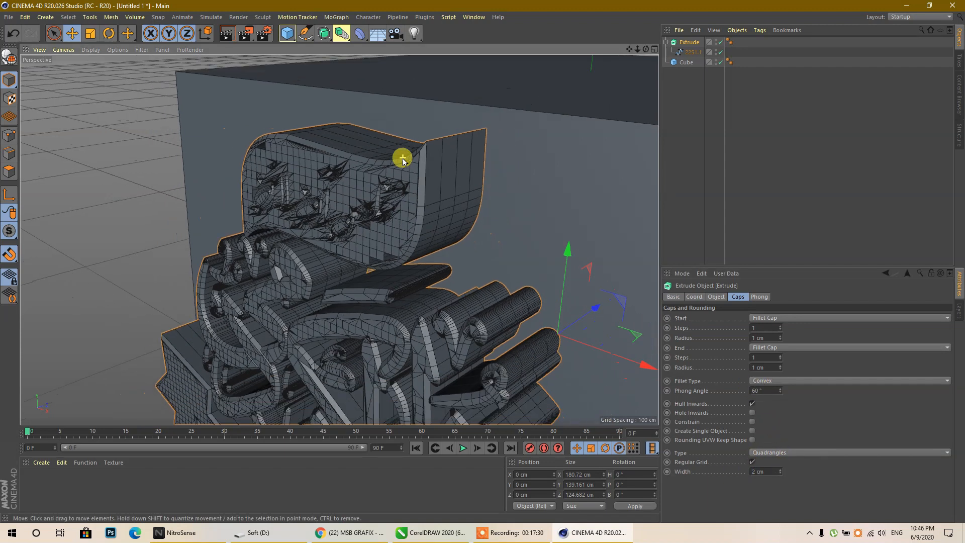
{"action": "scroll", "coordinate": [451, 352], "scroll_direction": "up", "scroll_amount": 5}
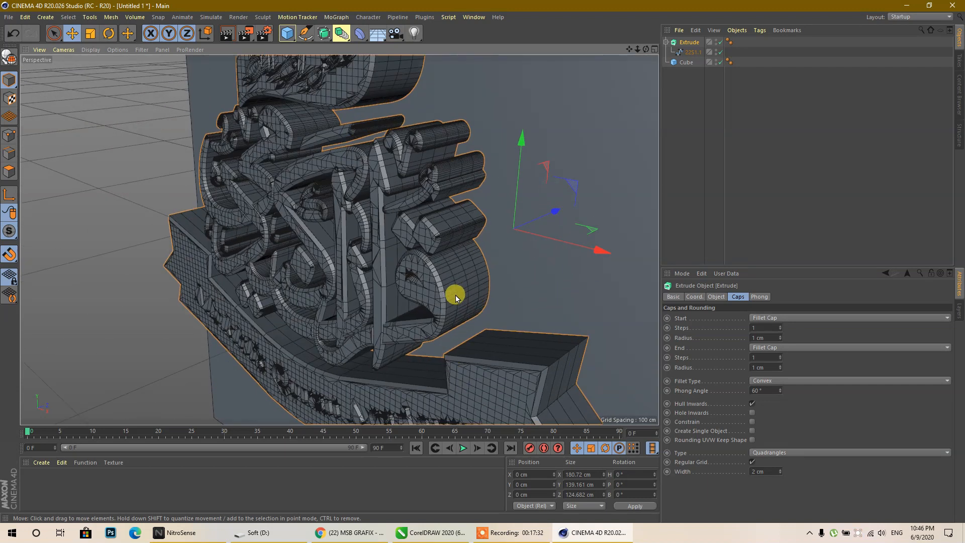
{"action": "left_click", "coordinate": [715, 296]}
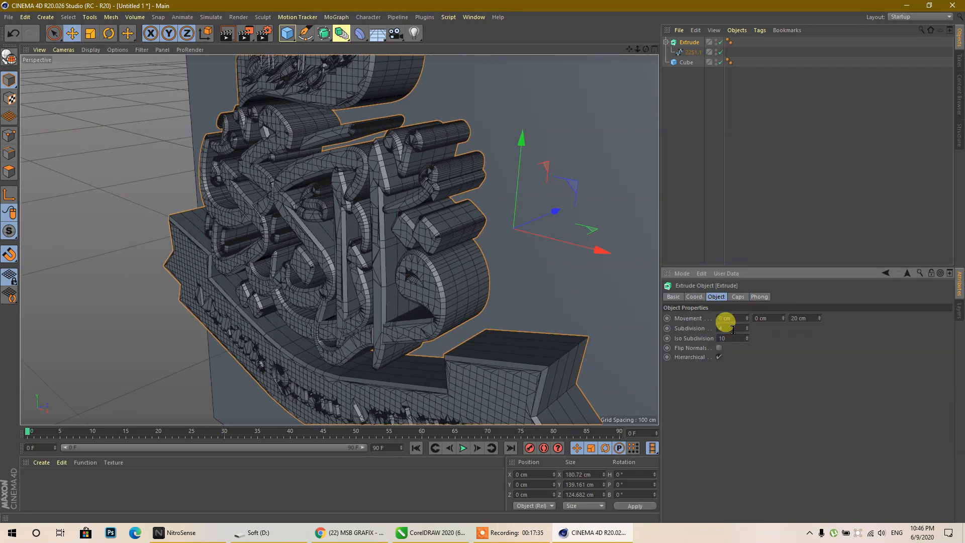
- Set the extrusion to 5 subdivisions and a 5 cm Z depth
{"action": "type", "text": "10"}
{"action": "scroll", "coordinate": [723, 318], "scroll_direction": "down", "scroll_amount": 3}
{"action": "scroll", "coordinate": [477, 287], "scroll_direction": "up", "scroll_amount": 5}
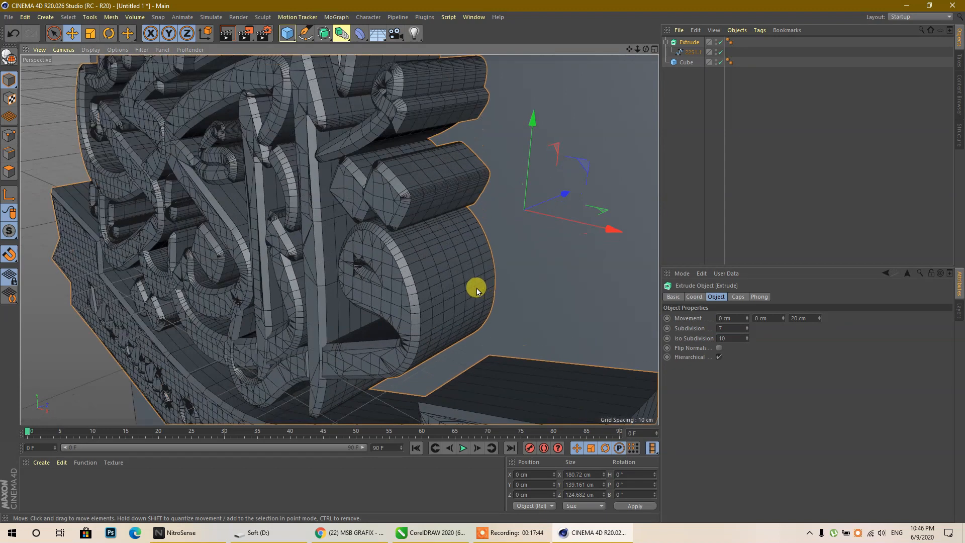
{"action": "scroll", "coordinate": [720, 327], "scroll_direction": "up", "scroll_amount": 5}
{"action": "scroll", "coordinate": [720, 326], "scroll_direction": "down", "scroll_amount": 4}
{"action": "scroll", "coordinate": [720, 327], "scroll_direction": "down", "scroll_amount": 1}
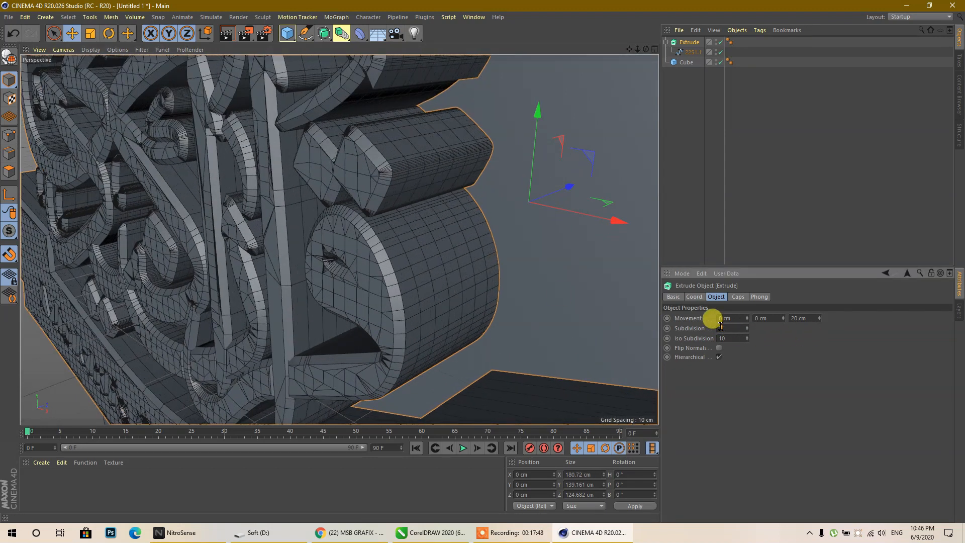
{"action": "scroll", "coordinate": [729, 328], "scroll_direction": "up", "scroll_amount": 1}
{"action": "scroll", "coordinate": [729, 328], "scroll_direction": "down", "scroll_amount": 1}
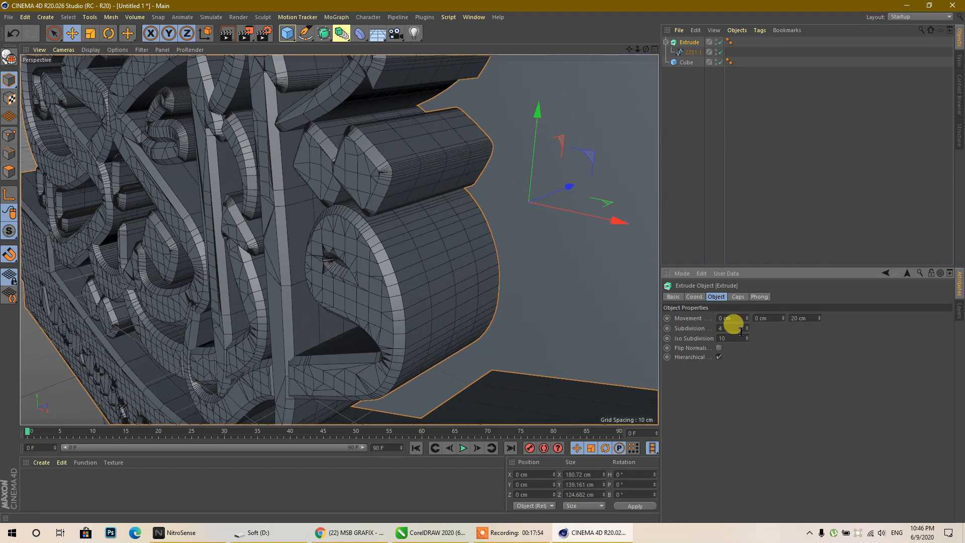
{"action": "scroll", "coordinate": [448, 280], "scroll_direction": "down", "scroll_amount": 10}
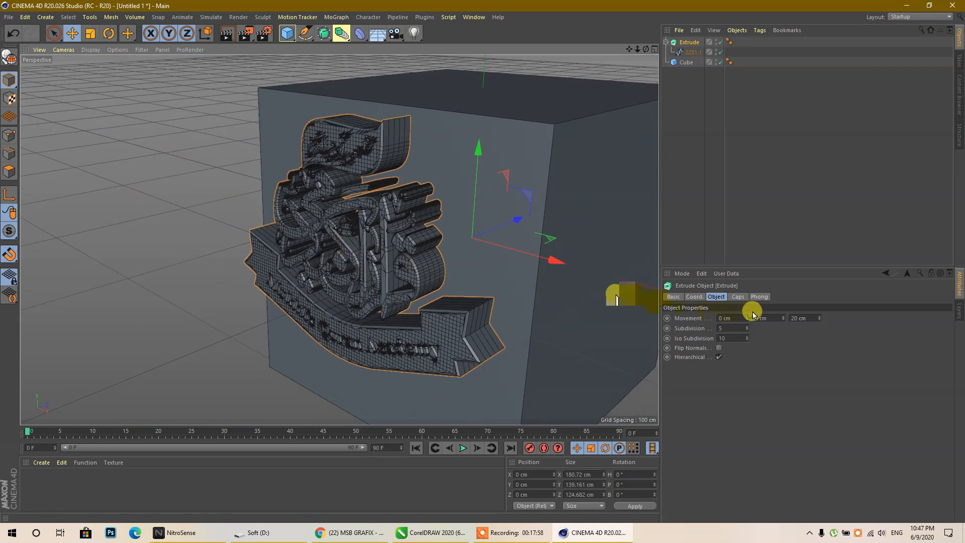
{"action": "left_click", "coordinate": [801, 317]}
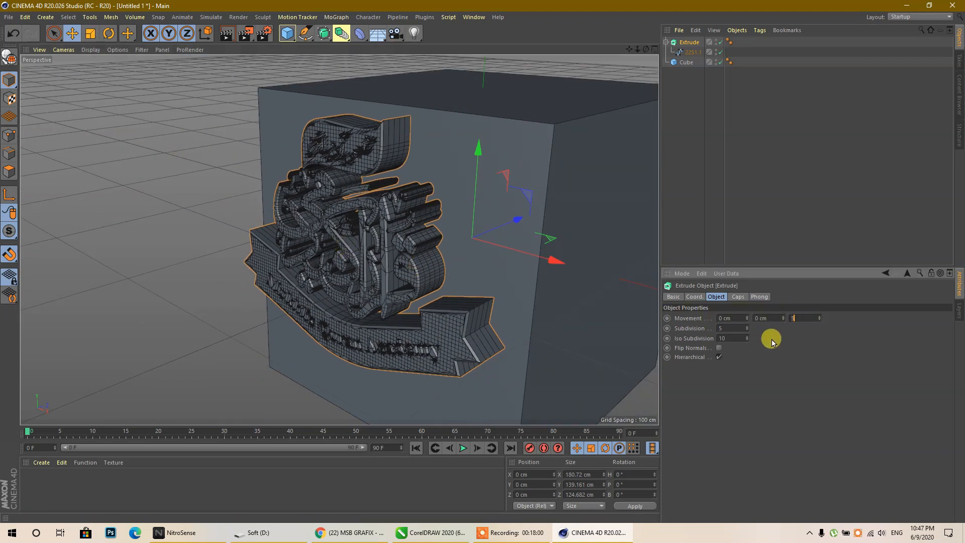
{"action": "key", "text": "Return"}
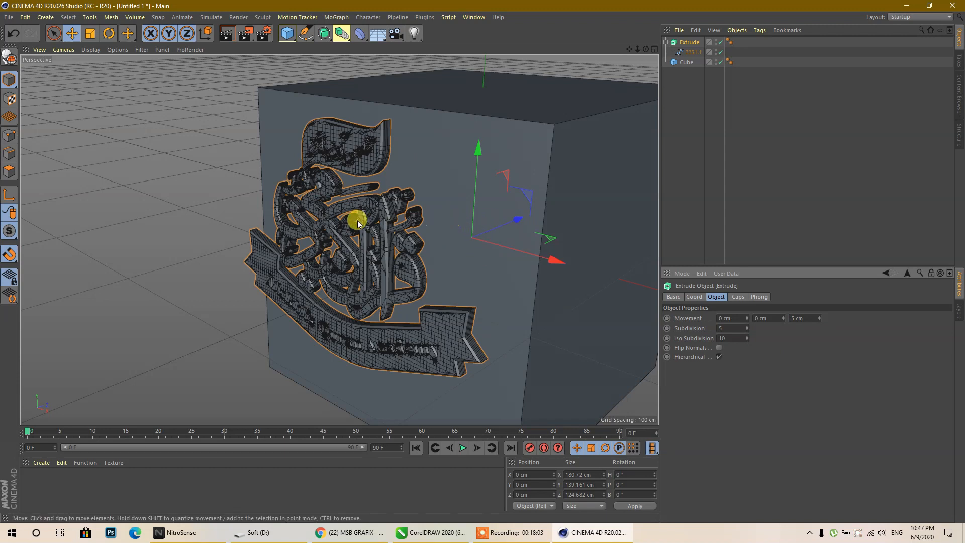
- In Axis mode, snap the logo's axis to its back edge in the Right view
{"action": "middle_click", "coordinate": [375, 239]}
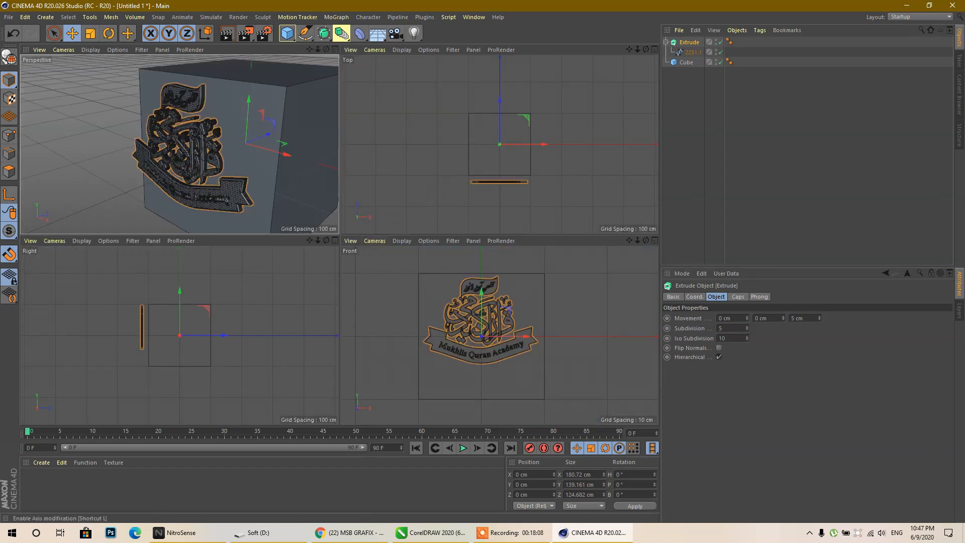
{"action": "left_click", "coordinate": [12, 191]}
{"action": "middle_click", "coordinate": [86, 302]}
{"action": "scroll", "coordinate": [351, 261], "scroll_direction": "up", "scroll_amount": 3}
{"action": "left_click_drag", "start_coordinate": [438, 257], "coordinate": [309, 256]}
{"action": "scroll", "coordinate": [209, 247], "scroll_direction": "up", "scroll_amount": 8}
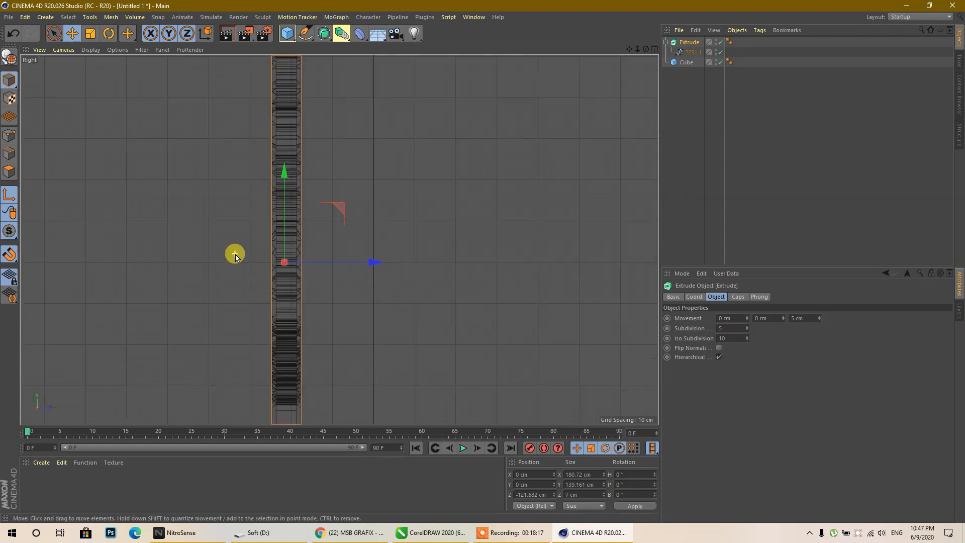
{"action": "scroll", "coordinate": [302, 265], "scroll_direction": "up", "scroll_amount": 4}
{"action": "left_click_drag", "start_coordinate": [331, 255], "coordinate": [351, 254]}
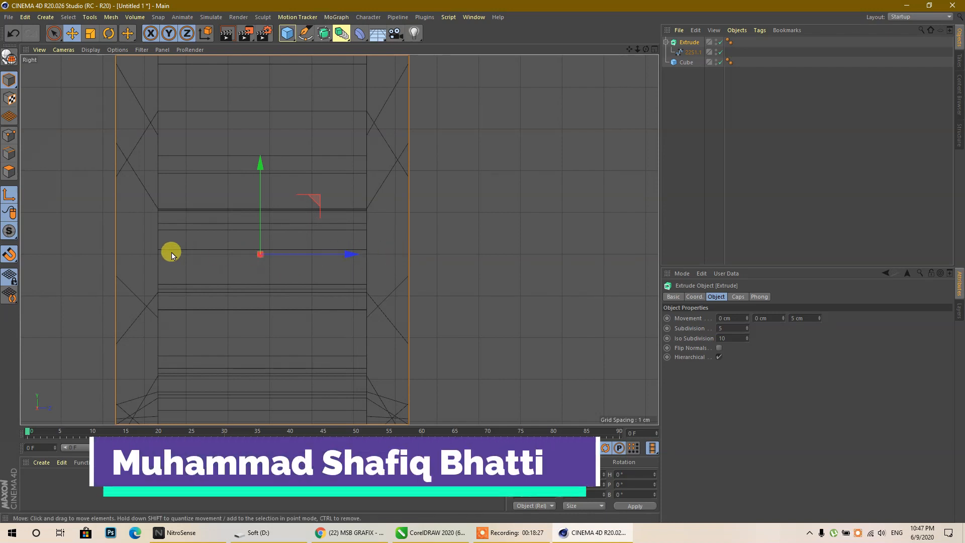
{"action": "left_click_drag", "start_coordinate": [346, 255], "coordinate": [340, 255]}
{"action": "scroll", "coordinate": [286, 254], "scroll_direction": "down", "scroll_amount": 4}
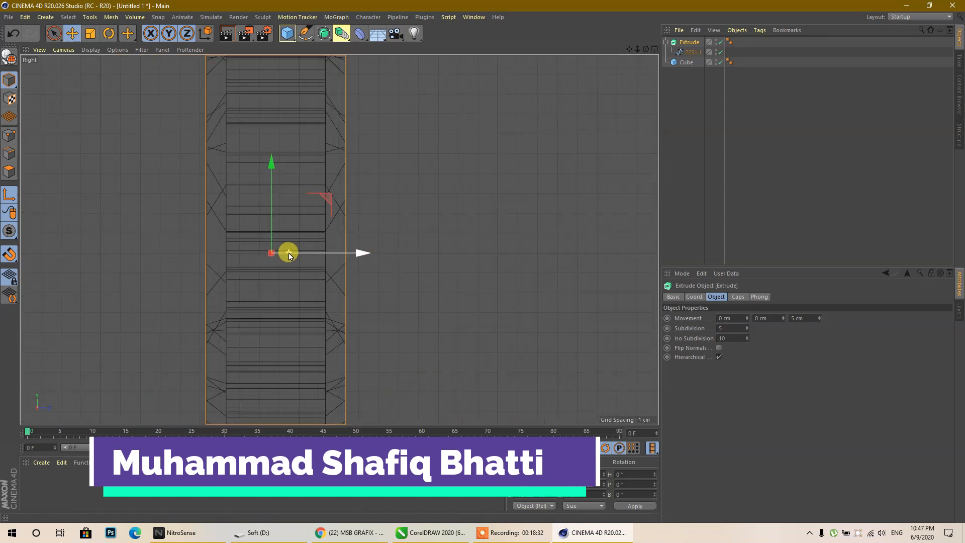
{"action": "scroll", "coordinate": [289, 256], "scroll_direction": "down", "scroll_amount": 3}
- Move the logo along Z so it sits partly sunk into the cube's front face
{"action": "middle_click", "coordinate": [286, 252]}
{"action": "middle_click", "coordinate": [479, 323]}
{"action": "middle_click", "coordinate": [479, 321]}
{"action": "middle_click", "coordinate": [288, 194]}
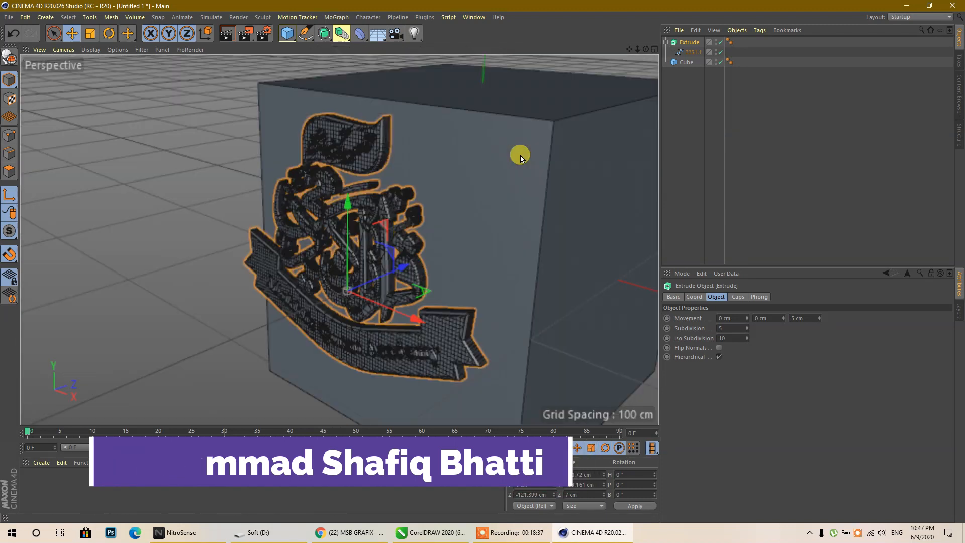
{"action": "middle_click", "coordinate": [520, 157]}
{"action": "middle_click", "coordinate": [520, 156]}
{"action": "middle_click", "coordinate": [317, 314]}
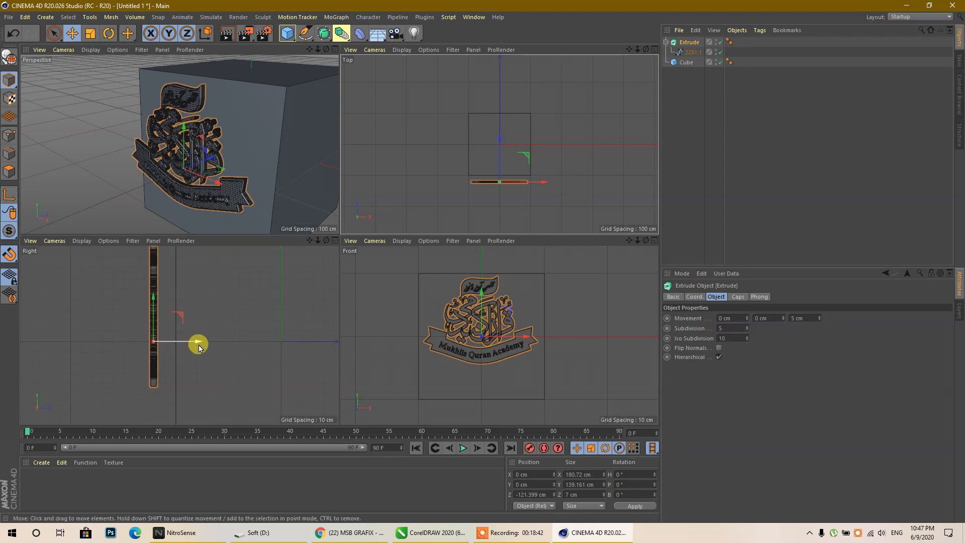
{"action": "left_click_drag", "start_coordinate": [193, 339], "coordinate": [214, 347]}
{"action": "left_click", "coordinate": [215, 316]}
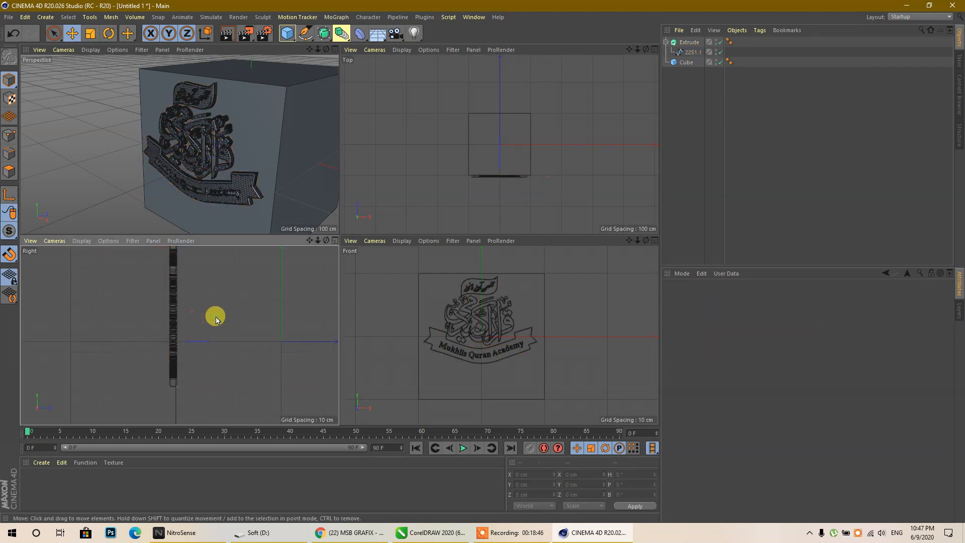
{"action": "middle_click", "coordinate": [228, 191]}
{"action": "left_click", "coordinate": [344, 358]}
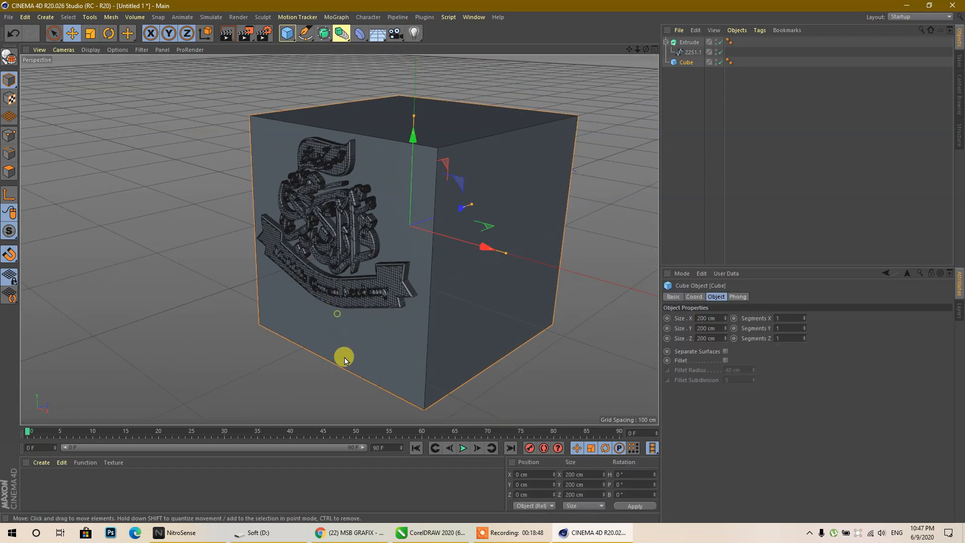
- Shorten the cube to about 159 cm tall by lowering its top handle
{"action": "mouse_move", "coordinate": [409, 112]}
{"action": "left_mouse_down"}
{"action": "mouse_move", "coordinate": [412, 144]}
{"action": "mouse_move", "coordinate": [412, 103]}
{"action": "mouse_move", "coordinate": [414, 142]}
{"action": "mouse_move", "coordinate": [415, 110]}
{"action": "left_mouse_up"}
{"action": "scroll", "coordinate": [409, 105], "scroll_direction": "up", "scroll_amount": 3}
{"action": "scroll", "coordinate": [418, 143], "scroll_direction": "down", "scroll_amount": 5}
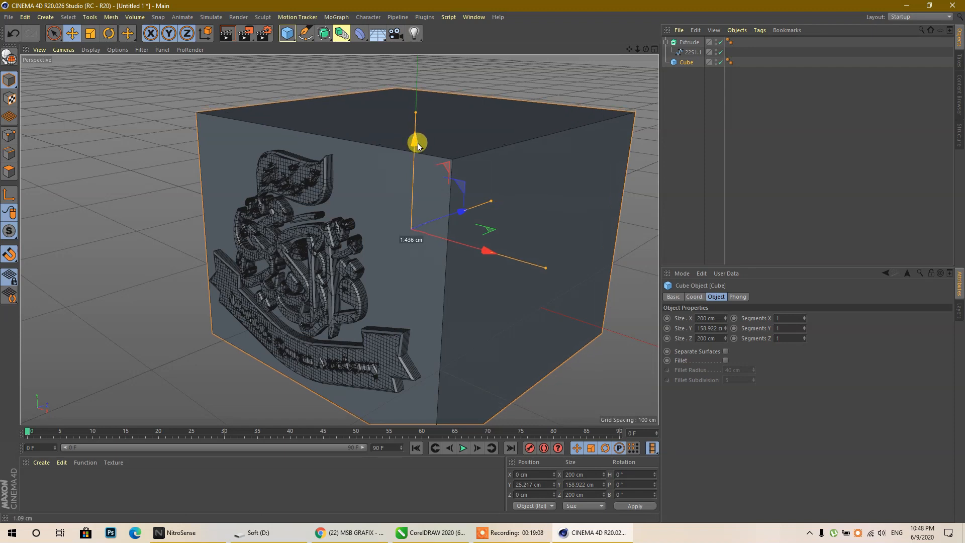
{"action": "left_click", "coordinate": [287, 356]}
{"action": "left_click", "coordinate": [437, 203]}
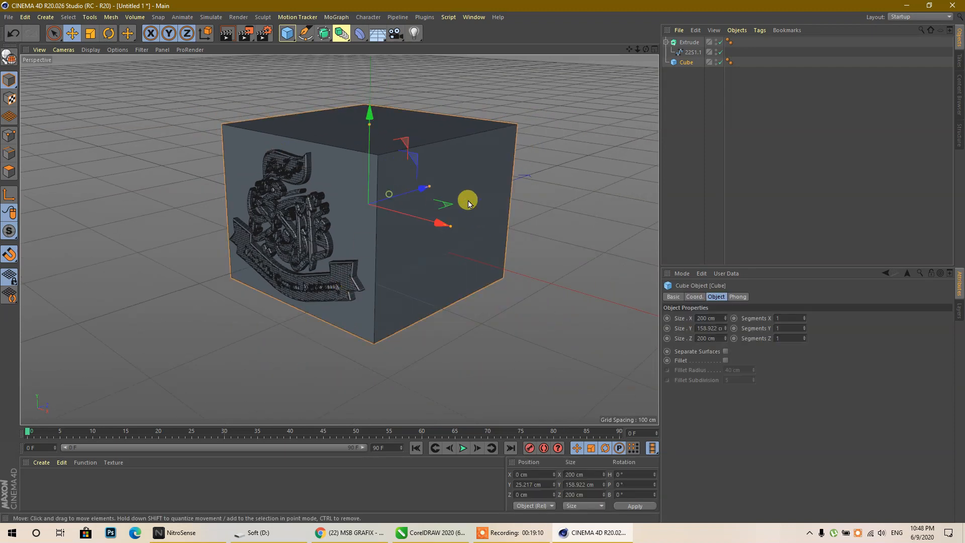
- Enable Fillet on the cube with a 5 cm radius and switch to Gouraud Shading
{"action": "left_click", "coordinate": [725, 360]}
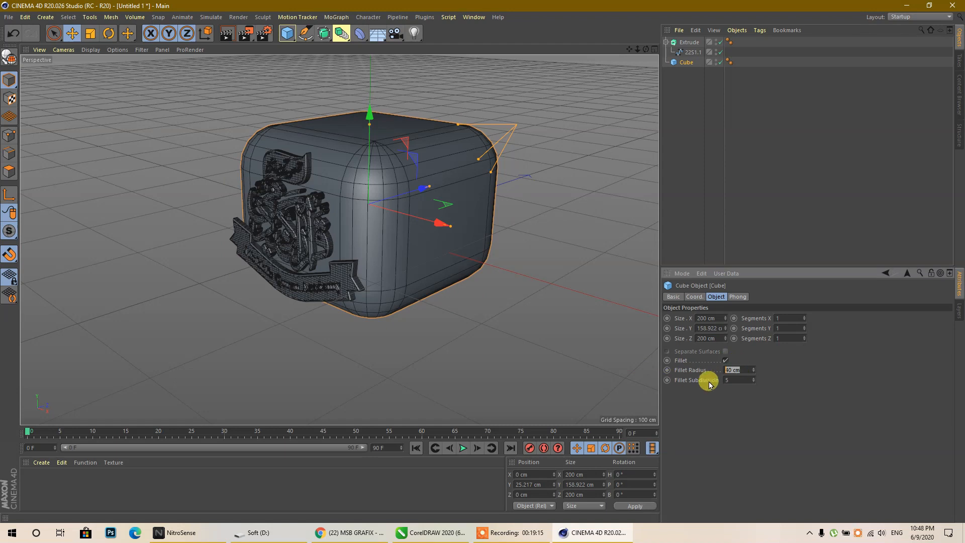
{"action": "type", "text": "5"}
{"action": "left_click", "coordinate": [739, 381]}
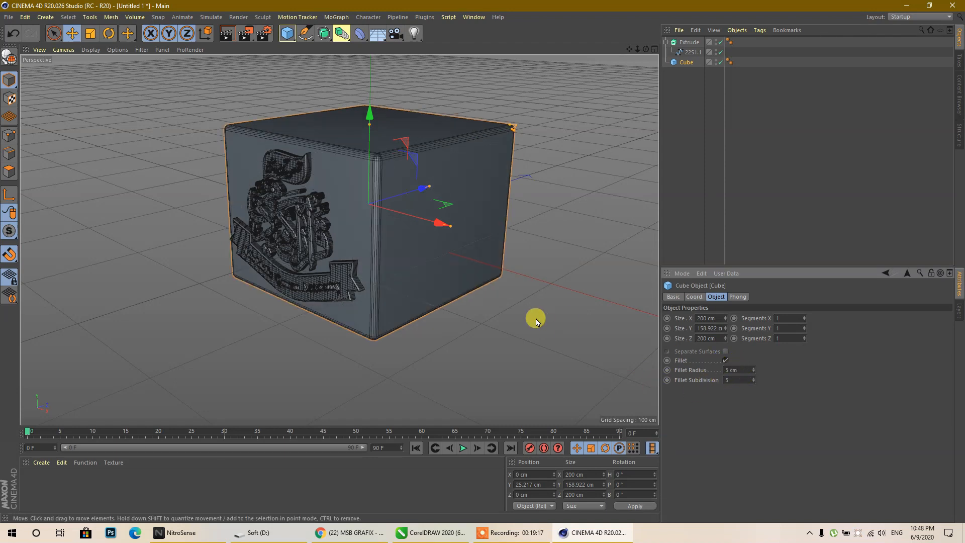
{"action": "left_click", "coordinate": [91, 49]}
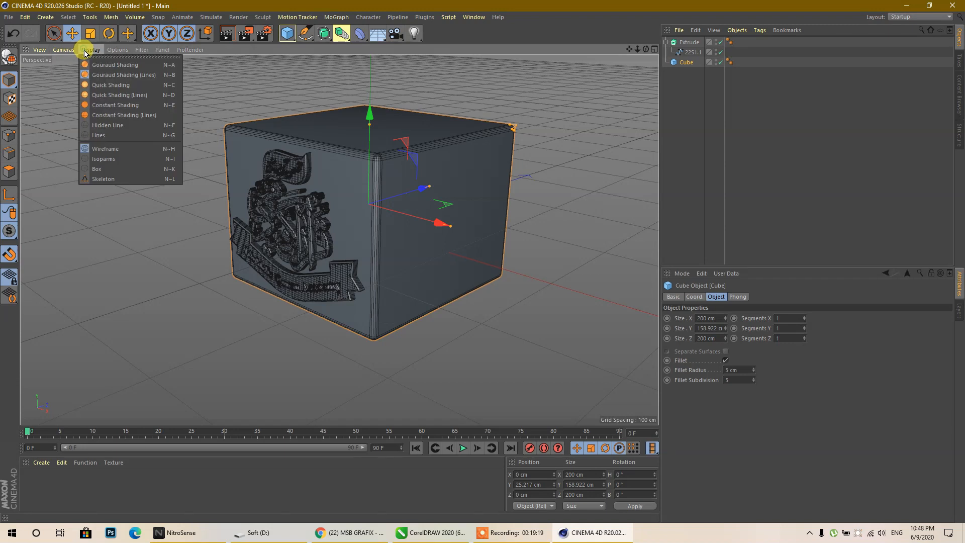
{"action": "left_click", "coordinate": [106, 67]}
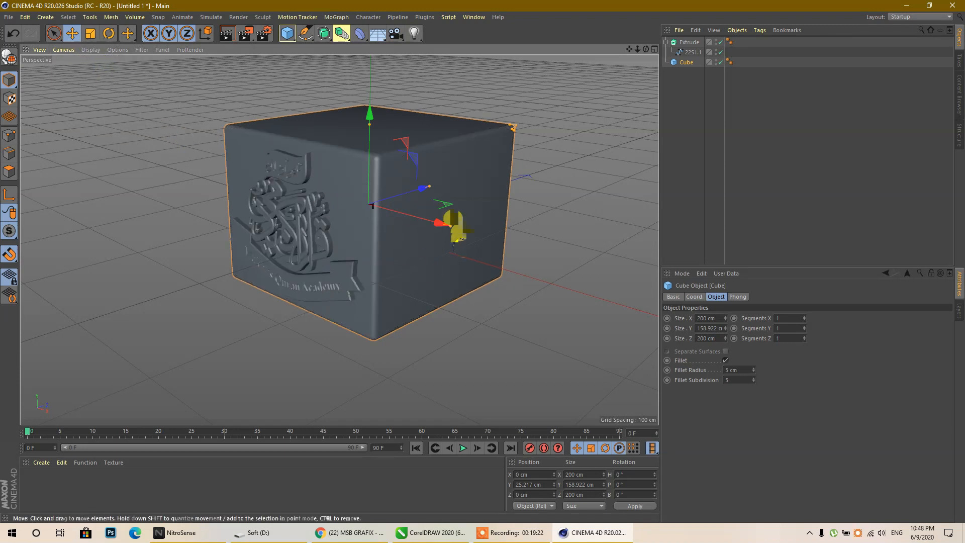
{"action": "left_click_drag", "start_coordinate": [369, 122], "coordinate": [360, 338], "text": "ctrl"}
{"action": "left_click_drag", "start_coordinate": [366, 273], "coordinate": [370, 206]}
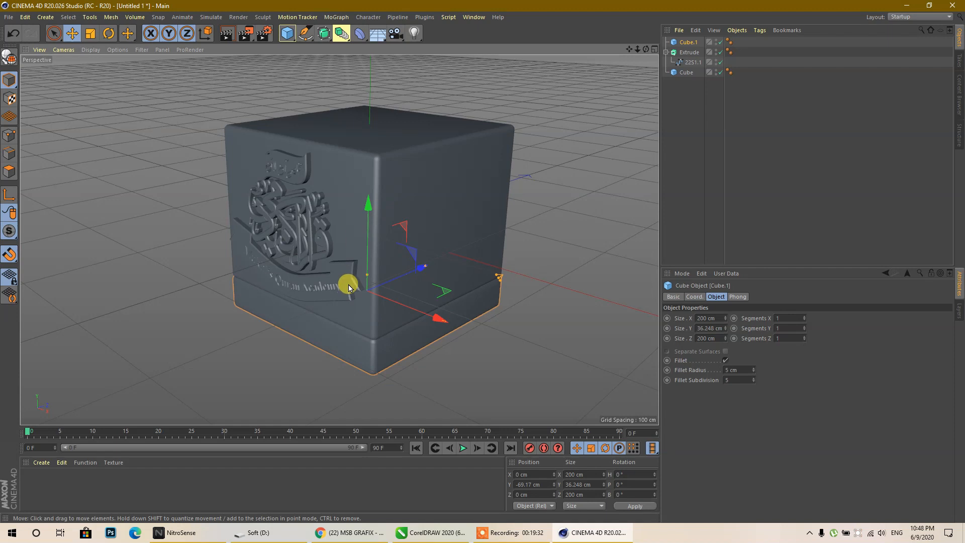
{"action": "left_click_drag", "start_coordinate": [644, 52], "coordinate": [666, 28]}
{"action": "scroll", "coordinate": [323, 370], "scroll_direction": "up", "scroll_amount": 4}
{"action": "left_click_drag", "start_coordinate": [334, 203], "coordinate": [333, 209]}
{"action": "scroll", "coordinate": [321, 345], "scroll_direction": "down", "scroll_amount": 4}
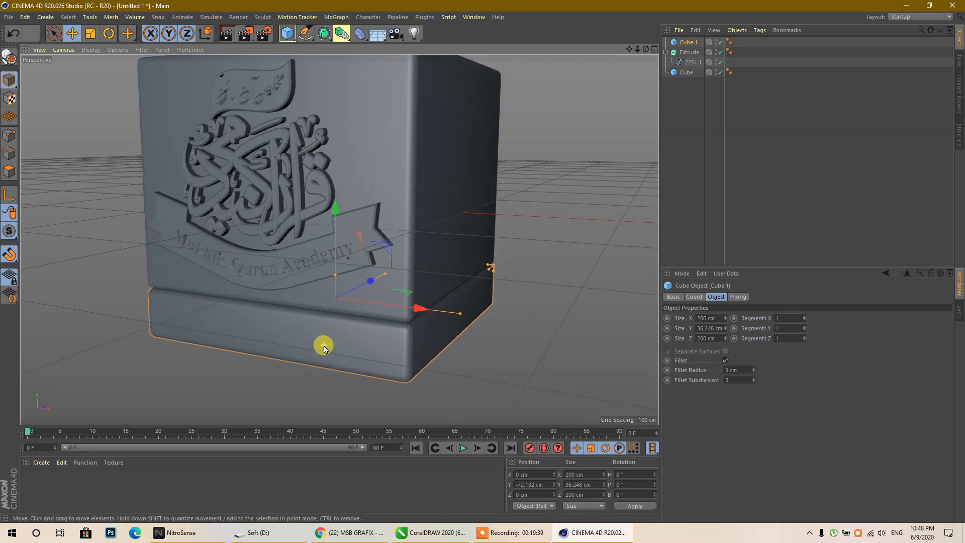
{"action": "scroll", "coordinate": [280, 356], "scroll_direction": "up", "scroll_amount": 4}
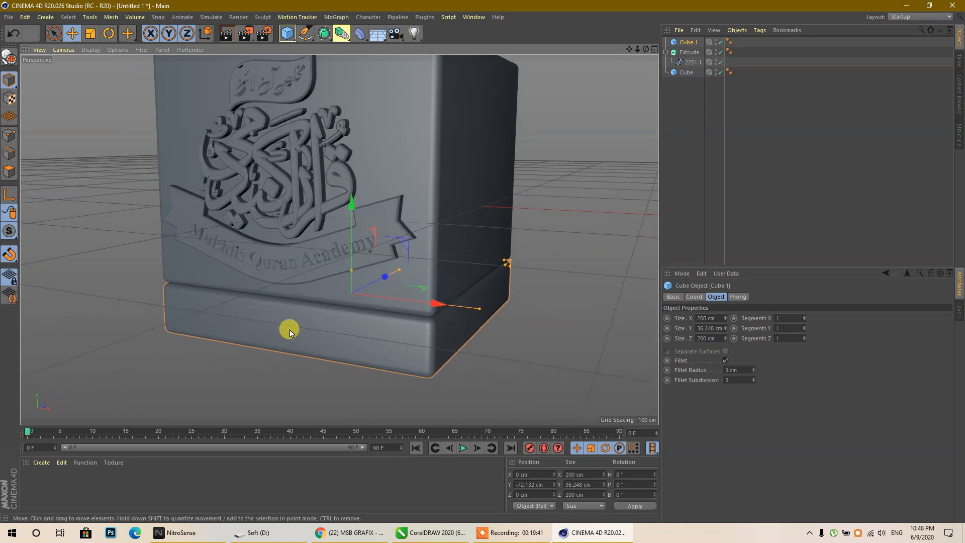
{"action": "scroll", "coordinate": [290, 332], "scroll_direction": "down", "scroll_amount": 4}
{"action": "scroll", "coordinate": [243, 168], "scroll_direction": "up", "scroll_amount": 5}
{"action": "scroll", "coordinate": [298, 234], "scroll_direction": "down", "scroll_amount": 4}
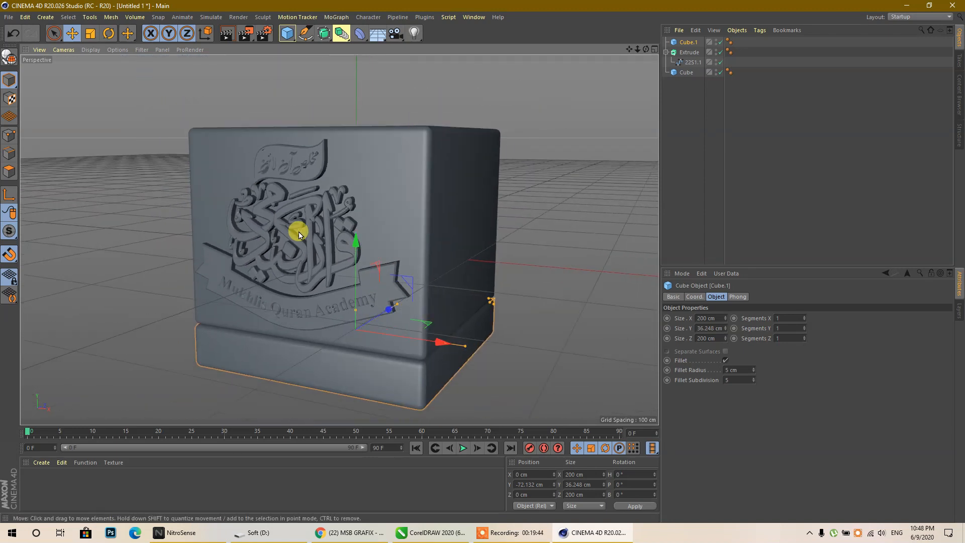
{"action": "scroll", "coordinate": [350, 232], "scroll_direction": "up", "scroll_amount": 3}
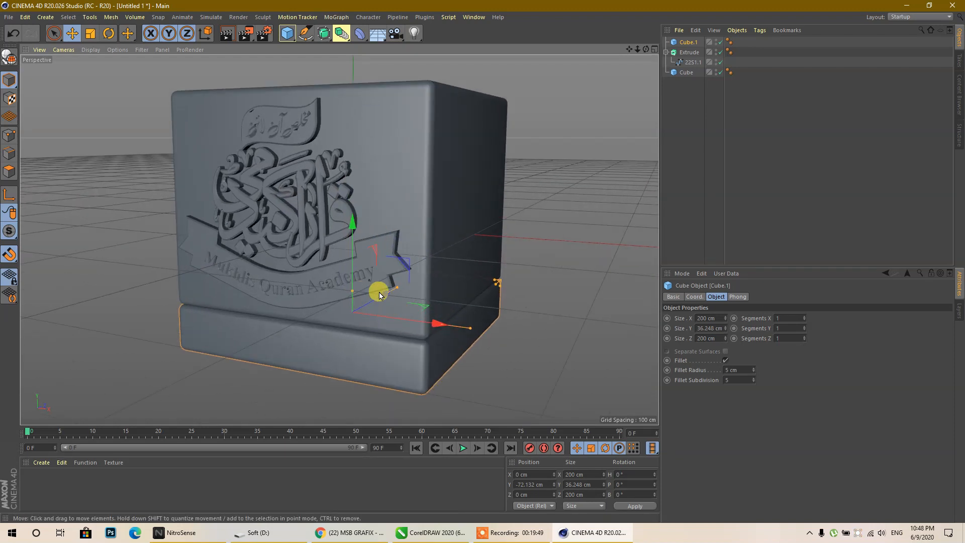
{"action": "left_click_drag", "start_coordinate": [646, 48], "coordinate": [229, 228]}
{"action": "scroll", "coordinate": [229, 229], "scroll_direction": "down", "scroll_amount": 3}
{"action": "left_click", "coordinate": [208, 244]}
{"action": "left_click", "coordinate": [274, 219]}
{"action": "scroll", "coordinate": [80, 265], "scroll_direction": "down", "scroll_amount": 3}
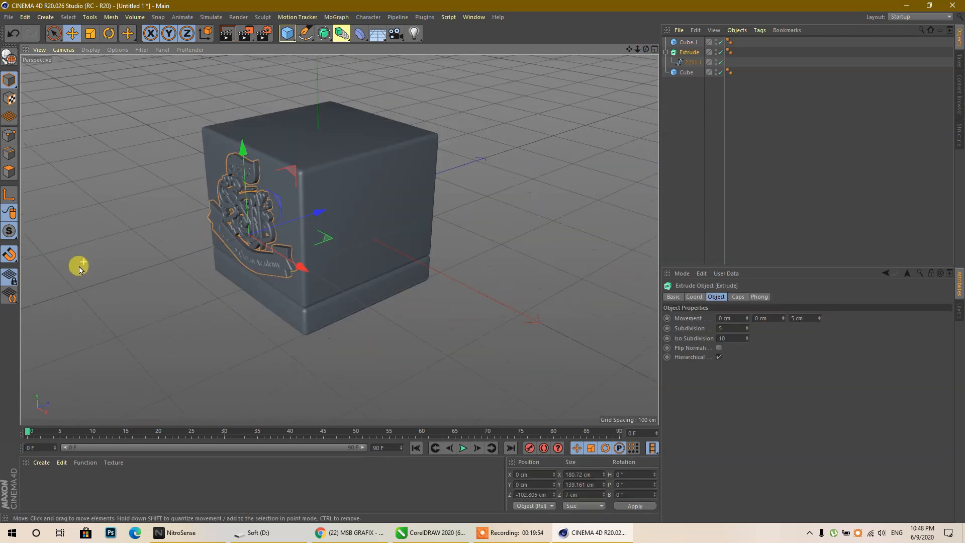
- Duplicate the logo relief to the cube's far face and turn the copy to 180° heading
{"action": "scroll", "coordinate": [274, 238], "scroll_direction": "up", "scroll_amount": 3}
{"action": "left_click_drag", "start_coordinate": [303, 216], "coordinate": [490, 181], "text": "ctrl"}
{"action": "left_click", "coordinate": [800, 317]}
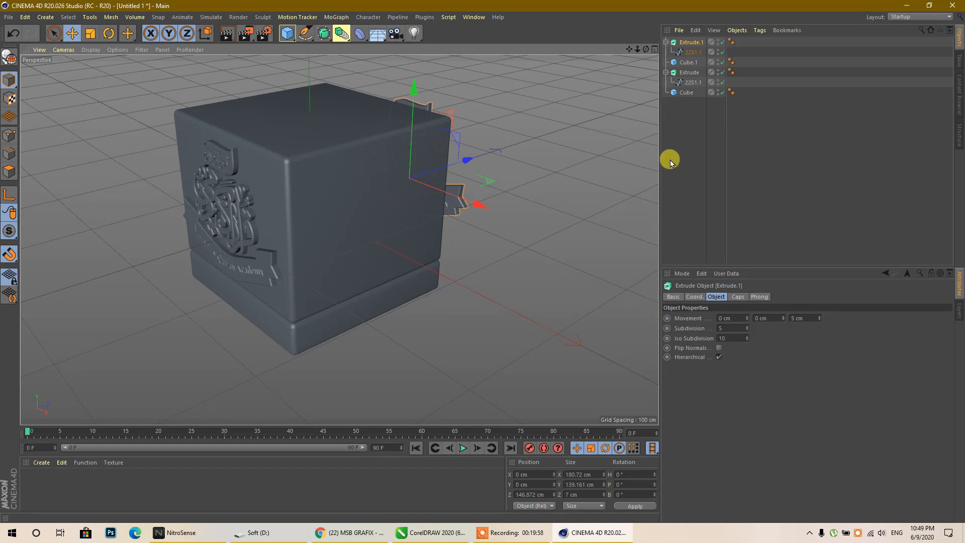
{"action": "left_click_drag", "start_coordinate": [643, 50], "coordinate": [588, 294]}
{"action": "scroll", "coordinate": [588, 295], "scroll_direction": "up", "scroll_amount": 3}
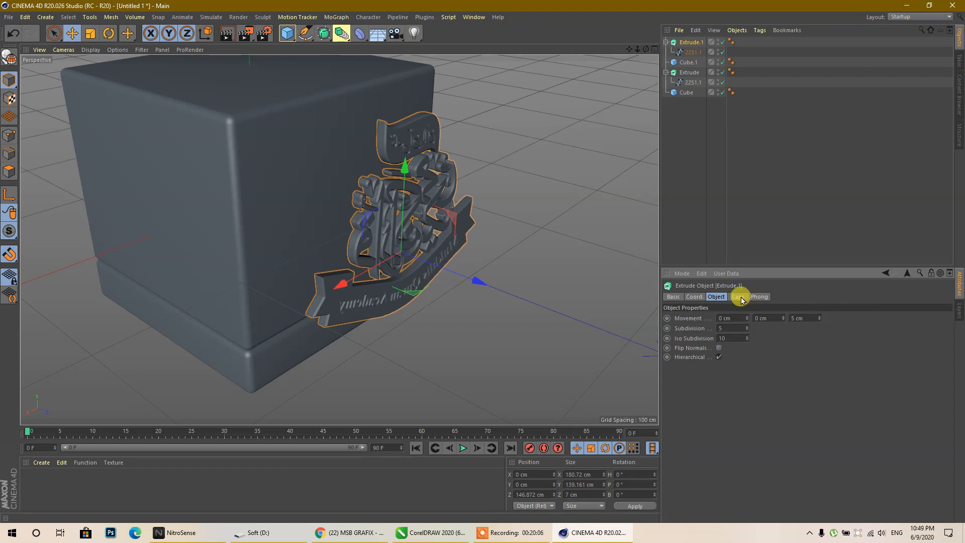
{"action": "left_click", "coordinate": [616, 474]}
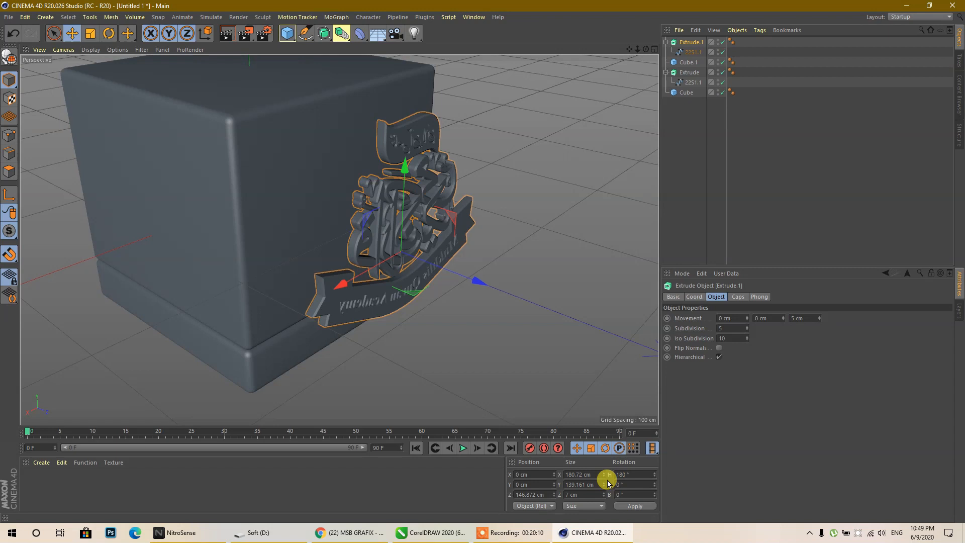
{"action": "type", "text": "180"}
{"action": "key", "text": "Return"}
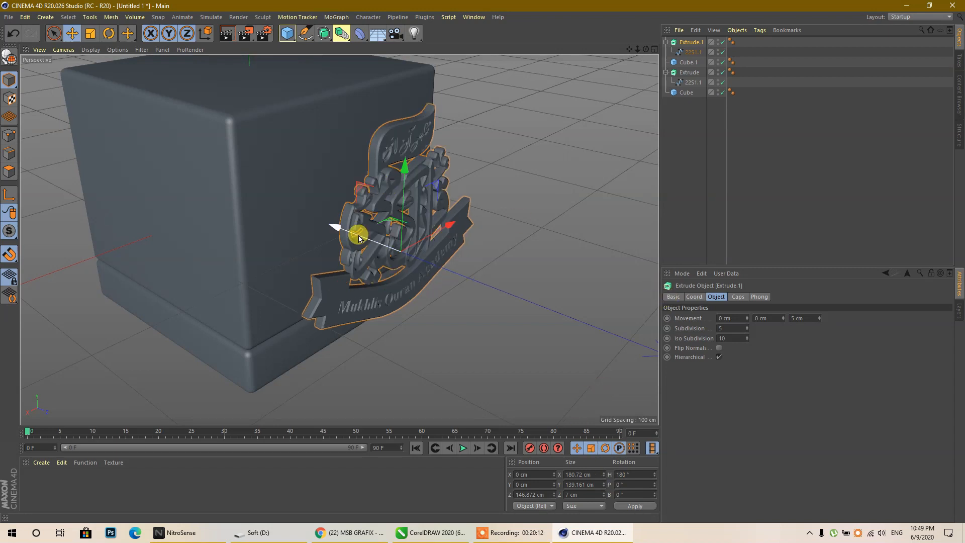
{"action": "left_click_drag", "start_coordinate": [331, 227], "coordinate": [286, 215]}
- Orbit to check the copied logo, collapse the extrude hierarchies, and select the base cube
{"action": "left_click_drag", "start_coordinate": [645, 48], "coordinate": [576, 179]}
{"action": "left_click_drag", "start_coordinate": [645, 49], "coordinate": [756, 75]}
{"action": "left_click", "coordinate": [666, 73]}
{"action": "left_click", "coordinate": [665, 42]}
{"action": "left_click", "coordinate": [706, 90]}
{"action": "left_click", "coordinate": [687, 53]}
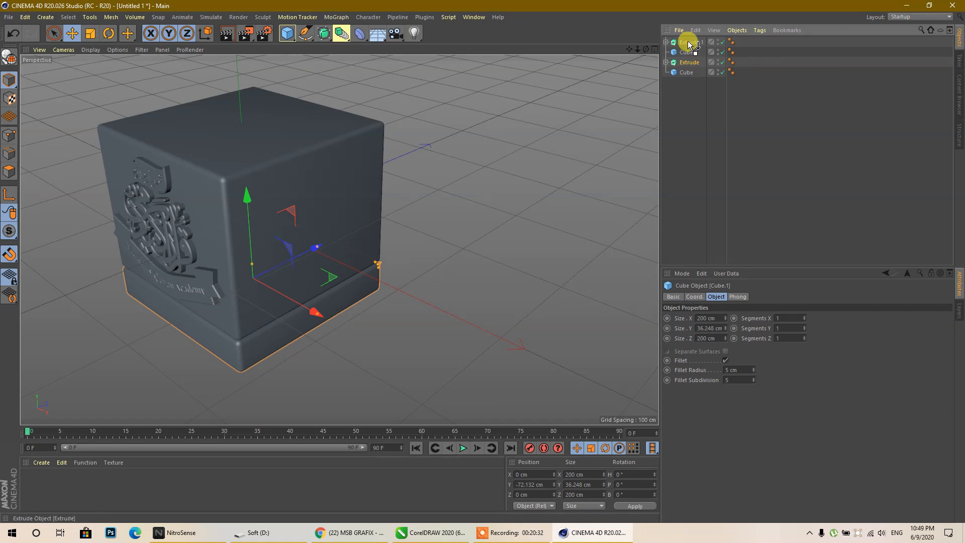
- Select Extrude and Extrude.1 with the Rotate tool, undoing a trial rotation
{"action": "left_click_drag", "start_coordinate": [688, 43], "coordinate": [689, 43]}
{"action": "left_click", "coordinate": [690, 53], "text": "ctrl"}
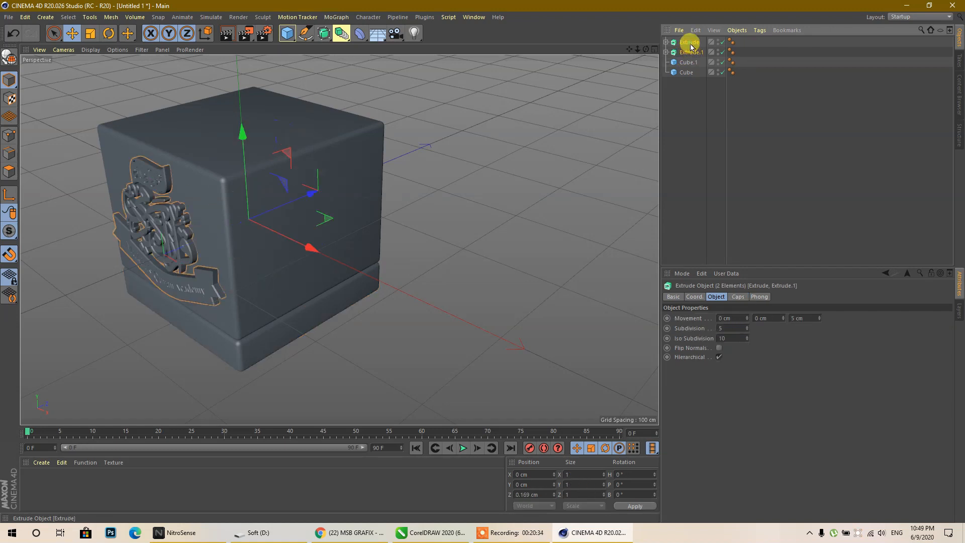
{"action": "left_click", "coordinate": [109, 33]}
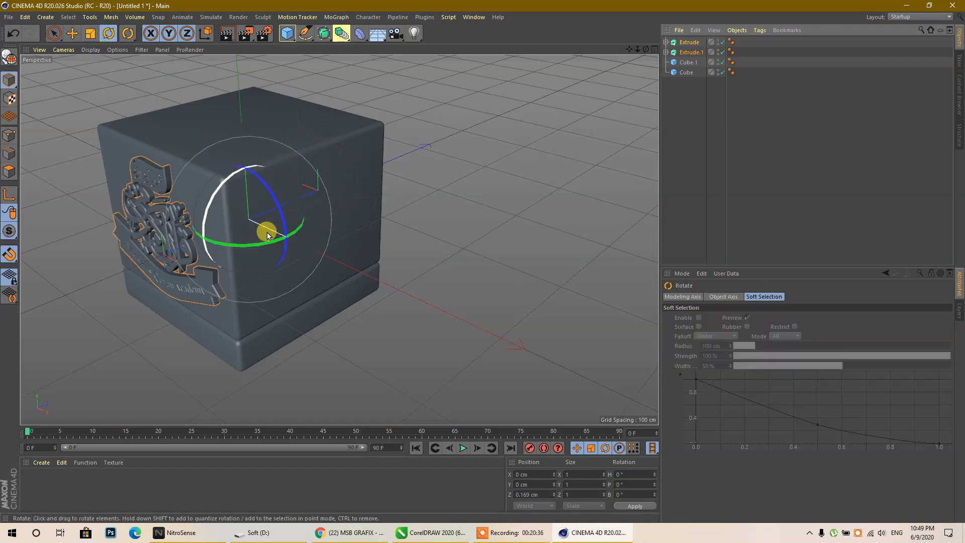
{"action": "left_click_drag", "start_coordinate": [295, 228], "coordinate": [215, 249]}
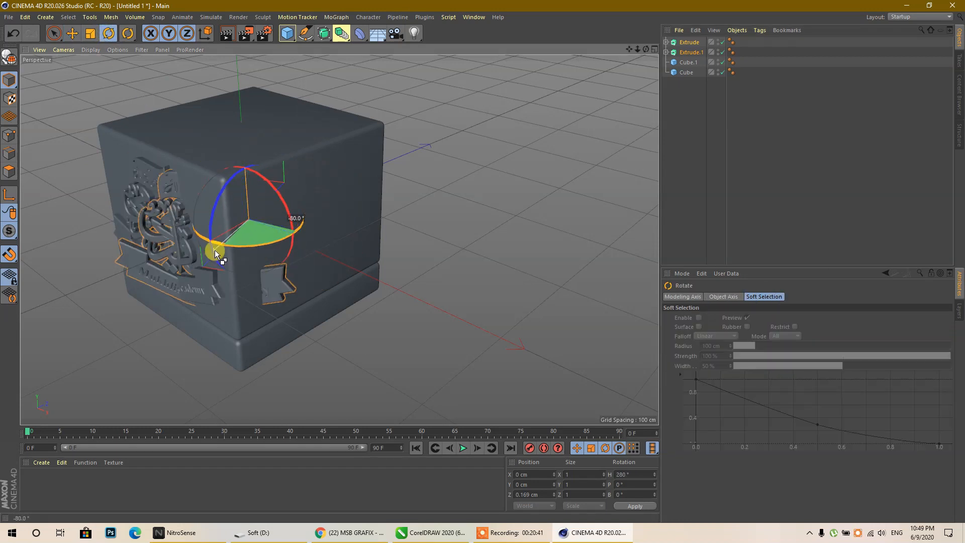
{"action": "key", "text": "ctrl+z"}
- Rotate-copy both logos around the cube and set the copies' heading to 270°
{"action": "left_click", "coordinate": [680, 136]}
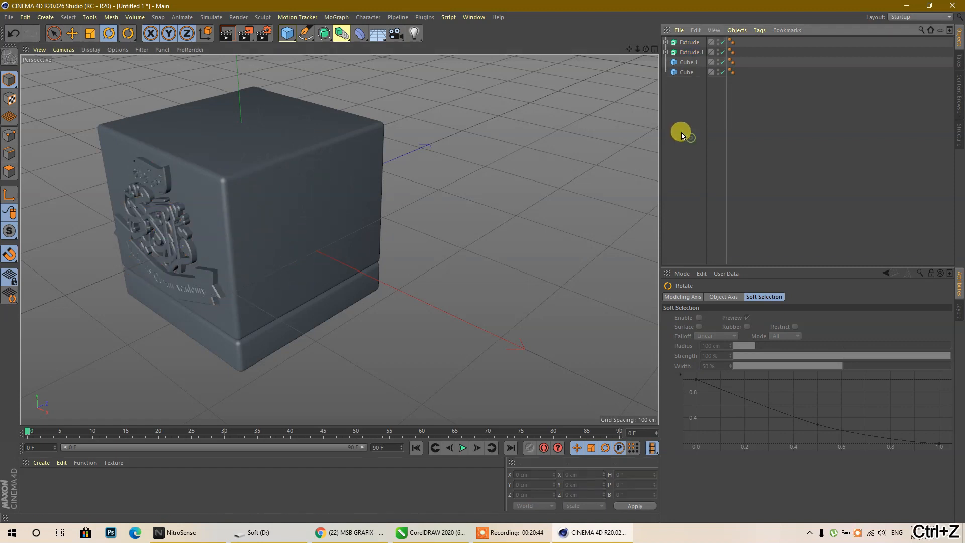
{"action": "left_click", "coordinate": [688, 53]}
{"action": "left_click", "coordinate": [688, 42], "text": "shift"}
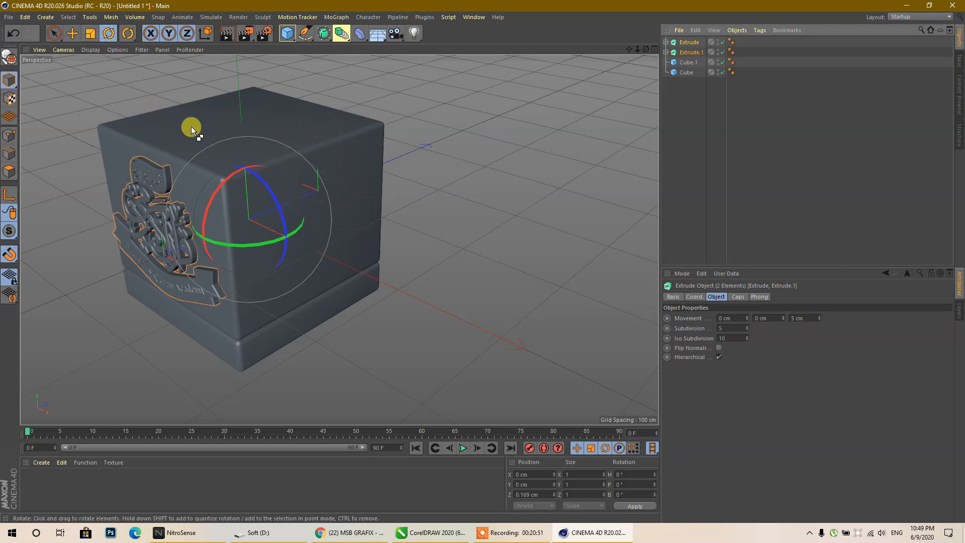
{"action": "left_click_drag", "start_coordinate": [276, 240], "coordinate": [178, 237], "text": "ctrl"}
{"action": "left_click", "coordinate": [642, 476]}
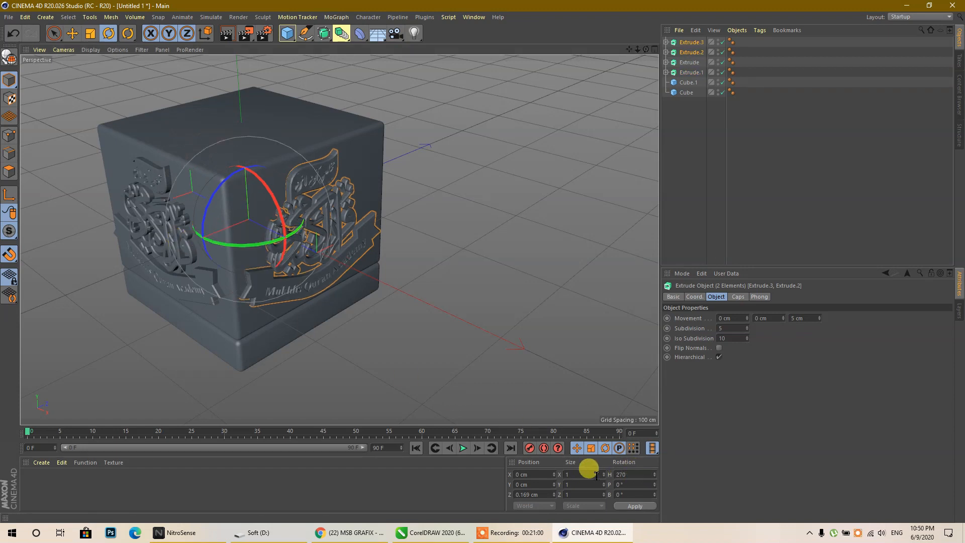
{"action": "key", "text": "Return"}
{"action": "left_click", "coordinate": [354, 393]}
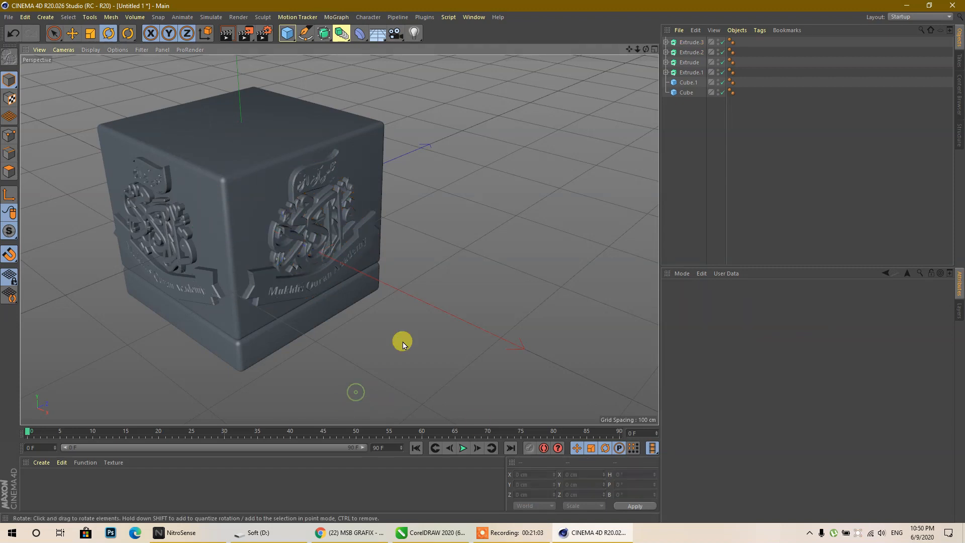
{"action": "left_click_drag", "start_coordinate": [646, 49], "coordinate": [827, 28]}
{"action": "scroll", "coordinate": [513, 138], "scroll_direction": "up", "scroll_amount": 4}
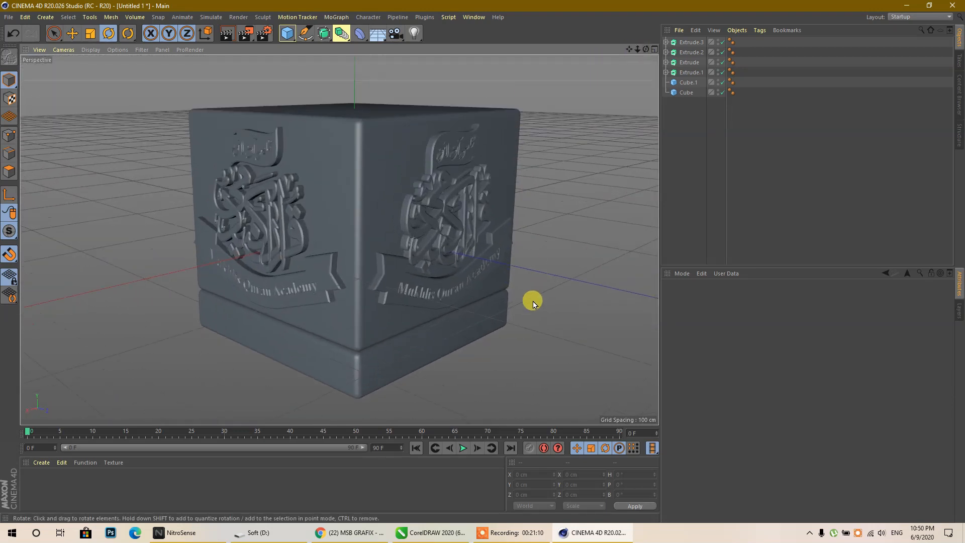
- Add a null and place the four logo extrudes and the main Cube inside it, leaving Cube.1 out
{"action": "left_click_drag", "start_coordinate": [629, 49], "coordinate": [613, 36]}
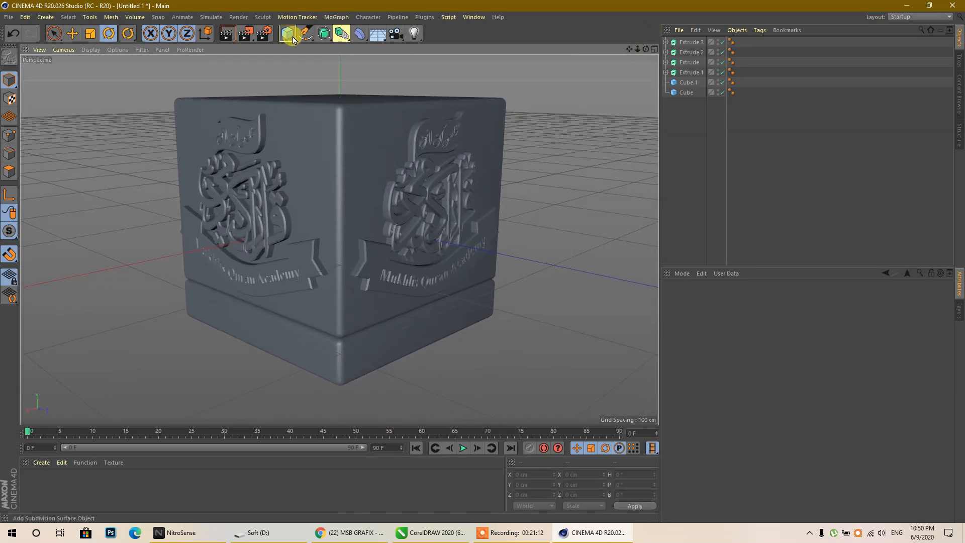
{"action": "left_click_drag", "start_coordinate": [281, 37], "coordinate": [314, 44]}
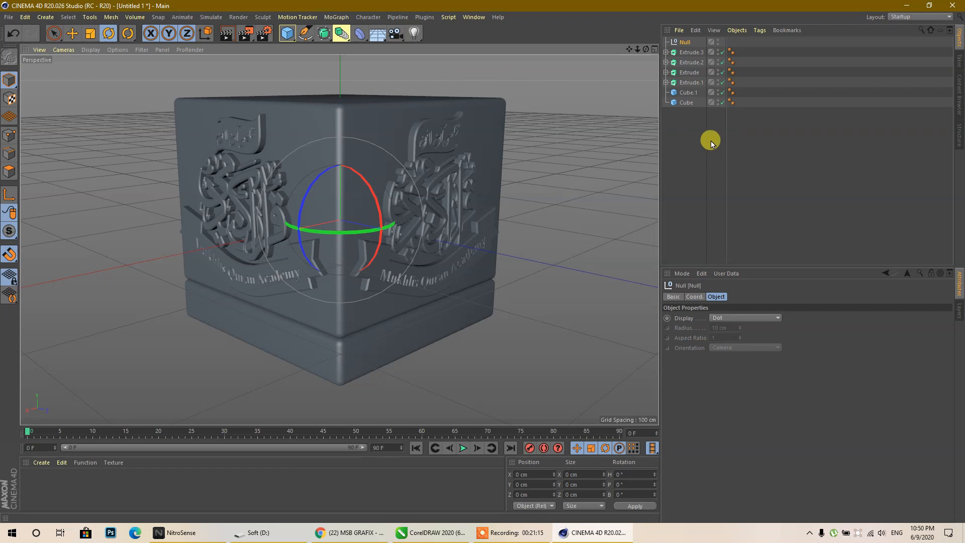
{"action": "left_click", "coordinate": [690, 82]}
{"action": "left_click", "coordinate": [687, 53], "text": "shift"}
{"action": "left_click_drag", "start_coordinate": [684, 45], "coordinate": [682, 43]}
{"action": "left_click", "coordinate": [683, 94]}
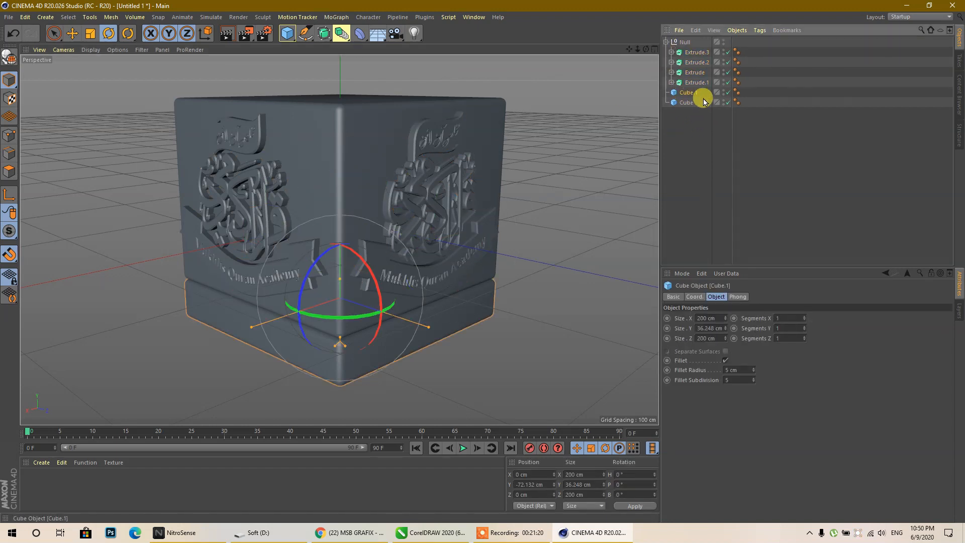
{"action": "left_click_drag", "start_coordinate": [691, 103], "coordinate": [687, 95]}
{"action": "left_click", "coordinate": [667, 44]}
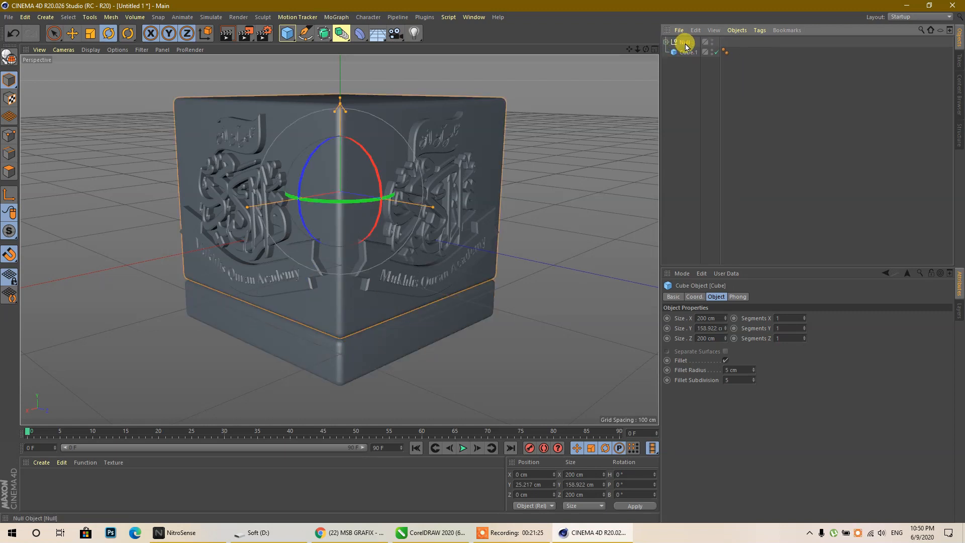
- Rename the new null to 'UP'
{"action": "double_click", "coordinate": [685, 42]}
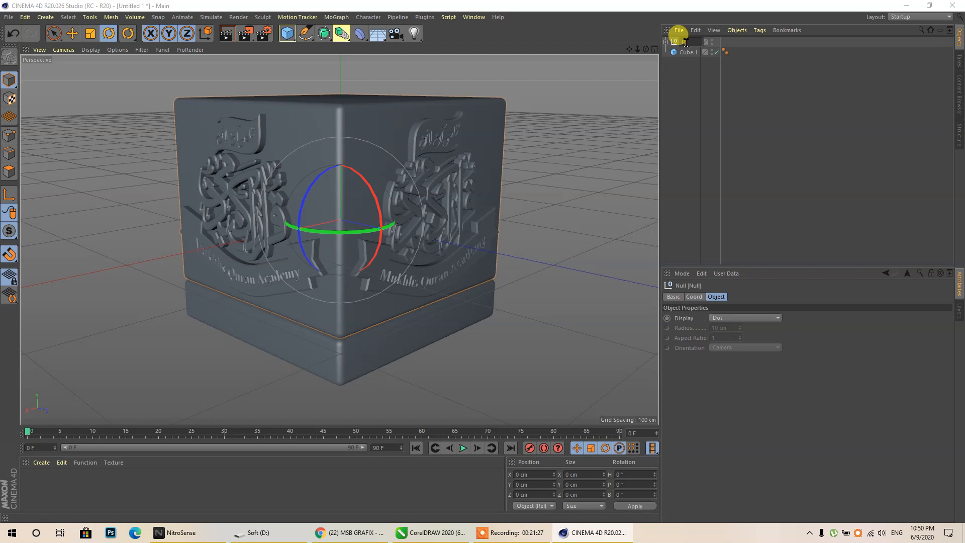
{"action": "type", "text": "UP"}
{"action": "key", "text": "Return"}
{"action": "left_click", "coordinate": [693, 101]}
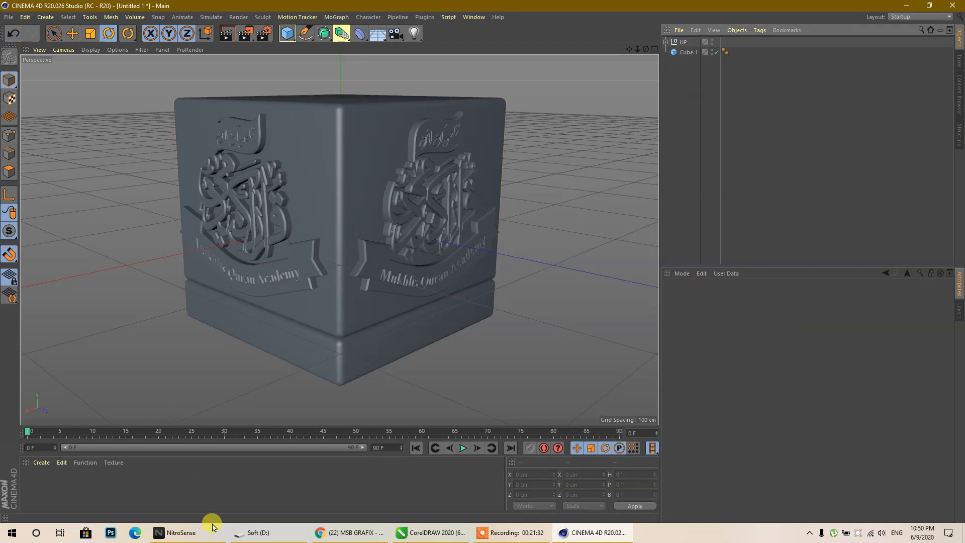
- In CorelDRAW, accept the Skype logo trace and separate its white S from the blue shape
{"action": "left_click", "coordinate": [432, 532]}
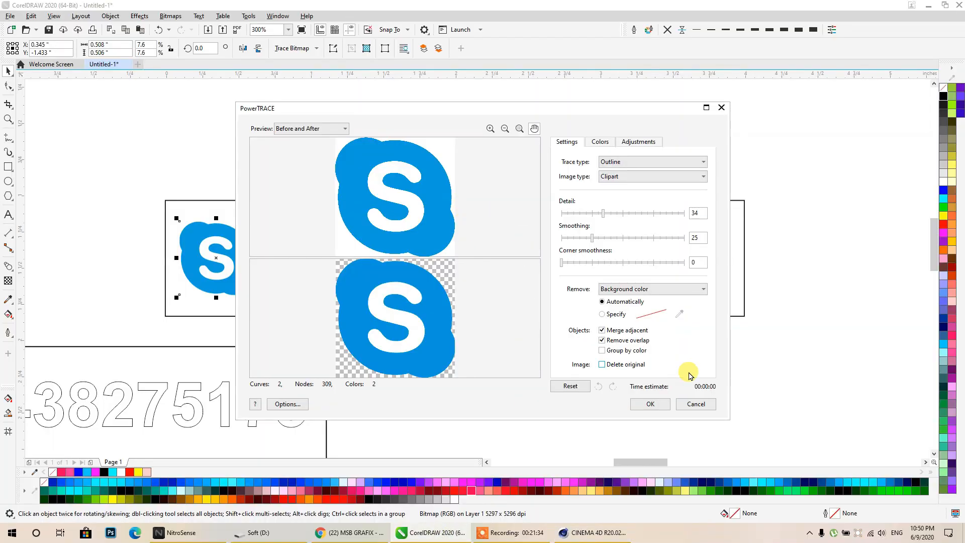
{"action": "left_click", "coordinate": [648, 405]}
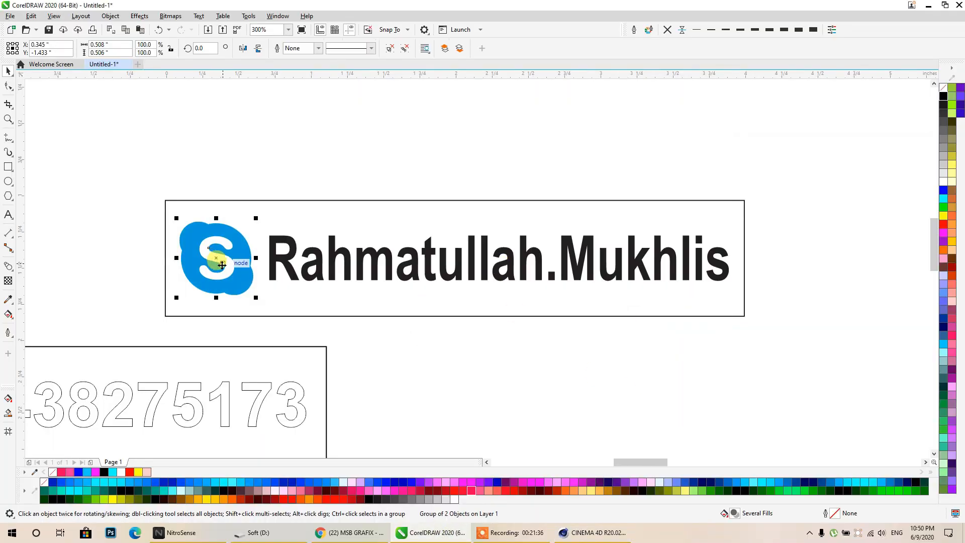
{"action": "left_click", "coordinate": [234, 253]}
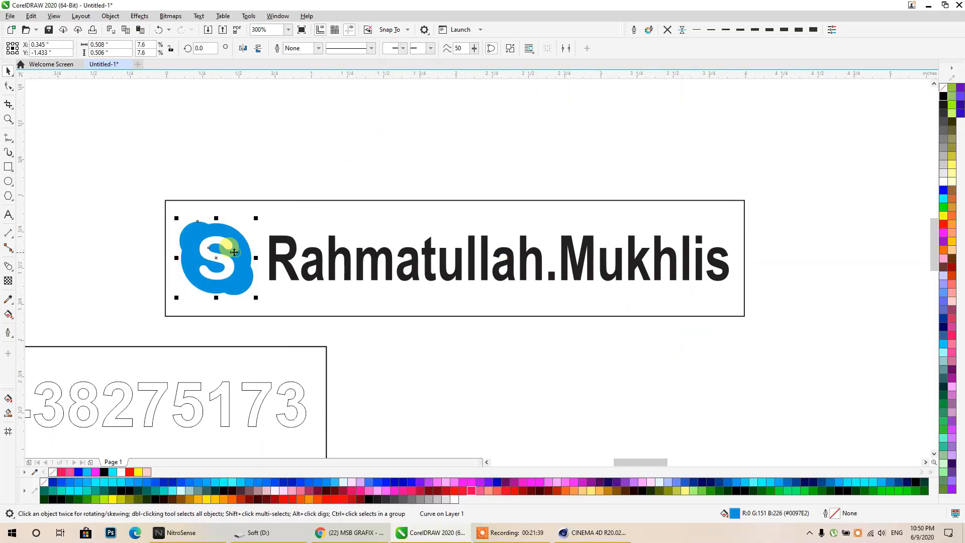
{"action": "left_click", "coordinate": [258, 163]}
{"action": "left_click", "coordinate": [219, 242]}
{"action": "left_click", "coordinate": [187, 249], "text": "shift"}
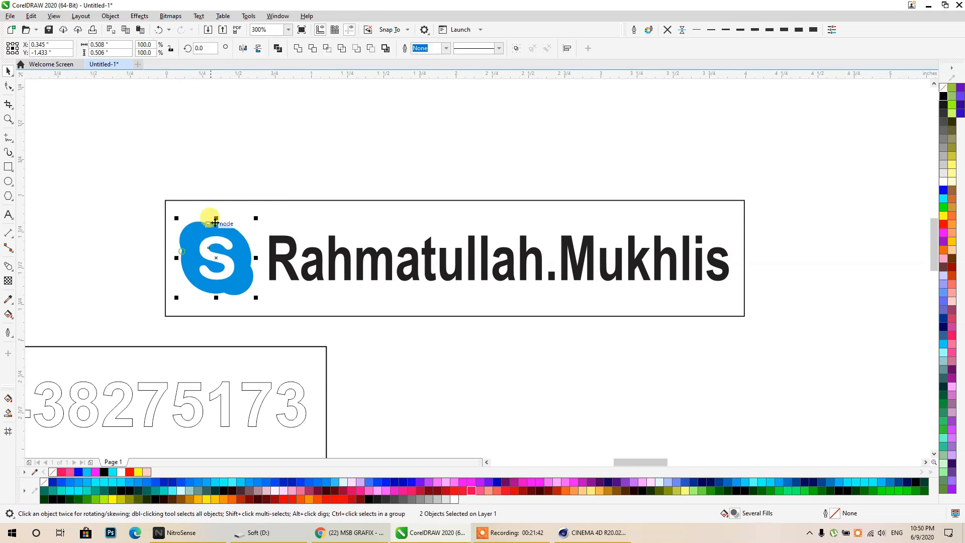
{"action": "left_click", "coordinate": [314, 51]}
{"action": "left_click", "coordinate": [307, 120]}
{"action": "left_click_drag", "start_coordinate": [228, 241], "coordinate": [286, 121]}
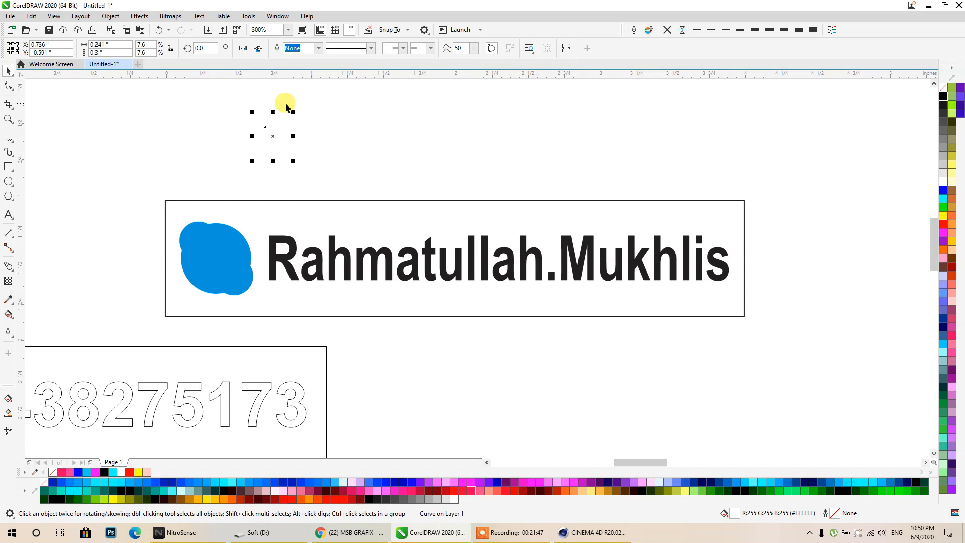
{"action": "left_click", "coordinate": [270, 103]}
{"action": "key", "text": "ctrl+z"}
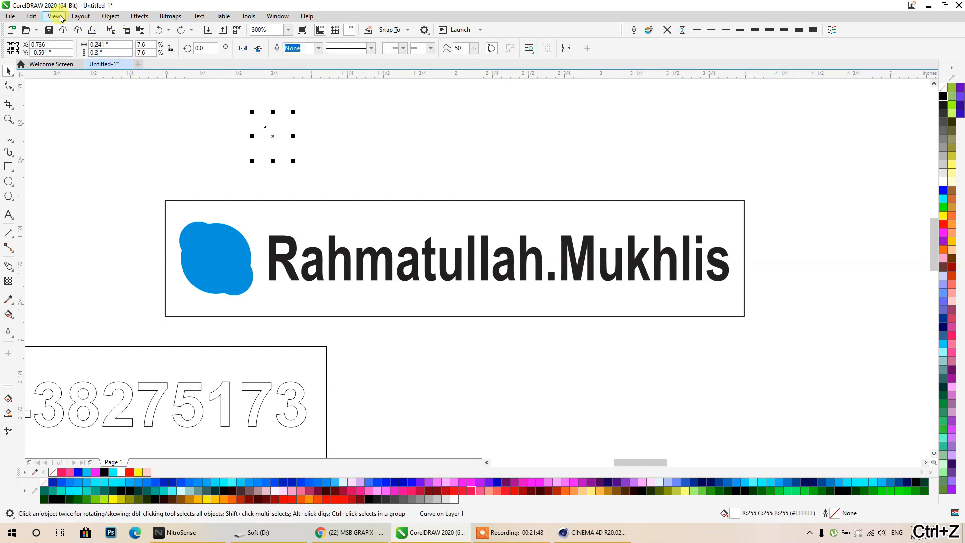
- In wireframe view, centre the S on the Skype outline and combine them into one shape
{"action": "left_click", "coordinate": [55, 17]}
{"action": "left_click", "coordinate": [80, 29]}
{"action": "left_click", "coordinate": [74, 165]}
{"action": "left_click_drag", "start_coordinate": [207, 253], "coordinate": [376, 133]}
{"action": "left_click", "coordinate": [280, 139], "text": "shift"}
{"action": "key", "text": "e"}
{"action": "key", "text": "c"}
{"action": "left_click", "coordinate": [283, 49]}
{"action": "left_click", "coordinate": [331, 134]}
- Move the grey Skype bitmap out of the frame and bring the Skype outline into it
{"action": "left_click_drag", "start_coordinate": [295, 153], "coordinate": [359, 153]}
{"action": "left_click_drag", "start_coordinate": [217, 252], "coordinate": [59, 248]}
{"action": "key", "text": "ctrl+z"}
{"action": "left_click_drag", "start_coordinate": [188, 229], "coordinate": [94, 98]}
{"action": "left_click_drag", "start_coordinate": [310, 161], "coordinate": [191, 284]}
- Shrink the name text slightly, convert it to curves and combine it with the Skype icon
{"action": "left_click", "coordinate": [270, 271]}
{"action": "left_click_drag", "start_coordinate": [499, 284], "coordinate": [500, 280], "text": "shift"}
{"action": "left_click", "coordinate": [244, 260], "text": "shift"}
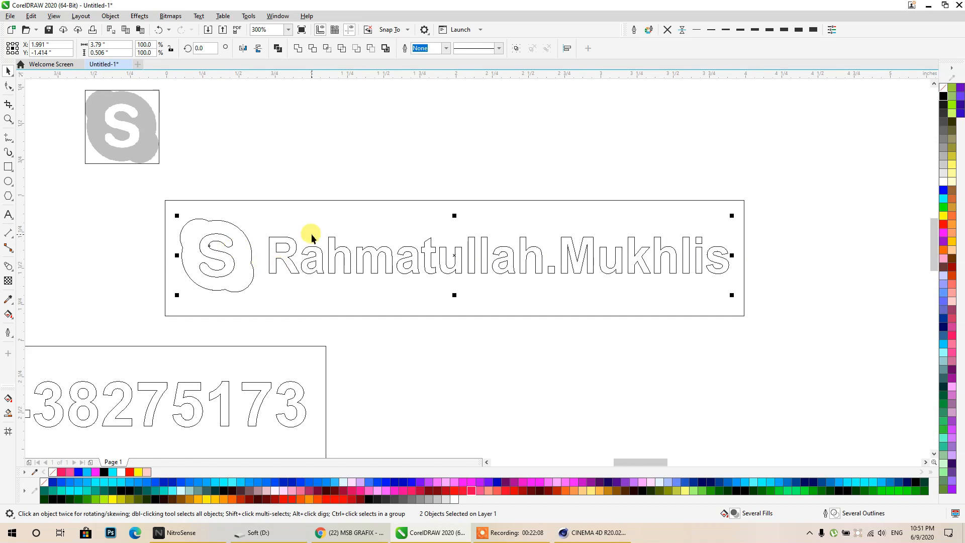
{"action": "key", "text": "ctrl+q"}
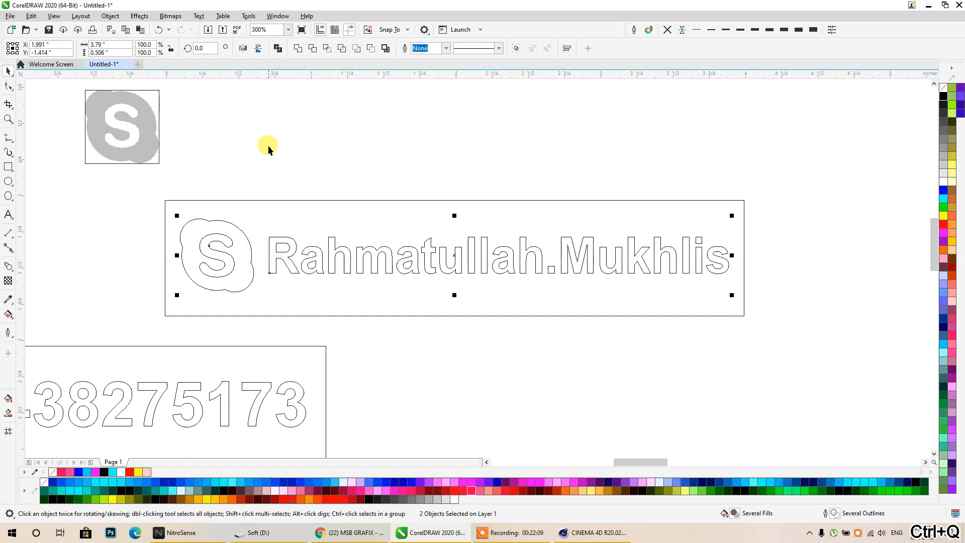
{"action": "left_click", "coordinate": [275, 52]}
- Trim the Skype-and-name shape out of the frame rectangle and move the trimmed rectangle aside
{"action": "left_click", "coordinate": [254, 211], "text": "shift"}
{"action": "key", "text": "e"}
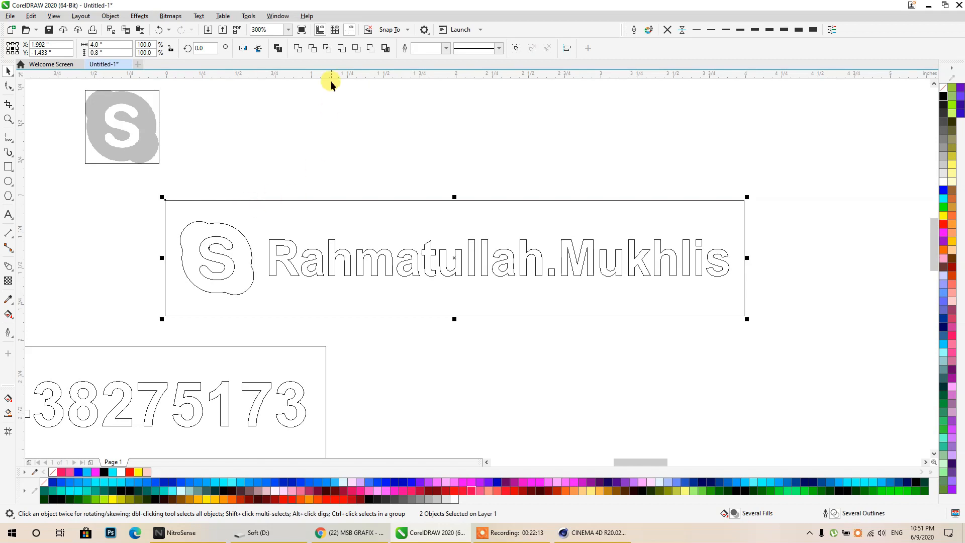
{"action": "left_click", "coordinate": [313, 51]}
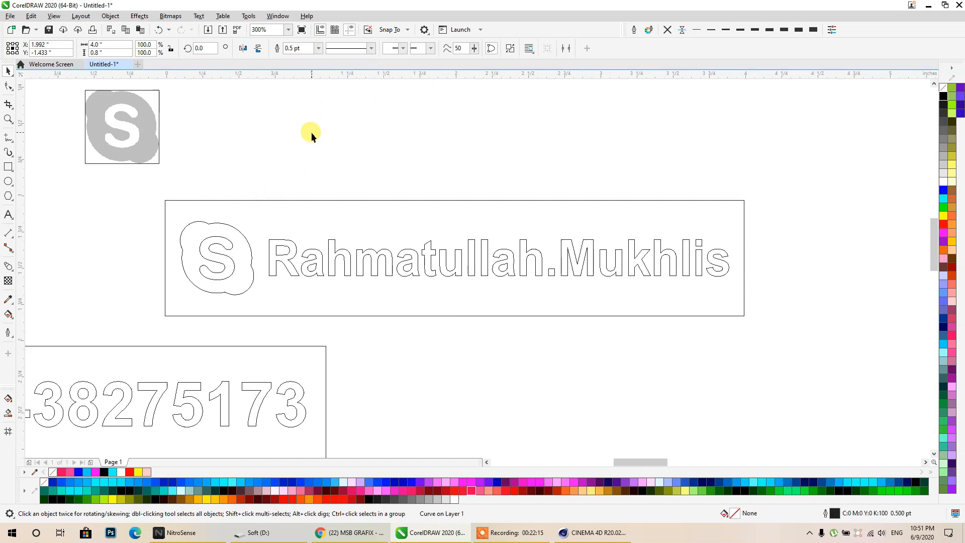
{"action": "left_click_drag", "start_coordinate": [311, 262], "coordinate": [334, 384]}
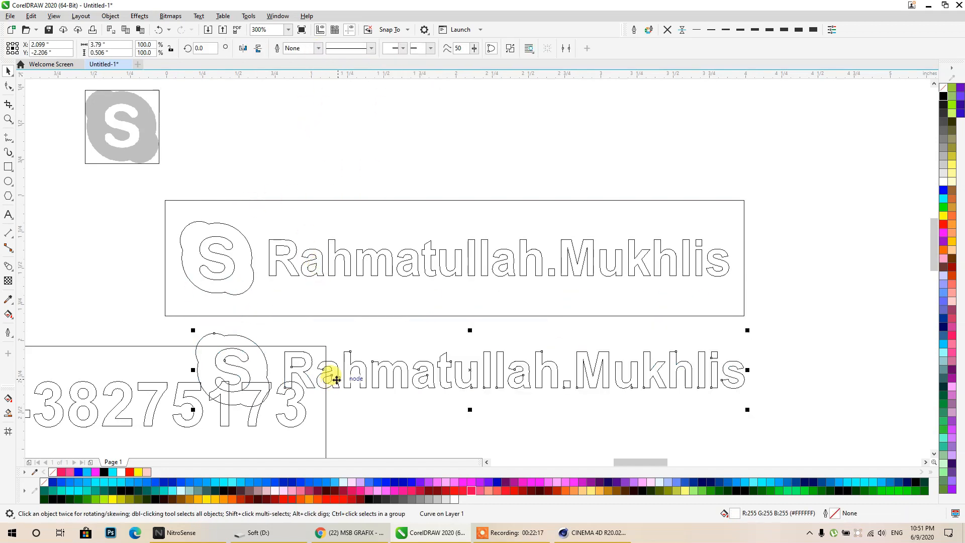
{"action": "key", "text": "Delete"}
{"action": "left_click_drag", "start_coordinate": [347, 316], "coordinate": [455, 261]}
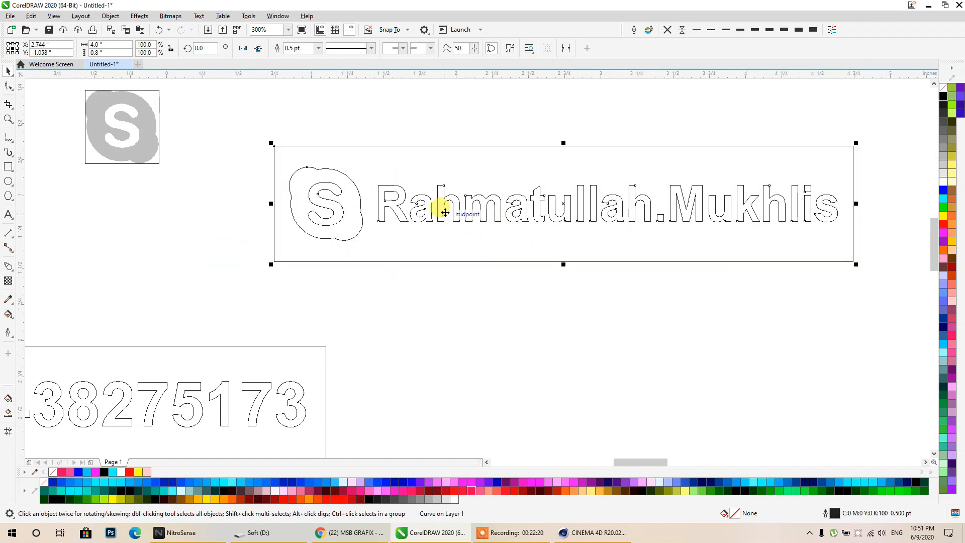
- Restore the deleted Skype-and-name outline, reposition it and the phone-number text, and reselect it
{"action": "scroll", "coordinate": [444, 212], "scroll_direction": "down", "scroll_amount": 4}
{"action": "middle_click_drag", "start_coordinate": [445, 212], "coordinate": [406, 212]}
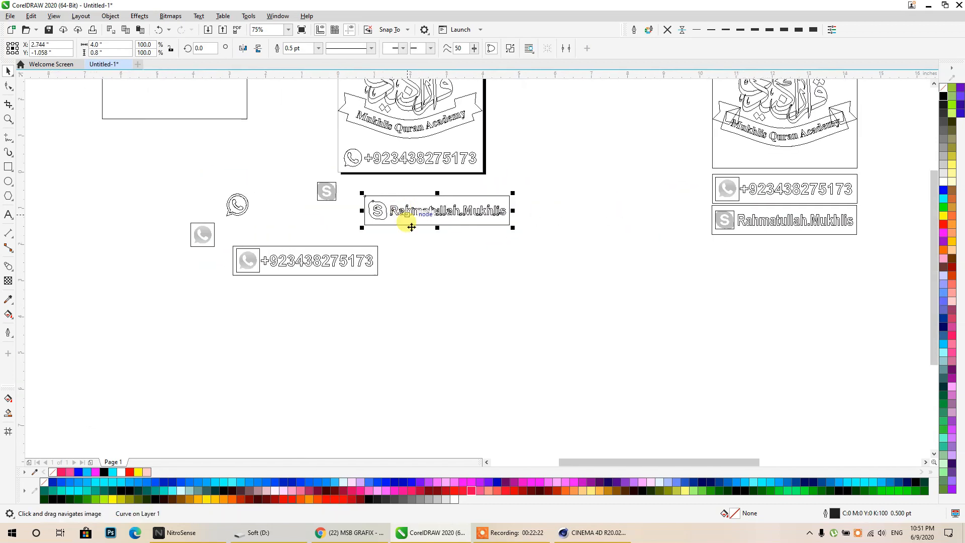
{"action": "key", "text": "ctrl+z"}
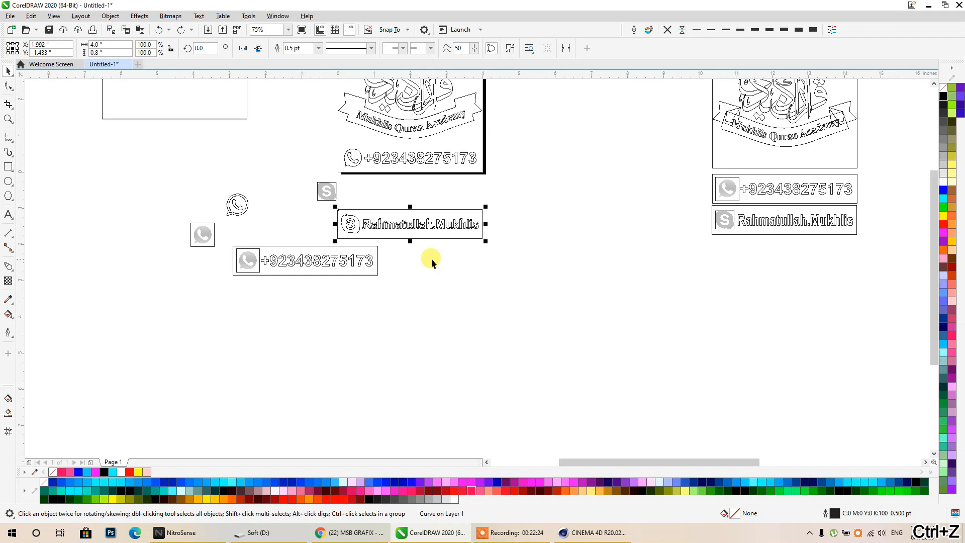
{"action": "left_click_drag", "start_coordinate": [446, 265], "coordinate": [562, 346]}
{"action": "left_click_drag", "start_coordinate": [447, 157], "coordinate": [563, 308]}
{"action": "scroll", "coordinate": [553, 352], "scroll_direction": "up", "scroll_amount": 4}
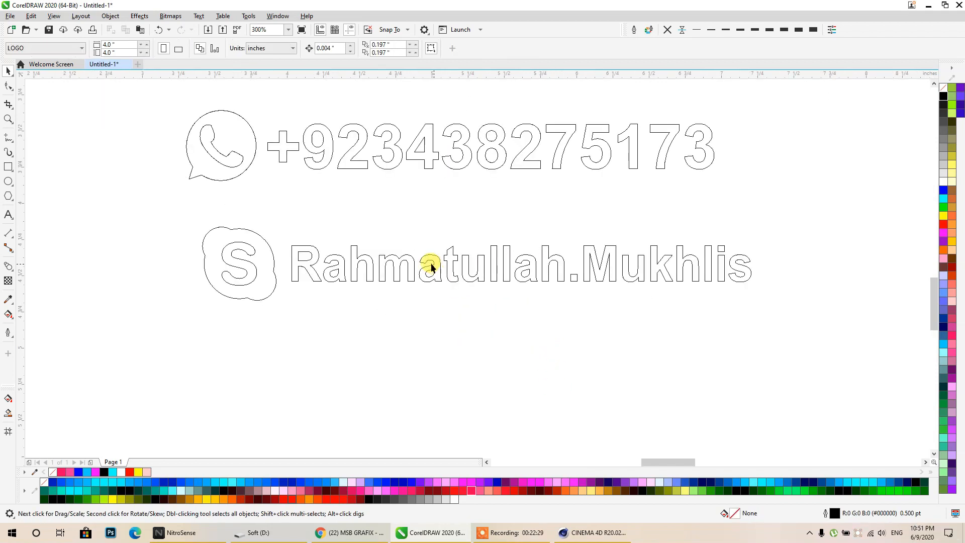
{"action": "left_click", "coordinate": [412, 262]}
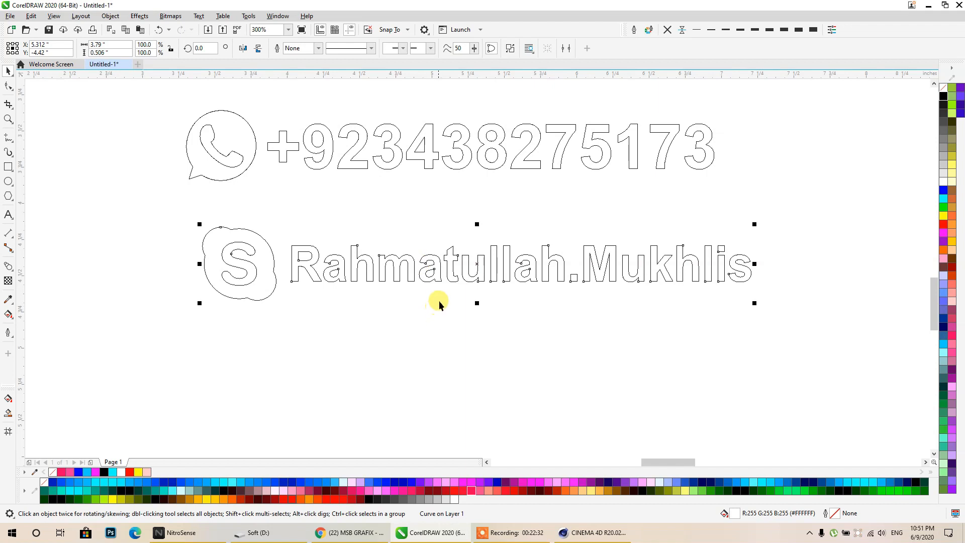
{"action": "left_click", "coordinate": [353, 163]}
{"action": "left_click", "coordinate": [373, 272]}
{"action": "left_click", "coordinate": [373, 273]}
- Export only the selected outline as Illustrator file ss3
{"action": "key", "text": "ctrl+e"}
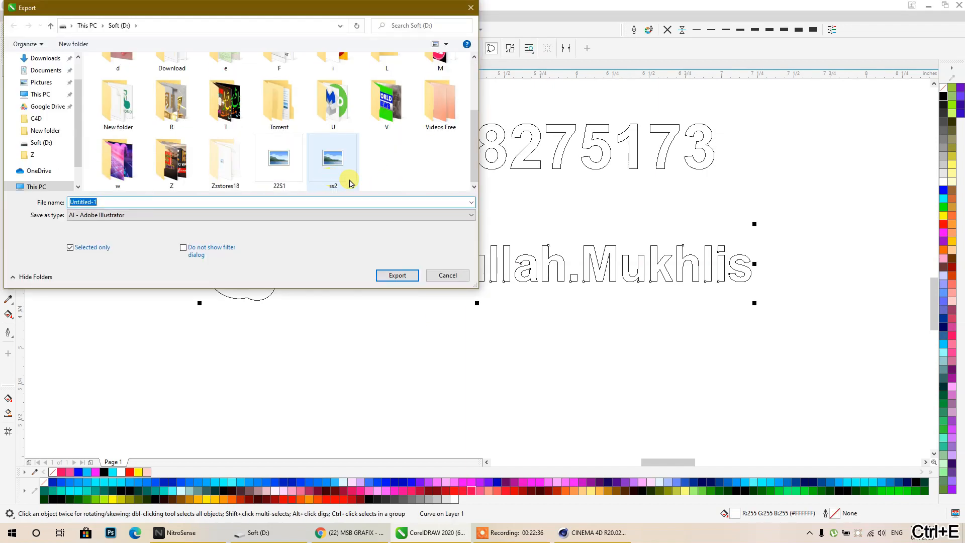
{"action": "left_click", "coordinate": [332, 173]}
{"action": "left_click", "coordinate": [132, 203]}
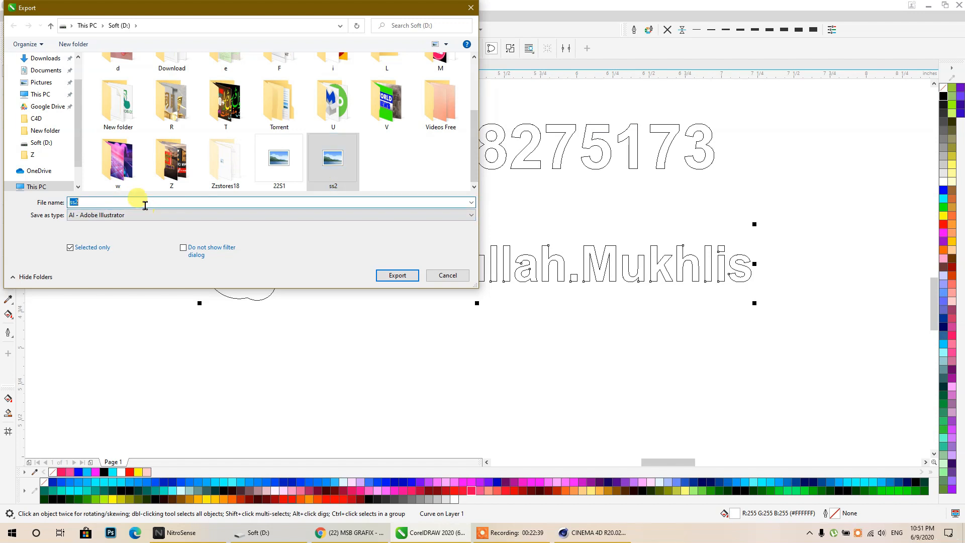
{"action": "key", "text": "BackSpace"}
{"action": "type", "text": "3"}
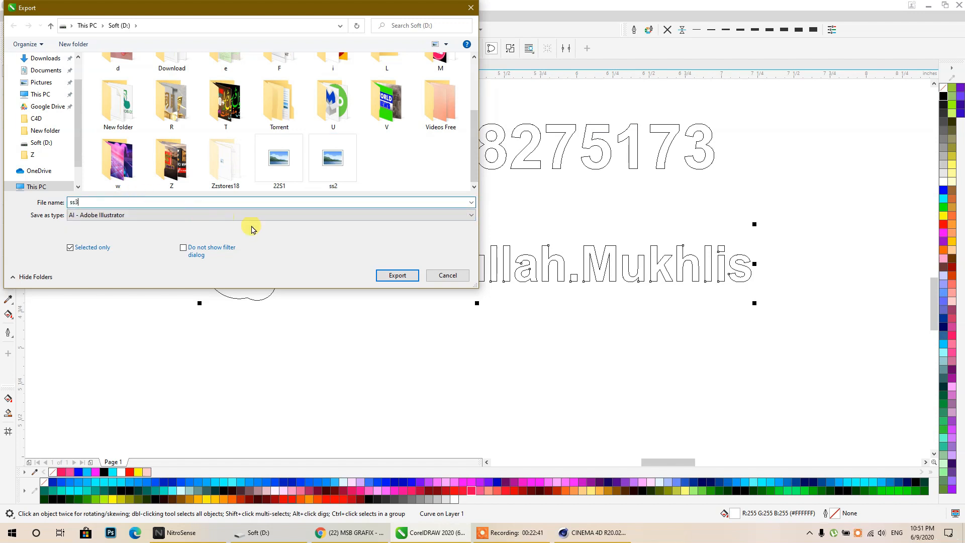
{"action": "left_click", "coordinate": [396, 276]}
{"action": "left_click", "coordinate": [361, 226]}
{"action": "left_click", "coordinate": [569, 364]}
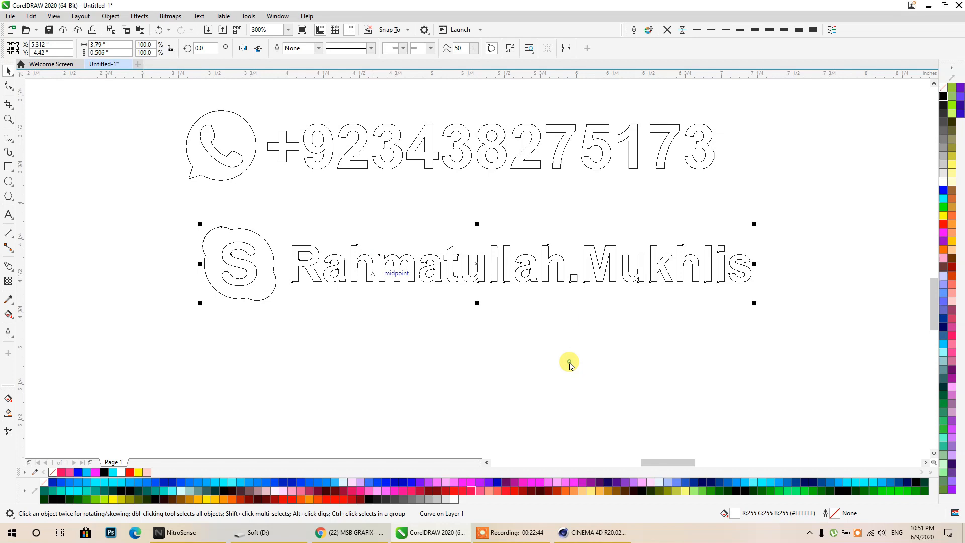
{"action": "left_click", "coordinate": [593, 532]}
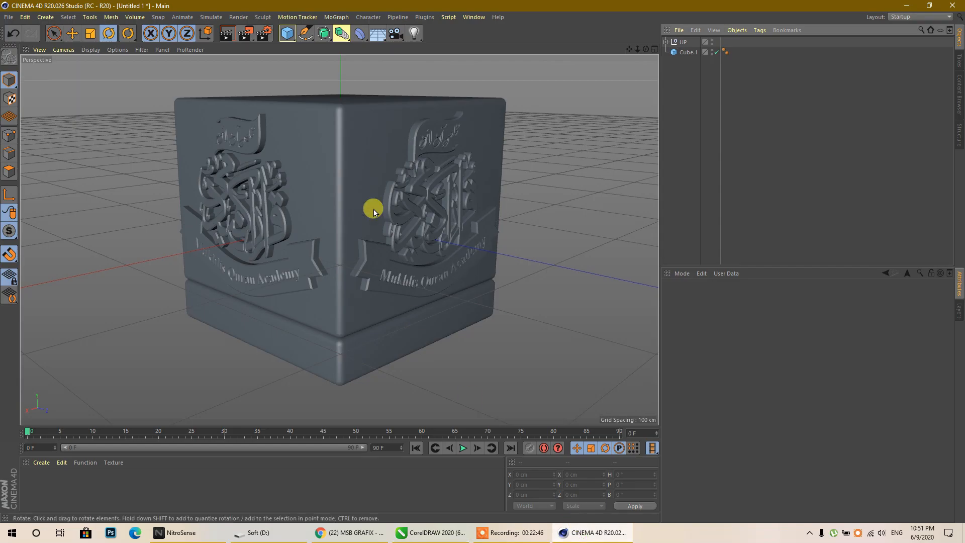
- Merge the ss2 Illustrator outline file into the scene with default import settings
{"action": "left_click", "coordinate": [9, 16]}
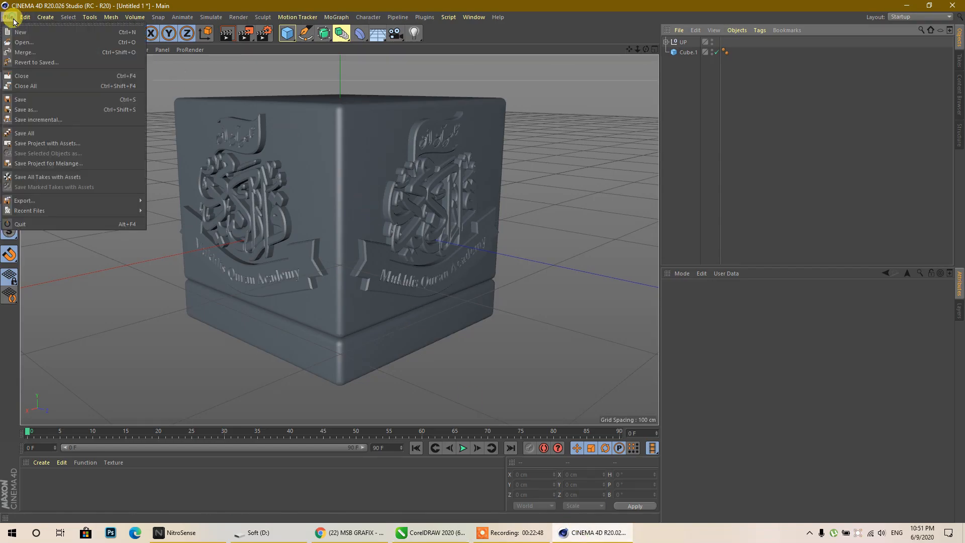
{"action": "left_click", "coordinate": [35, 53]}
{"action": "scroll", "coordinate": [265, 211], "scroll_direction": "down", "scroll_amount": 5}
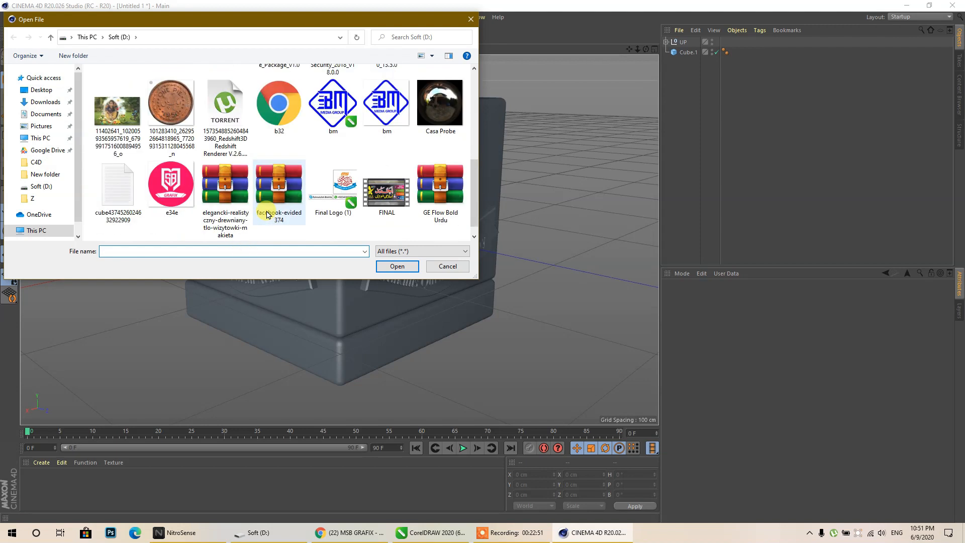
{"action": "left_click", "coordinate": [387, 269]}
{"action": "left_click", "coordinate": [310, 376]}
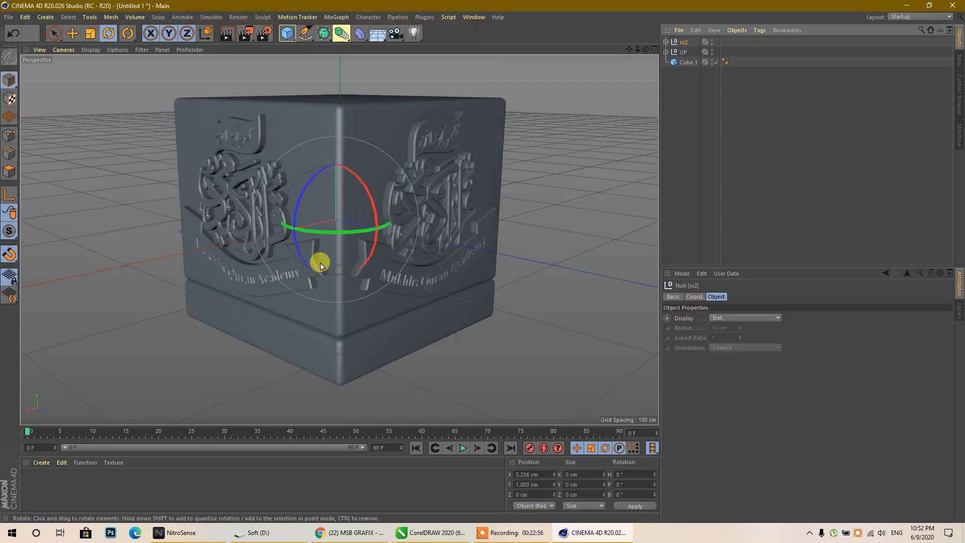
- Move the imported phone-number outline out beside the cube and forward, then scale it up
{"action": "left_click", "coordinate": [72, 33]}
{"action": "left_click_drag", "start_coordinate": [263, 238], "coordinate": [102, 265]}
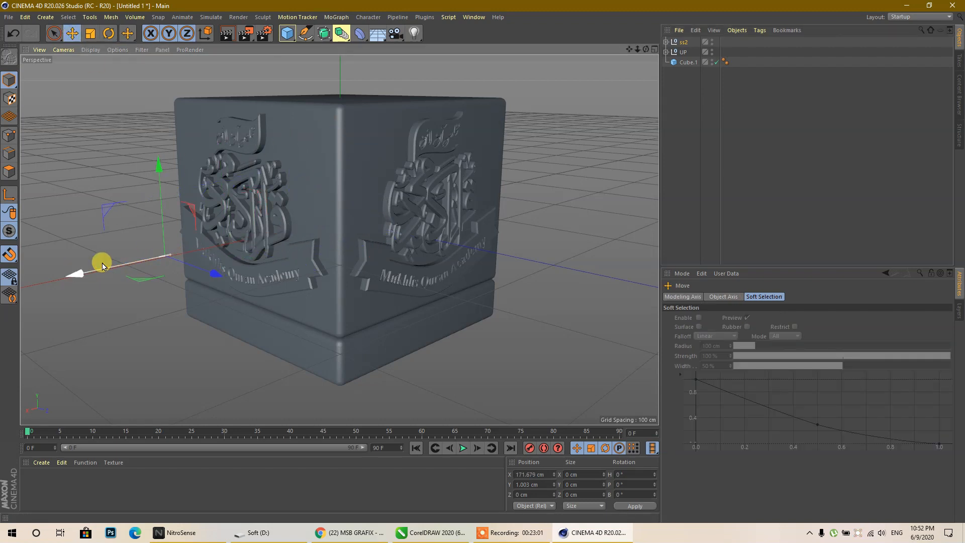
{"action": "scroll", "coordinate": [160, 259], "scroll_direction": "up", "scroll_amount": 10}
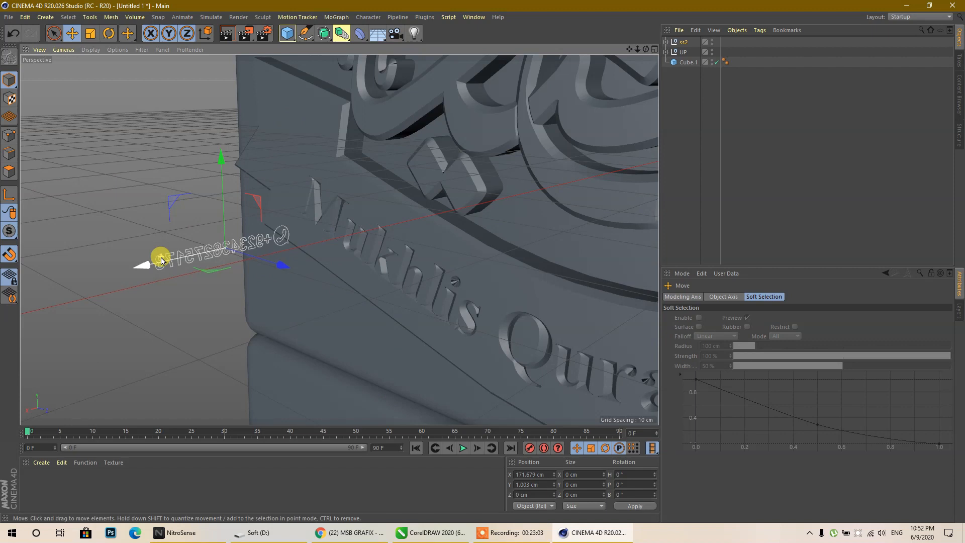
{"action": "scroll", "coordinate": [302, 226], "scroll_direction": "down", "scroll_amount": 10}
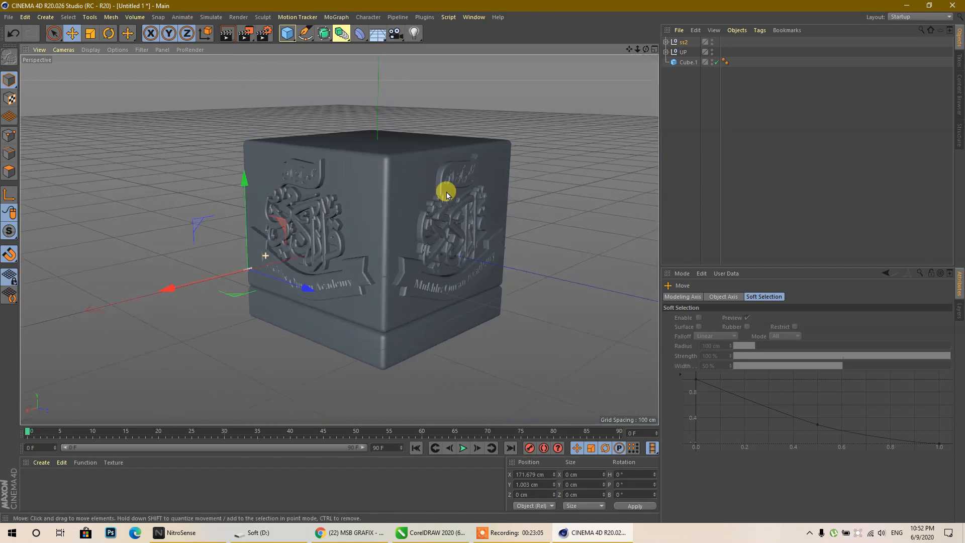
{"action": "left_click_drag", "start_coordinate": [646, 49], "coordinate": [768, 52]}
{"action": "key", "text": "ctrl+z"}
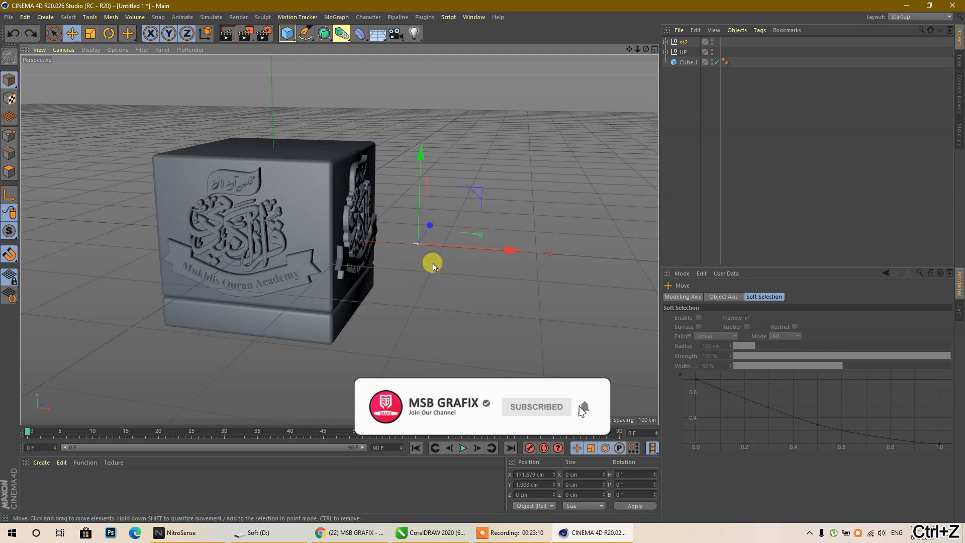
{"action": "left_click_drag", "start_coordinate": [426, 225], "coordinate": [561, 123]}
{"action": "left_click", "coordinate": [91, 33]}
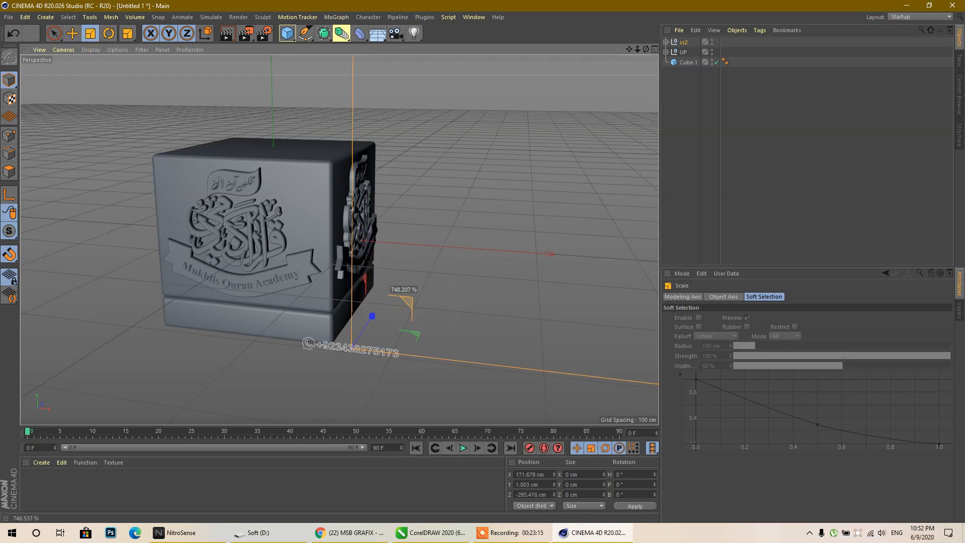
{"action": "left_click_drag", "start_coordinate": [408, 300], "coordinate": [462, 208]}
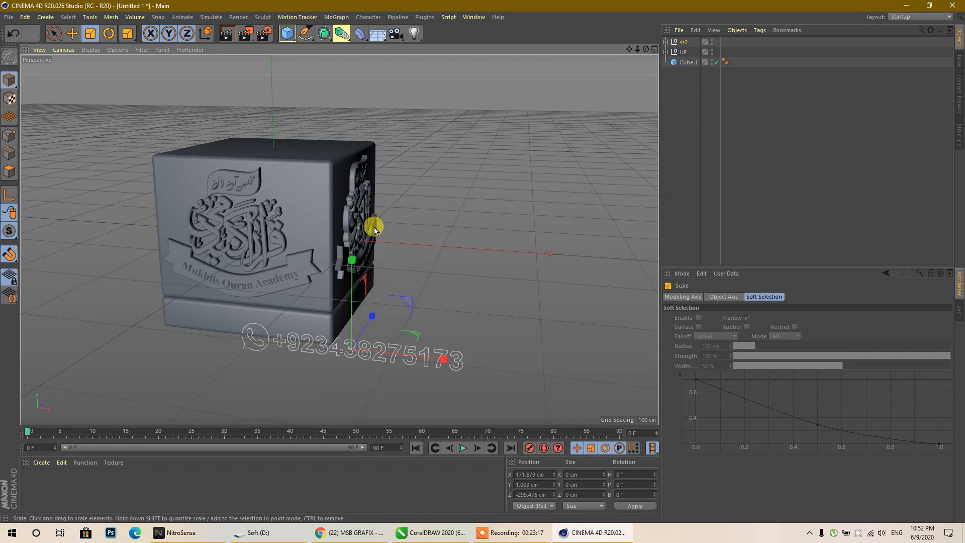
- In the Front view, lower and centre the outline on the base slab at Y −72.204 cm
{"action": "middle_click", "coordinate": [279, 168]}
{"action": "middle_click", "coordinate": [493, 302]}
{"action": "left_click", "coordinate": [80, 34]}
{"action": "left_click_drag", "start_coordinate": [483, 160], "coordinate": [478, 224]}
{"action": "left_click_drag", "start_coordinate": [576, 313], "coordinate": [345, 323]}
{"action": "scroll", "coordinate": [334, 316], "scroll_direction": "up", "scroll_amount": 5}
{"action": "left_click_drag", "start_coordinate": [313, 210], "coordinate": [312, 222]}
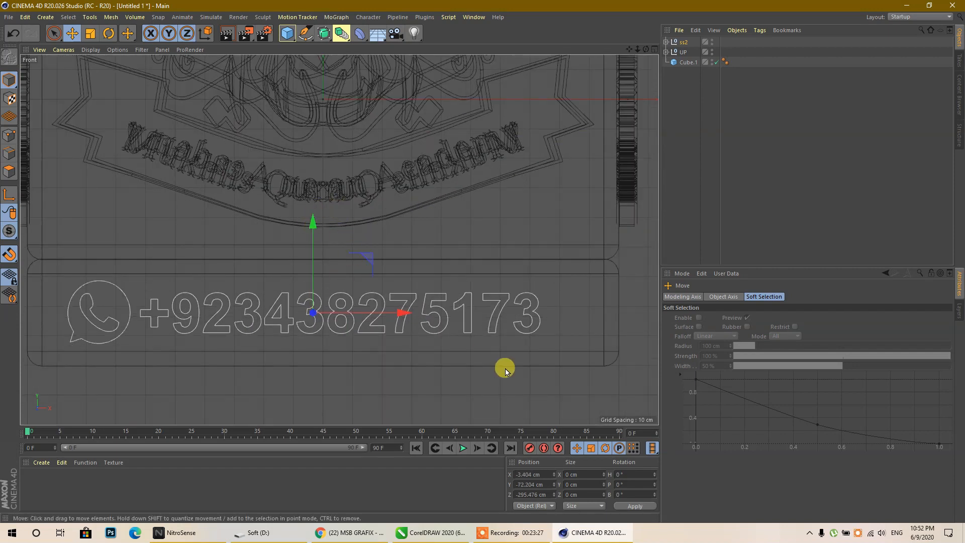
{"action": "left_click_drag", "start_coordinate": [400, 316], "coordinate": [419, 316]}
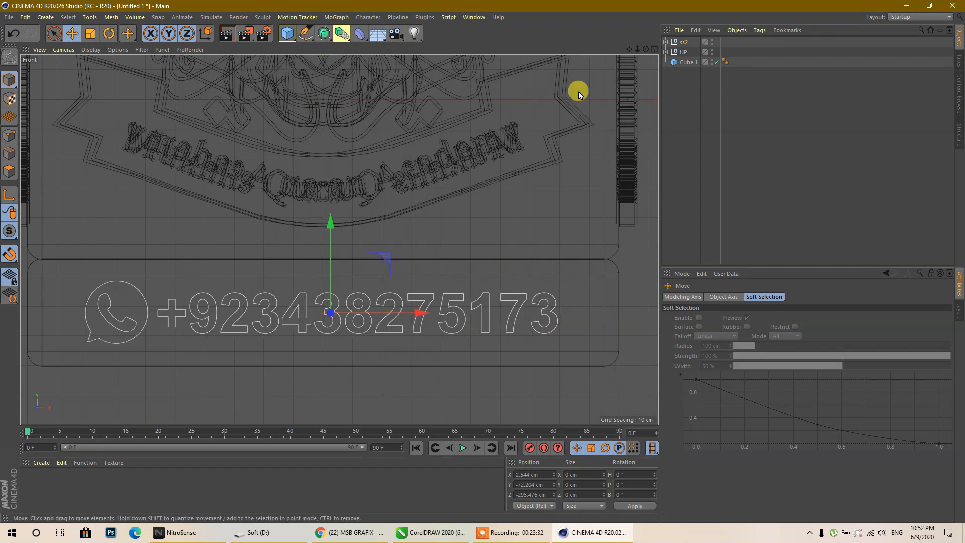
- Merge all paths of the imported ss2 group into a single spline, ss2.1
{"action": "left_click", "coordinate": [665, 43]}
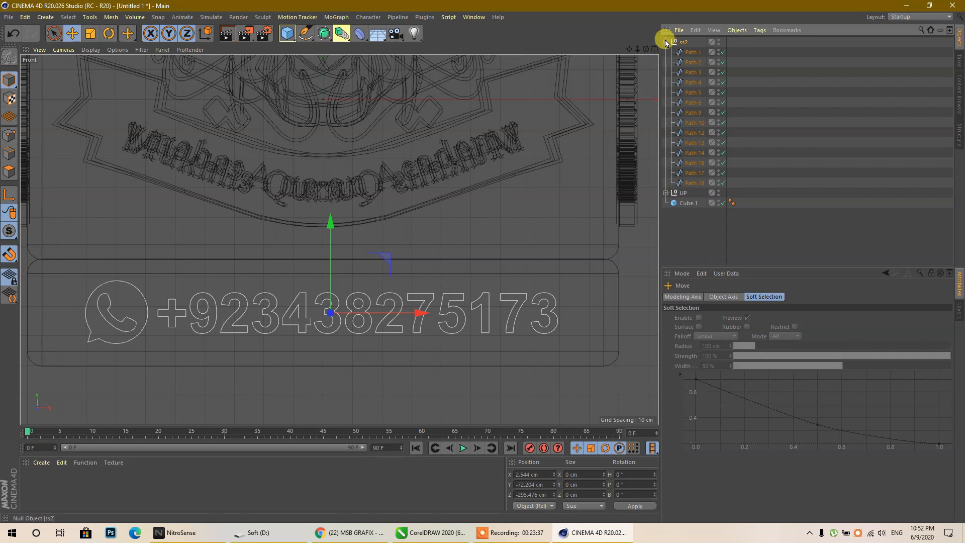
{"action": "left_click", "coordinate": [665, 43]}
{"action": "right_click", "coordinate": [682, 42]}
{"action": "left_click", "coordinate": [723, 222]}
{"action": "right_click", "coordinate": [685, 40]}
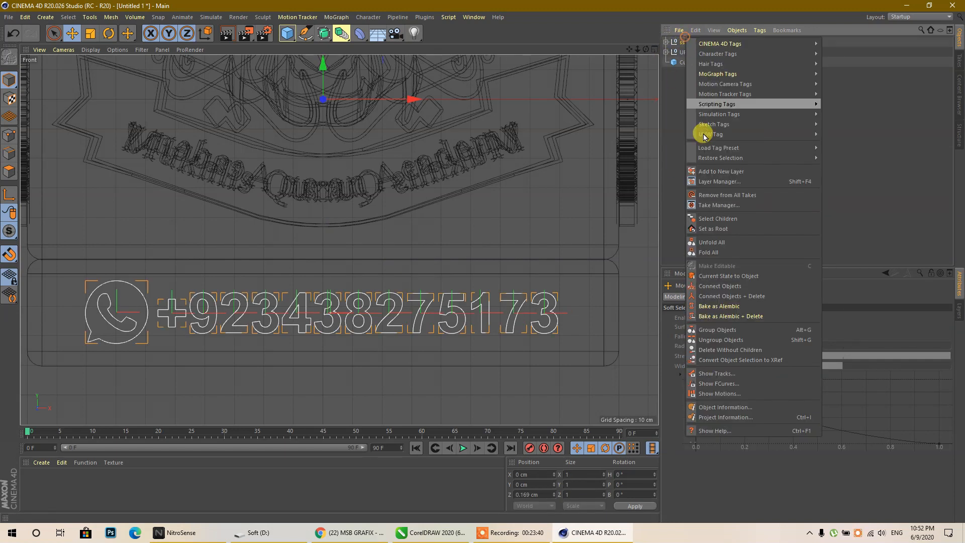
{"action": "left_click", "coordinate": [739, 297]}
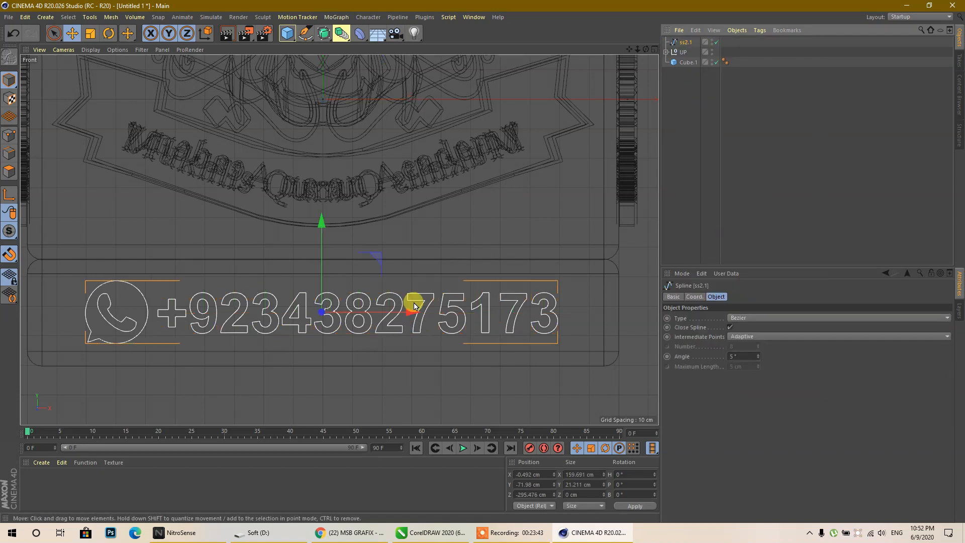
- Put the ss2.1 spline inside a new Extrude and move it back against the base
{"action": "middle_click", "coordinate": [401, 279]}
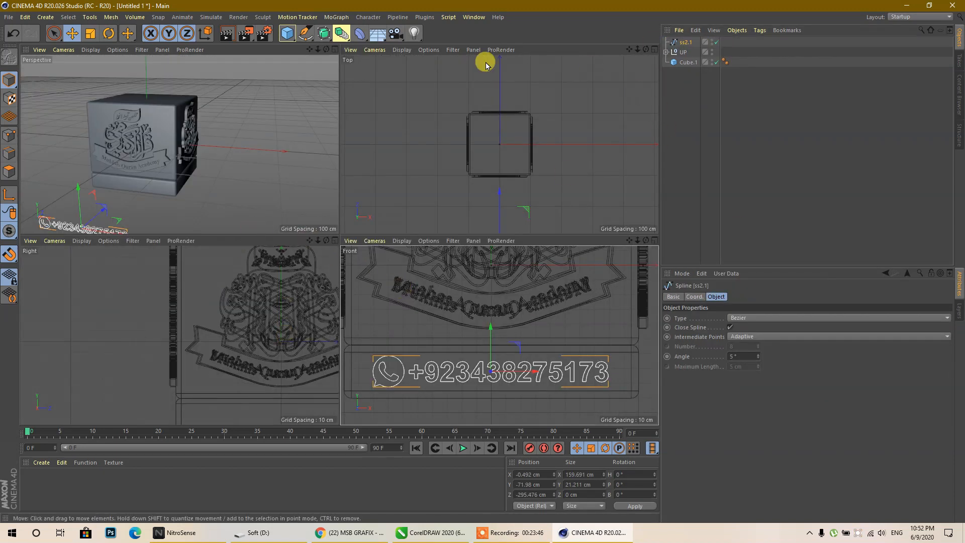
{"action": "left_click_drag", "start_coordinate": [323, 33], "coordinate": [458, 52]}
{"action": "left_click_drag", "start_coordinate": [678, 53], "coordinate": [688, 46]}
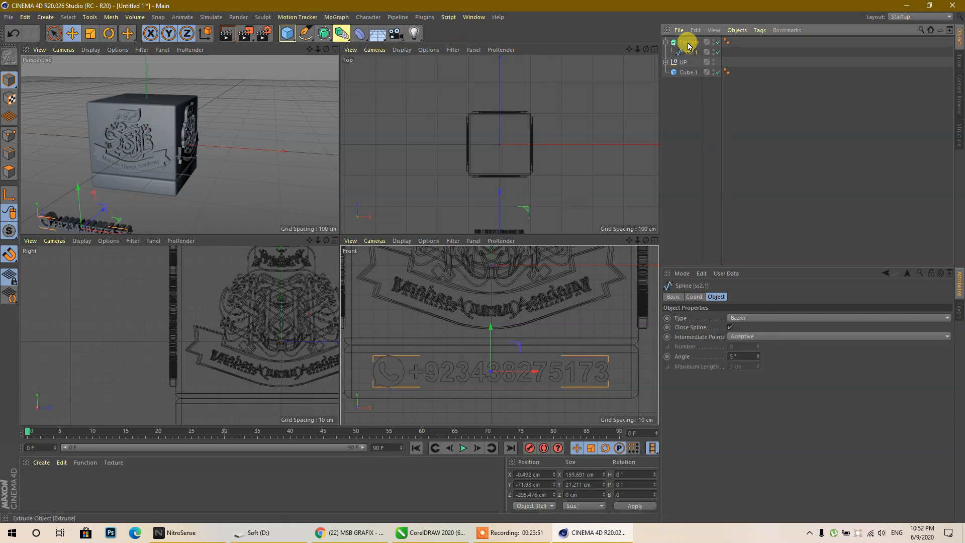
{"action": "left_click", "coordinate": [666, 42]}
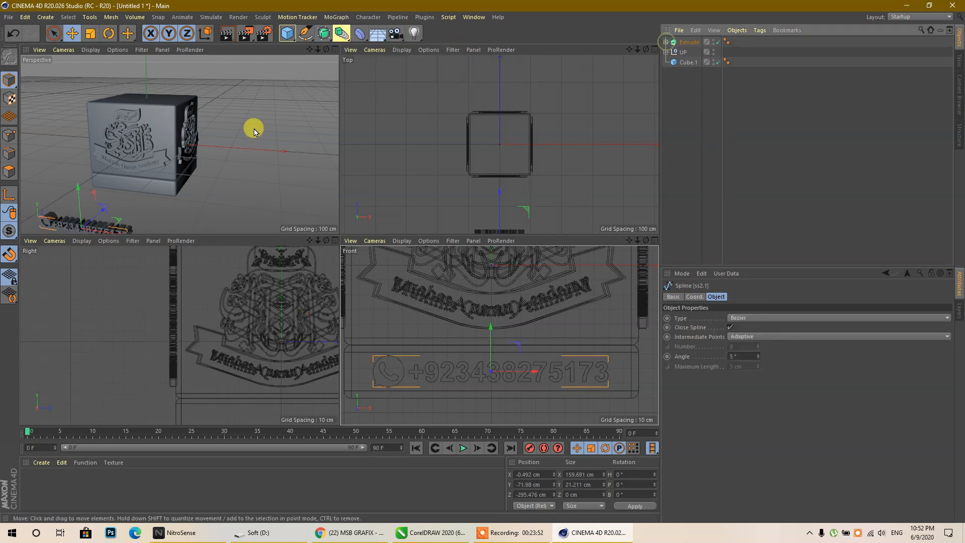
{"action": "middle_click", "coordinate": [101, 210]}
{"action": "left_click_drag", "start_coordinate": [181, 374], "coordinate": [252, 276]}
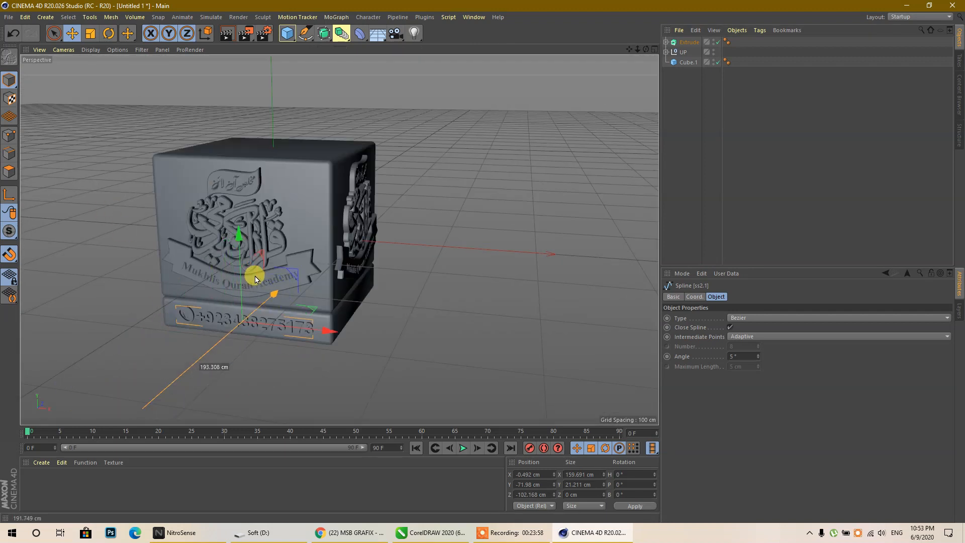
{"action": "middle_click", "coordinate": [228, 345]}
{"action": "middle_click", "coordinate": [220, 373]}
{"action": "scroll", "coordinate": [319, 386], "scroll_direction": "down", "scroll_amount": 3}
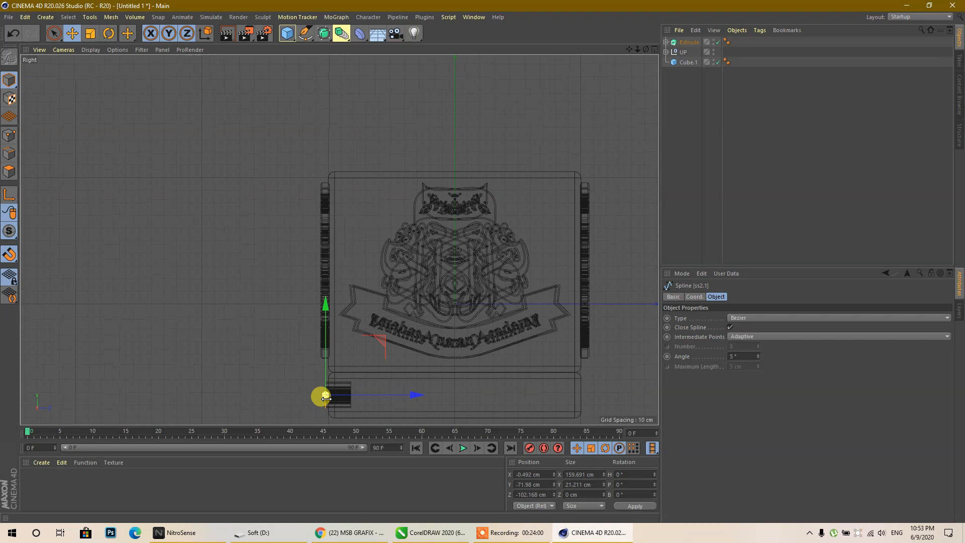
{"action": "scroll", "coordinate": [331, 402], "scroll_direction": "up", "scroll_amount": 6}
{"action": "scroll", "coordinate": [233, 248], "scroll_direction": "down", "scroll_amount": 2}
{"action": "scroll", "coordinate": [272, 319], "scroll_direction": "up", "scroll_amount": 5}
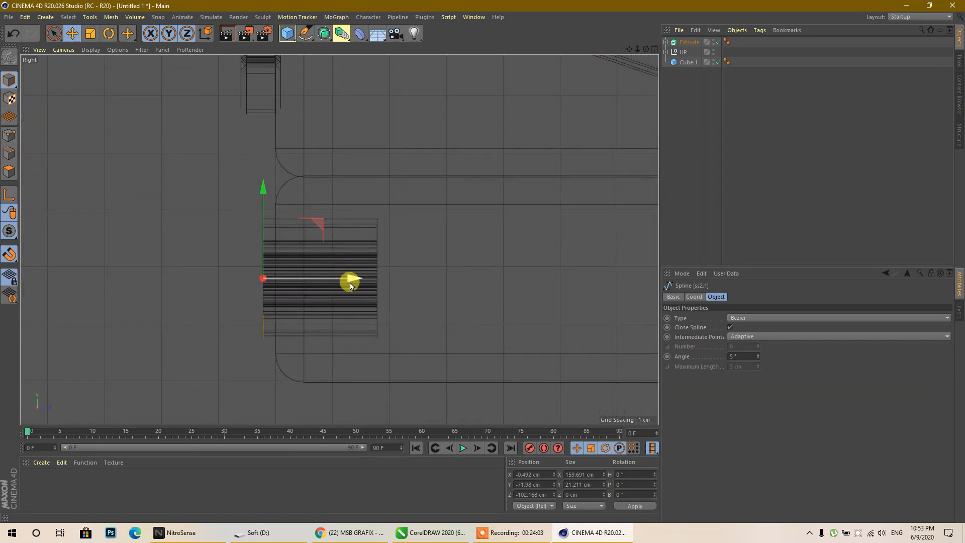
- Set the Extrude's Movement Z depth to 3 cm instead of 20 cm
{"action": "left_click", "coordinate": [694, 296]}
{"action": "left_click", "coordinate": [673, 296]}
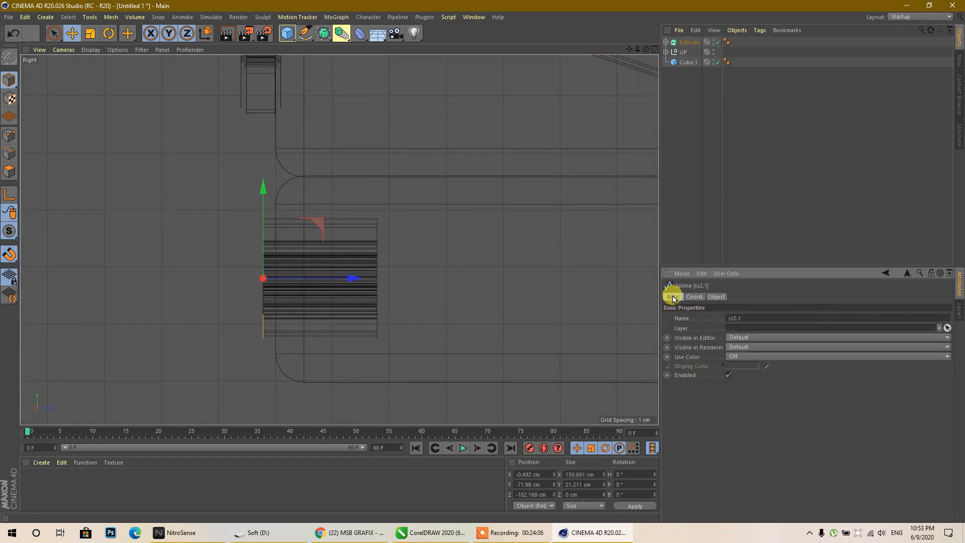
{"action": "left_click", "coordinate": [687, 42]}
{"action": "left_click", "coordinate": [698, 296]}
{"action": "left_click", "coordinate": [710, 297]}
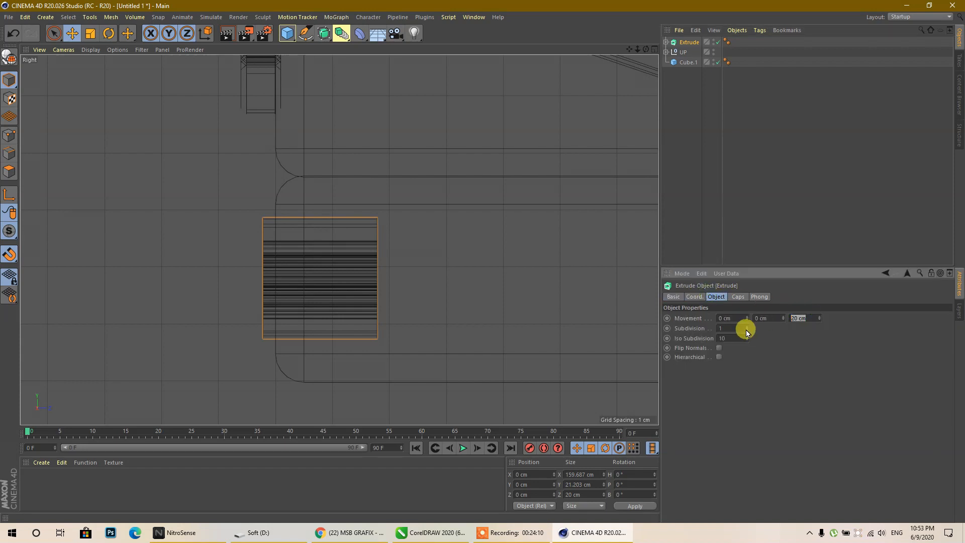
{"action": "key", "text": "Return"}
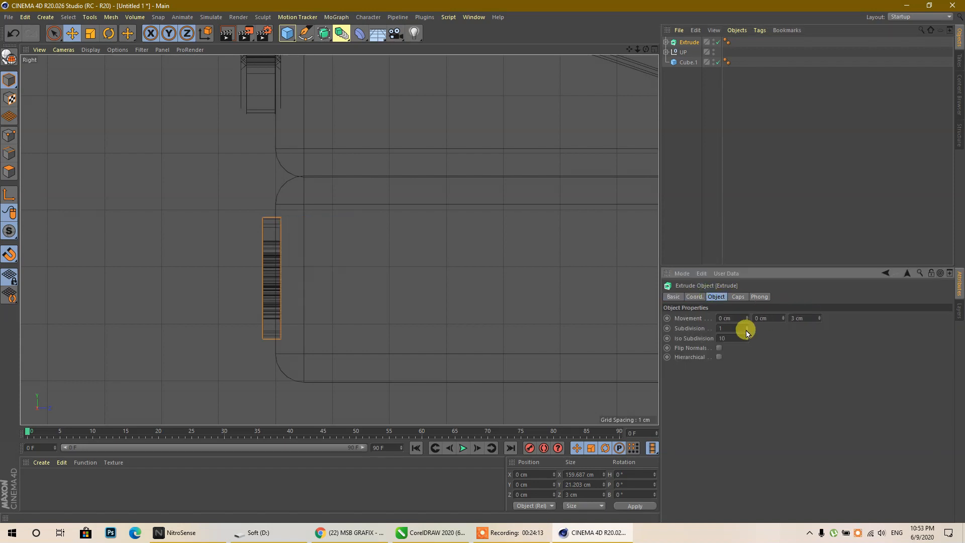
{"action": "scroll", "coordinate": [284, 270], "scroll_direction": "up", "scroll_amount": 2}
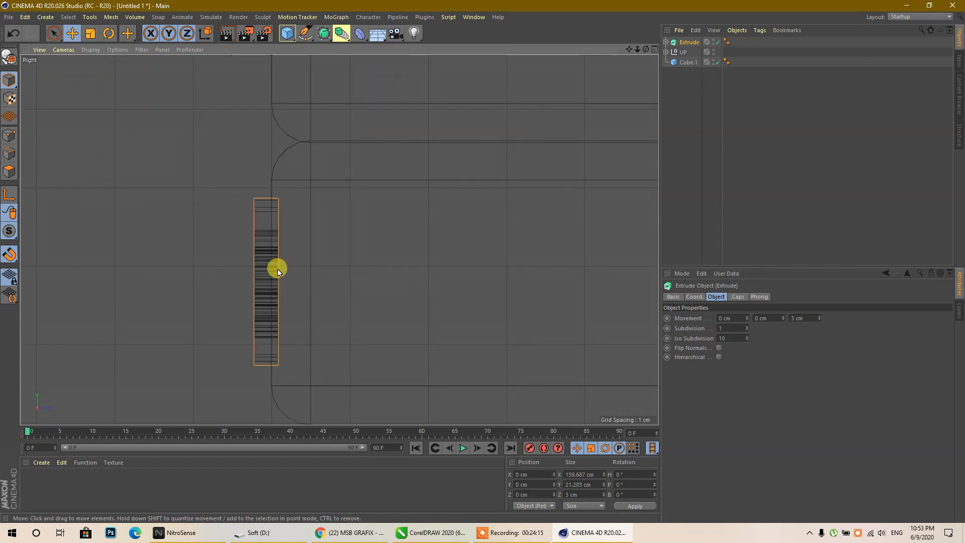
{"action": "scroll", "coordinate": [115, 256], "scroll_direction": "down", "scroll_amount": 5}
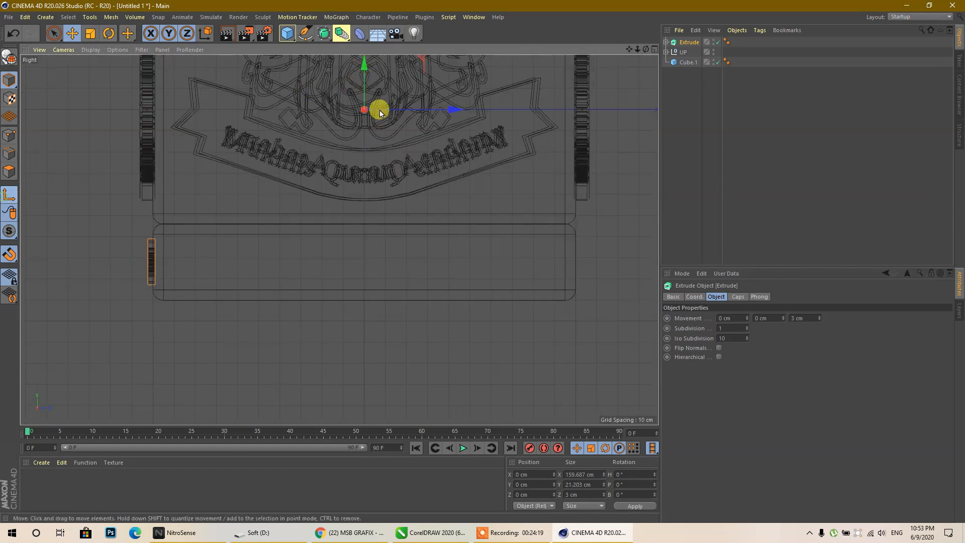
- Lower the contact-number relief onto the base and slide it to the front edge
{"action": "left_click_drag", "start_coordinate": [365, 64], "coordinate": [364, 225]}
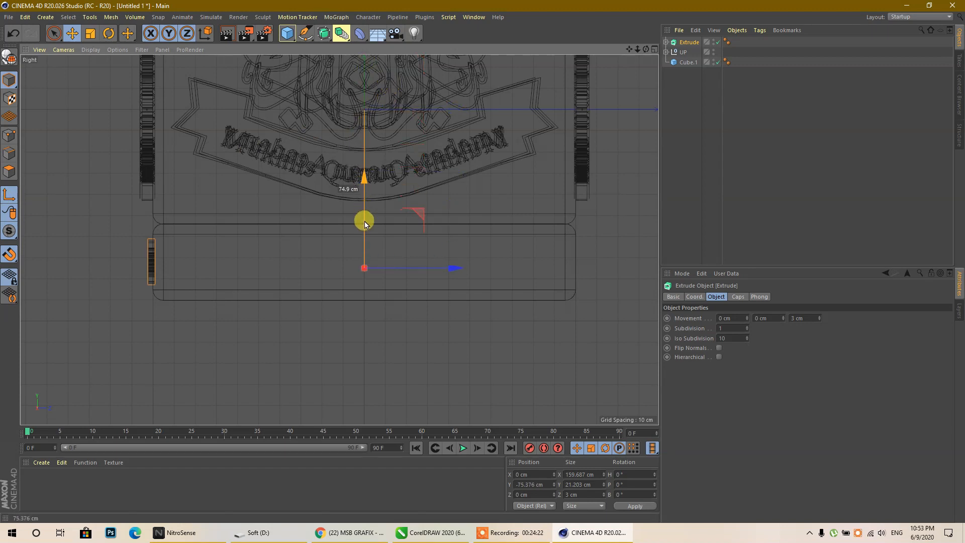
{"action": "left_click_drag", "start_coordinate": [365, 219], "coordinate": [366, 218]}
{"action": "left_click_drag", "start_coordinate": [451, 263], "coordinate": [231, 261]}
{"action": "scroll", "coordinate": [146, 271], "scroll_direction": "up", "scroll_amount": 10}
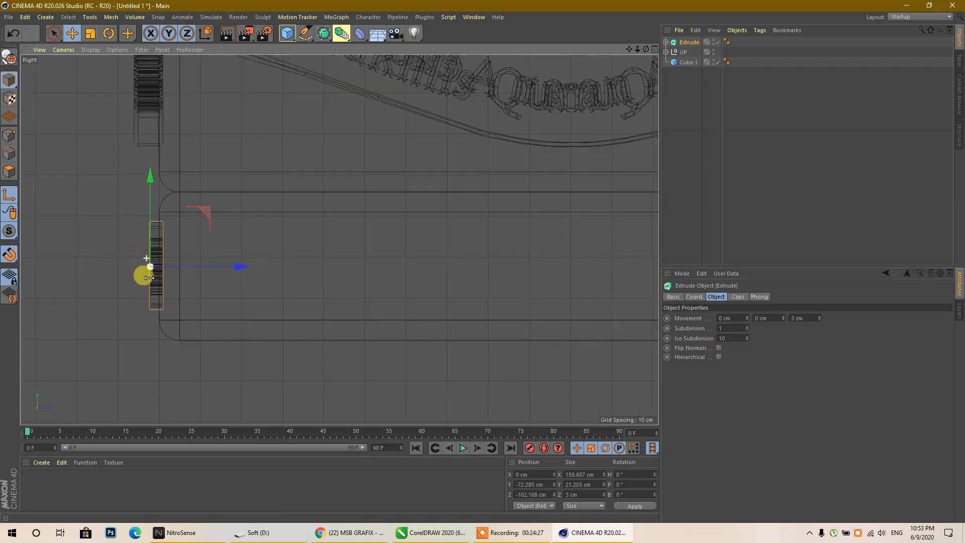
{"action": "left_click_drag", "start_coordinate": [249, 219], "coordinate": [271, 229]}
{"action": "left_click_drag", "start_coordinate": [274, 230], "coordinate": [258, 219]}
- Fine-tune the relief's height and depth, checking its placement in all four views
{"action": "left_click_drag", "start_coordinate": [183, 133], "coordinate": [185, 148]}
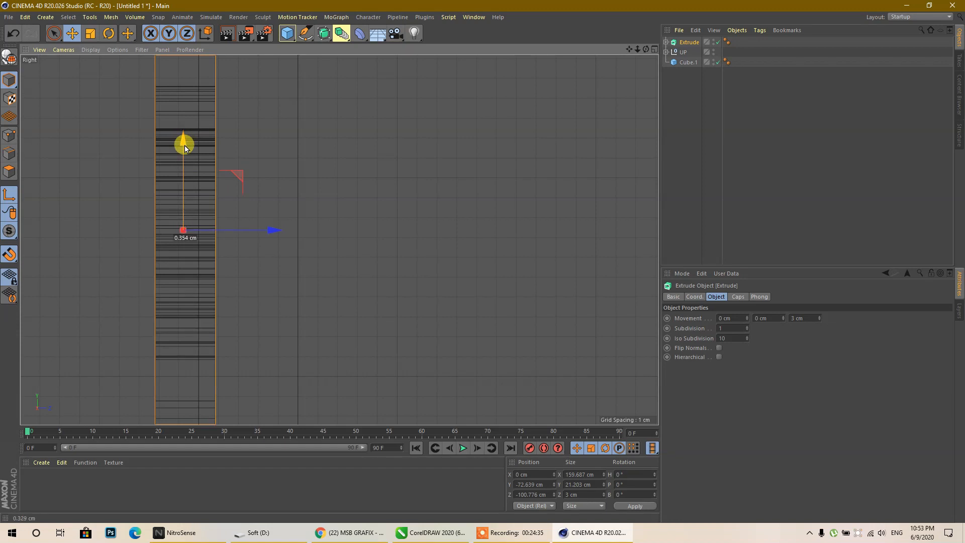
{"action": "scroll", "coordinate": [200, 209], "scroll_direction": "up", "scroll_amount": 4}
{"action": "left_click_drag", "start_coordinate": [243, 253], "coordinate": [253, 257]}
{"action": "middle_click", "coordinate": [198, 242]}
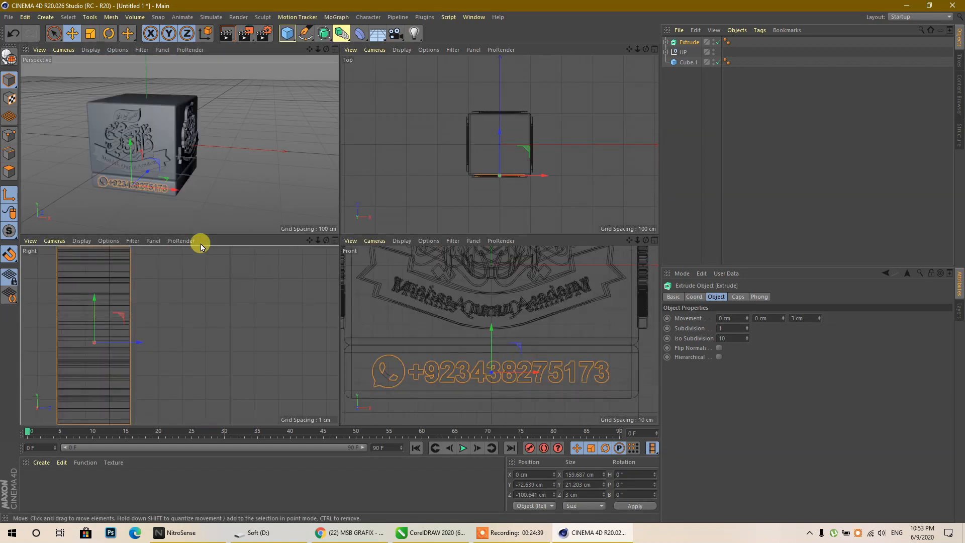
{"action": "middle_click", "coordinate": [194, 276]}
{"action": "scroll", "coordinate": [209, 279], "scroll_direction": "down", "scroll_amount": 3}
{"action": "scroll", "coordinate": [209, 280], "scroll_direction": "down", "scroll_amount": 1}
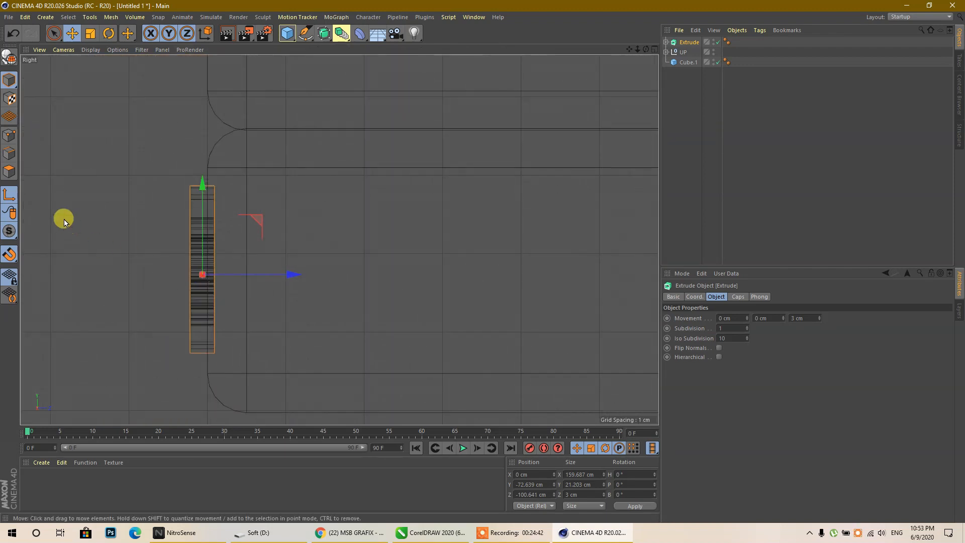
{"action": "scroll", "coordinate": [220, 244], "scroll_direction": "down", "scroll_amount": 3}
{"action": "scroll", "coordinate": [144, 235], "scroll_direction": "down", "scroll_amount": 5}
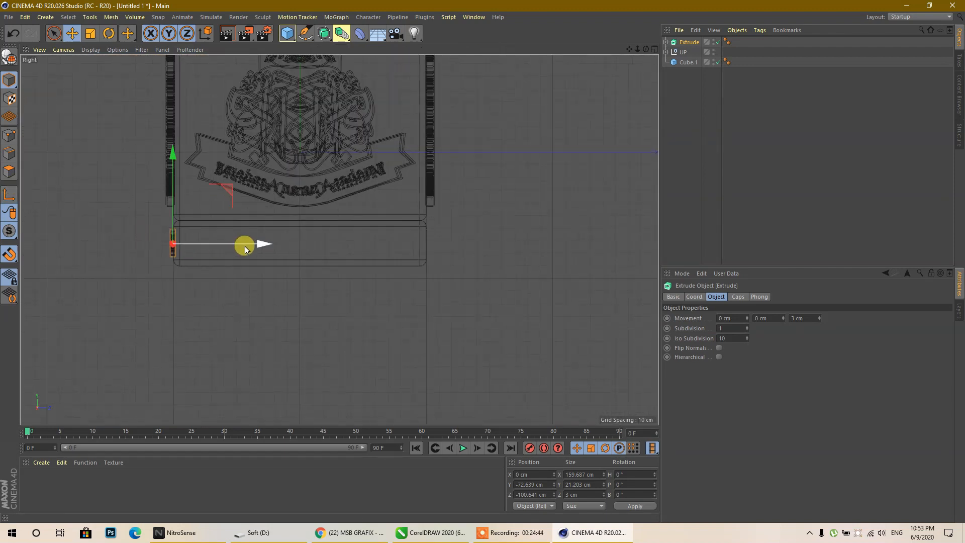
- Ctrl-drag a copy of the relief across to the base's opposite side
{"action": "left_click_drag", "start_coordinate": [263, 245], "coordinate": [516, 254], "text": "ctrl"}
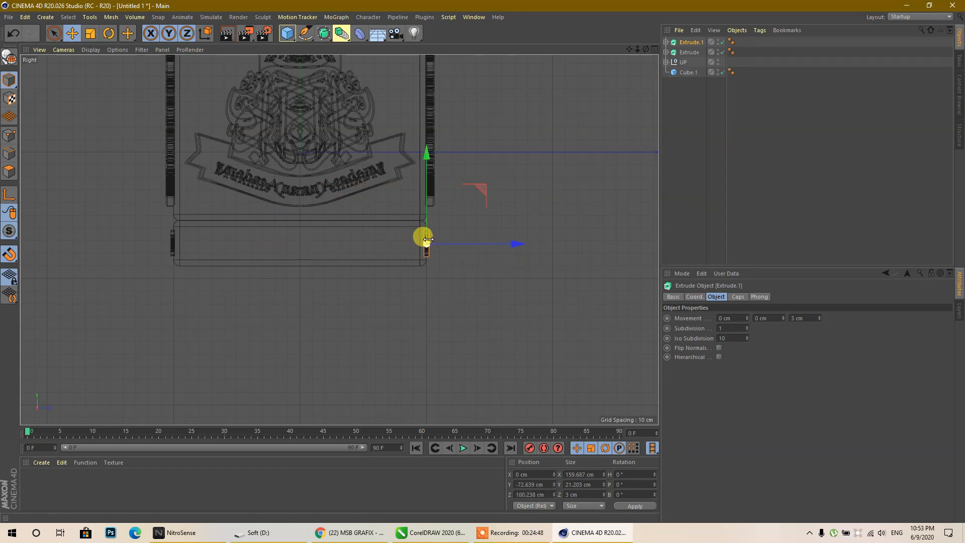
{"action": "middle_click", "coordinate": [312, 181]}
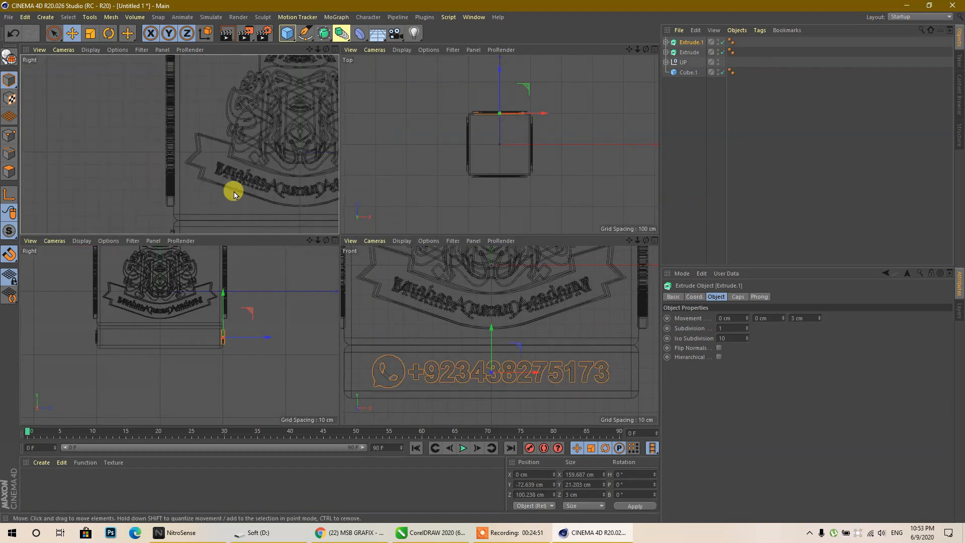
{"action": "middle_click", "coordinate": [215, 177]}
{"action": "left_click_drag", "start_coordinate": [646, 49], "coordinate": [478, 73]}
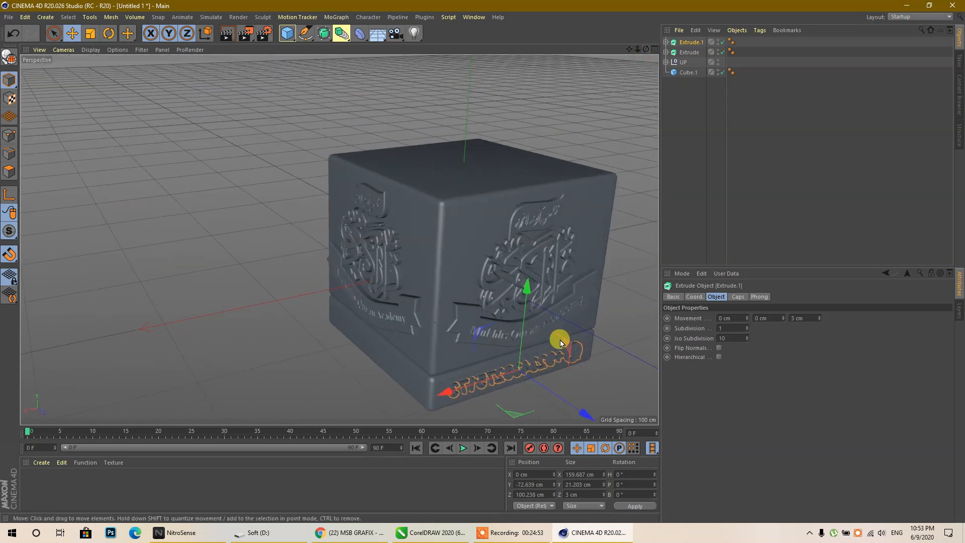
{"action": "scroll", "coordinate": [536, 378], "scroll_direction": "up", "scroll_amount": 4}
{"action": "scroll", "coordinate": [536, 378], "scroll_direction": "down", "scroll_amount": 4}
{"action": "scroll", "coordinate": [538, 422], "scroll_direction": "up", "scroll_amount": 6}
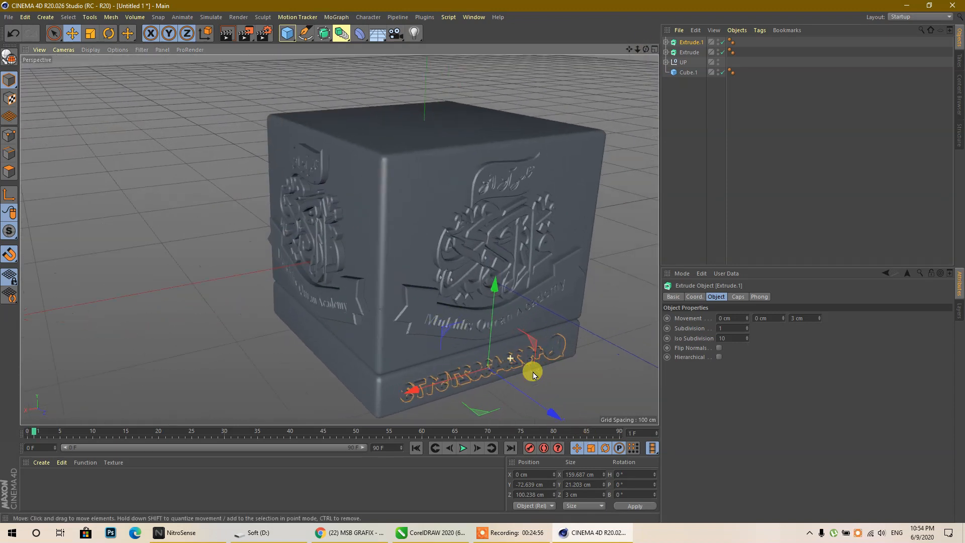
{"action": "scroll", "coordinate": [542, 383], "scroll_direction": "up", "scroll_amount": 5}
- Turn the copy to a 180° heading and check it from the cube's other side
{"action": "left_click", "coordinate": [636, 474]}
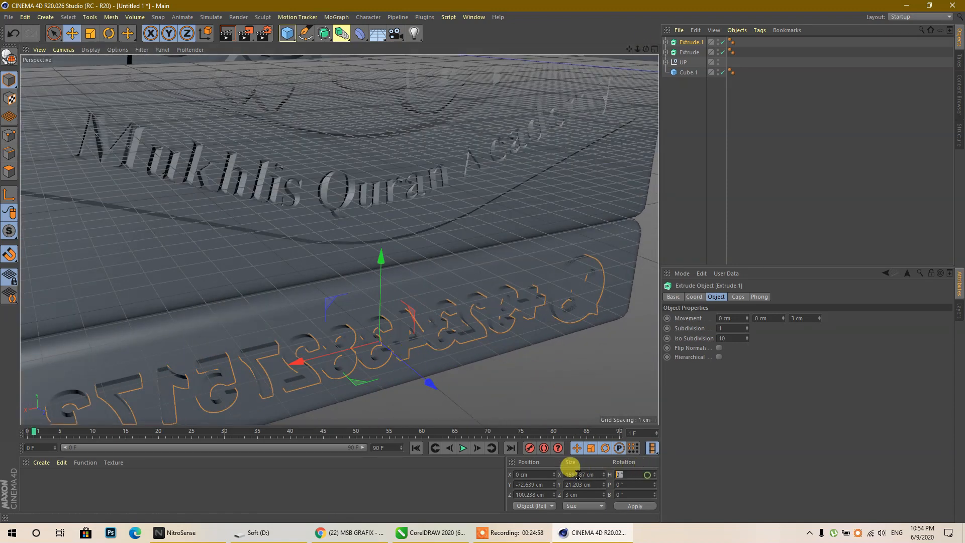
{"action": "key", "text": "Return"}
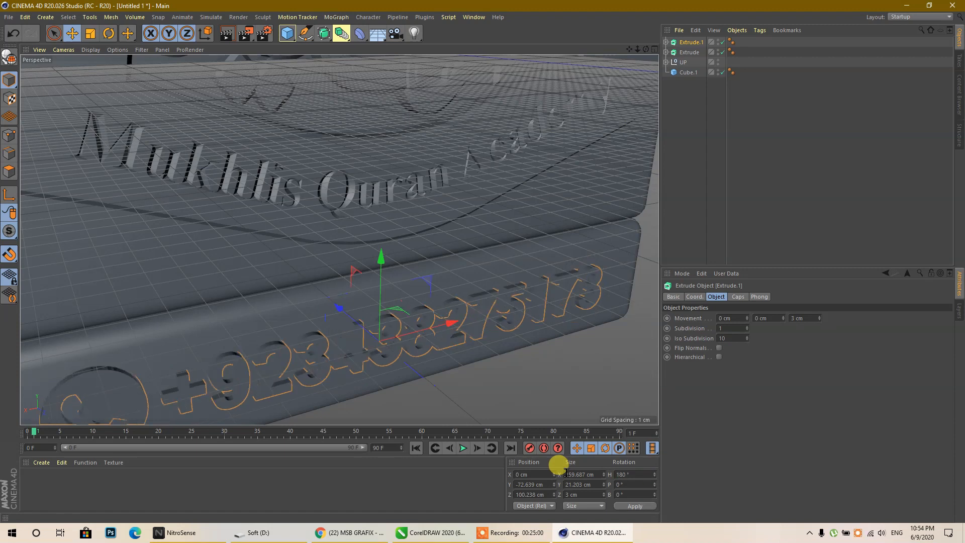
{"action": "scroll", "coordinate": [454, 316], "scroll_direction": "down", "scroll_amount": 10}
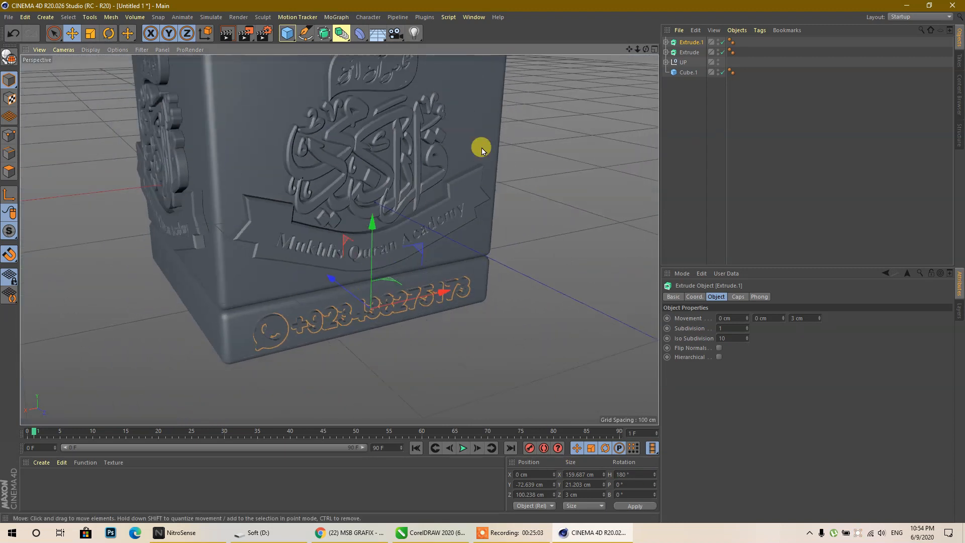
{"action": "left_click_drag", "start_coordinate": [646, 51], "coordinate": [651, 51]}
{"action": "scroll", "coordinate": [261, 198], "scroll_direction": "down", "scroll_amount": 5}
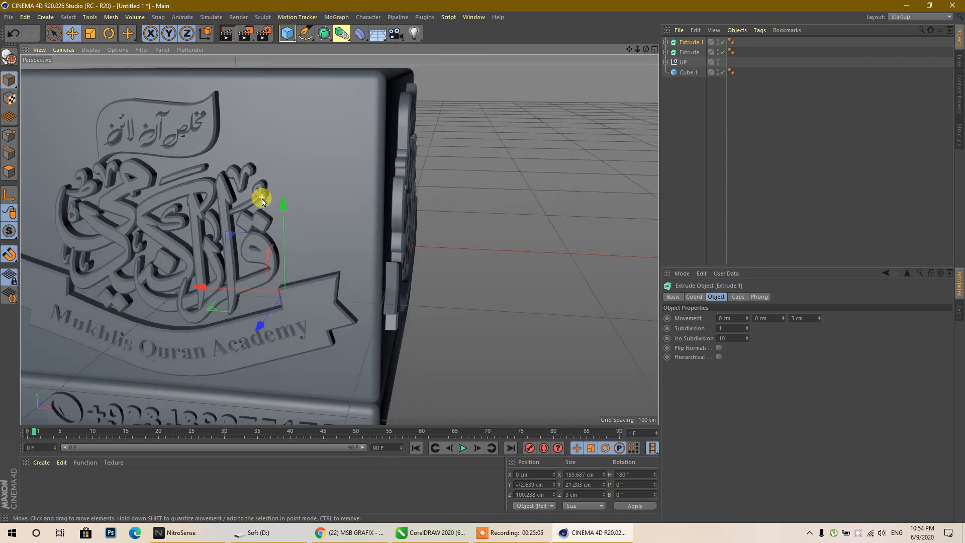
{"action": "left_click", "coordinate": [384, 319]}
{"action": "scroll", "coordinate": [424, 262], "scroll_direction": "down", "scroll_amount": 2}
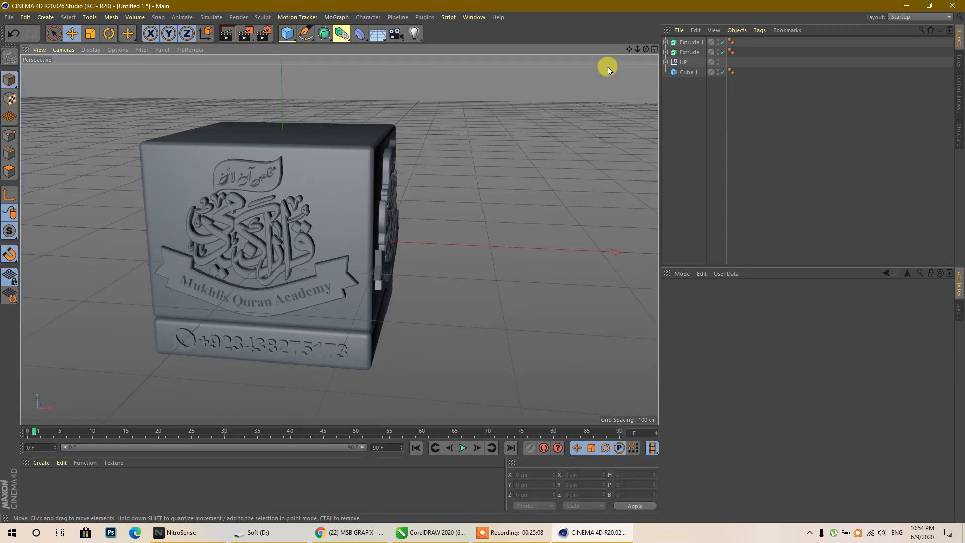
- Start opening a file to import from the File menu
{"action": "left_click", "coordinate": [12, 20]}
{"action": "left_click", "coordinate": [132, 91]}
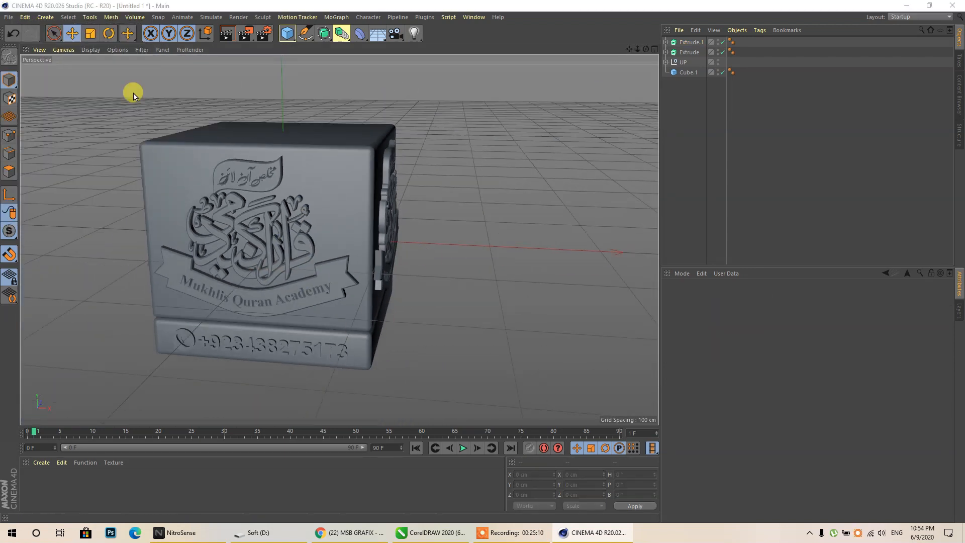
{"action": "scroll", "coordinate": [352, 191], "scroll_direction": "down", "scroll_amount": 1}
- Import the ss3 Illustrator file, move the artwork right and frame it in the view
{"action": "left_click", "coordinate": [226, 211]}
{"action": "left_click", "coordinate": [391, 268]}
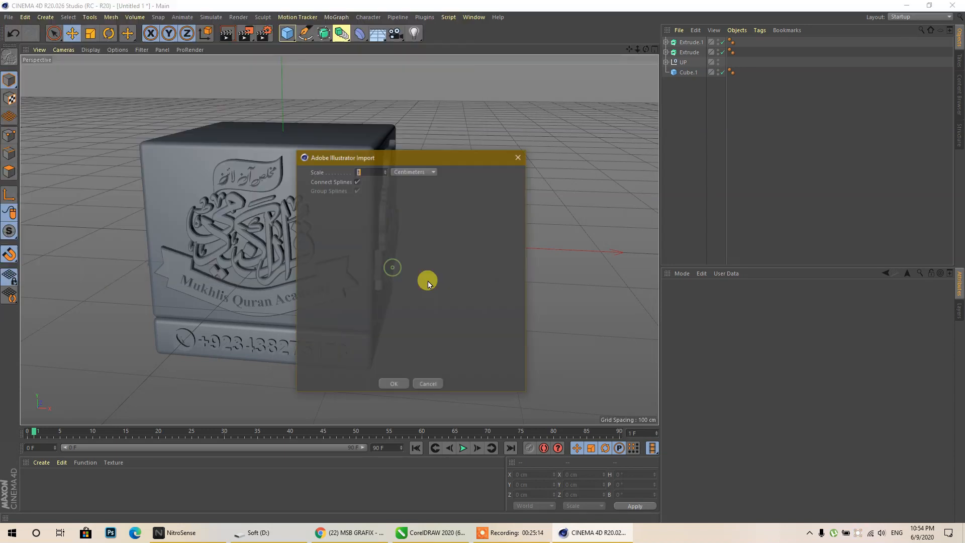
{"action": "left_click", "coordinate": [392, 384]}
{"action": "left_click_drag", "start_coordinate": [388, 252], "coordinate": [575, 270]}
{"action": "scroll", "coordinate": [481, 247], "scroll_direction": "up", "scroll_amount": 3}
{"action": "scroll", "coordinate": [481, 250], "scroll_direction": "up", "scroll_amount": 2}
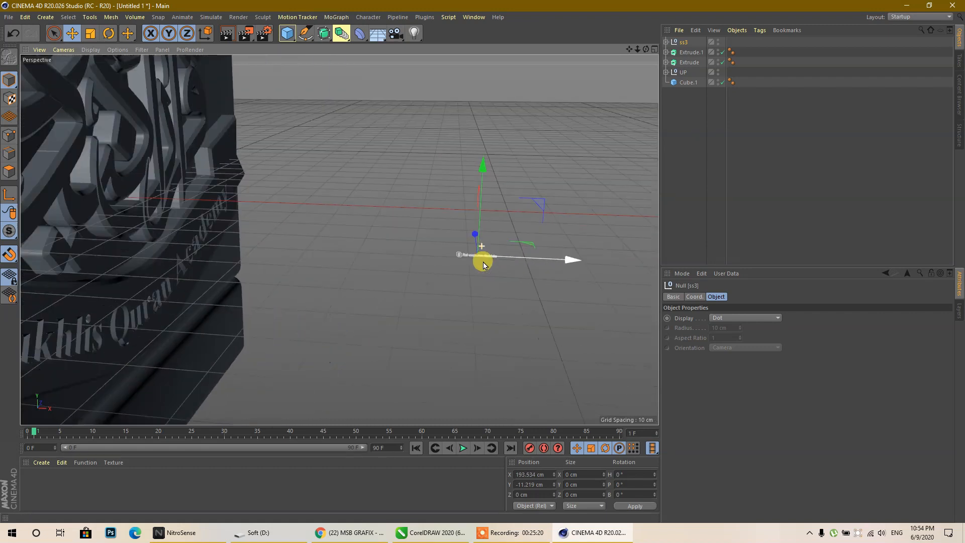
{"action": "scroll", "coordinate": [481, 250], "scroll_direction": "down", "scroll_amount": 10}
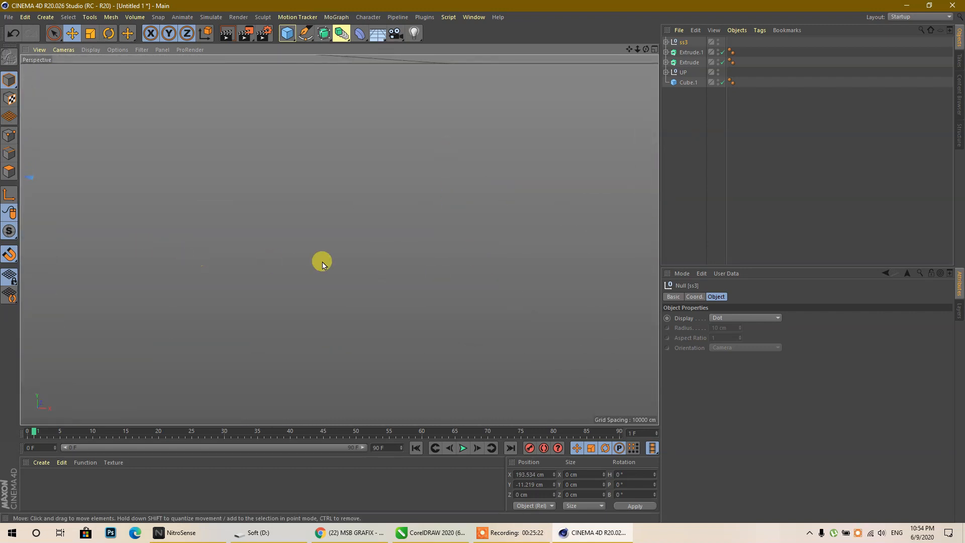
{"action": "key", "text": "s"}
{"action": "scroll", "coordinate": [342, 214], "scroll_direction": "down", "scroll_amount": 9}
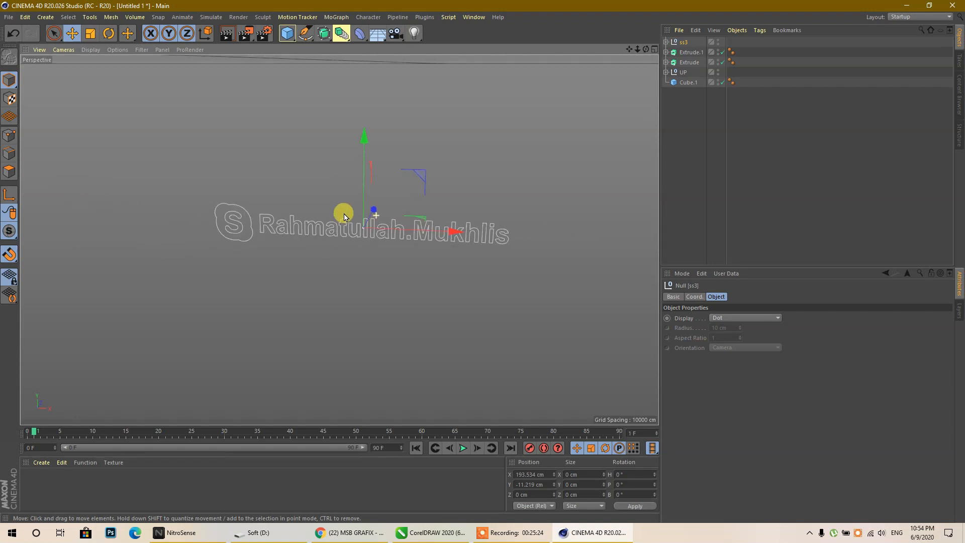
{"action": "scroll", "coordinate": [338, 251], "scroll_direction": "up", "scroll_amount": 2}
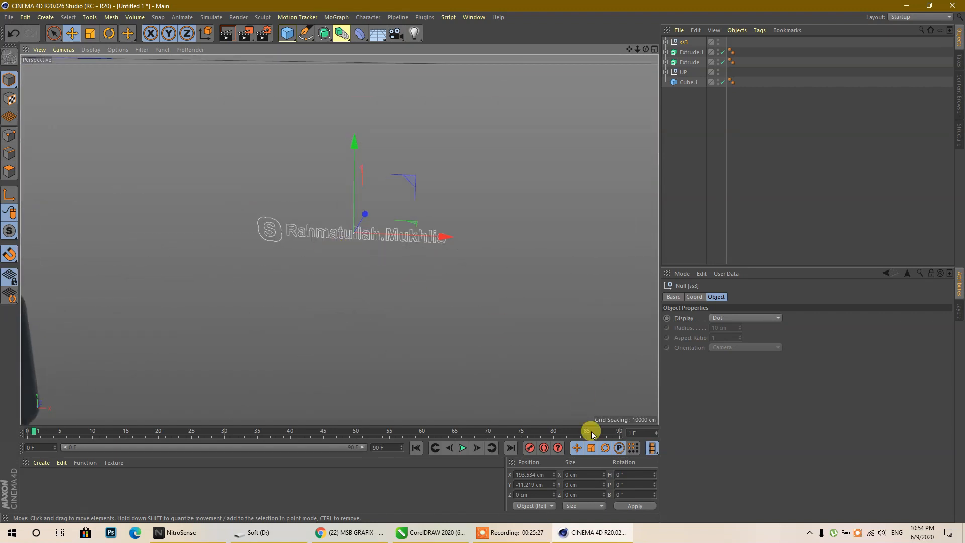
- Select all of ss3's child paths and merge them into one spline, ss3.1
{"action": "right_click", "coordinate": [679, 40]}
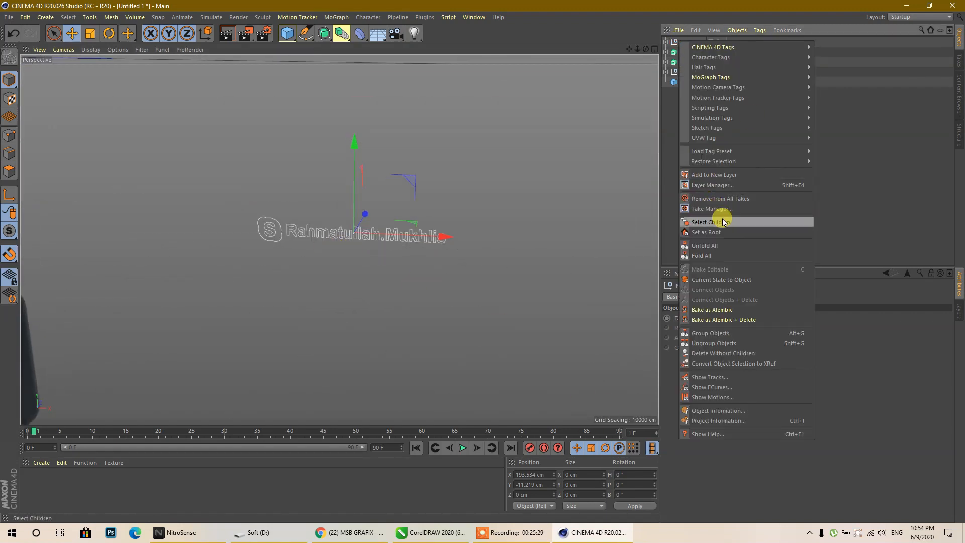
{"action": "left_click", "coordinate": [724, 222]}
{"action": "right_click", "coordinate": [679, 42]}
{"action": "left_click", "coordinate": [752, 298]}
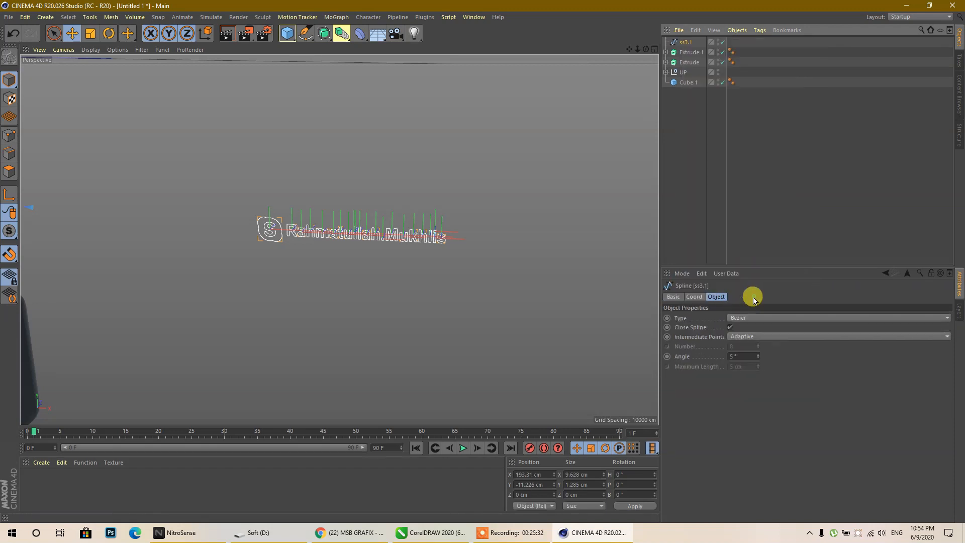
- Add Extrude.2, put ss3.1 inside it, then undo that parenting
{"action": "left_click_drag", "start_coordinate": [323, 33], "coordinate": [435, 43]}
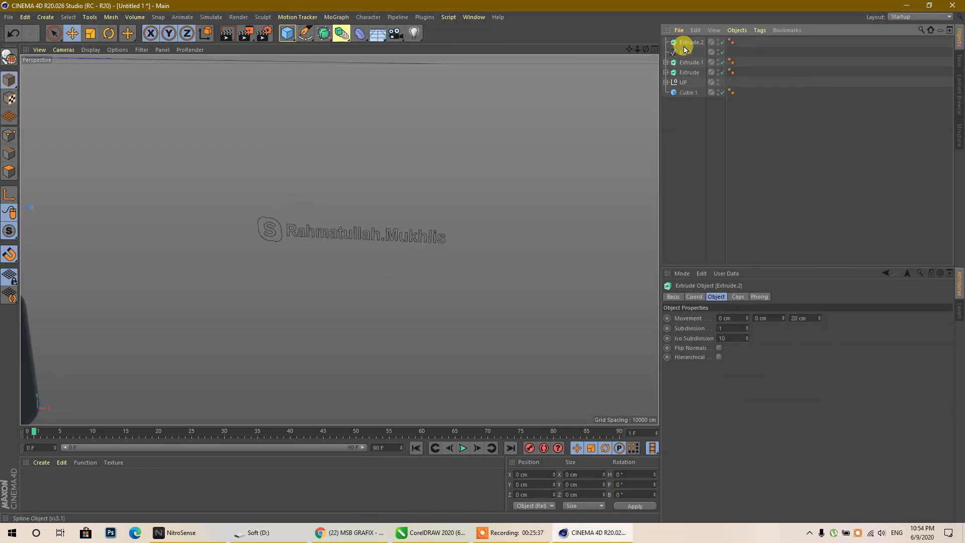
{"action": "left_click_drag", "start_coordinate": [682, 52], "coordinate": [691, 43]}
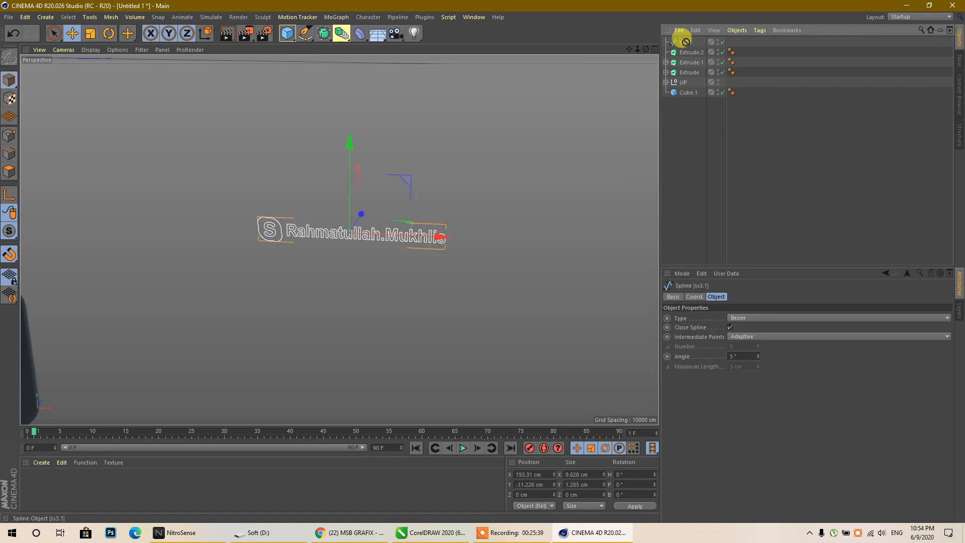
{"action": "left_click_drag", "start_coordinate": [693, 55], "coordinate": [691, 52]}
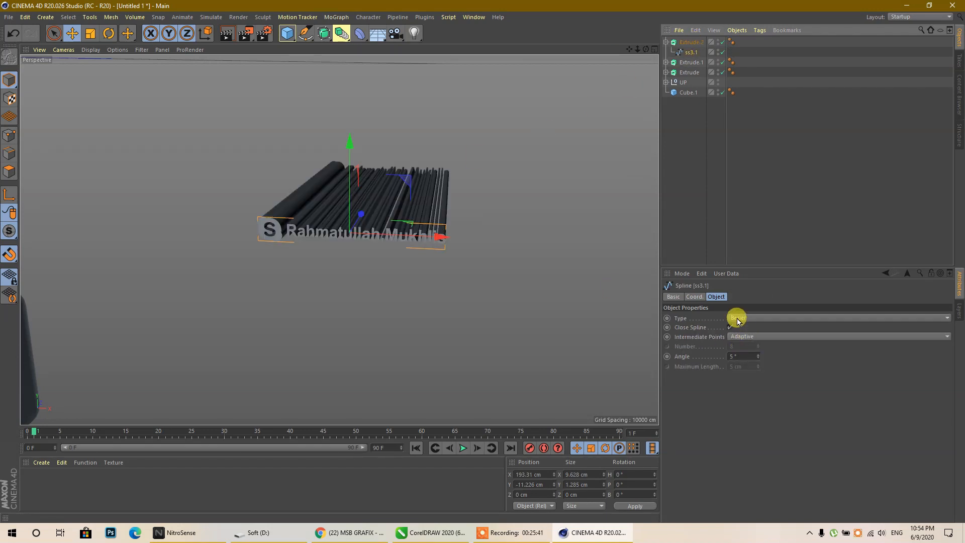
{"action": "key", "text": "ctrl+z"}
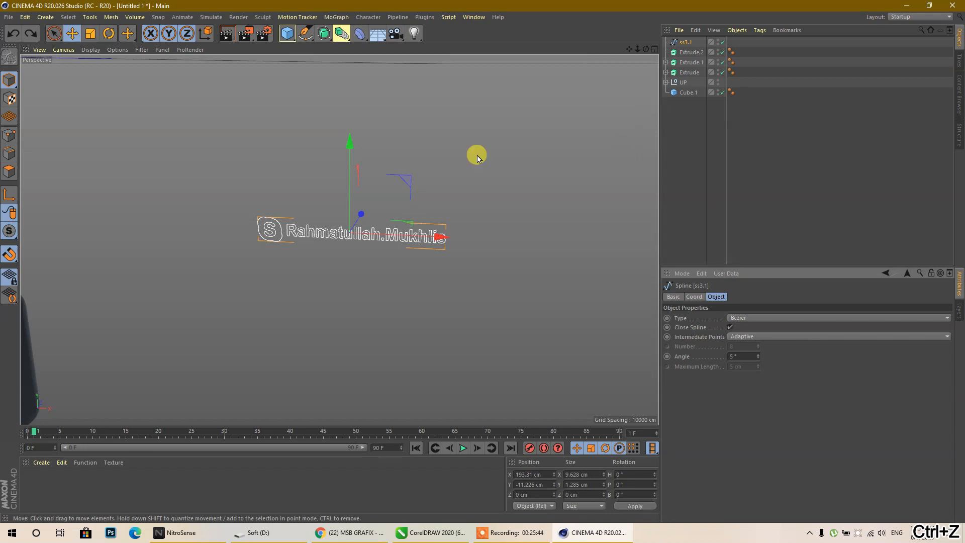
- Rotate the name outline to a 90° heading
{"action": "scroll", "coordinate": [395, 298], "scroll_direction": "down", "scroll_amount": 15}
{"action": "scroll", "coordinate": [395, 299], "scroll_direction": "down", "scroll_amount": 6}
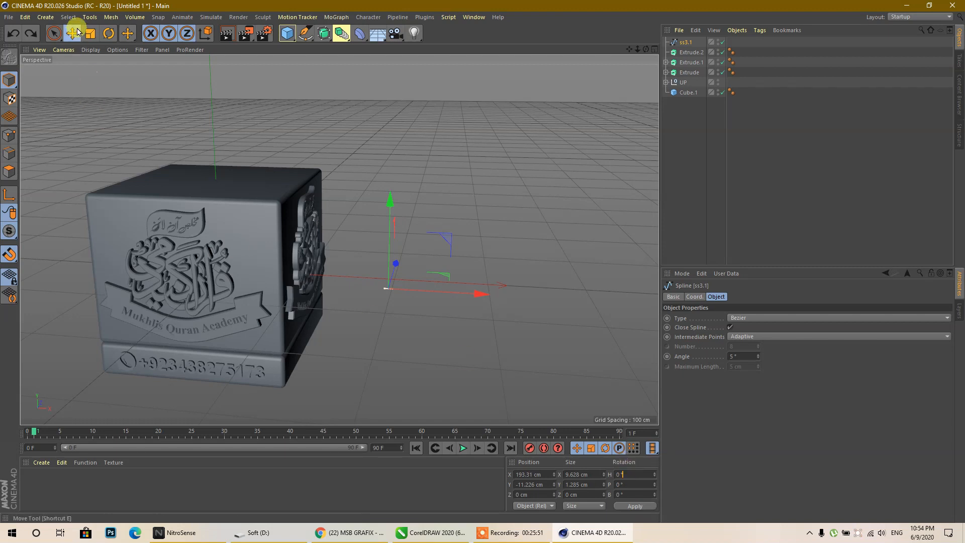
{"action": "left_click", "coordinate": [108, 33]}
{"action": "left_click_drag", "start_coordinate": [371, 307], "coordinate": [444, 302]}
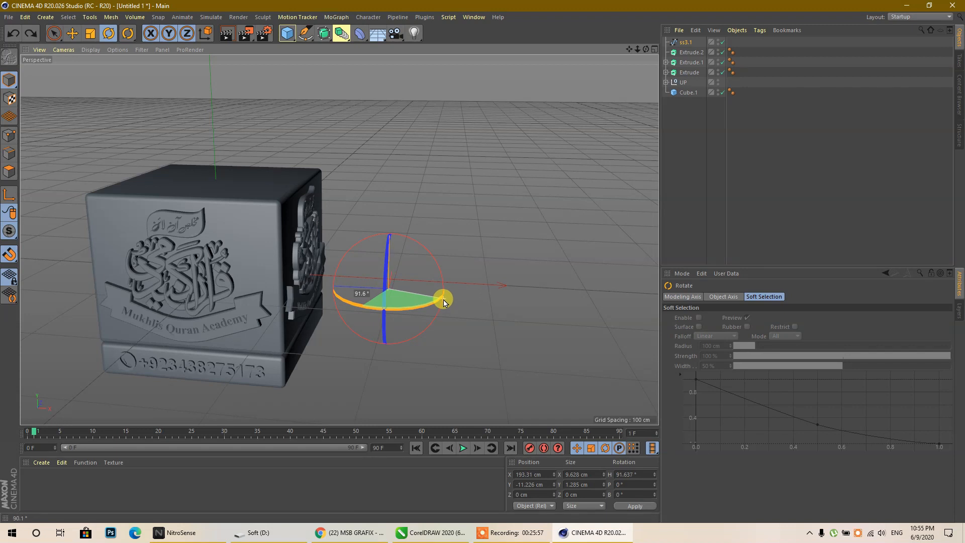
{"action": "left_click", "coordinate": [646, 474]}
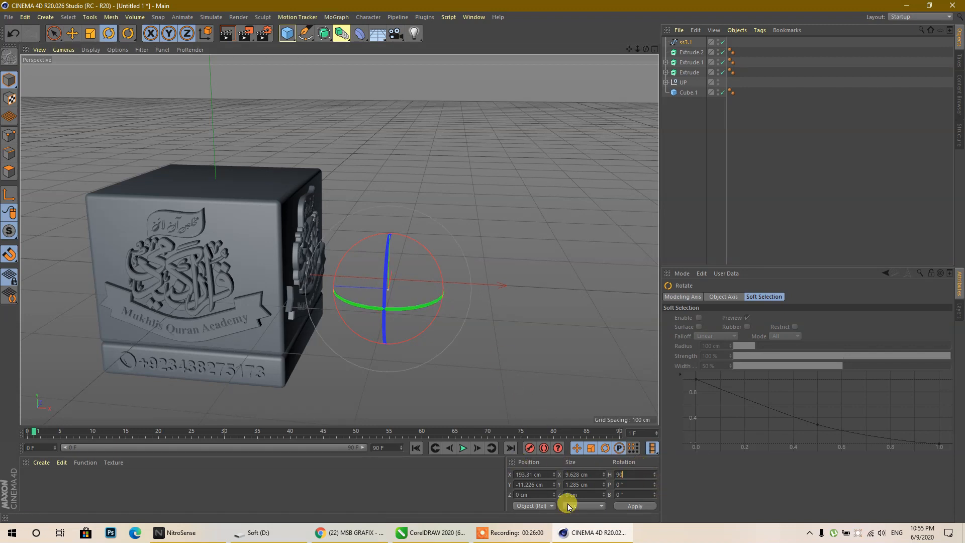
- Move the outline down and left onto the cube's base in the front view
{"action": "middle_click", "coordinate": [218, 200]}
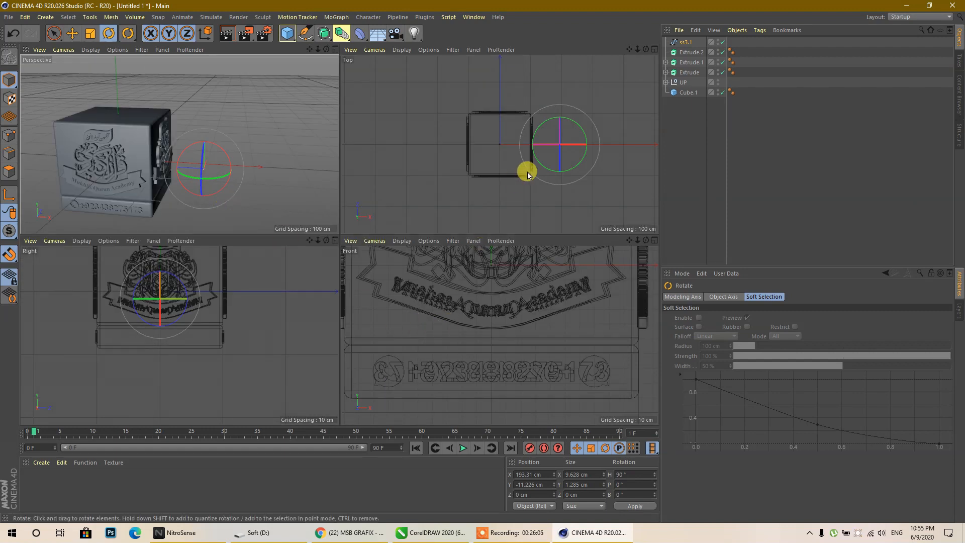
{"action": "middle_click", "coordinate": [440, 306]}
{"action": "left_click", "coordinate": [71, 33]}
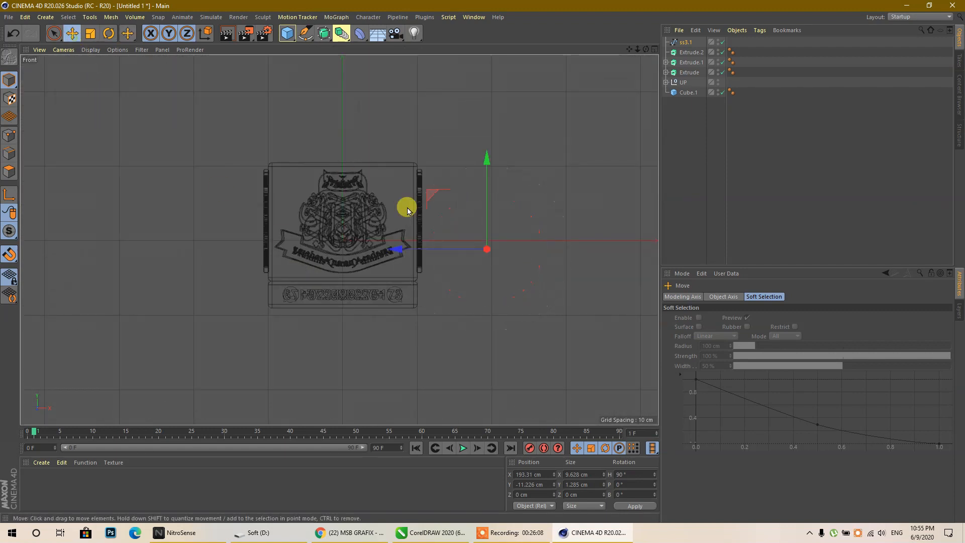
{"action": "left_click_drag", "start_coordinate": [484, 164], "coordinate": [491, 209]}
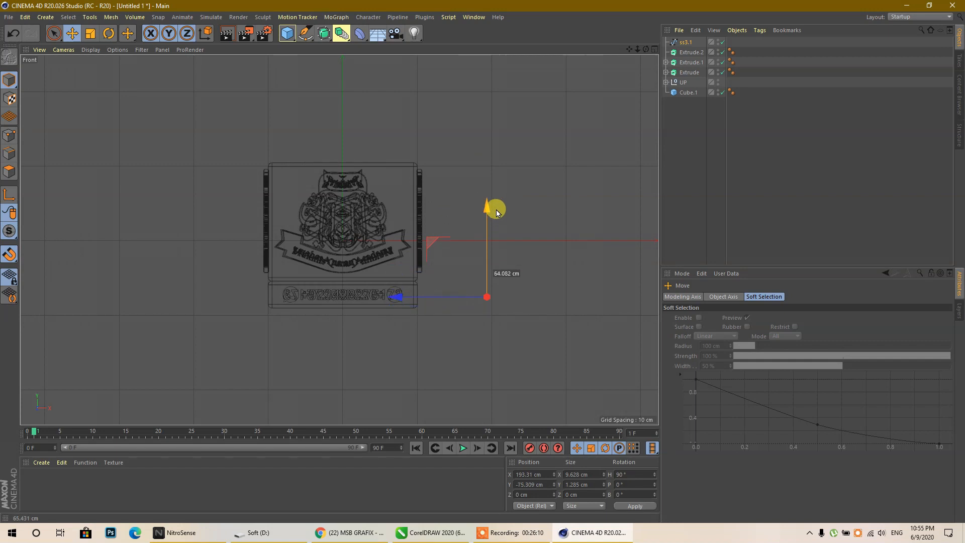
{"action": "left_click_drag", "start_coordinate": [402, 294], "coordinate": [339, 302]}
- Scale the outline to about 170 cm across the base front and raise it slightly
{"action": "middle_click", "coordinate": [195, 242]}
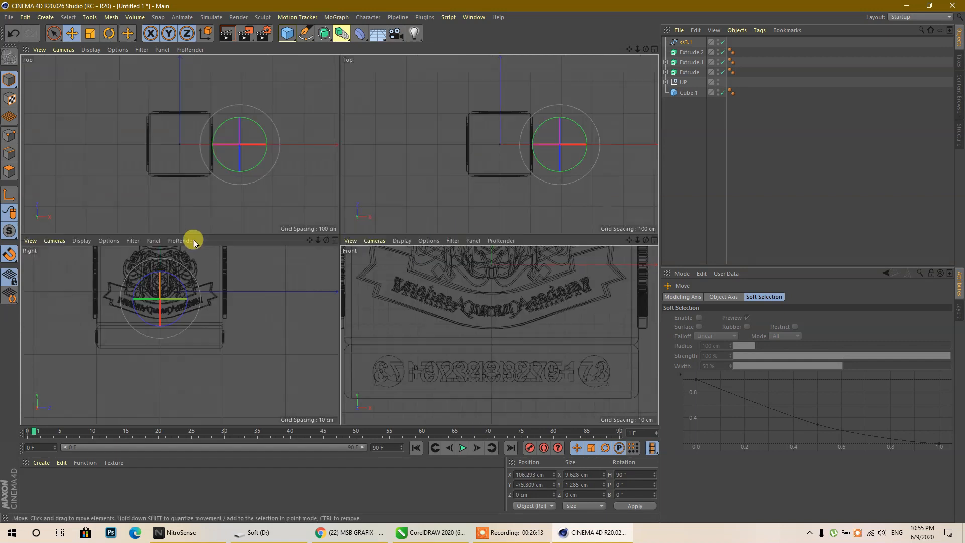
{"action": "middle_click", "coordinate": [190, 191]}
{"action": "scroll", "coordinate": [294, 339], "scroll_direction": "up", "scroll_amount": 4}
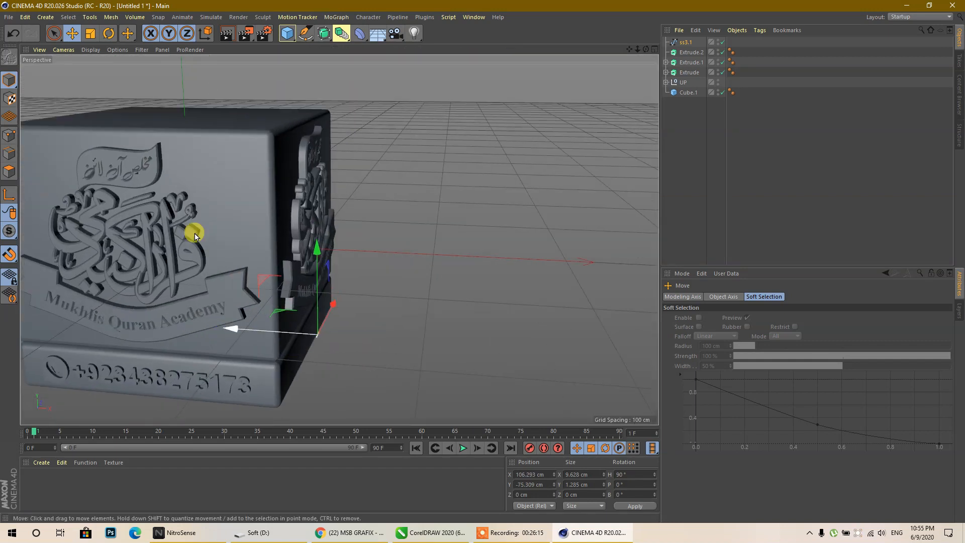
{"action": "left_click", "coordinate": [91, 35]}
{"action": "left_click_drag", "start_coordinate": [647, 49], "coordinate": [308, 265]}
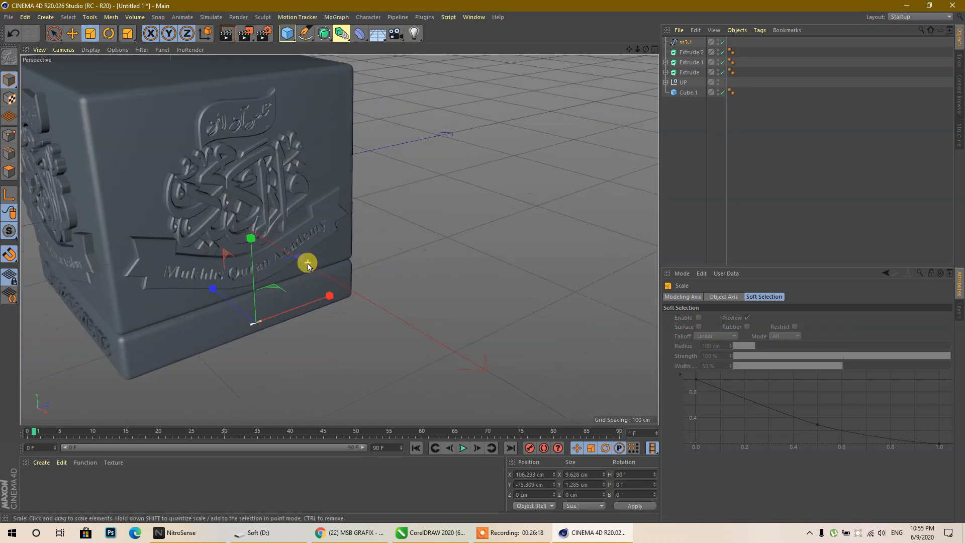
{"action": "left_click_drag", "start_coordinate": [342, 209], "coordinate": [521, 62]}
{"action": "left_click_drag", "start_coordinate": [300, 262], "coordinate": [608, 194]}
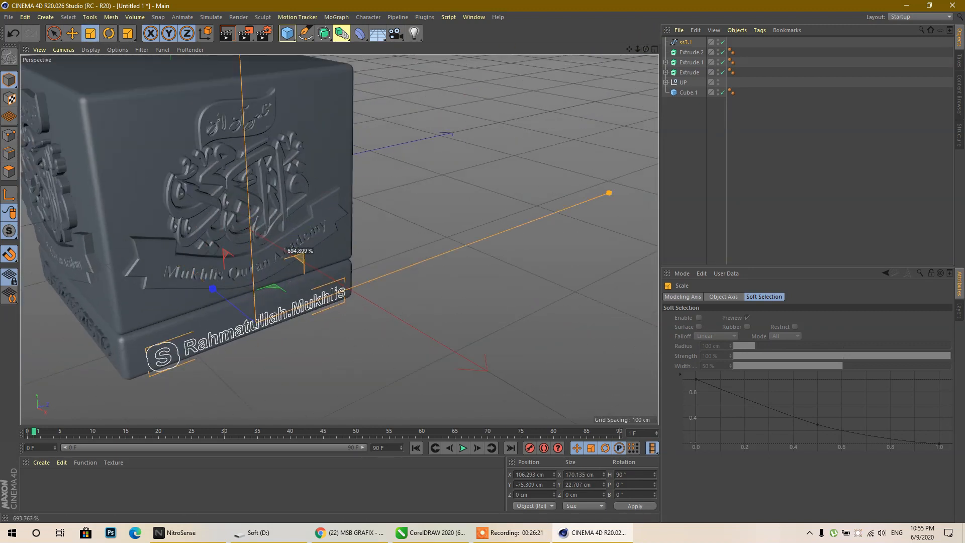
{"action": "left_click", "coordinate": [72, 34]}
{"action": "left_click_drag", "start_coordinate": [253, 252], "coordinate": [254, 245]}
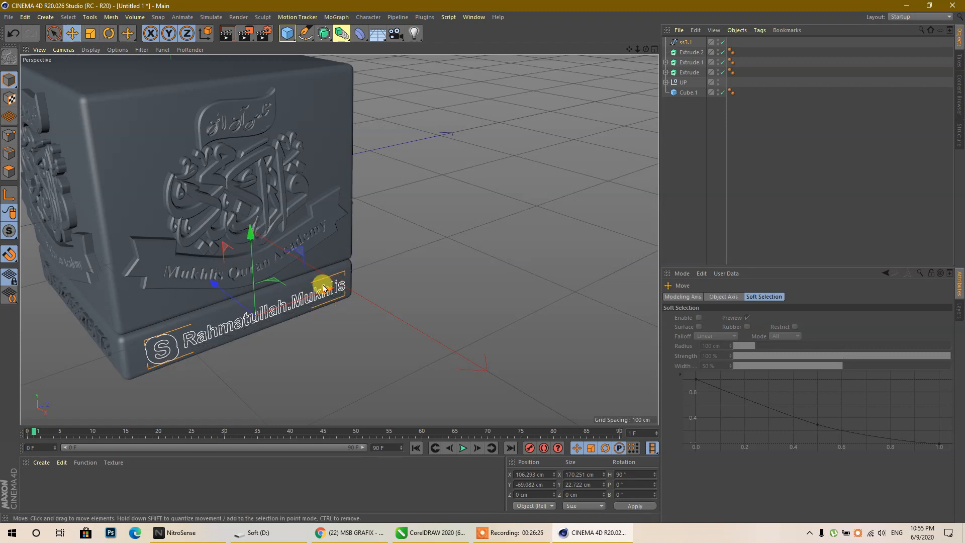
- Lower the name outline slightly and put ss3.1 back inside Extrude.2
{"action": "middle_click", "coordinate": [260, 253]}
{"action": "middle_click", "coordinate": [184, 345]}
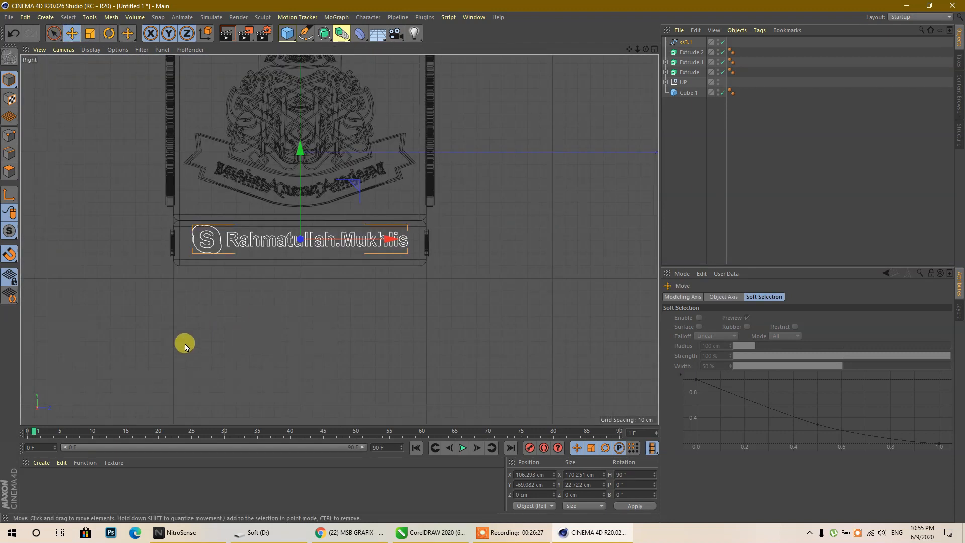
{"action": "scroll", "coordinate": [312, 233], "scroll_direction": "up", "scroll_amount": 4}
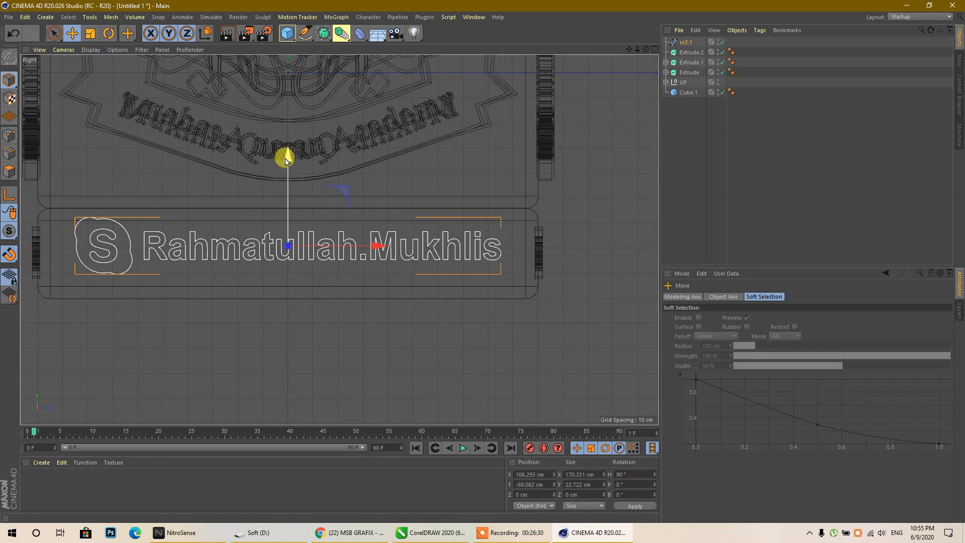
{"action": "left_click_drag", "start_coordinate": [285, 160], "coordinate": [287, 168]}
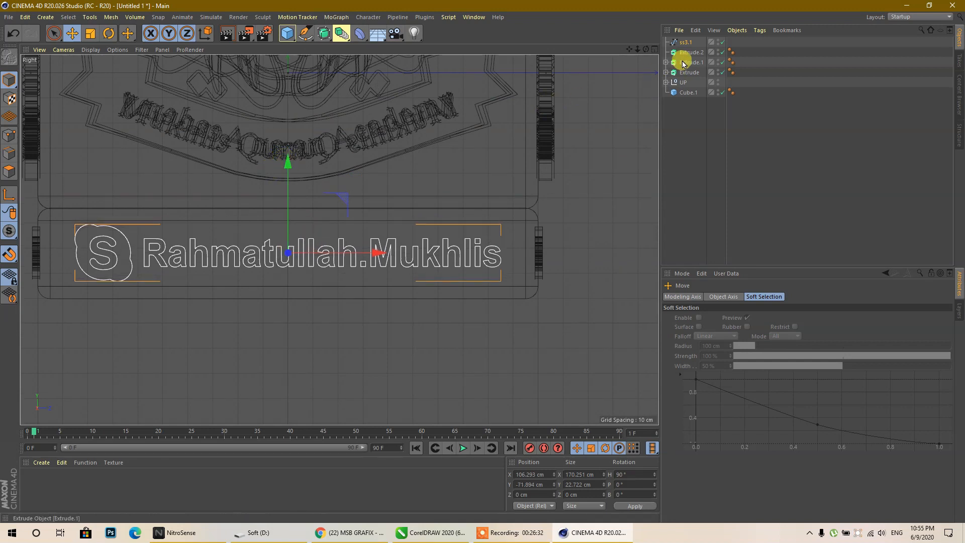
{"action": "left_click_drag", "start_coordinate": [682, 48], "coordinate": [696, 54]}
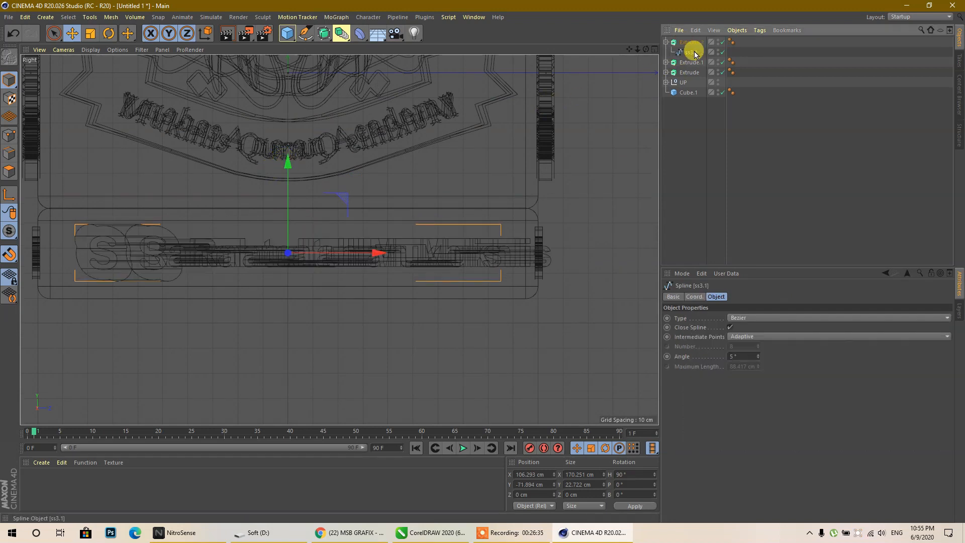
{"action": "left_click", "coordinate": [685, 44]}
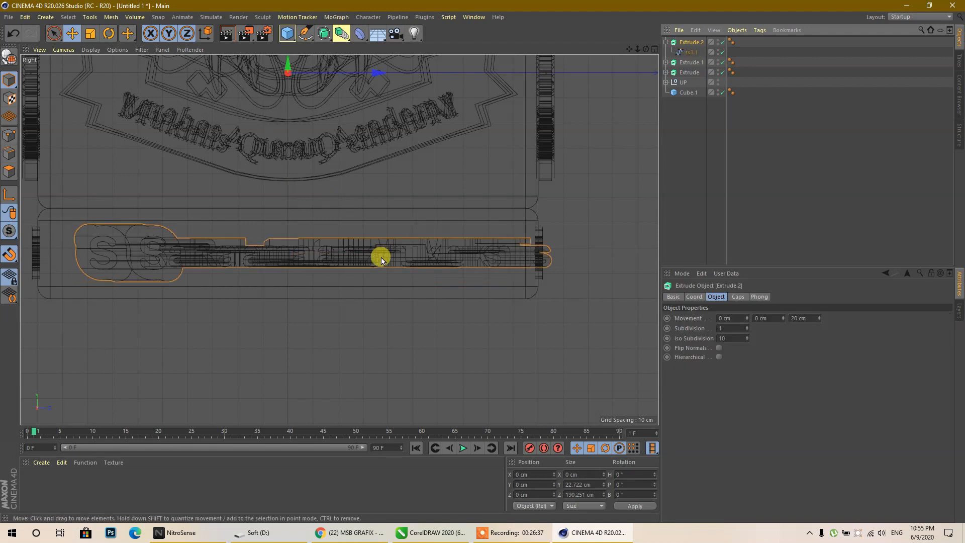
- Toggle Hierarchical and Flip Normals on Extrude.2 to make the outline a solid relief
{"action": "middle_click", "coordinate": [381, 257]}
{"action": "middle_click", "coordinate": [169, 211]}
{"action": "scroll", "coordinate": [229, 350], "scroll_direction": "up", "scroll_amount": 5}
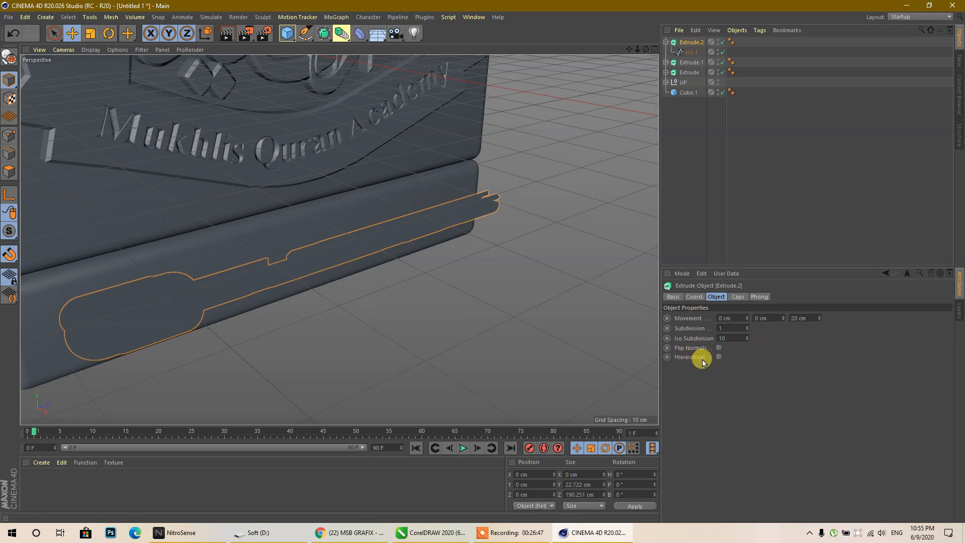
{"action": "left_click", "coordinate": [718, 359]}
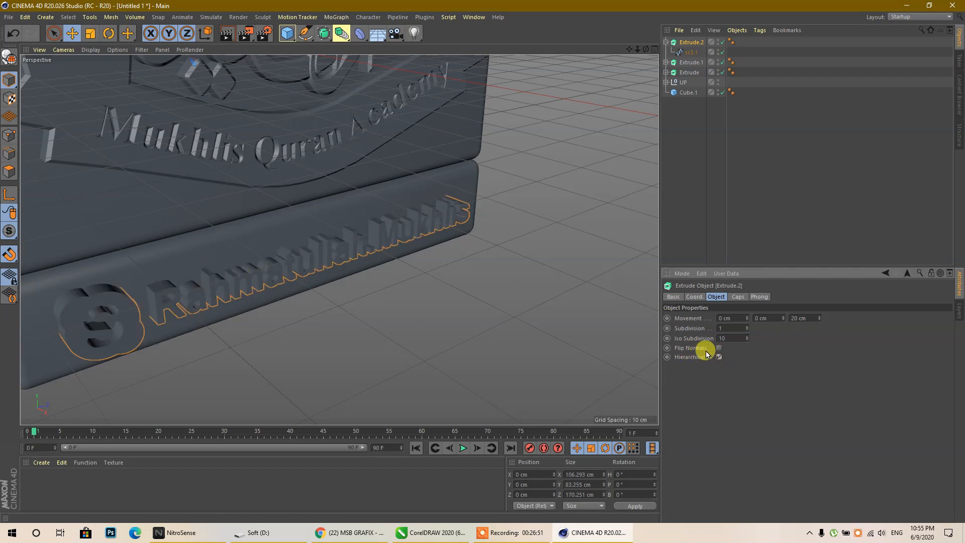
{"action": "left_click", "coordinate": [719, 347]}
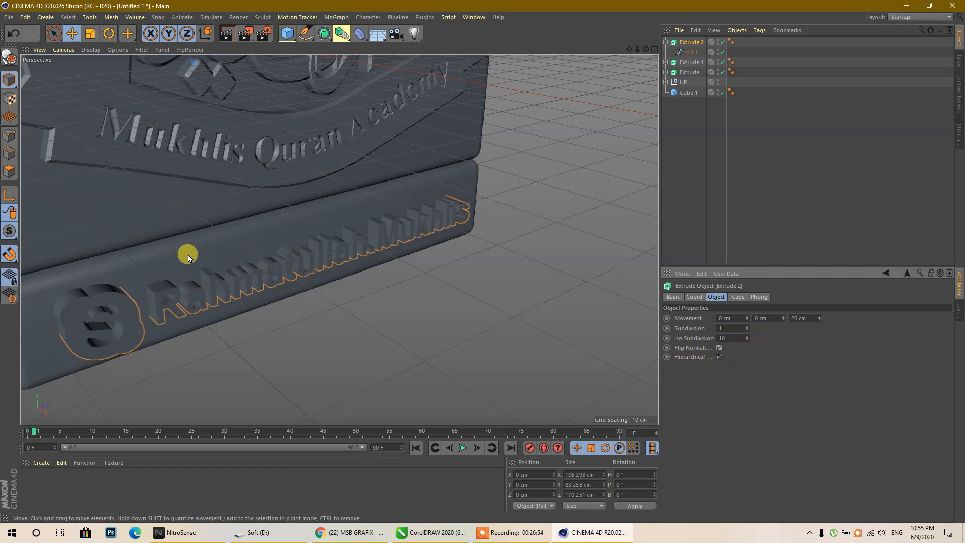
{"action": "left_click_drag", "start_coordinate": [459, 256], "coordinate": [431, 279], "text": "alt"}
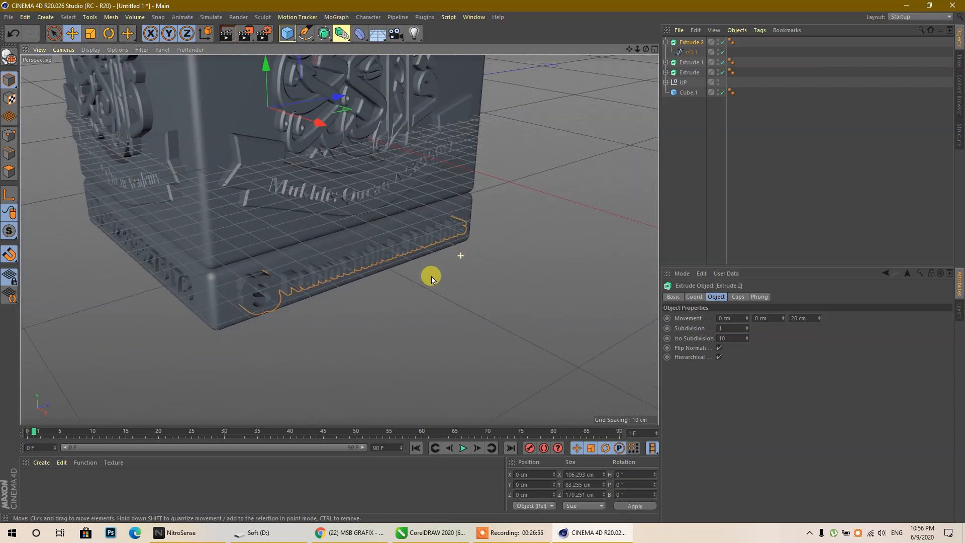
{"action": "left_click", "coordinate": [718, 356]}
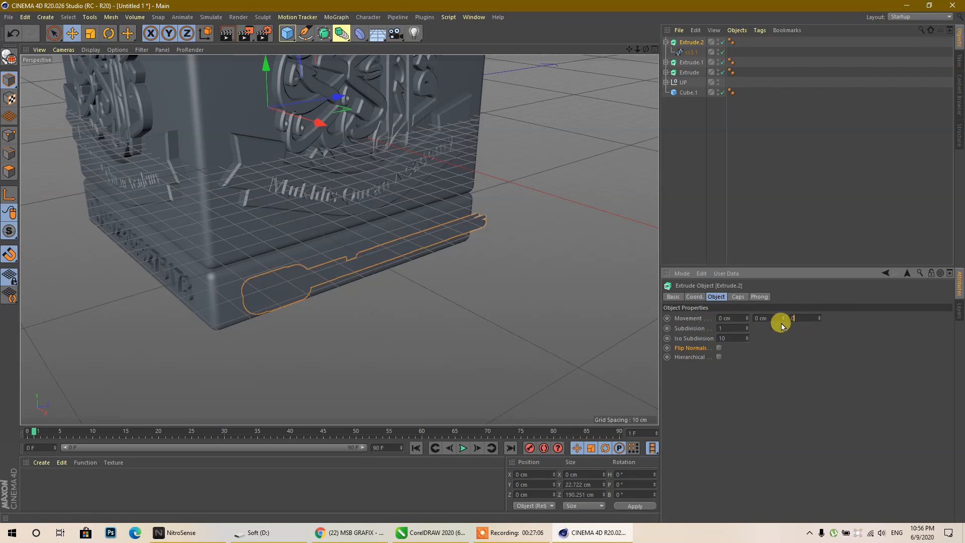
- Set Extrude.2's extrusion depth to 5 cm on X, clearing the Y value
{"action": "type", "text": "5"}
{"action": "key", "text": "Return"}
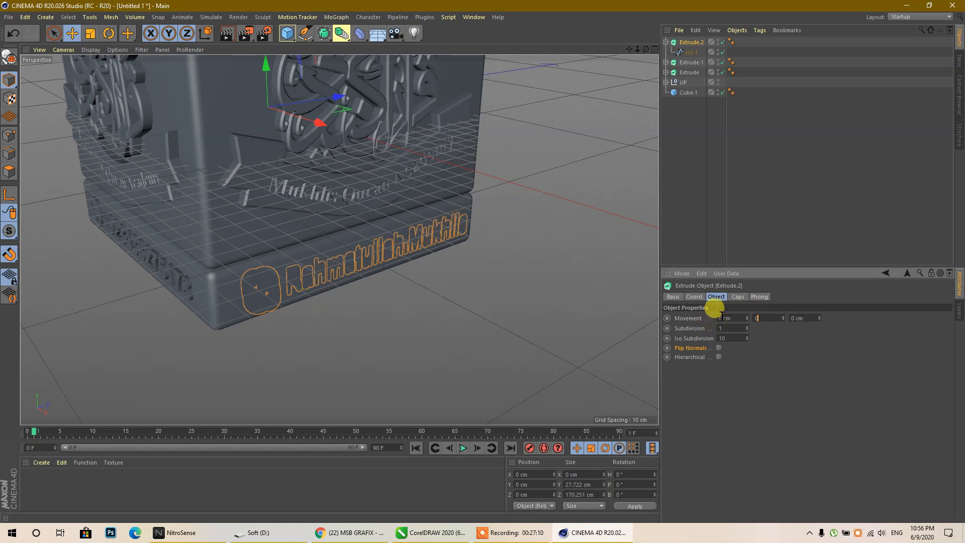
{"action": "left_click_drag", "start_coordinate": [731, 317], "coordinate": [691, 320]}
{"action": "type", "text": "5"}
{"action": "key", "text": "Return"}
{"action": "scroll", "coordinate": [370, 274], "scroll_direction": "up", "scroll_amount": 5}
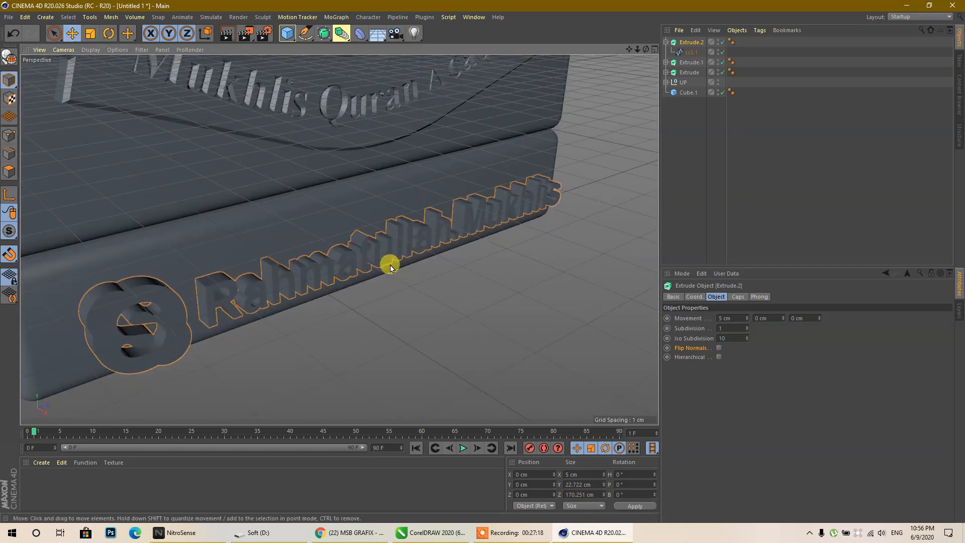
{"action": "scroll", "coordinate": [381, 264], "scroll_direction": "down", "scroll_amount": 6}
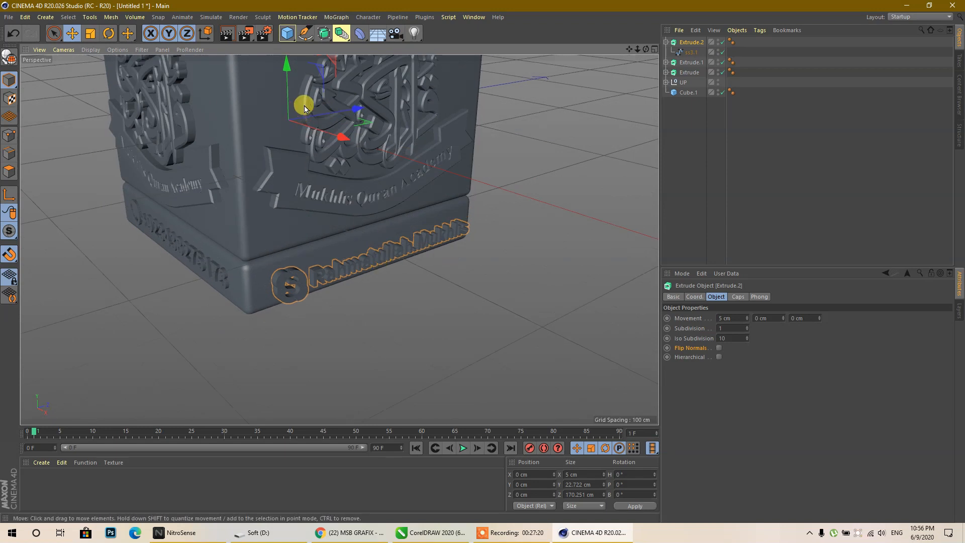
- Lower Extrude.2's axis point and seat the 5 cm relief against the base face
{"action": "middle_click", "coordinate": [341, 218]}
{"action": "middle_click", "coordinate": [163, 316]}
{"action": "scroll", "coordinate": [441, 300], "scroll_direction": "up", "scroll_amount": 3}
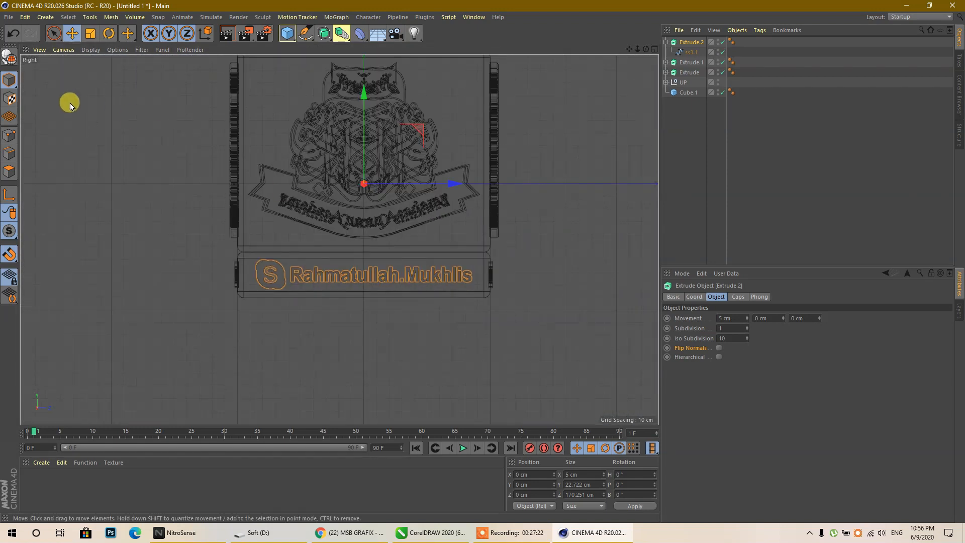
{"action": "left_click", "coordinate": [5, 195]}
{"action": "left_click_drag", "start_coordinate": [363, 93], "coordinate": [367, 188]}
{"action": "middle_click", "coordinate": [565, 267]}
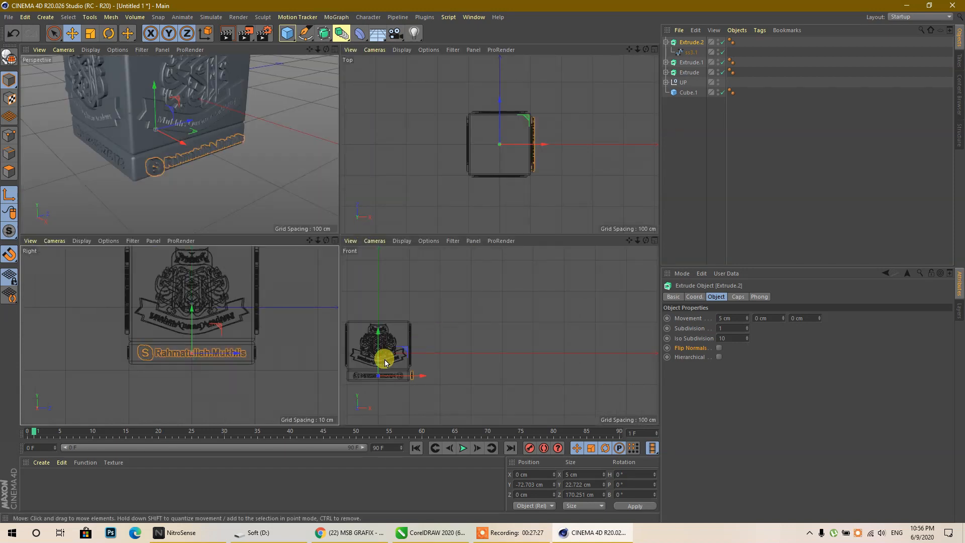
{"action": "middle_click", "coordinate": [511, 143]}
{"action": "scroll", "coordinate": [397, 246], "scroll_direction": "up", "scroll_amount": 3}
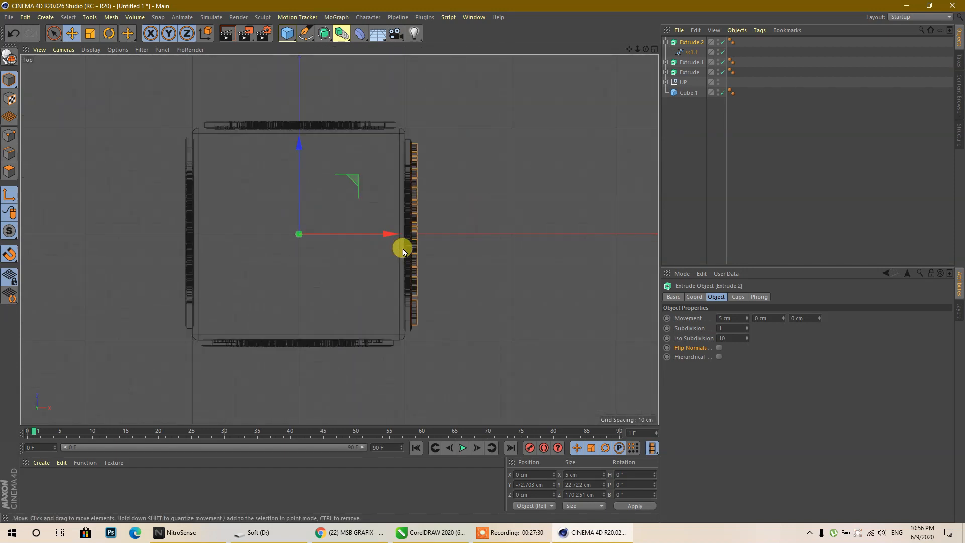
{"action": "left_click_drag", "start_coordinate": [384, 232], "coordinate": [414, 246]}
{"action": "scroll", "coordinate": [413, 246], "scroll_direction": "up", "scroll_amount": 5}
{"action": "left_click_drag", "start_coordinate": [534, 215], "coordinate": [502, 221]}
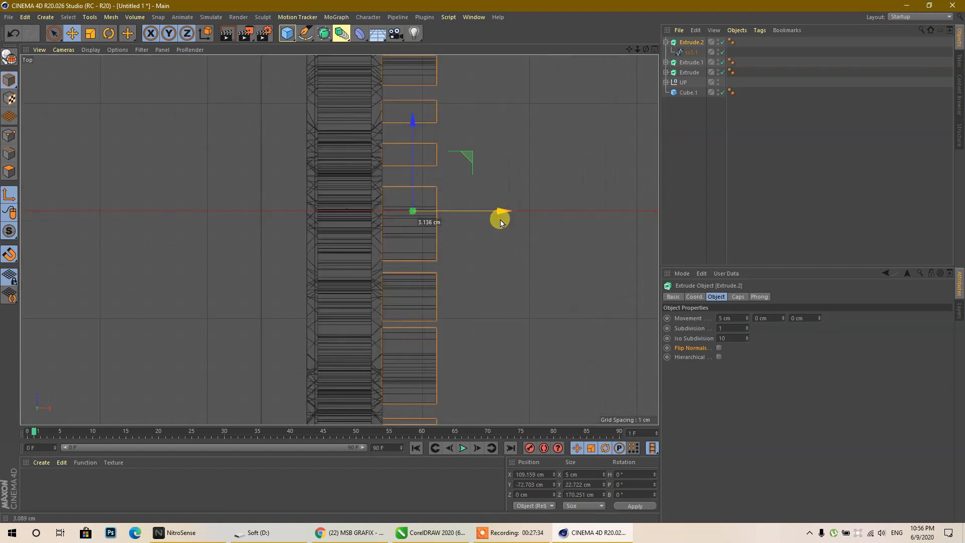
- Slide the front name lettering left along X and nudge the side text along Z
{"action": "middle_click", "coordinate": [496, 224]}
{"action": "middle_click", "coordinate": [176, 194]}
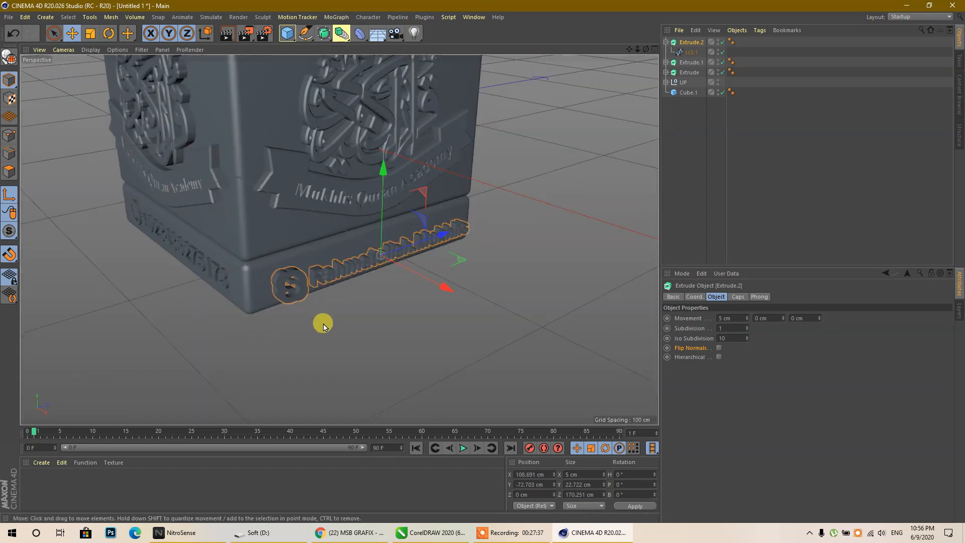
{"action": "left_click", "coordinate": [76, 33]}
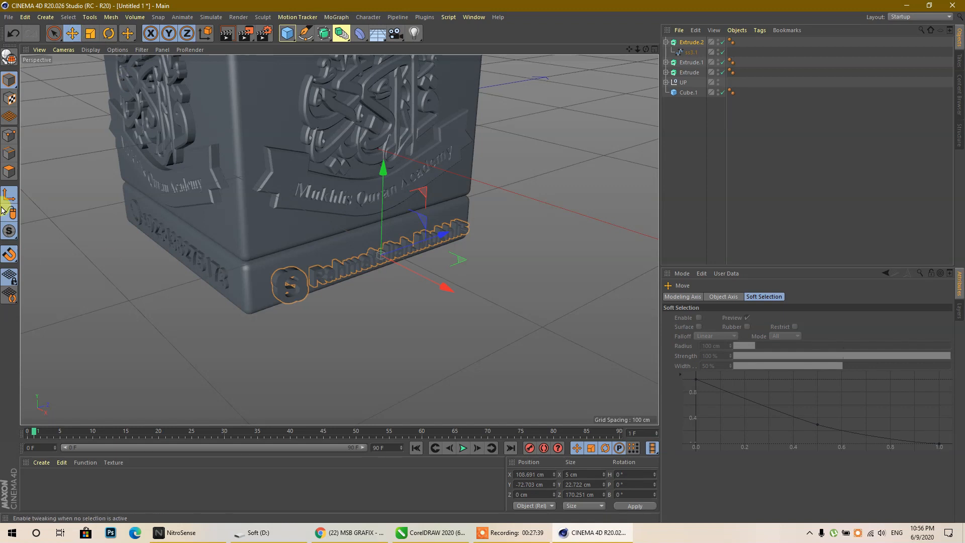
{"action": "left_click_drag", "start_coordinate": [443, 293], "coordinate": [437, 293]}
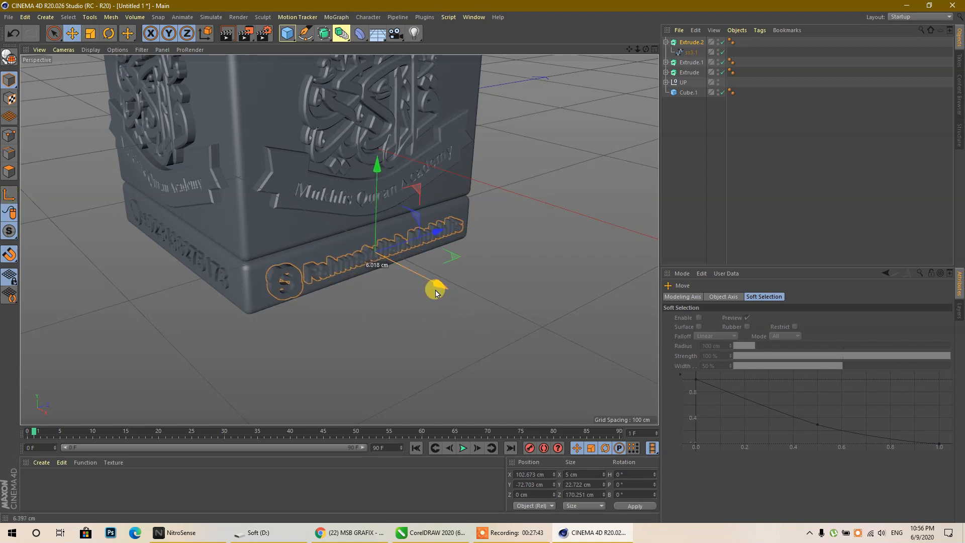
{"action": "left_click", "coordinate": [224, 279]}
{"action": "left_click_drag", "start_coordinate": [246, 226], "coordinate": [246, 227]}
- Copy the name lettering and turn the copy to a 180° heading
{"action": "left_click", "coordinate": [323, 271]}
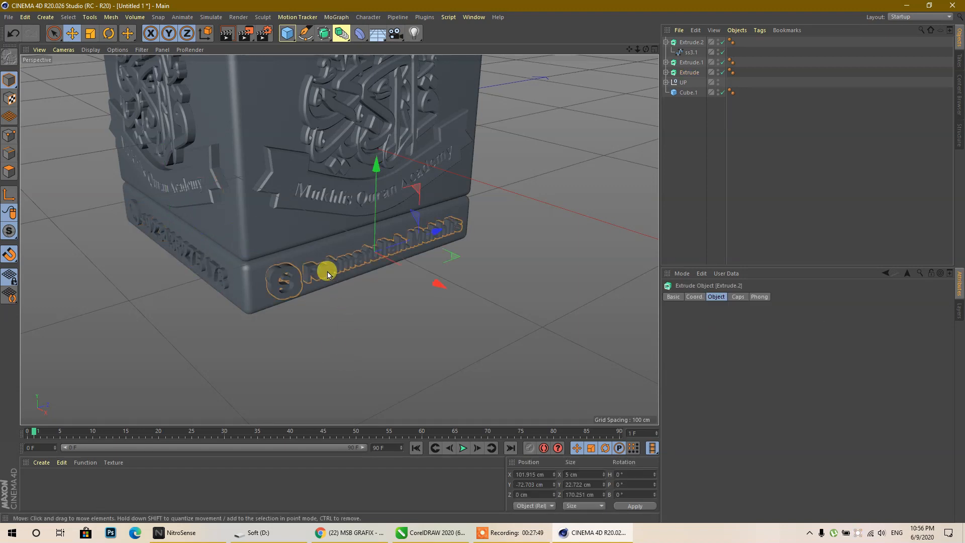
{"action": "left_click_drag", "start_coordinate": [445, 293], "coordinate": [179, 181], "text": "ctrl"}
{"action": "type", "text": "1"}
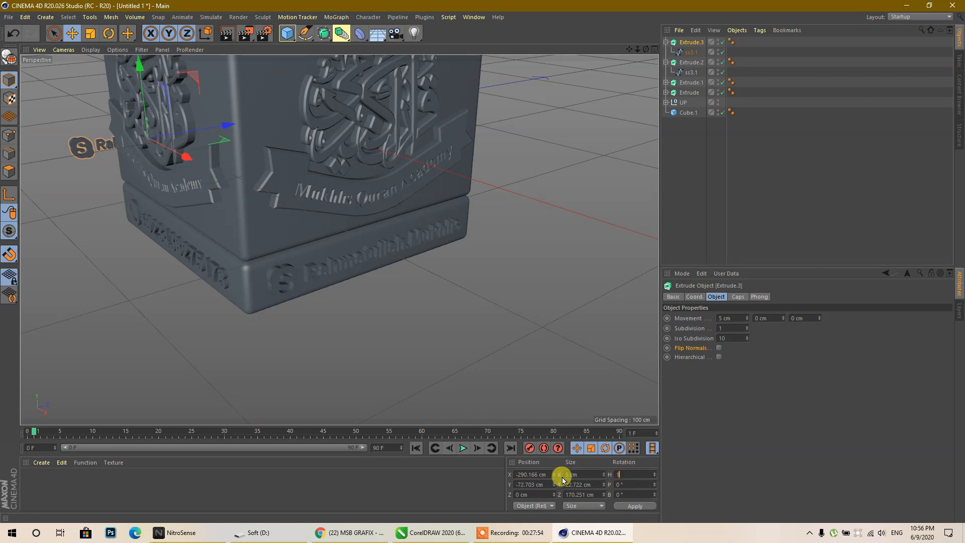
{"action": "type", "text": "80"}
{"action": "key", "text": "Return"}
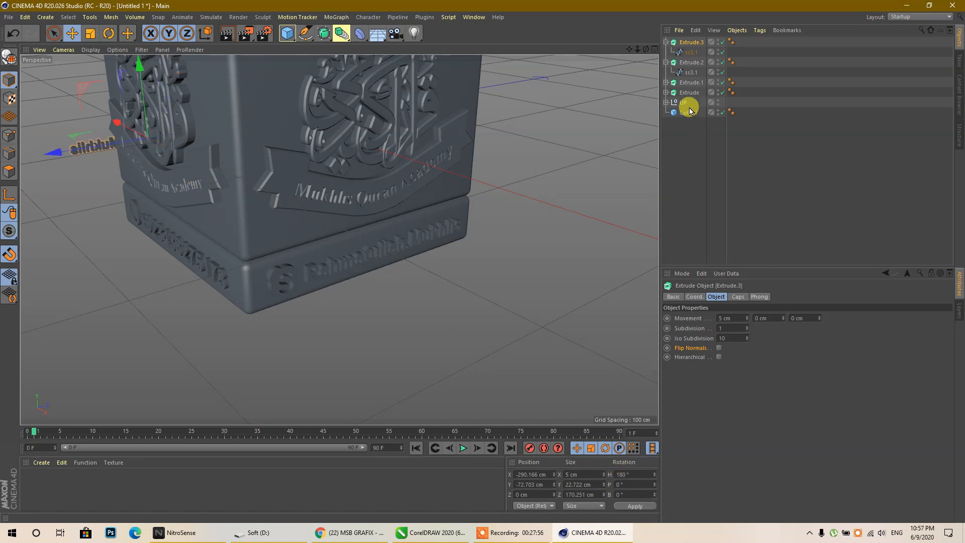
{"action": "scroll", "coordinate": [372, 261], "scroll_direction": "down", "scroll_amount": 6}
- Slide Extrude.3 onto the base's opposite face at X −103.107 cm
{"action": "left_click_drag", "start_coordinate": [645, 49], "coordinate": [729, 51]}
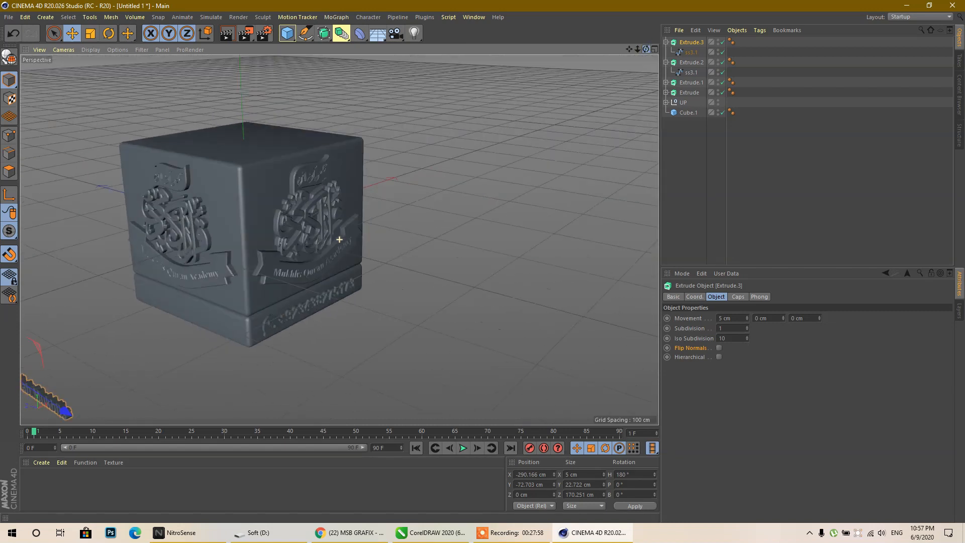
{"action": "left_click_drag", "start_coordinate": [266, 265], "coordinate": [277, 265], "text": "alt"}
{"action": "scroll", "coordinate": [267, 265], "scroll_direction": "down", "scroll_amount": 3}
{"action": "left_click_drag", "start_coordinate": [48, 373], "coordinate": [120, 295]}
{"action": "scroll", "coordinate": [201, 295], "scroll_direction": "up", "scroll_amount": 8}
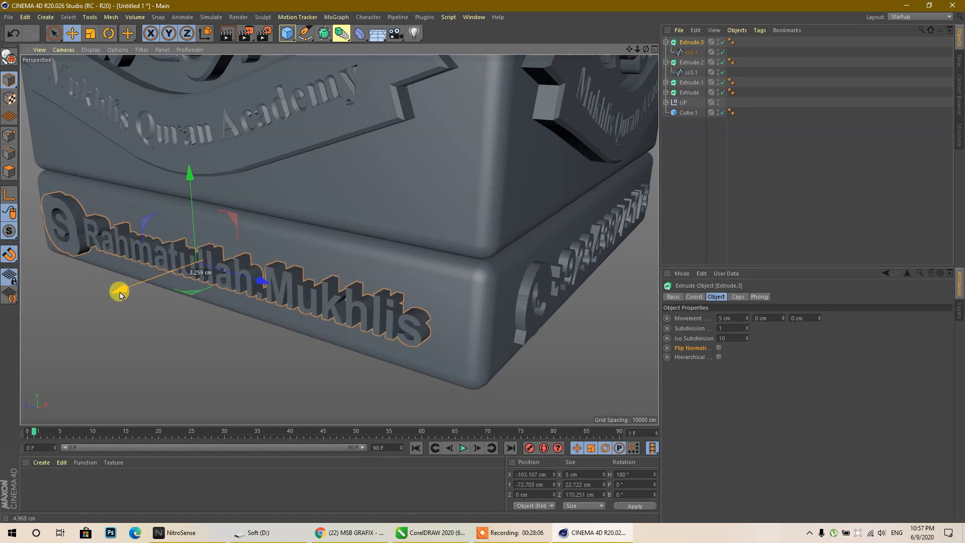
{"action": "scroll", "coordinate": [120, 295], "scroll_direction": "down", "scroll_amount": 5}
{"action": "scroll", "coordinate": [500, 177], "scroll_direction": "down", "scroll_amount": 3}
{"action": "scroll", "coordinate": [359, 276], "scroll_direction": "down", "scroll_amount": 4}
{"action": "scroll", "coordinate": [422, 127], "scroll_direction": "up", "scroll_amount": 2}
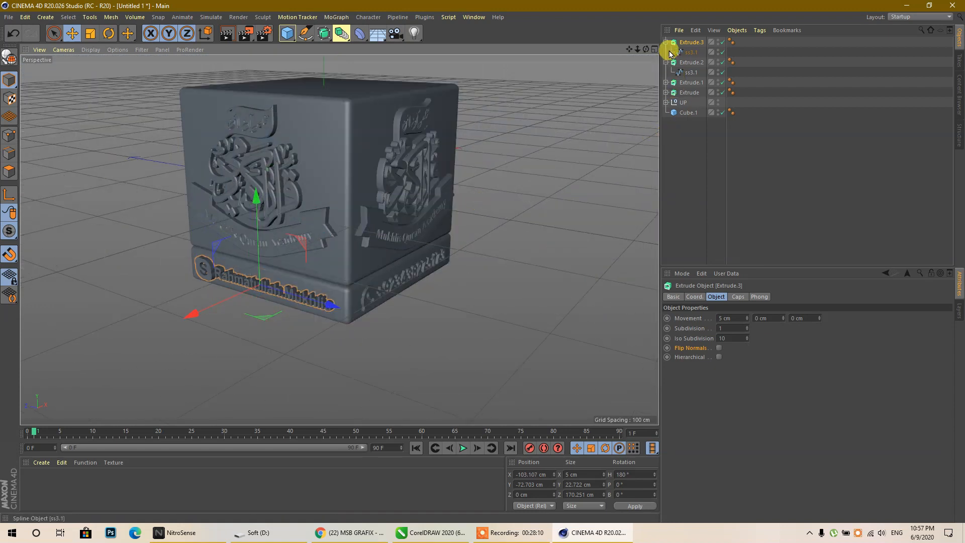
- Add a null, move Cube.1 and the four text extrusions into it, and name it Down
{"action": "left_click_drag", "start_coordinate": [287, 33], "coordinate": [309, 44]}
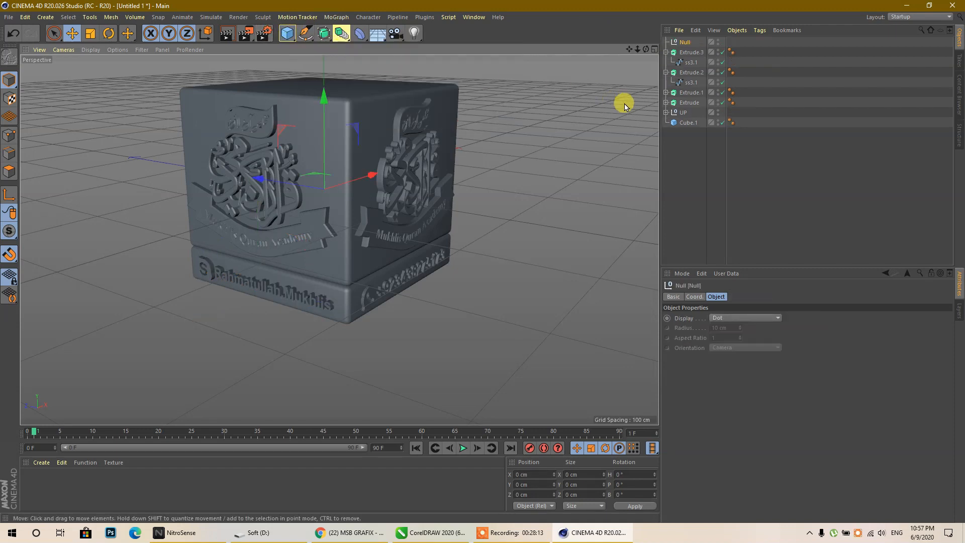
{"action": "left_click", "coordinate": [665, 72]}
{"action": "left_click", "coordinate": [666, 52]}
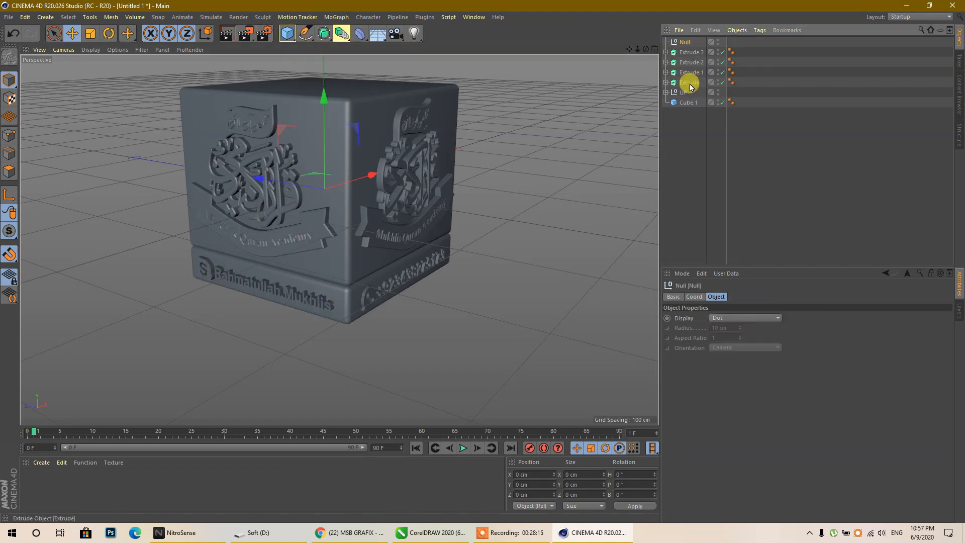
{"action": "left_click_drag", "start_coordinate": [682, 48], "coordinate": [682, 44]}
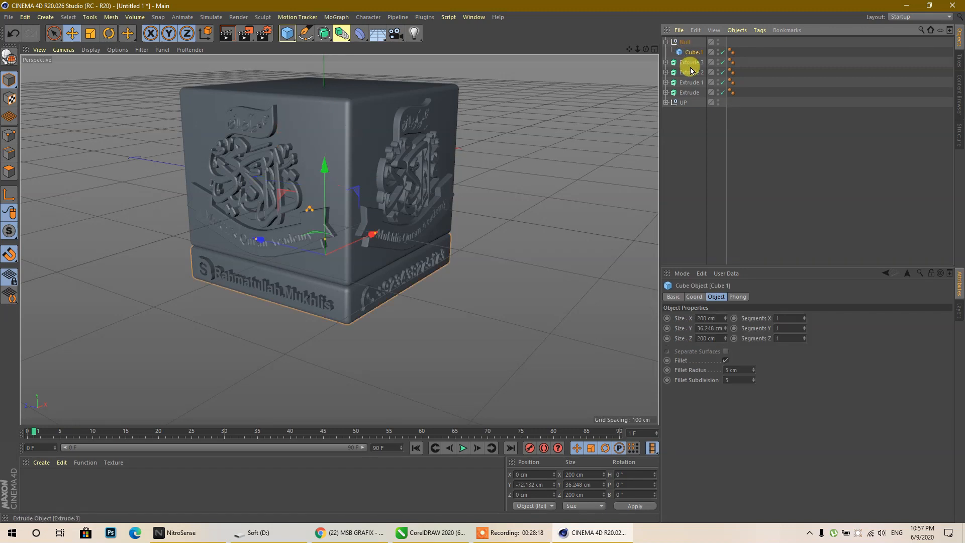
{"action": "left_click", "coordinate": [690, 93]}
{"action": "left_click", "coordinate": [688, 62], "text": "shift"}
{"action": "left_click_drag", "start_coordinate": [687, 45], "coordinate": [687, 46]}
{"action": "left_click", "coordinate": [666, 42]}
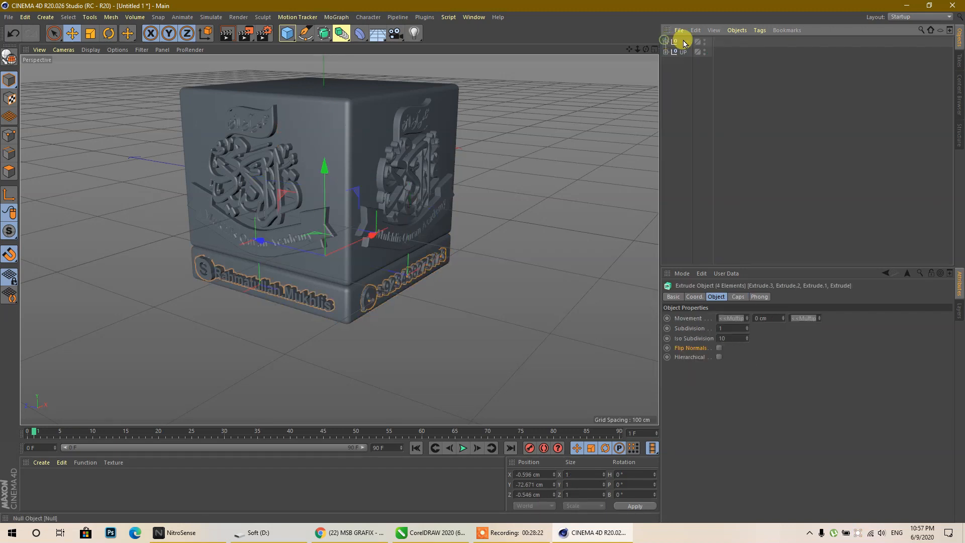
{"action": "double_click", "coordinate": [686, 43]}
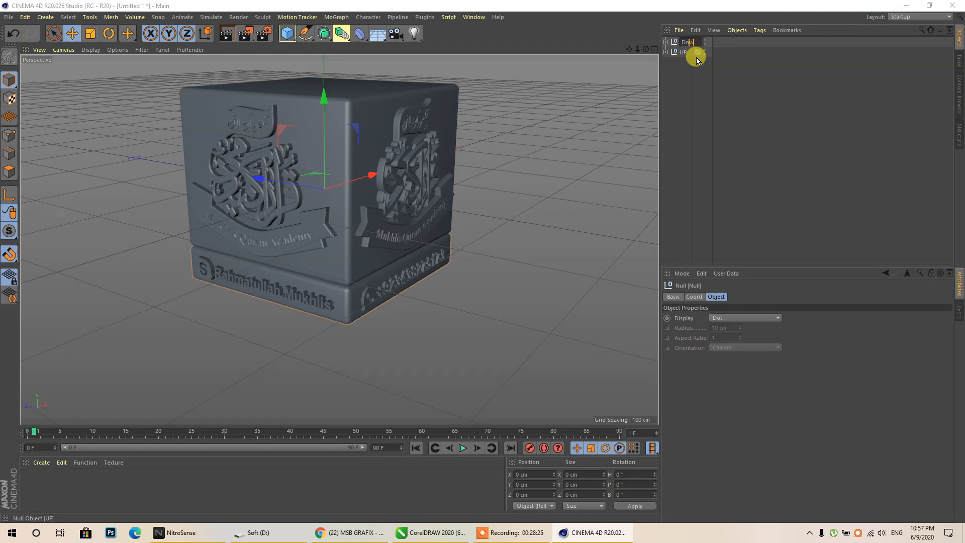
{"action": "key", "text": "Return"}
{"action": "left_click", "coordinate": [696, 60]}
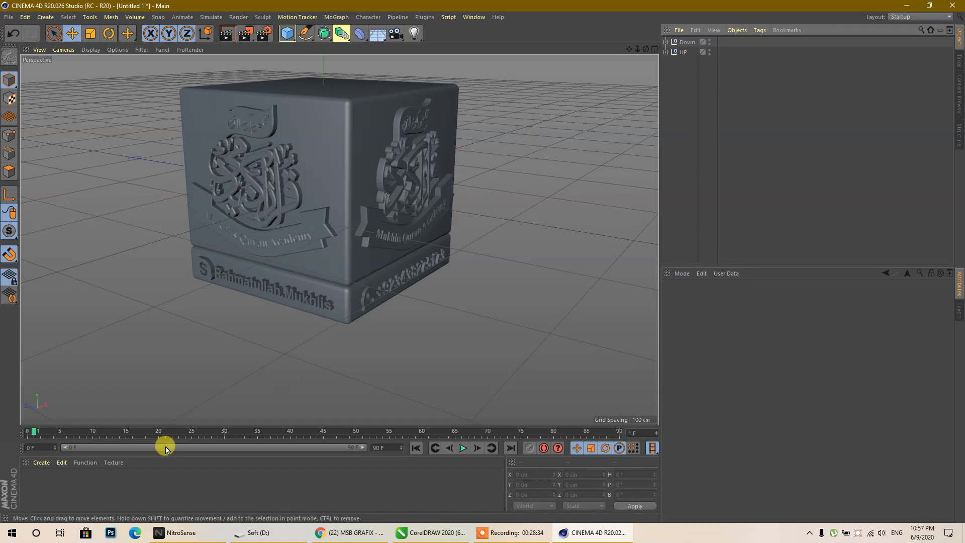
- Create a new material, Mat, and set its colour to bright pure red
{"action": "double_click", "coordinate": [116, 484]}
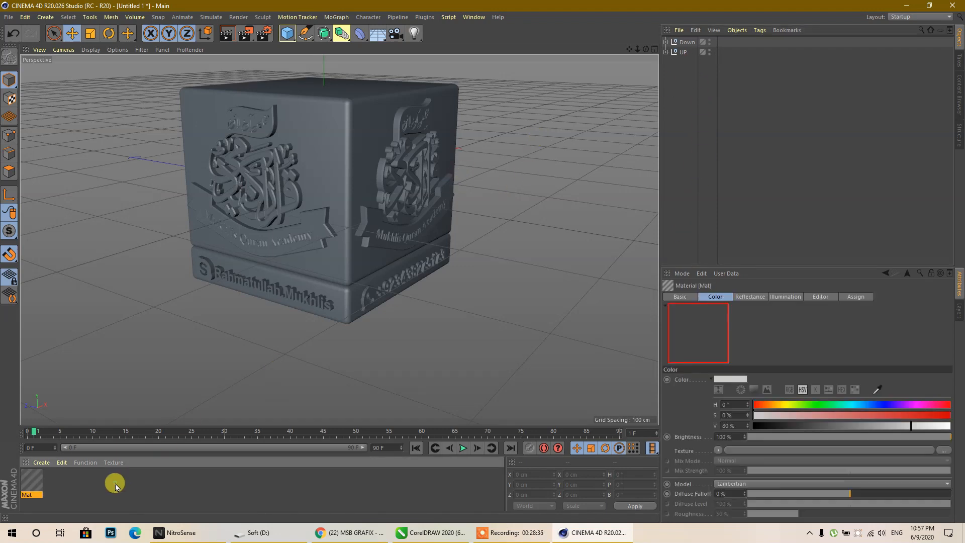
{"action": "double_click", "coordinate": [29, 484]}
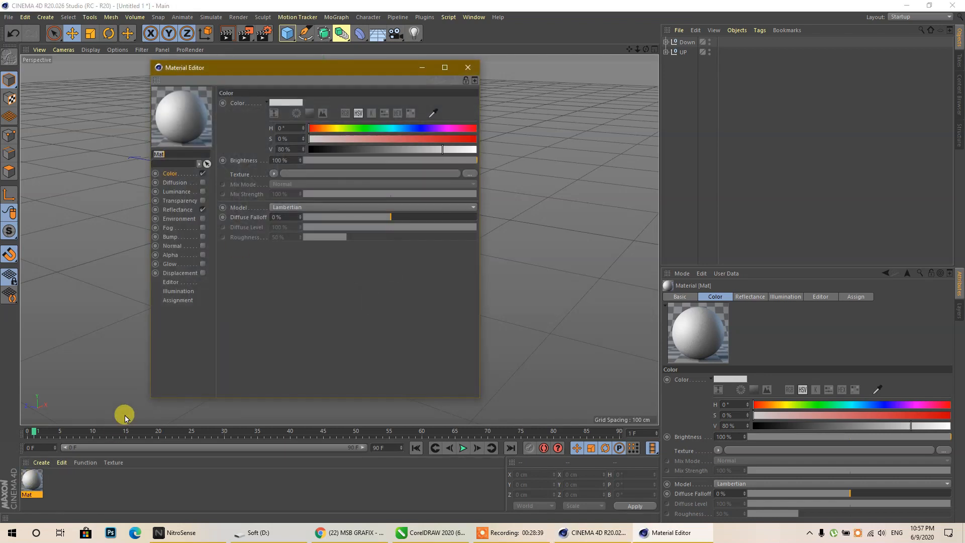
{"action": "left_click_drag", "start_coordinate": [423, 137], "coordinate": [572, 140]}
{"action": "left_click_drag", "start_coordinate": [465, 149], "coordinate": [789, 150]}
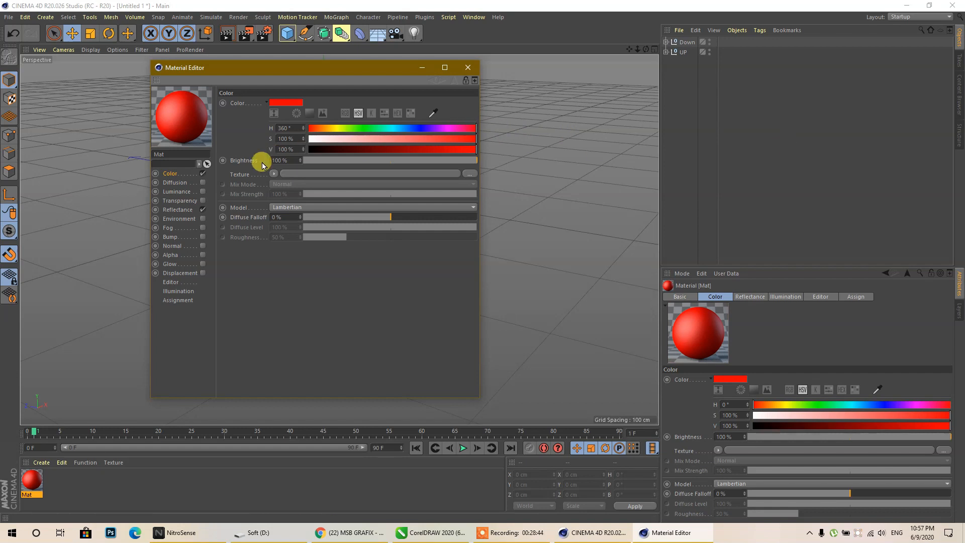
- Replace Default Specular with a Reflection (Legacy) layer at 33% brightness and 10% roughness
{"action": "left_click", "coordinate": [173, 208]}
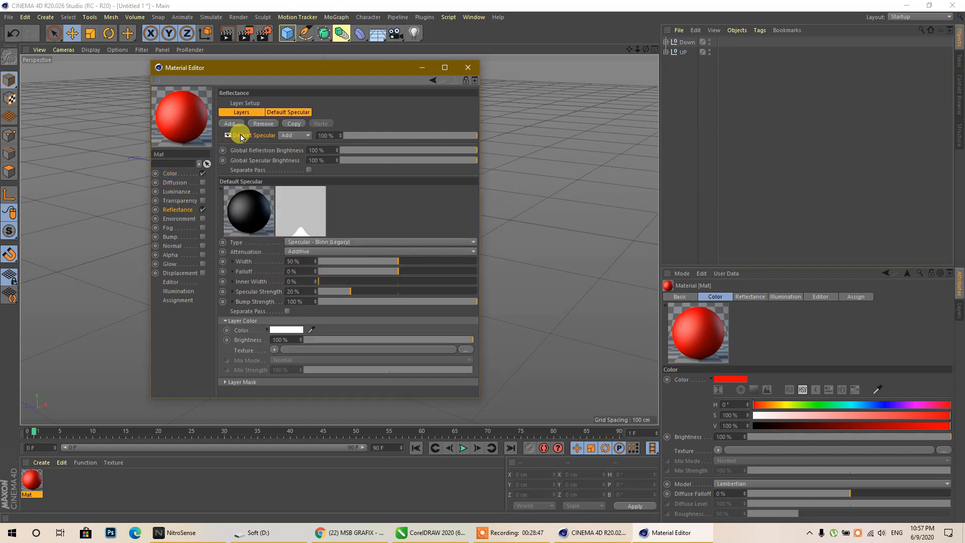
{"action": "left_click", "coordinate": [263, 123]}
{"action": "left_click", "coordinate": [231, 124]}
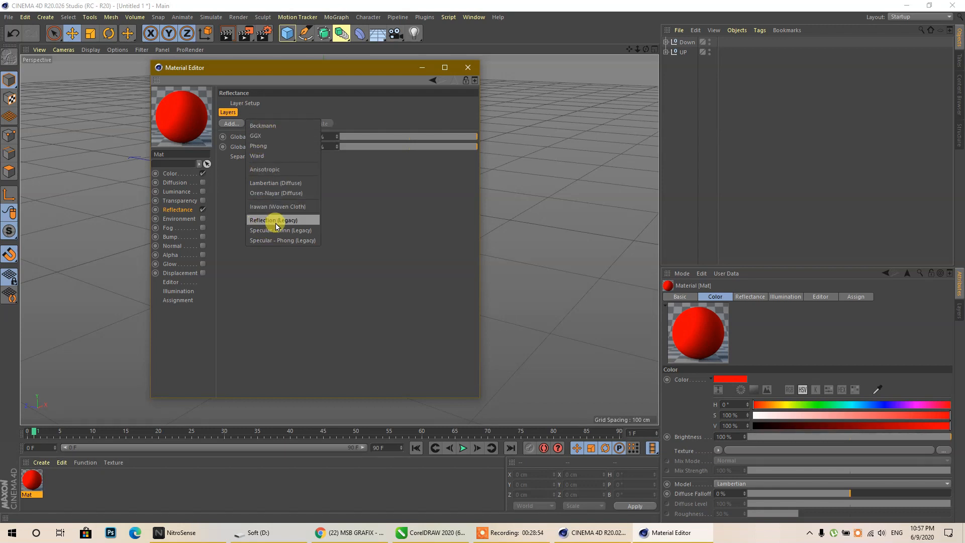
{"action": "left_click", "coordinate": [294, 223]}
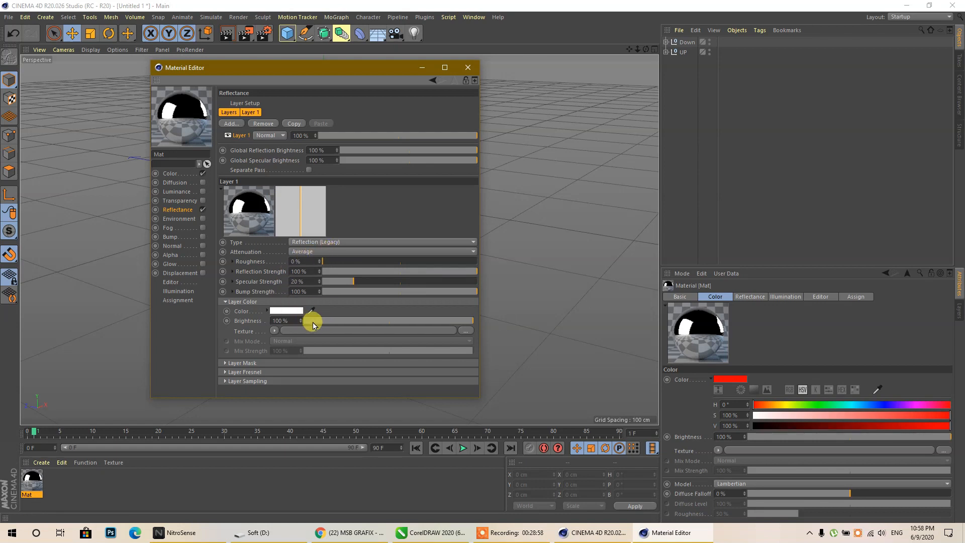
{"action": "left_click_drag", "start_coordinate": [348, 322], "coordinate": [375, 322]}
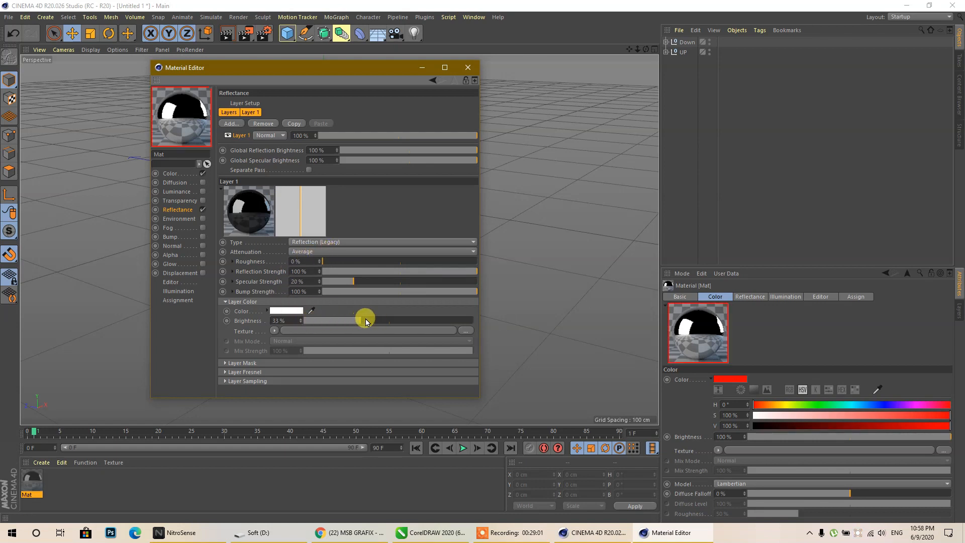
{"action": "left_click_drag", "start_coordinate": [323, 261], "coordinate": [342, 262]}
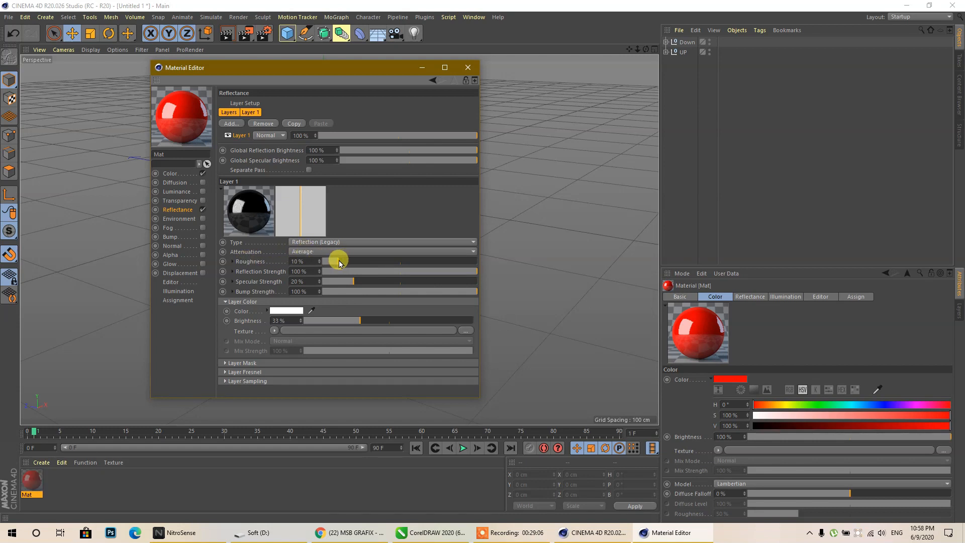
{"action": "left_click", "coordinate": [467, 68]}
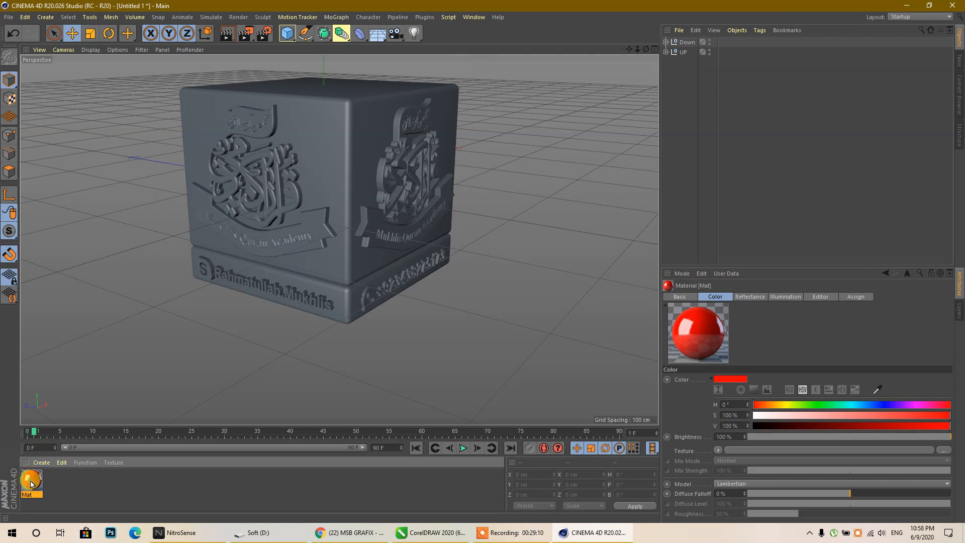
- Duplicate Mat three times, making Mat.1 blue, Mat.2 white (0% saturation) and Mat.3 gold (45° hue)
{"action": "left_click_drag", "start_coordinate": [31, 483], "coordinate": [72, 487], "text": "ctrl"}
{"action": "left_click", "coordinate": [881, 405]}
{"action": "left_click_drag", "start_coordinate": [56, 481], "coordinate": [120, 488], "text": "ctrl"}
{"action": "left_click_drag", "start_coordinate": [774, 420], "coordinate": [753, 415]}
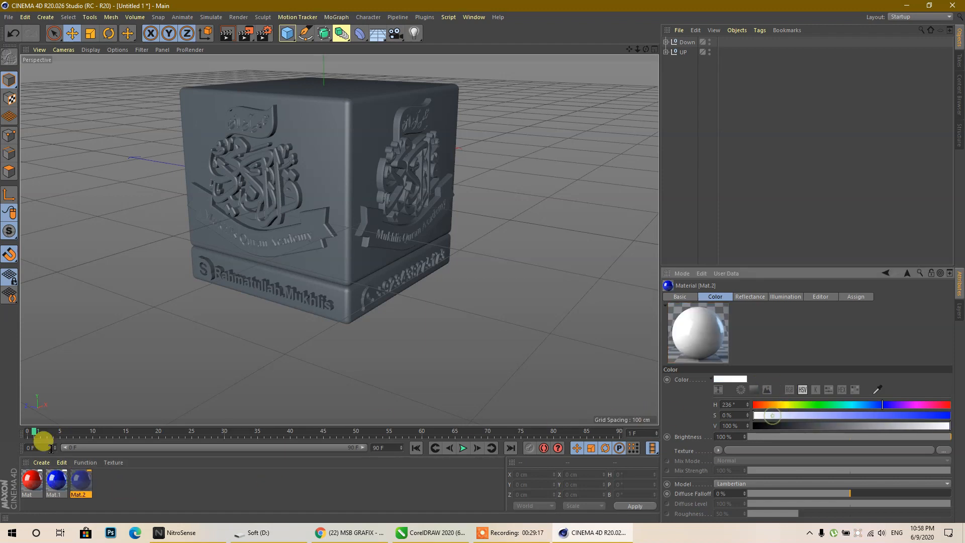
{"action": "left_click", "coordinate": [79, 483]}
{"action": "left_click_drag", "start_coordinate": [80, 483], "coordinate": [118, 484], "text": "ctrl"}
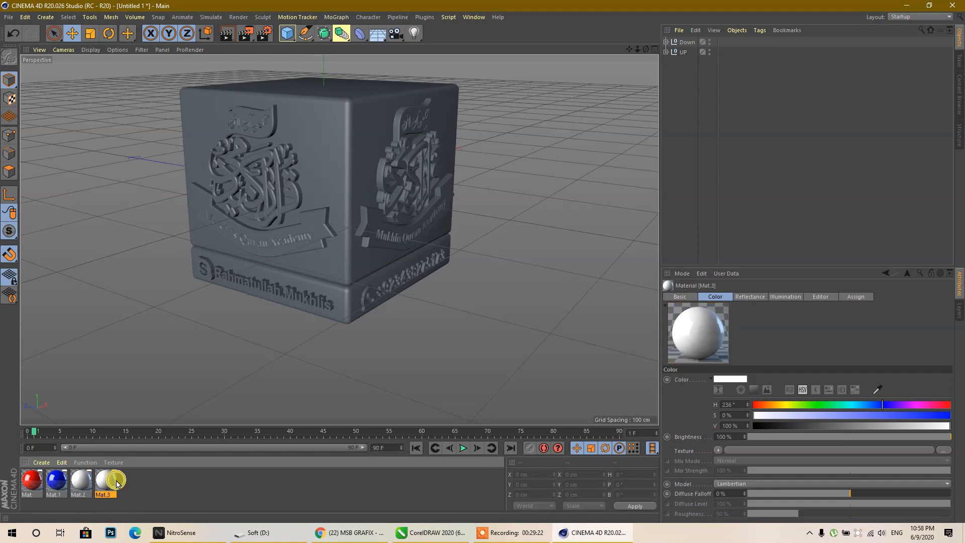
{"action": "left_click", "coordinate": [777, 404]}
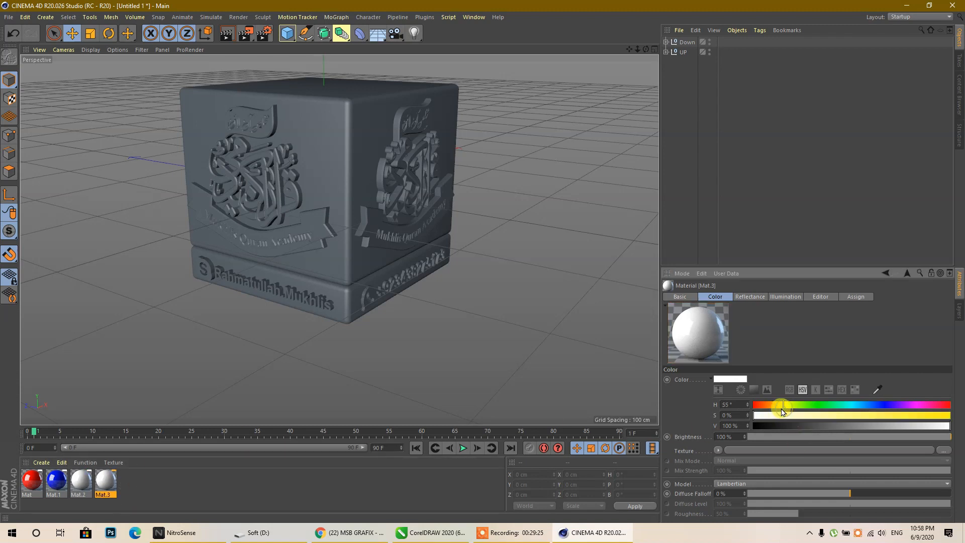
{"action": "left_click_drag", "start_coordinate": [809, 413], "coordinate": [903, 415]}
{"action": "left_click", "coordinate": [183, 485]}
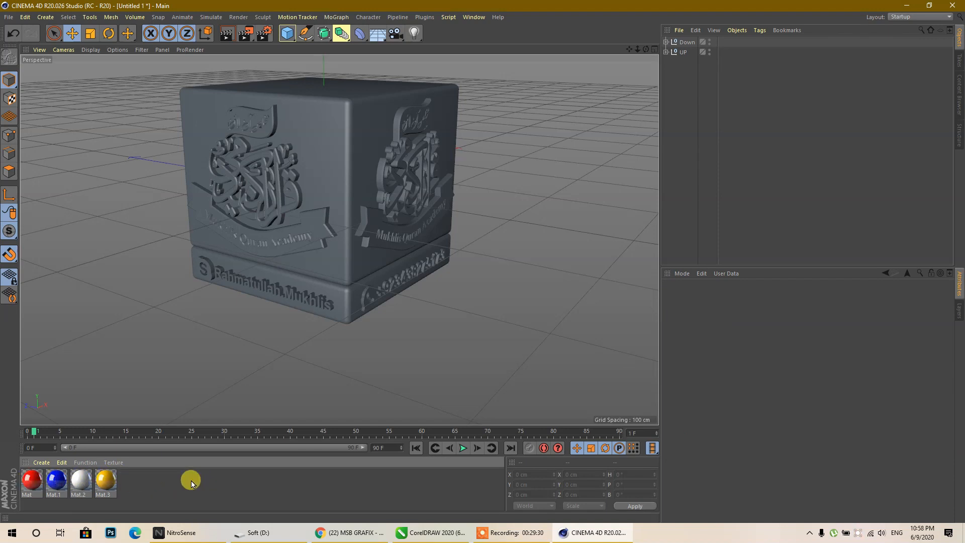
- Apply the red Mat to the upper cube, undoing a stray white assignment
{"action": "left_click_drag", "start_coordinate": [34, 491], "coordinate": [332, 166]}
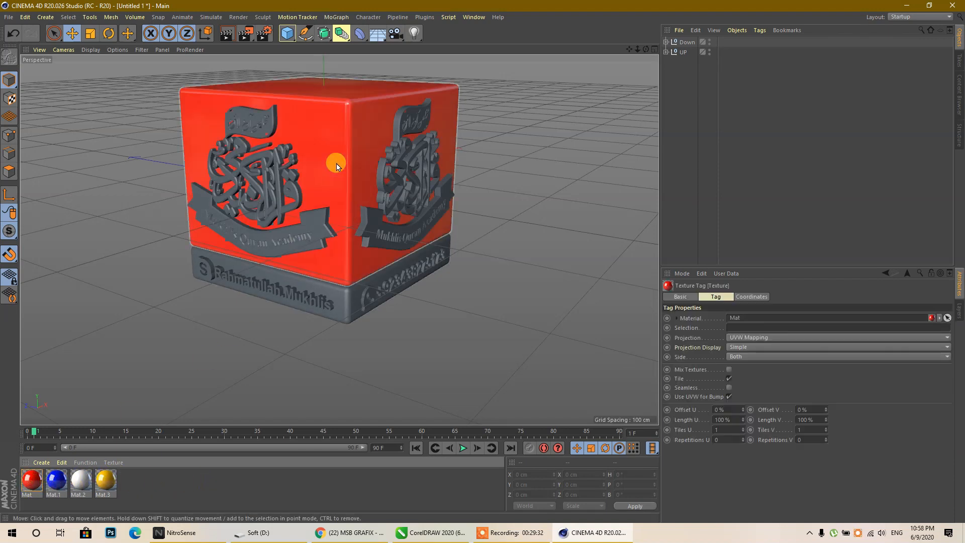
{"action": "left_click_drag", "start_coordinate": [81, 480], "coordinate": [259, 238]}
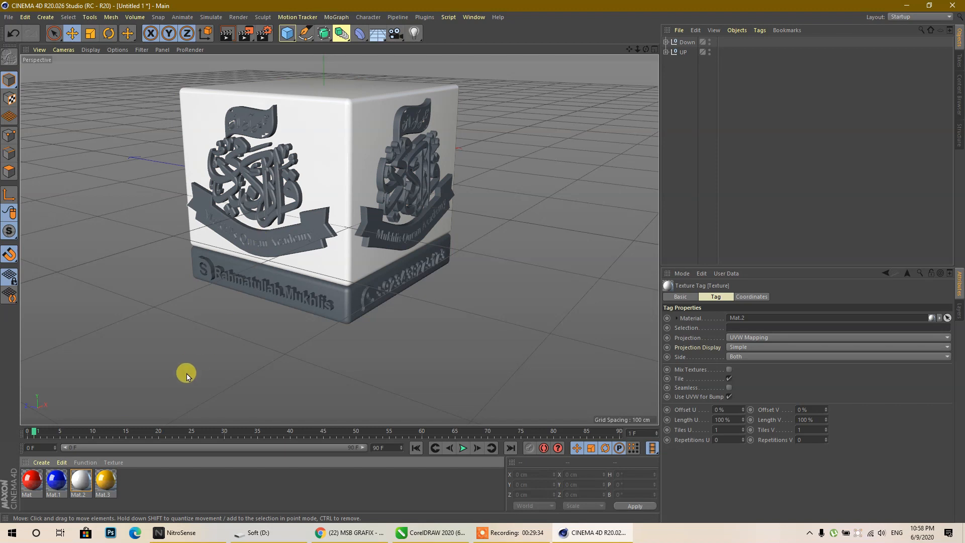
{"action": "key", "text": "ctrl+z"}
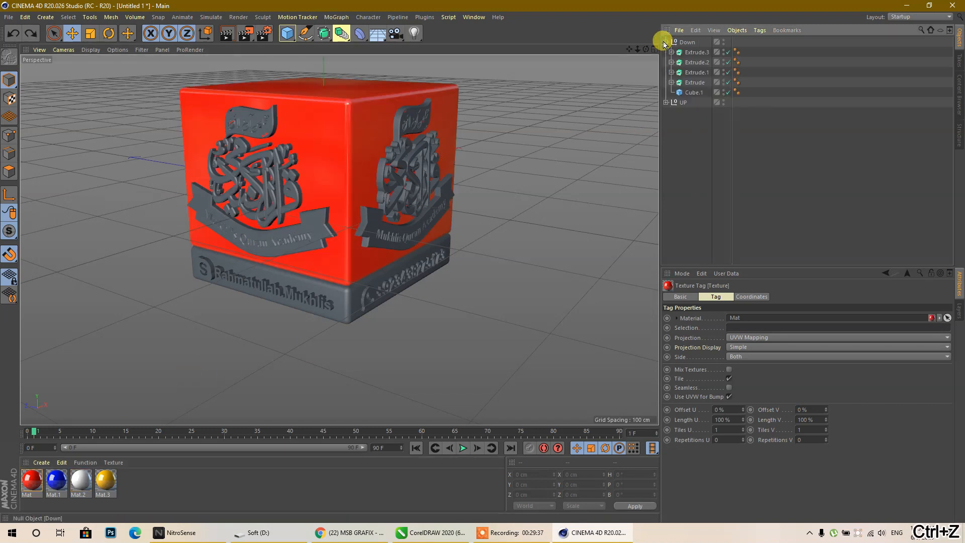
- Apply white Mat.2 to the four logo extrusions inside the UP group
{"action": "left_click", "coordinate": [665, 51]}
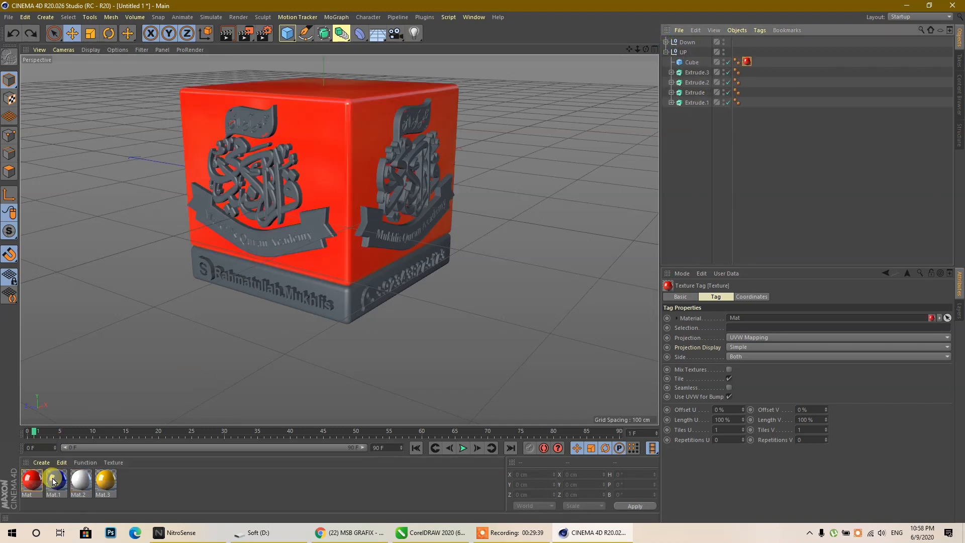
{"action": "left_click_drag", "start_coordinate": [692, 121], "coordinate": [686, 70]}
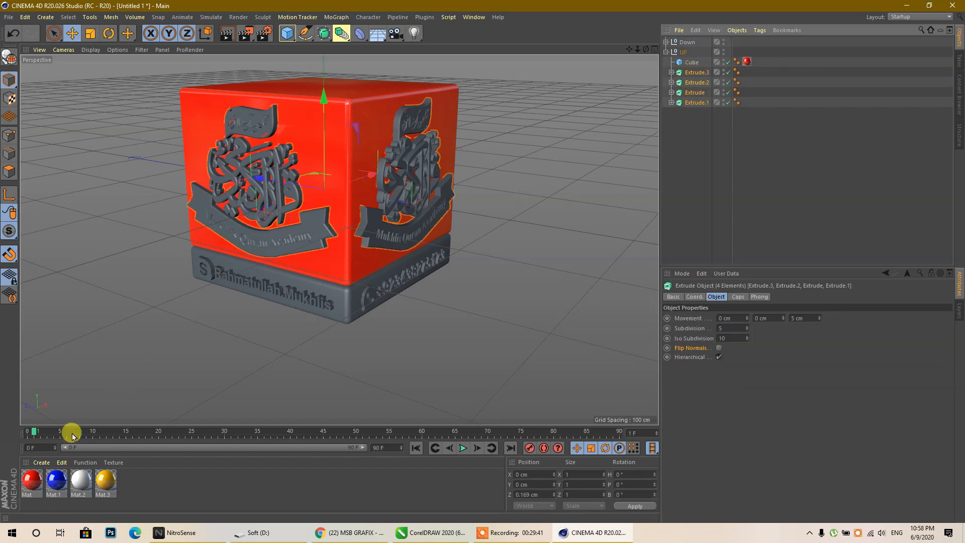
{"action": "right_click", "coordinate": [76, 479]}
{"action": "left_click", "coordinate": [86, 338]}
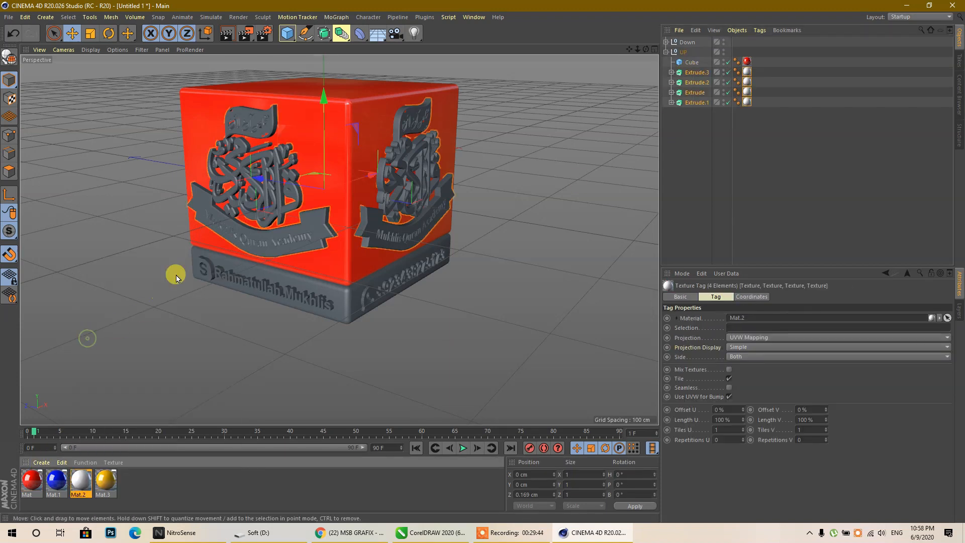
{"action": "left_click", "coordinate": [679, 112]}
- Apply white Mat.2 to the four base lettering extrusions in Down, then select Cube.1
{"action": "left_click", "coordinate": [666, 52]}
{"action": "left_click", "coordinate": [666, 41]}
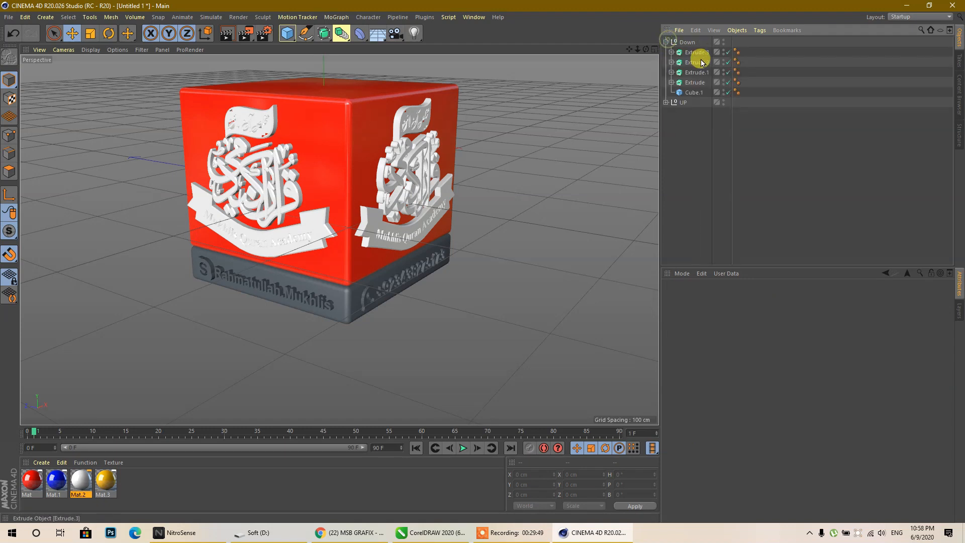
{"action": "left_click", "coordinate": [694, 82]}
{"action": "left_click", "coordinate": [695, 52], "text": "shift"}
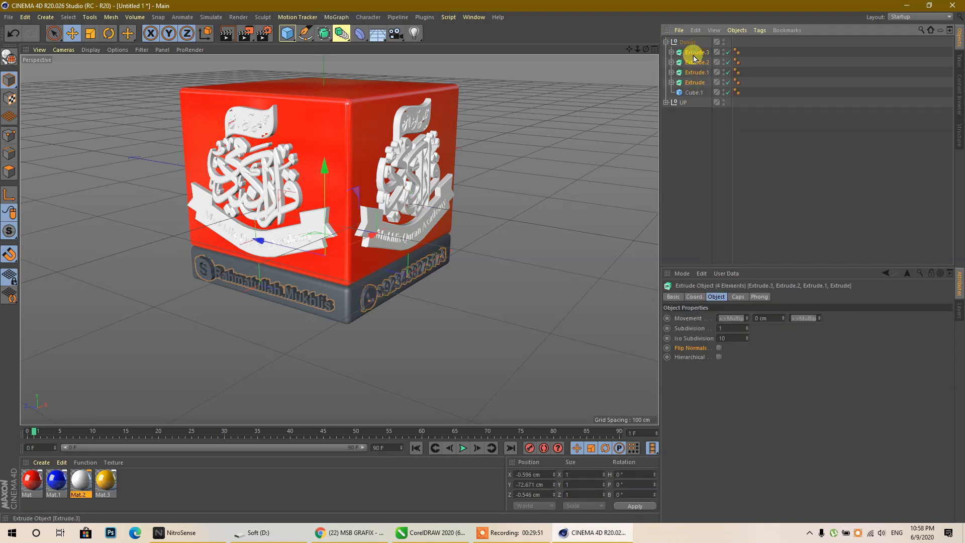
{"action": "right_click", "coordinate": [53, 486]}
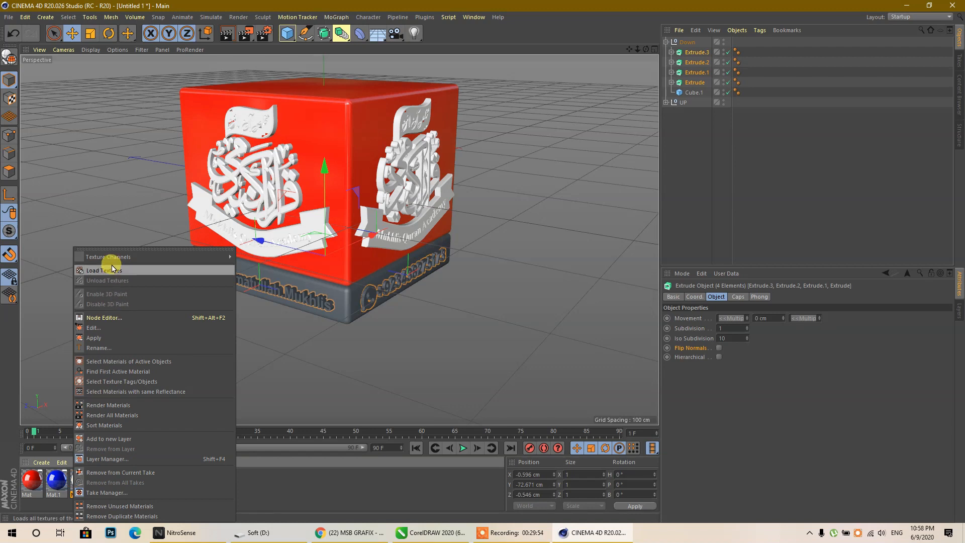
{"action": "left_click", "coordinate": [97, 338]}
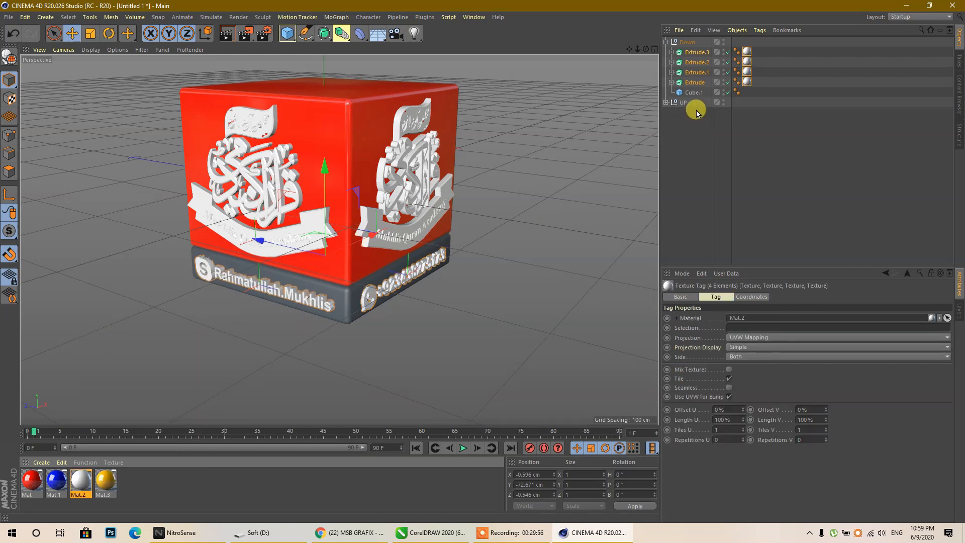
{"action": "left_click", "coordinate": [688, 92]}
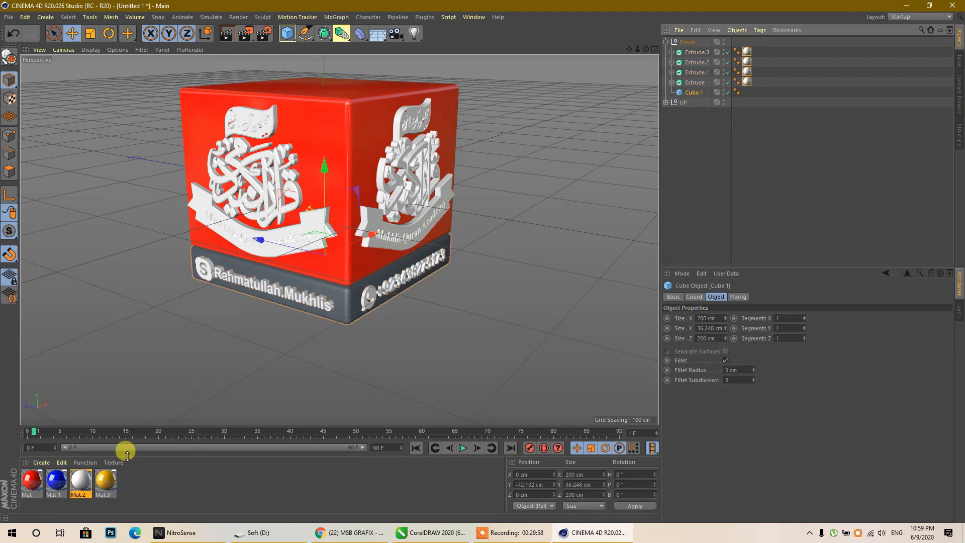
- Give the base block Cube.1 the blue Mat.1, undoing a trial gold on the lettering
{"action": "left_click_drag", "start_coordinate": [349, 310], "coordinate": [348, 312]}
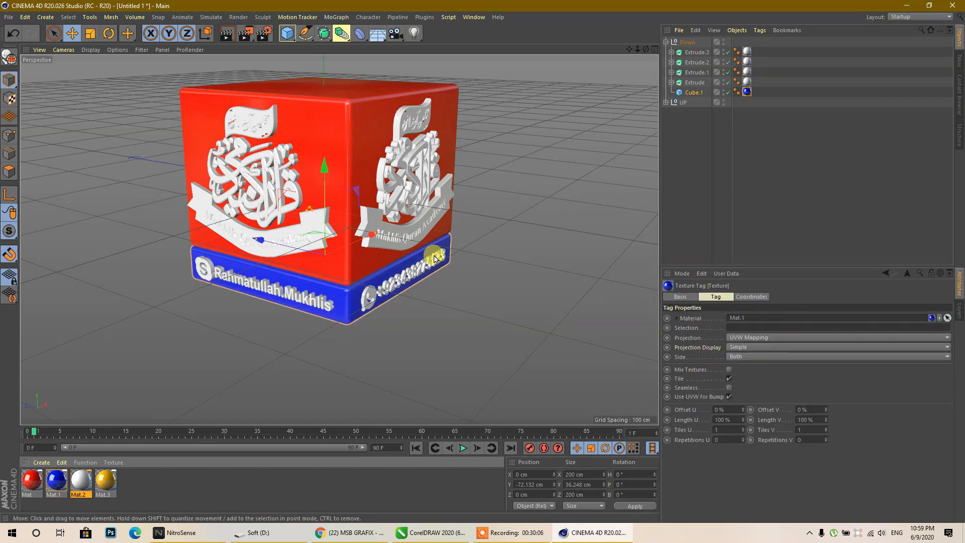
{"action": "scroll", "coordinate": [259, 187], "scroll_direction": "up", "scroll_amount": 2}
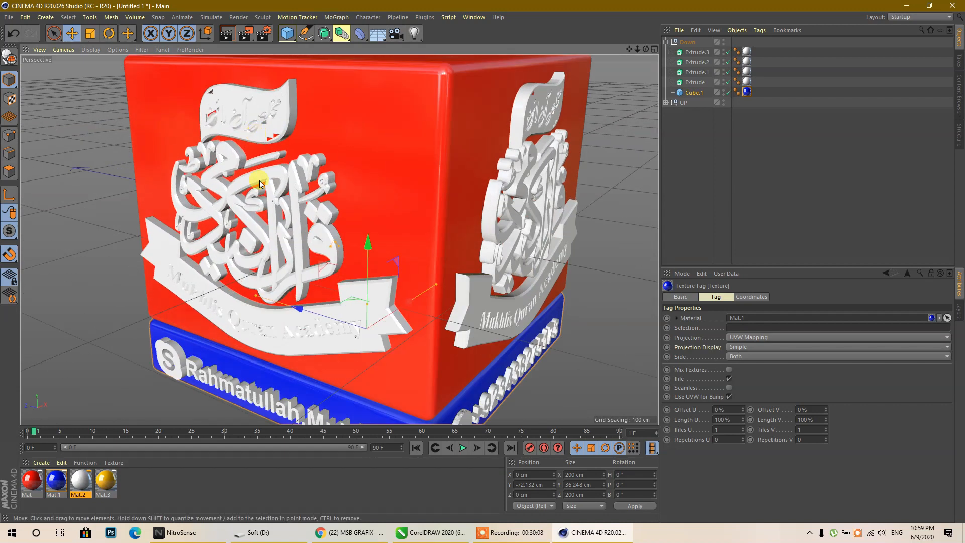
{"action": "scroll", "coordinate": [260, 188], "scroll_direction": "down", "scroll_amount": 1}
{"action": "scroll", "coordinate": [256, 132], "scroll_direction": "up", "scroll_amount": 3}
{"action": "scroll", "coordinate": [257, 132], "scroll_direction": "down", "scroll_amount": 3}
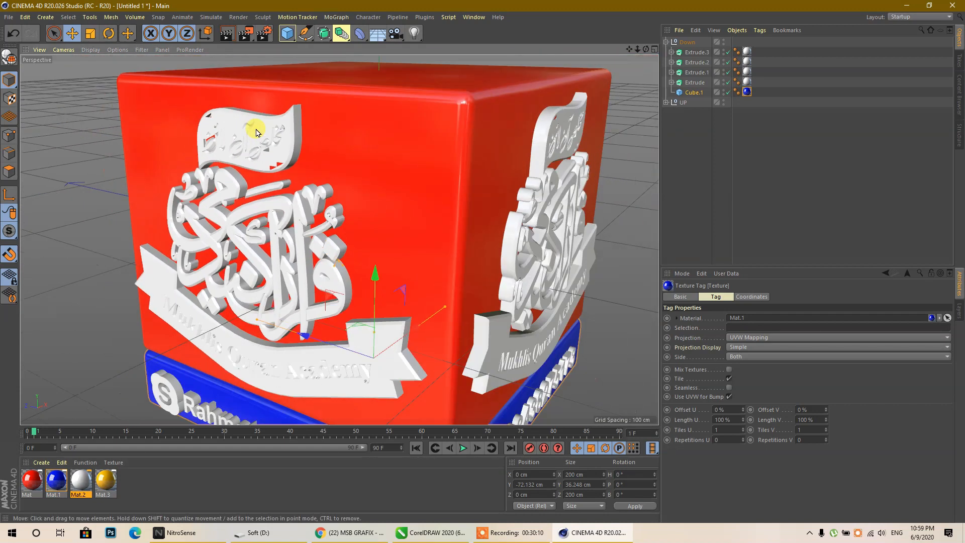
{"action": "left_click", "coordinate": [744, 142]}
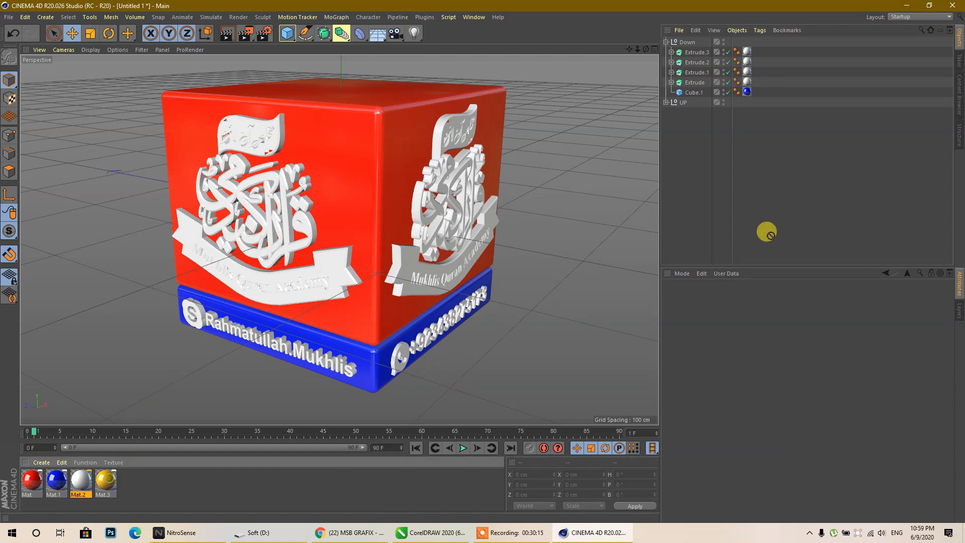
{"action": "left_click_drag", "start_coordinate": [720, 50], "coordinate": [695, 52]}
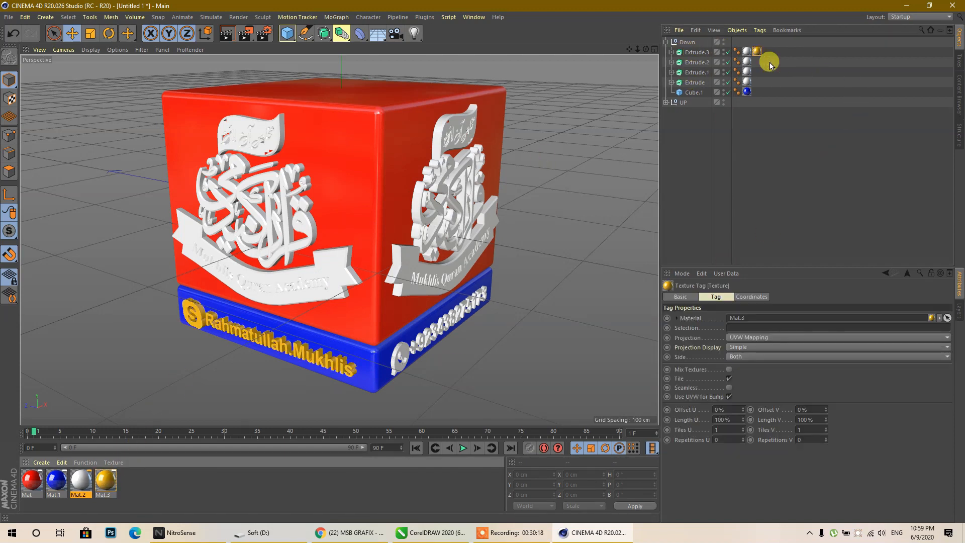
{"action": "key", "text": "ctrl+z"}
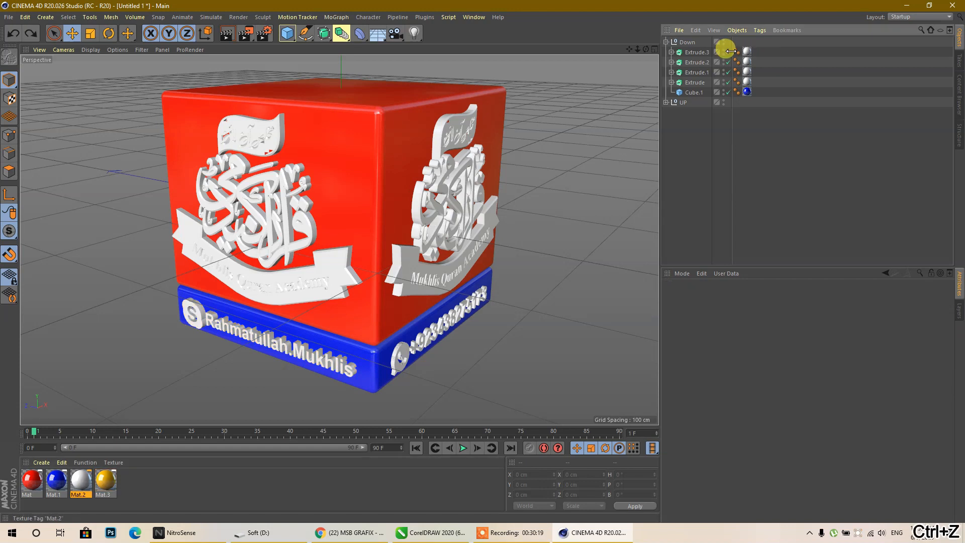
- Move the Down group below the UP group in the Object Manager
{"action": "left_click", "coordinate": [665, 41]}
{"action": "left_click", "coordinate": [666, 52]}
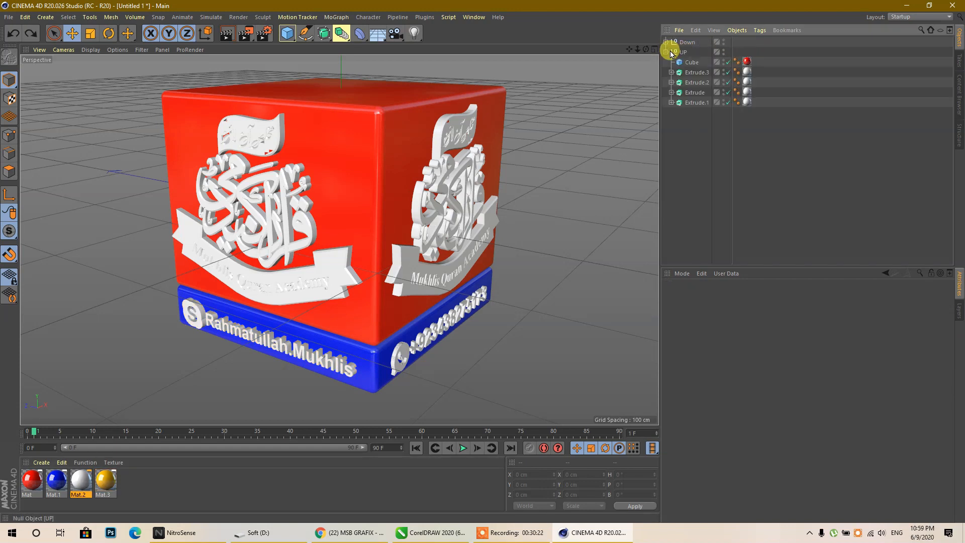
{"action": "left_click", "coordinate": [667, 52]}
{"action": "left_click_drag", "start_coordinate": [684, 45], "coordinate": [688, 50]}
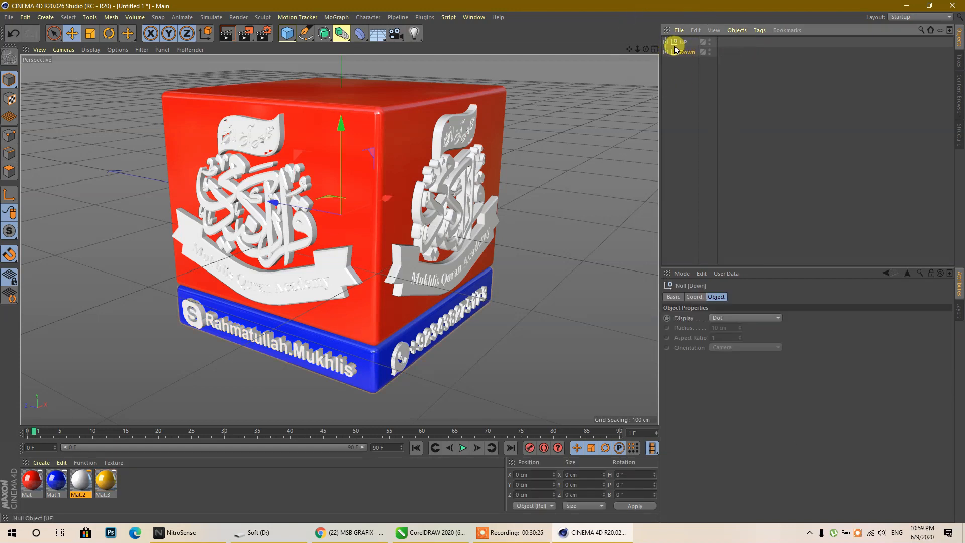
- Apply gold Mat.3 to the four logo extrusions in UP
{"action": "left_click", "coordinate": [666, 41]}
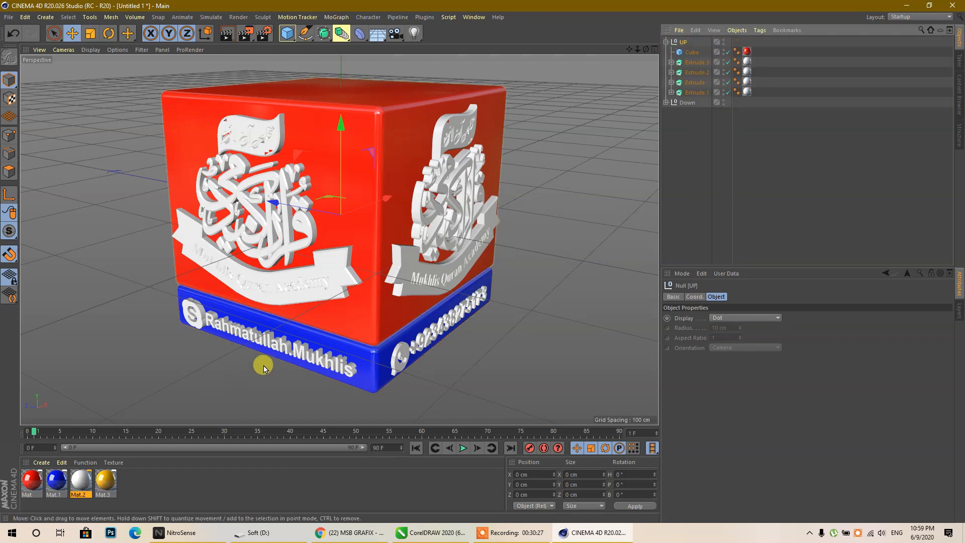
{"action": "left_click", "coordinate": [691, 93]}
{"action": "left_click", "coordinate": [696, 63], "text": "shift"}
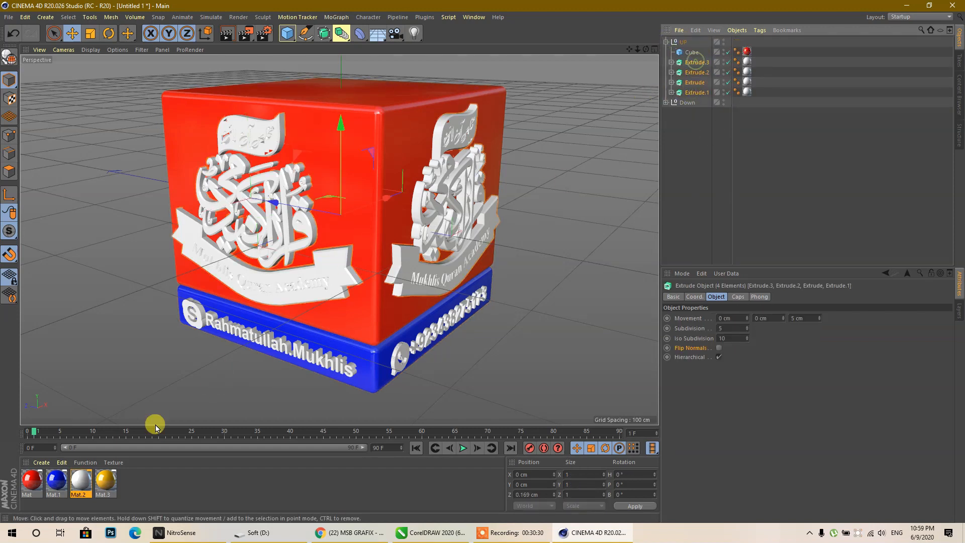
{"action": "right_click", "coordinate": [97, 484]}
{"action": "left_click", "coordinate": [125, 327]}
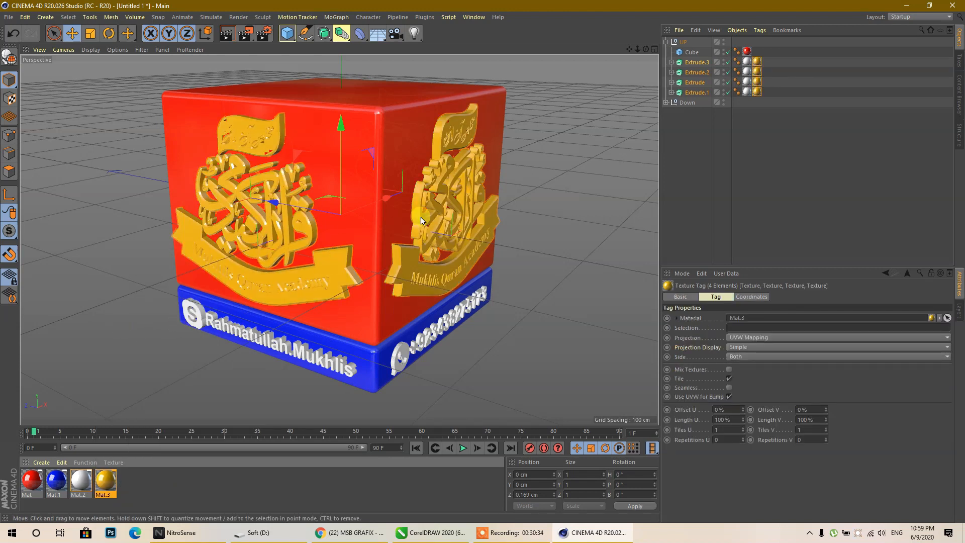
- Restrict the four gold material tags to selection R1 so only the rounded edges turn gold
{"action": "left_click_drag", "start_coordinate": [793, 129], "coordinate": [755, 50]}
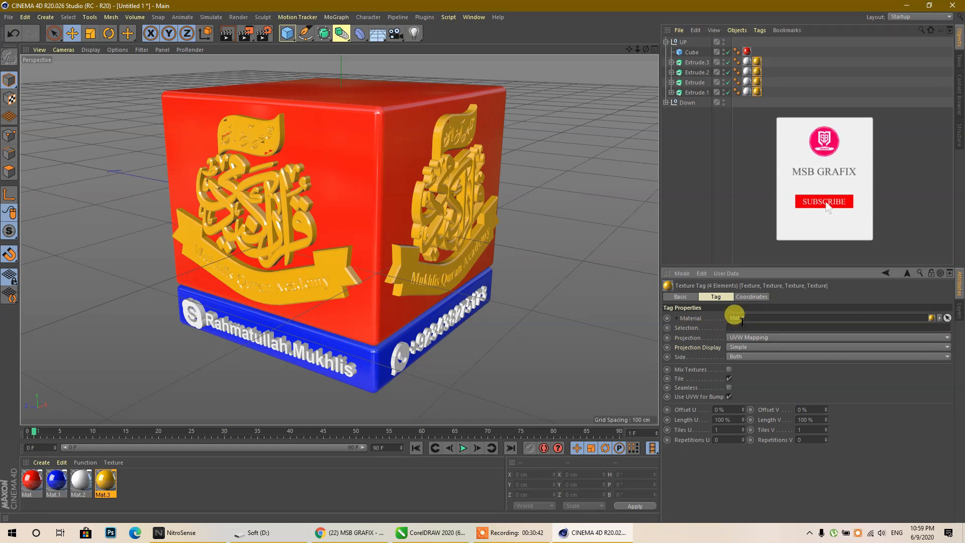
{"action": "type", "text": "R1"}
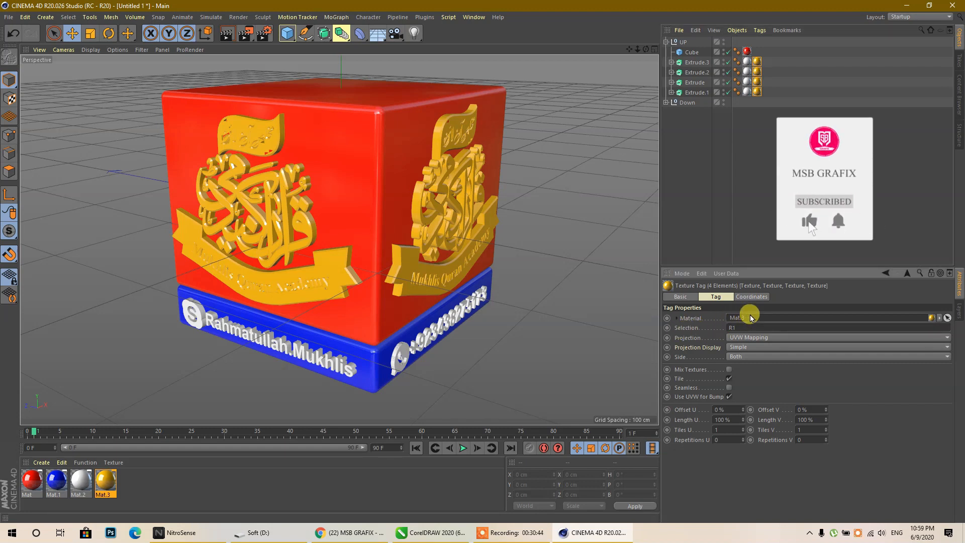
{"action": "left_click", "coordinate": [764, 206]}
{"action": "scroll", "coordinate": [253, 120], "scroll_direction": "up", "scroll_amount": 5}
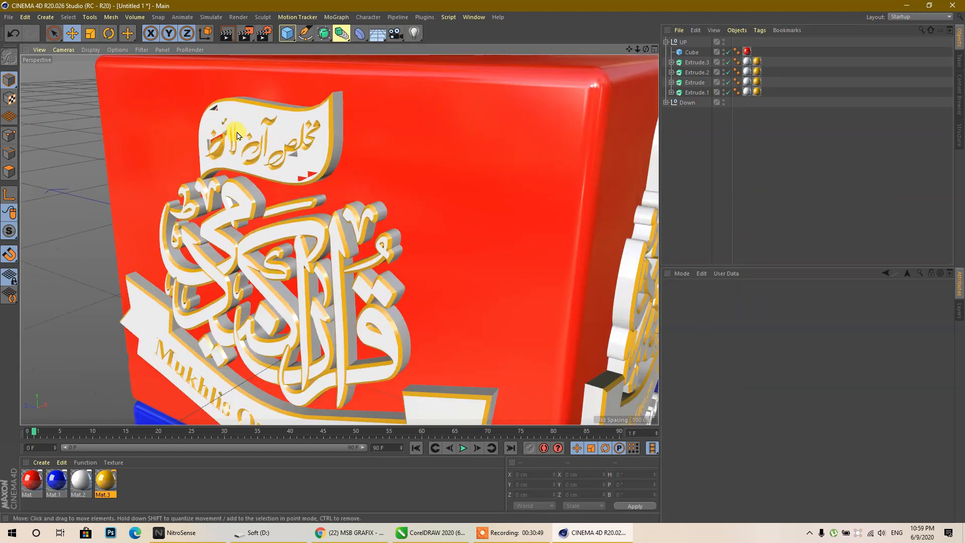
{"action": "scroll", "coordinate": [312, 176], "scroll_direction": "down", "scroll_amount": 2}
{"action": "scroll", "coordinate": [373, 231], "scroll_direction": "up", "scroll_amount": 4}
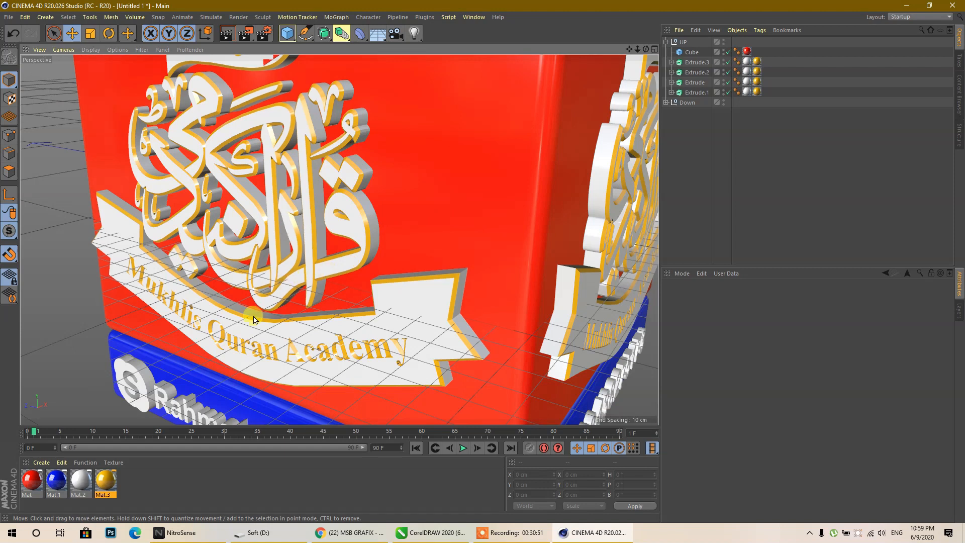
{"action": "scroll", "coordinate": [195, 133], "scroll_direction": "down", "scroll_amount": 6}
{"action": "scroll", "coordinate": [199, 106], "scroll_direction": "up", "scroll_amount": 8}
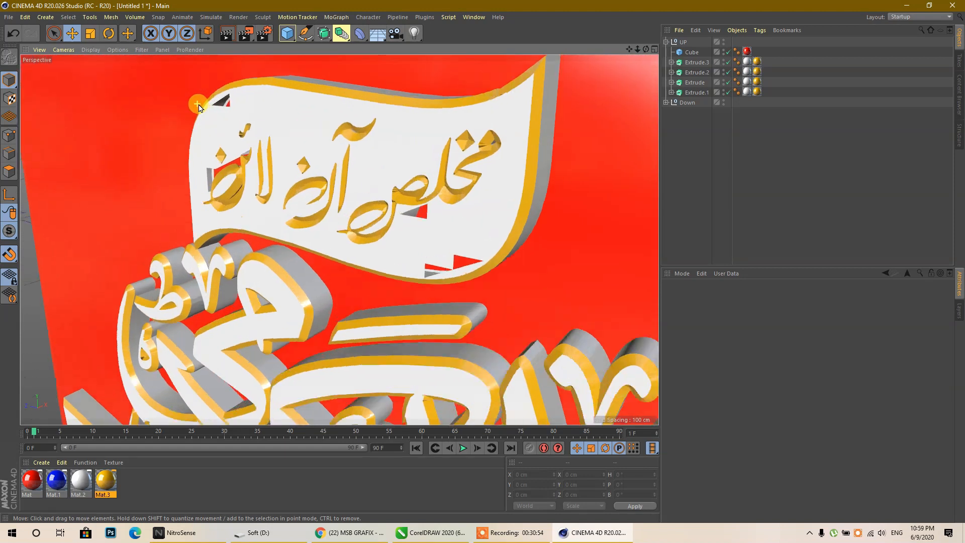
{"action": "scroll", "coordinate": [311, 237], "scroll_direction": "up", "scroll_amount": 3}
- Adjust Extrude.2's cap rounding settings, leaving Single Object off
{"action": "left_click", "coordinate": [261, 171]}
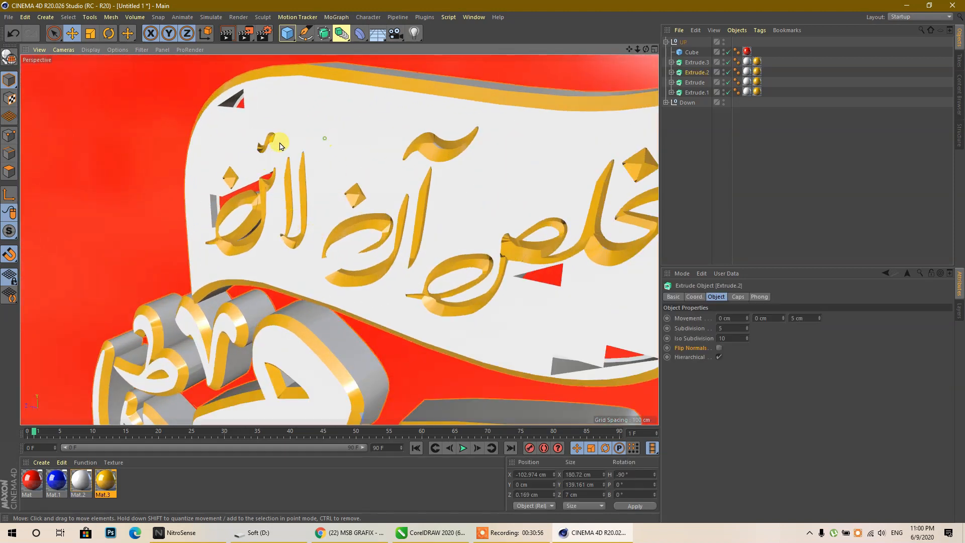
{"action": "left_click", "coordinate": [730, 329]}
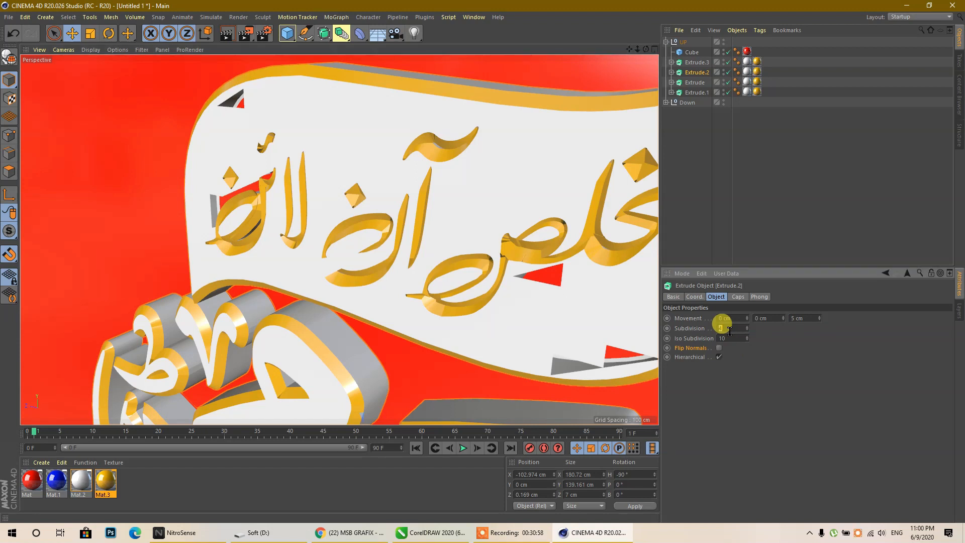
{"action": "left_click", "coordinate": [737, 297]}
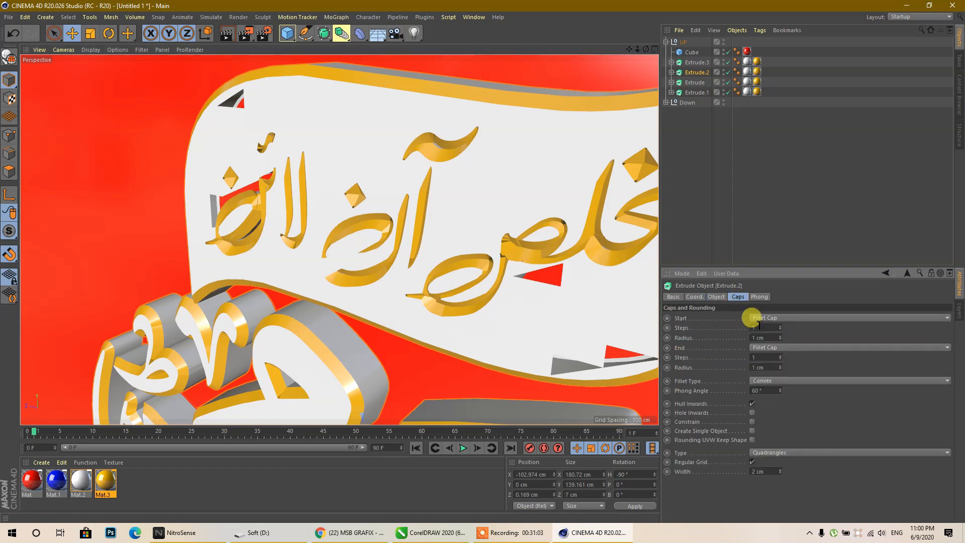
{"action": "key", "text": "Return"}
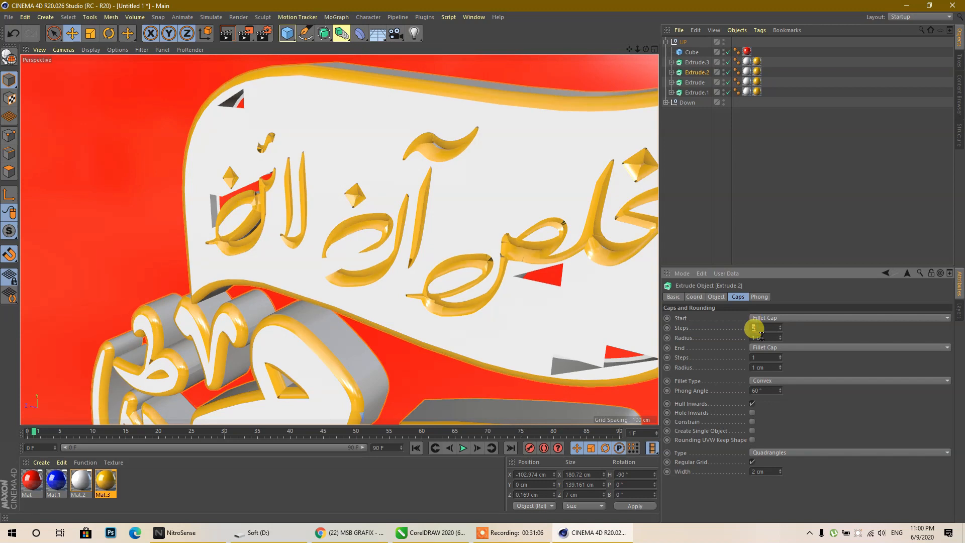
{"action": "scroll", "coordinate": [769, 358], "scroll_direction": "up", "scroll_amount": 1}
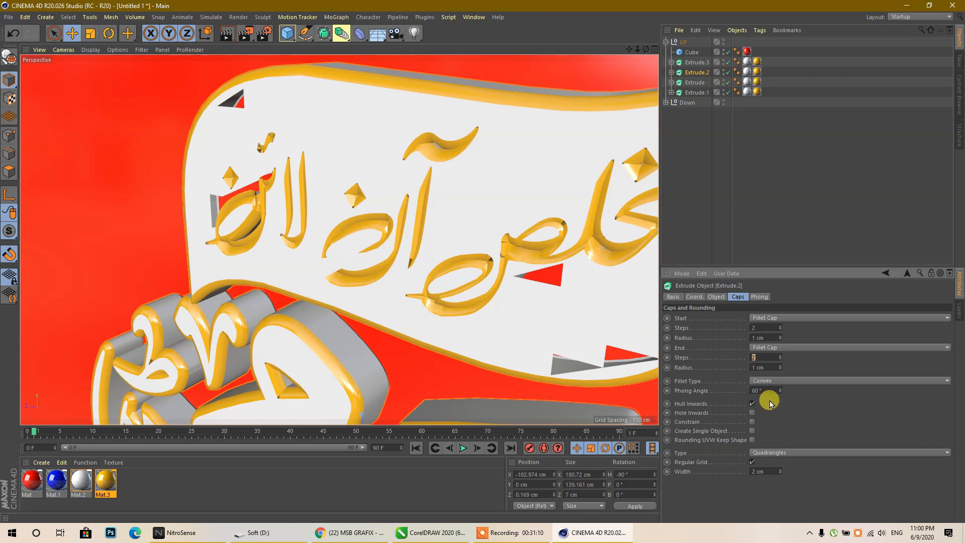
{"action": "left_click", "coordinate": [752, 432]}
{"action": "left_click", "coordinate": [752, 432]}
{"action": "scroll", "coordinate": [762, 469], "scroll_direction": "down", "scroll_amount": 1}
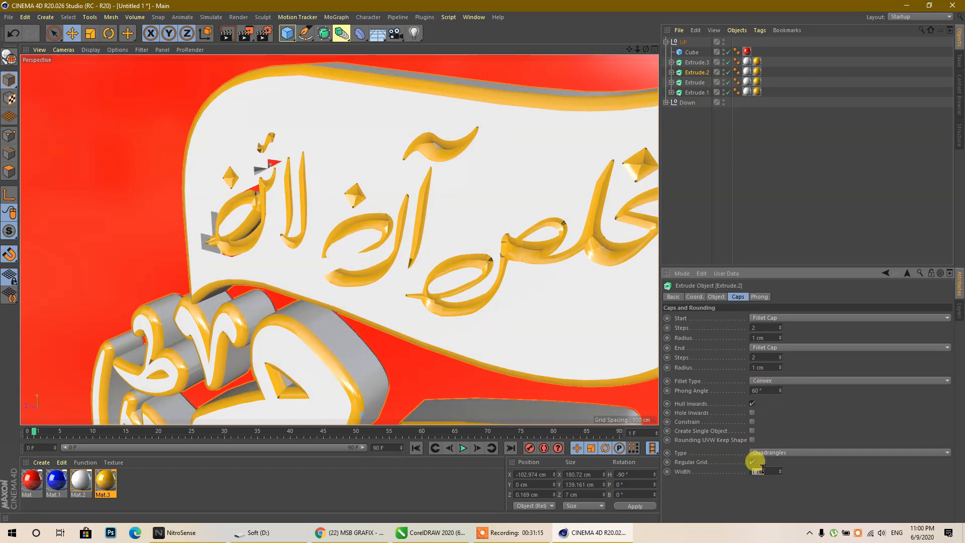
{"action": "scroll", "coordinate": [762, 468], "scroll_direction": "down", "scroll_amount": 3}
{"action": "scroll", "coordinate": [382, 191], "scroll_direction": "down", "scroll_amount": 2}
{"action": "scroll", "coordinate": [215, 146], "scroll_direction": "down", "scroll_amount": 6}
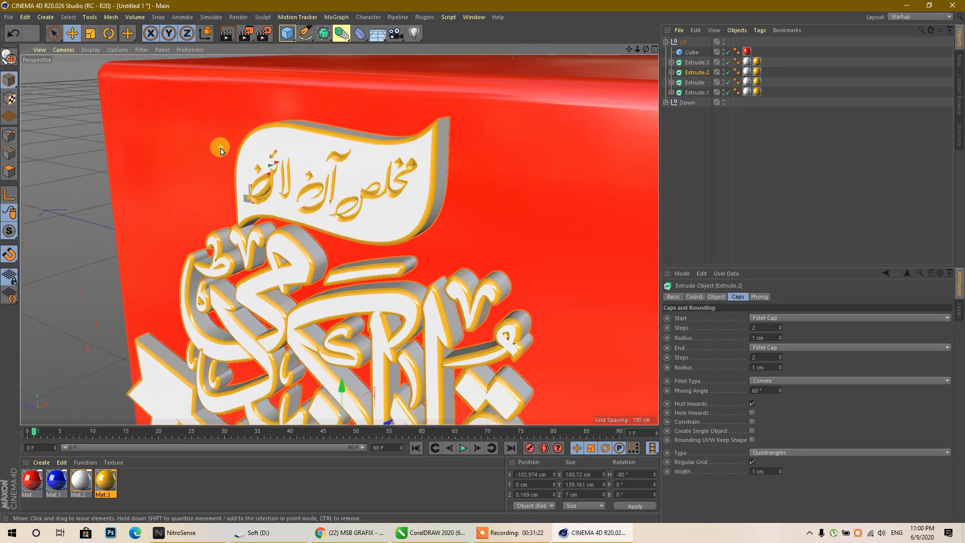
- Set a 1 cm cap width on all four logo extrusions together
{"action": "left_click", "coordinate": [726, 178]}
{"action": "left_click", "coordinate": [693, 92]}
{"action": "left_click", "coordinate": [698, 62], "text": "shift"}
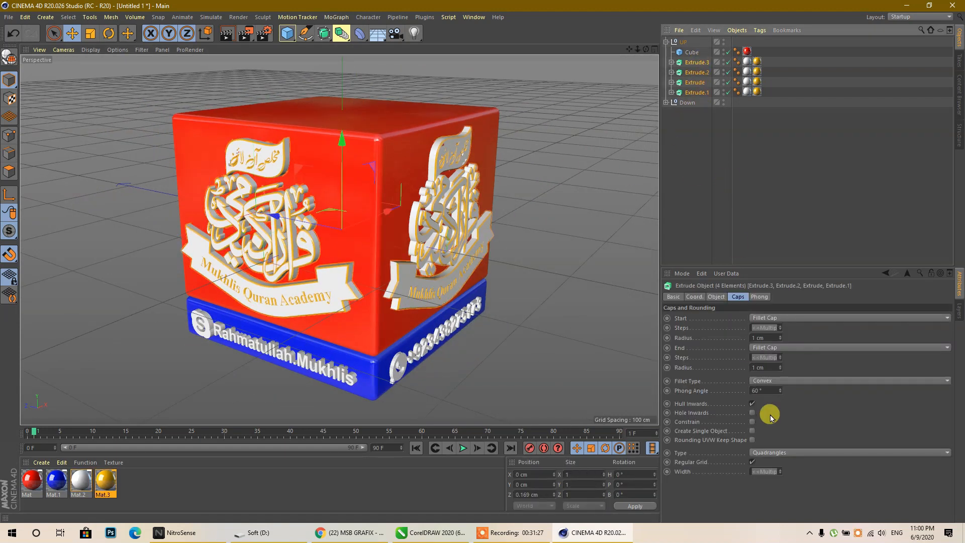
{"action": "double_click", "coordinate": [762, 471]}
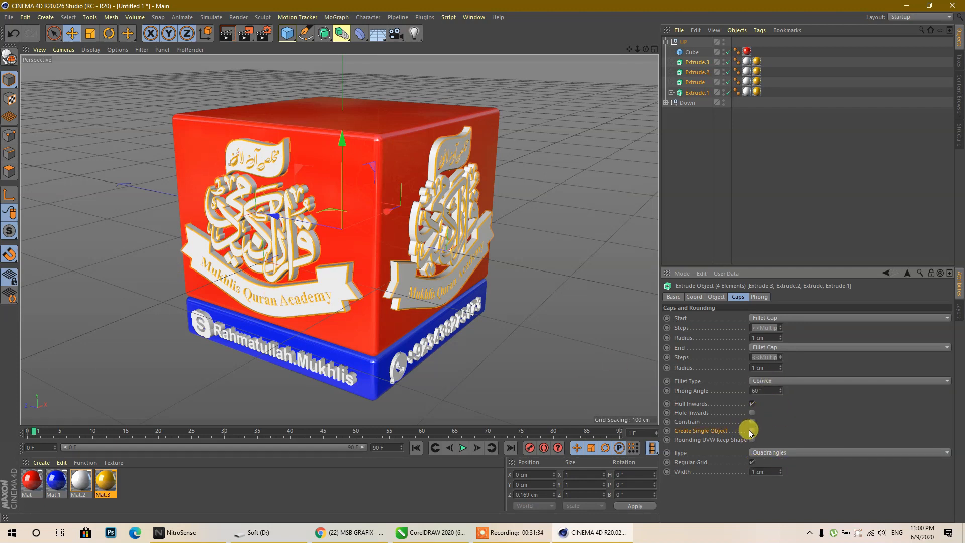
{"action": "left_click", "coordinate": [723, 140]}
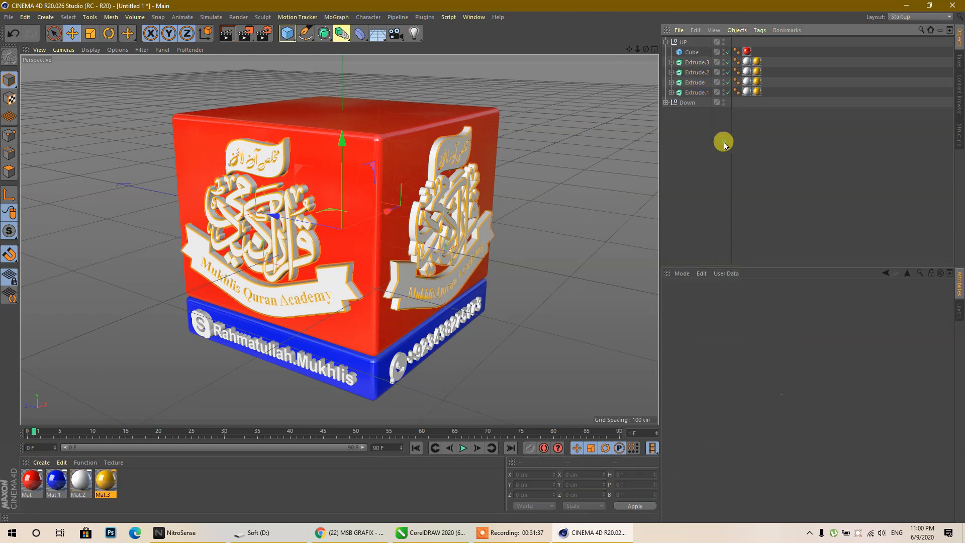
- Collapse and select UP, show its Coord. values, and enable Autokeying
{"action": "left_click", "coordinate": [665, 42]}
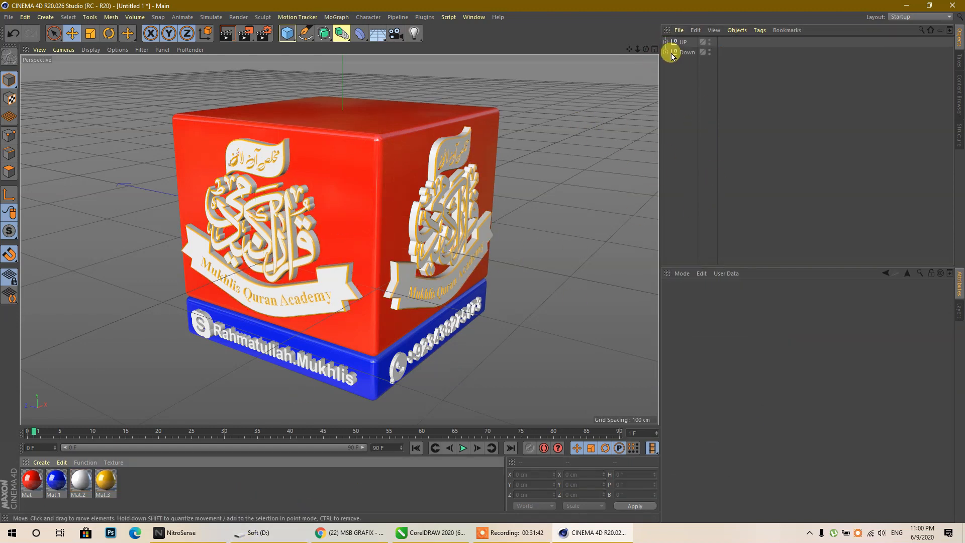
{"action": "left_click", "coordinate": [681, 42]}
{"action": "left_click", "coordinate": [694, 297]}
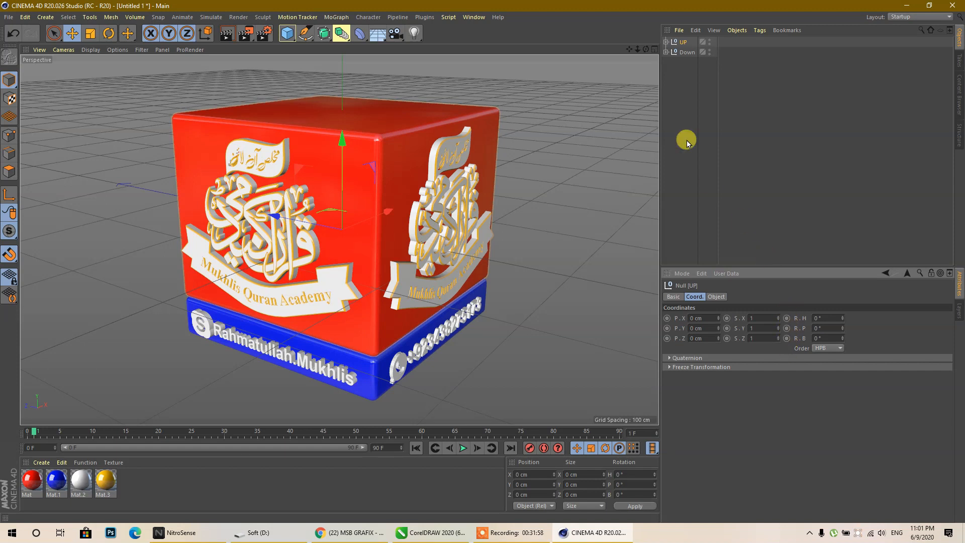
{"action": "left_click", "coordinate": [682, 43]}
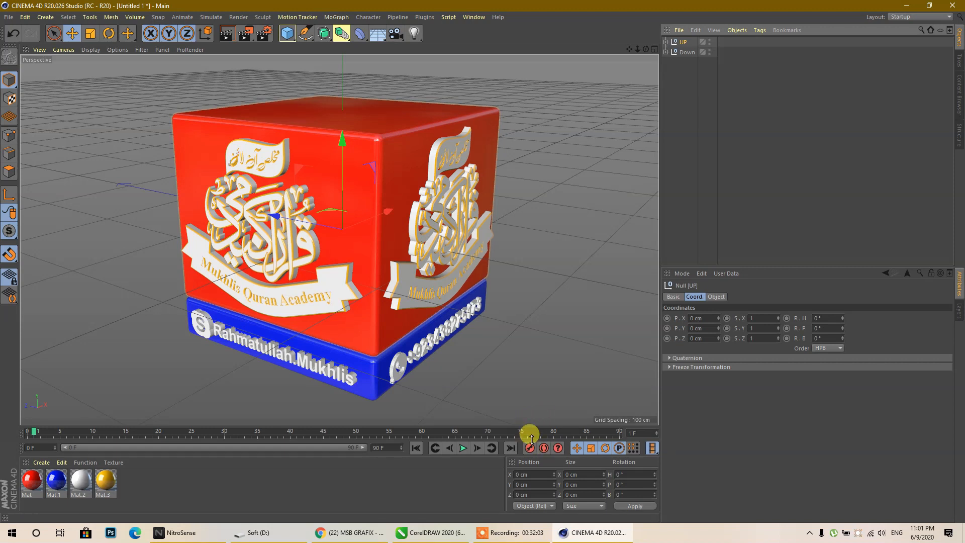
{"action": "left_click", "coordinate": [544, 448]}
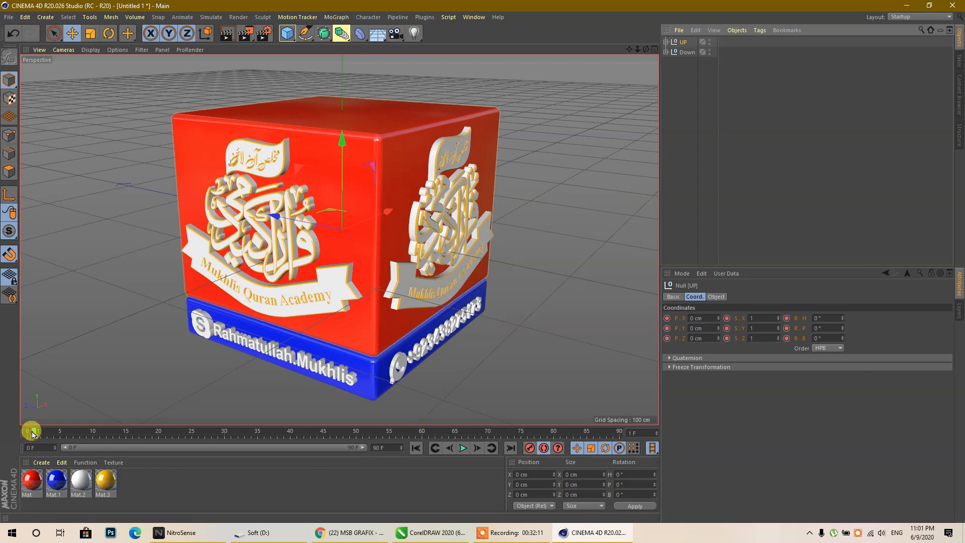
- At frame 90, set UP's heading rotation to 360° and apply it
{"action": "left_click_drag", "start_coordinate": [33, 433], "coordinate": [620, 434]}
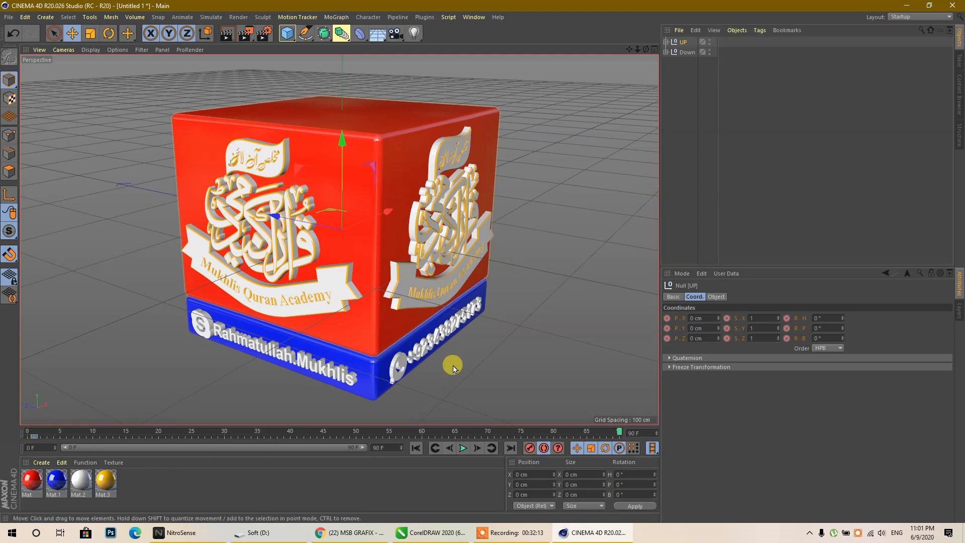
{"action": "left_click", "coordinate": [108, 34]}
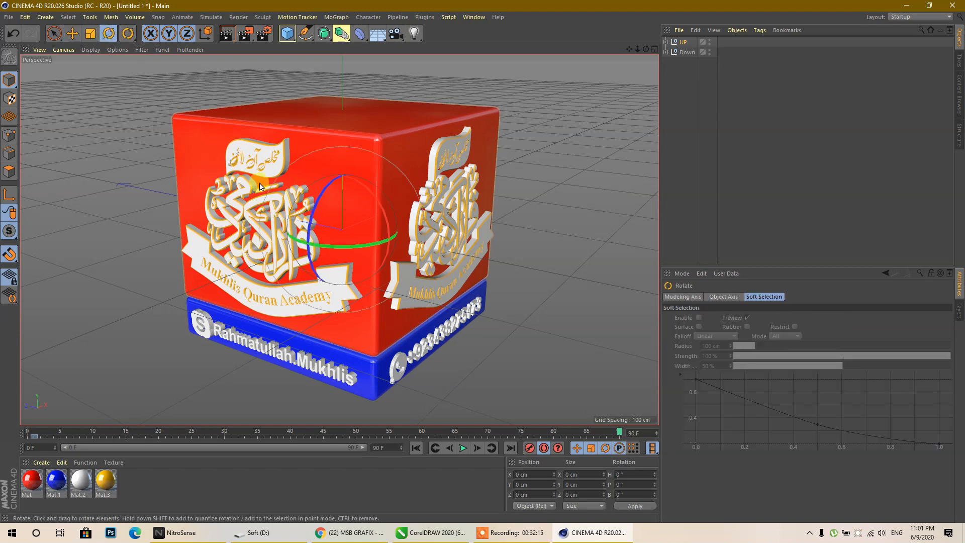
{"action": "left_click_drag", "start_coordinate": [324, 248], "coordinate": [295, 274]}
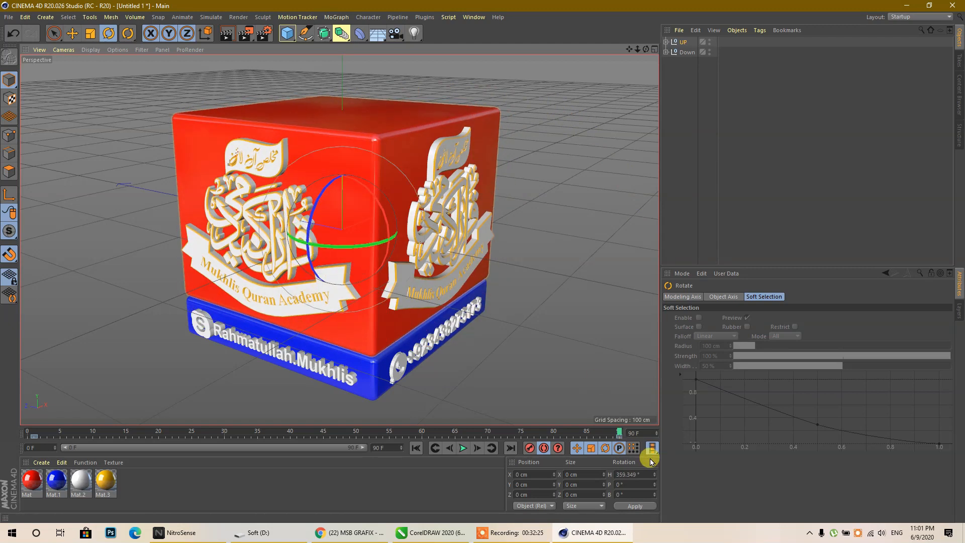
{"action": "left_click", "coordinate": [642, 475]}
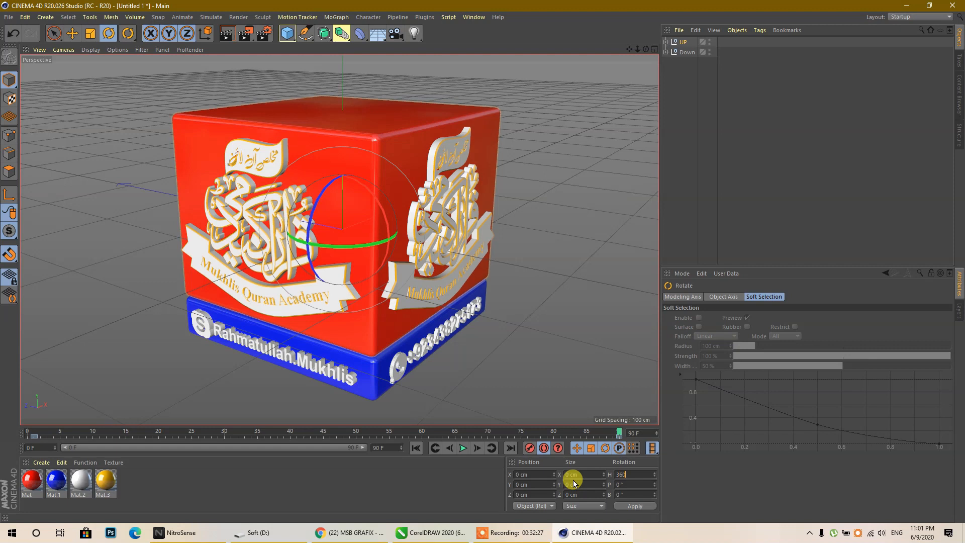
{"action": "left_click", "coordinate": [629, 506]}
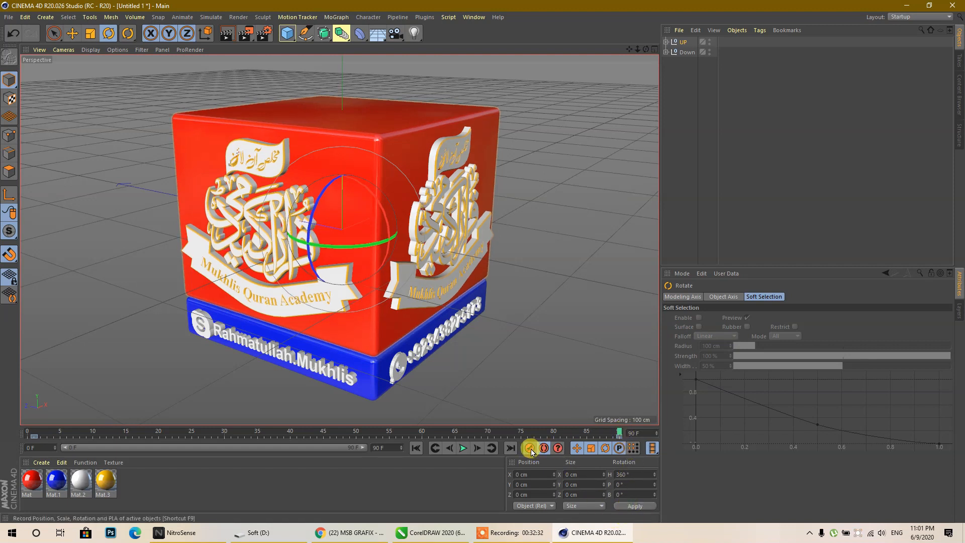
- Play the spin from frame 0 to preview it, then select the Down group
{"action": "left_click", "coordinate": [416, 448]}
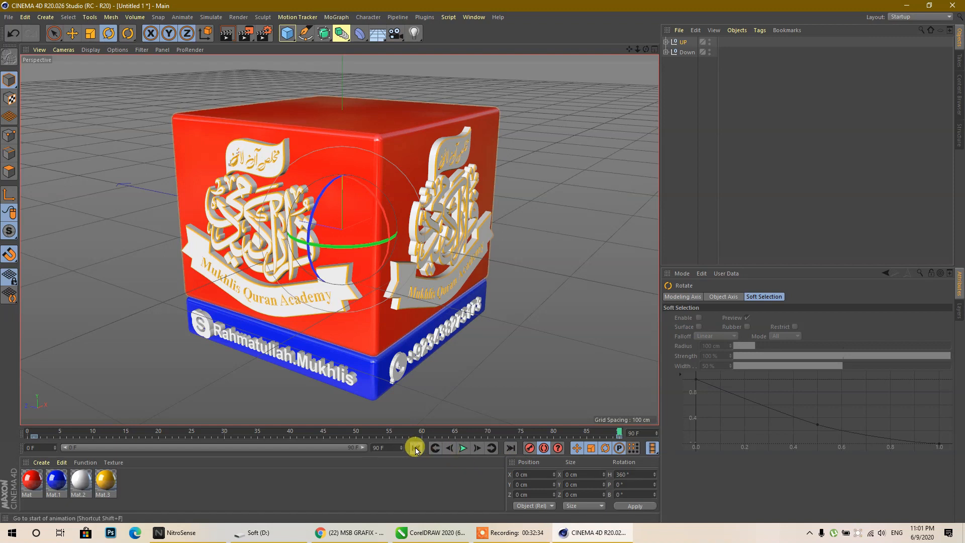
{"action": "left_click", "coordinate": [463, 448]}
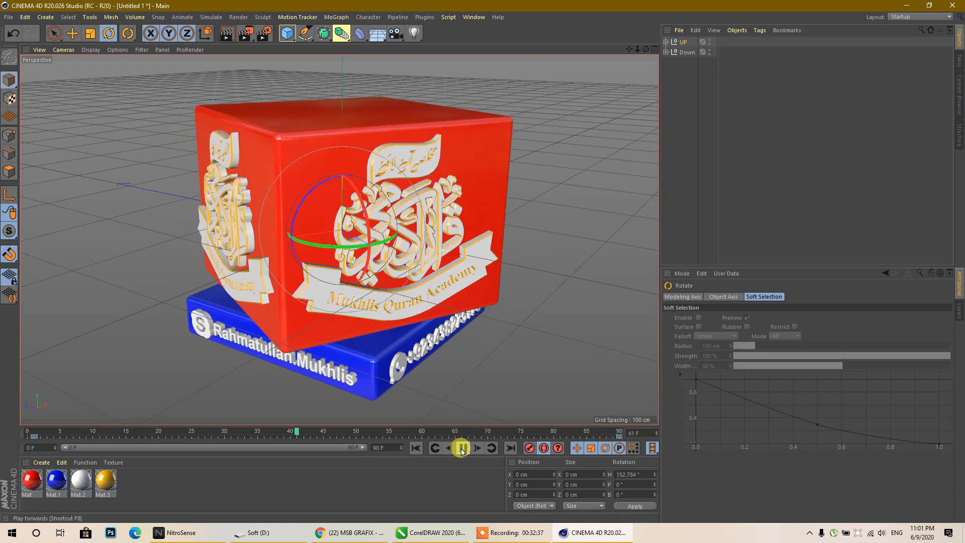
{"action": "left_click", "coordinate": [463, 447]}
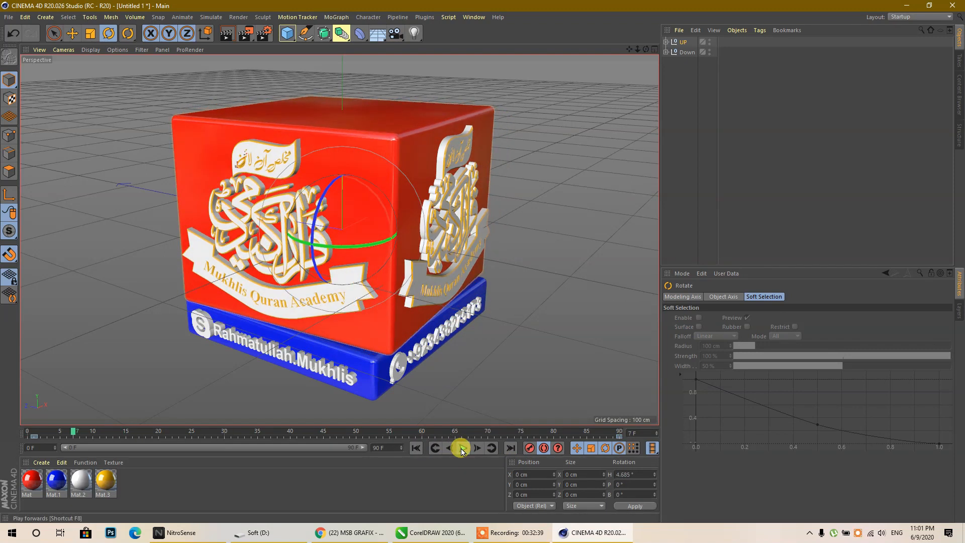
{"action": "left_click", "coordinate": [690, 53]}
- Record a rotation key for Down at frame 90, then give it a 360° heading at frame 0
{"action": "left_click_drag", "start_coordinate": [71, 432], "coordinate": [622, 431]}
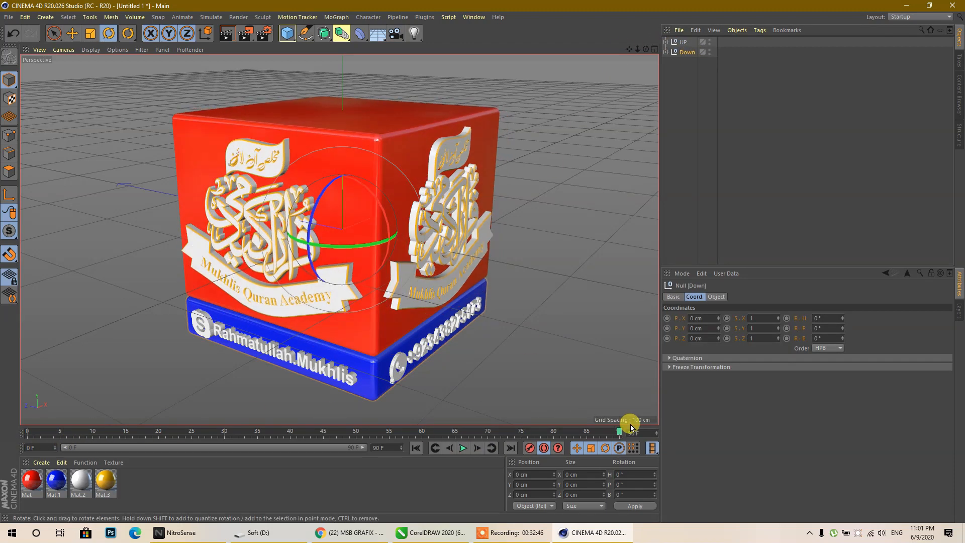
{"action": "left_click", "coordinate": [528, 453]}
{"action": "left_click_drag", "start_coordinate": [618, 433], "coordinate": [27, 433]}
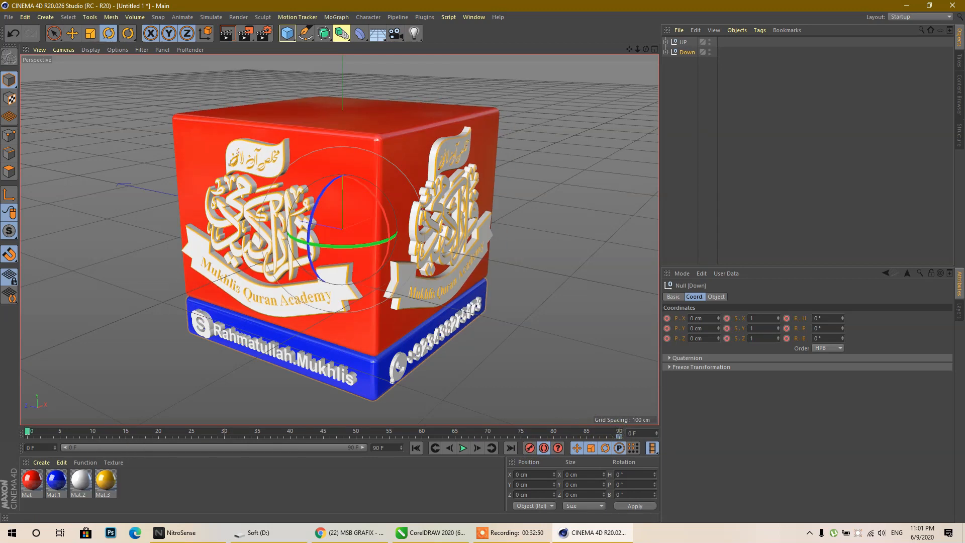
{"action": "left_click", "coordinate": [636, 474]}
{"action": "left_click", "coordinate": [634, 505]}
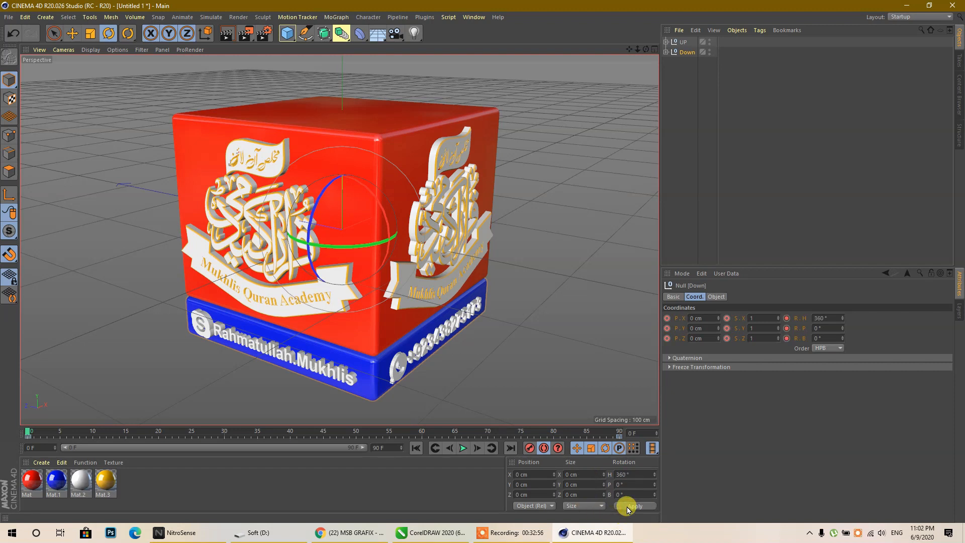
- Play back the animation to check the opposite spins
{"action": "left_click", "coordinate": [462, 448]}
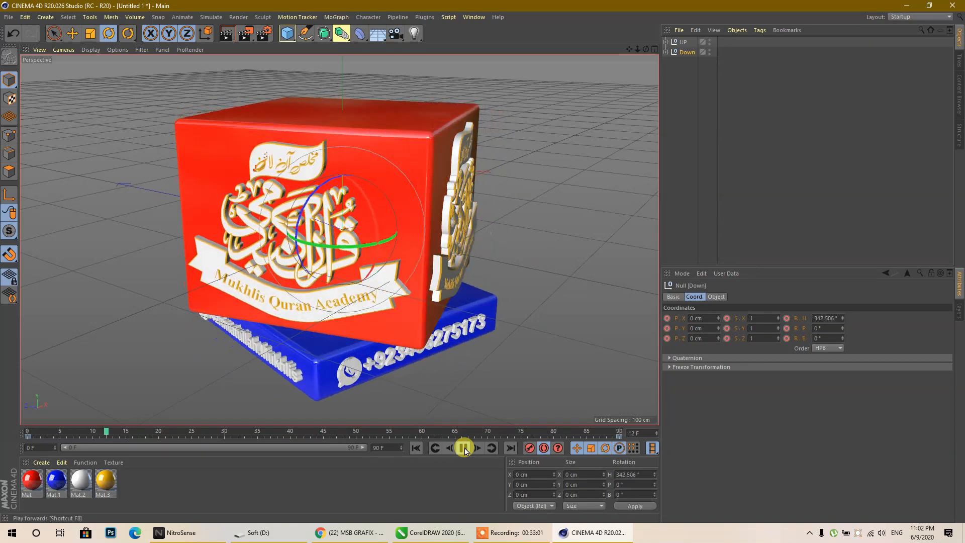
{"action": "left_click", "coordinate": [461, 447]}
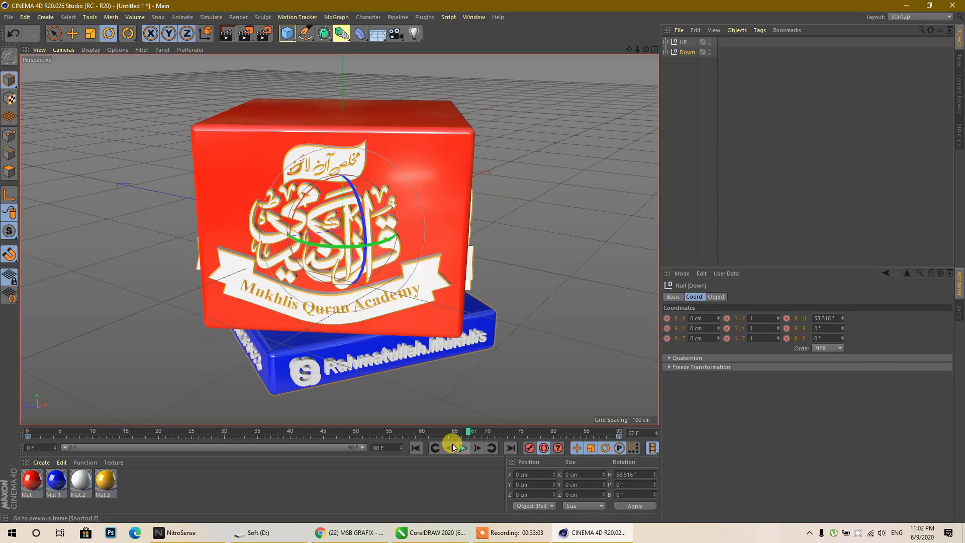
{"action": "left_click", "coordinate": [461, 447]}
{"action": "left_click", "coordinate": [463, 447]}
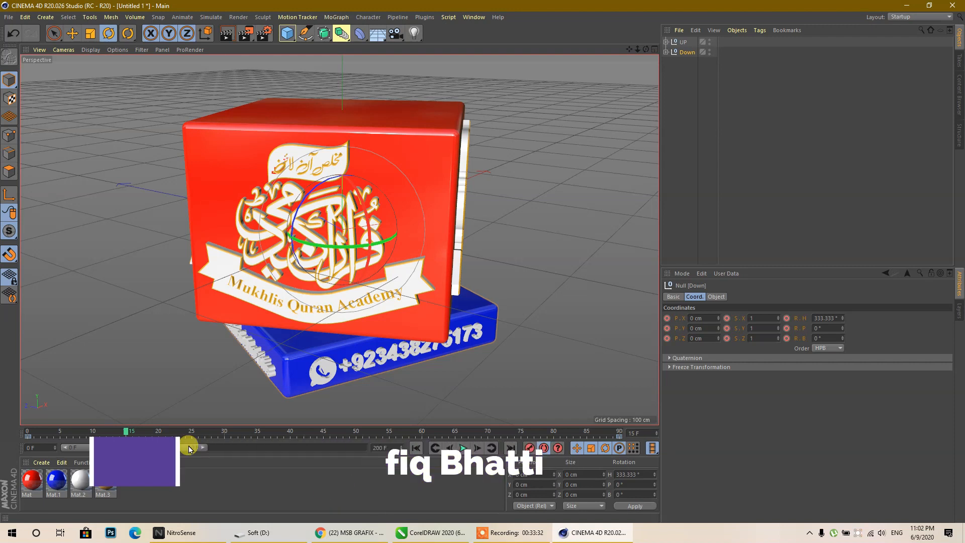
- Extend the timeline to 200 frames and show the full 0–200 range
{"action": "left_click_drag", "start_coordinate": [205, 449], "coordinate": [182, 450]}
{"action": "double_click", "coordinate": [182, 449]}
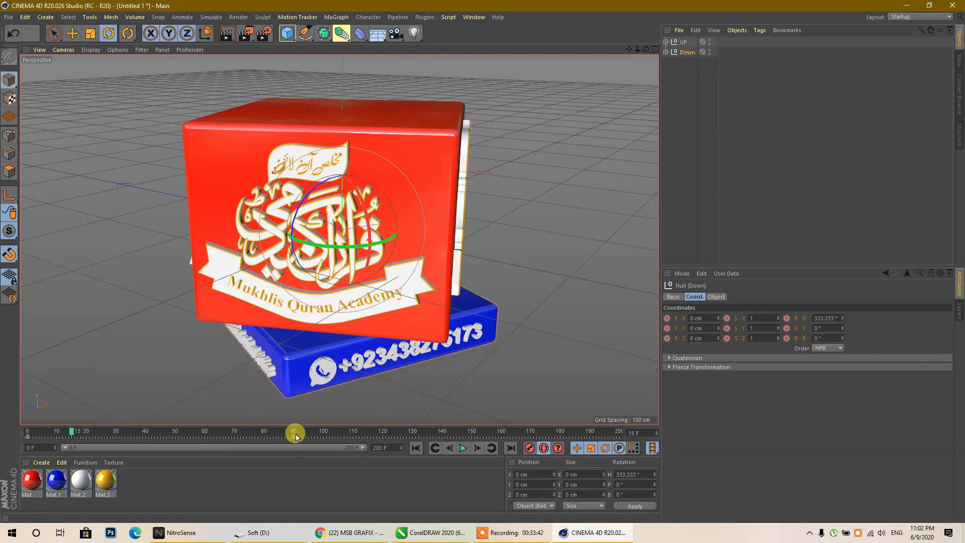
{"action": "left_click_drag", "start_coordinate": [294, 435], "coordinate": [590, 438]}
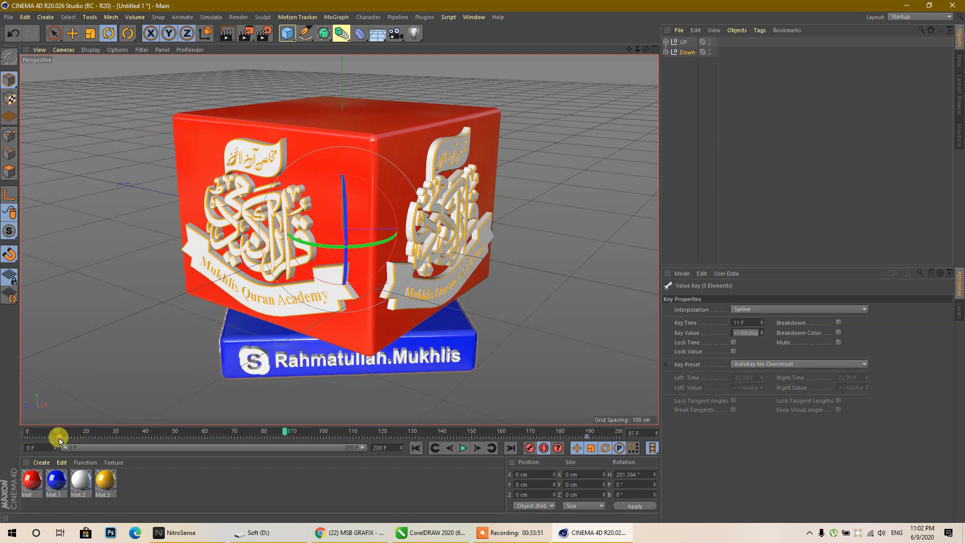
- Move UP's final rotation keys to frame 200 and return to frame 0
{"action": "left_click", "coordinate": [680, 43]}
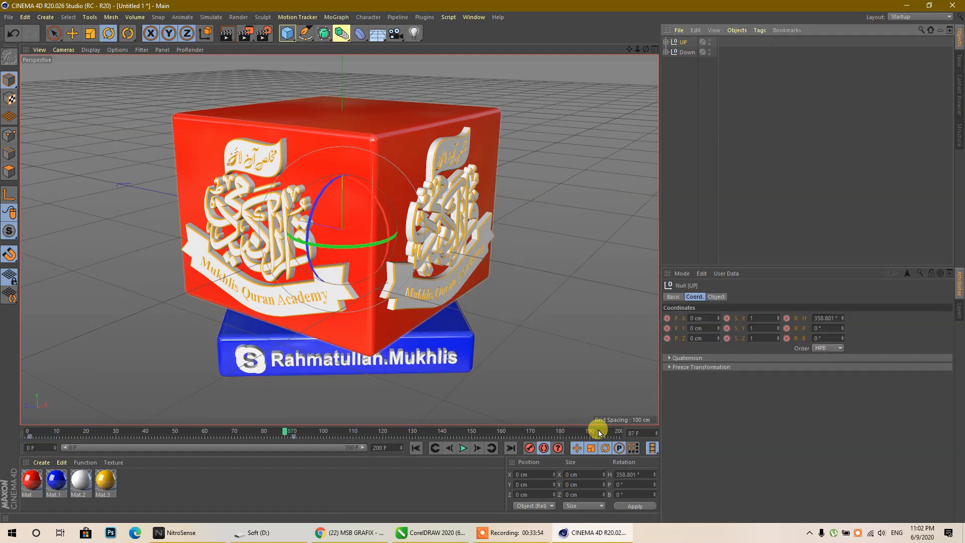
{"action": "left_click_drag", "start_coordinate": [294, 440], "coordinate": [618, 440]}
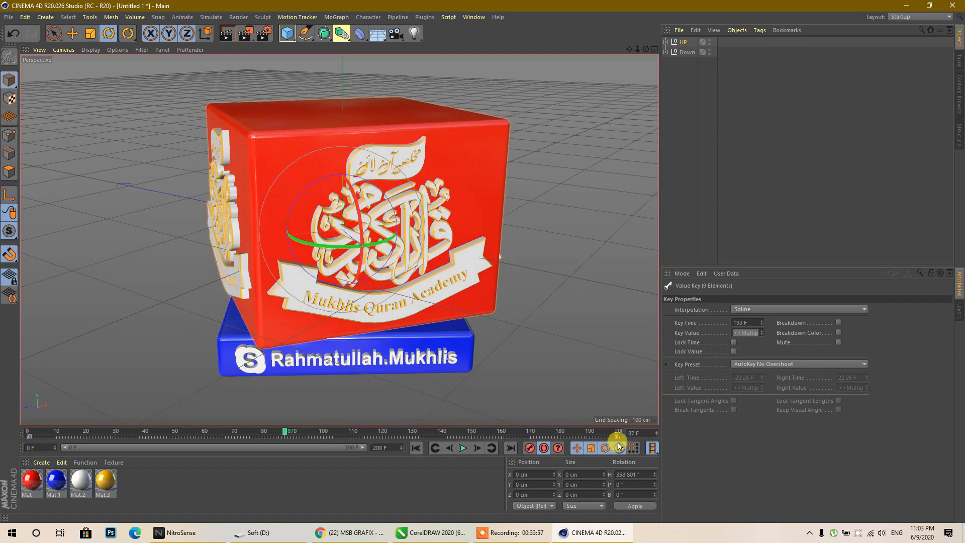
{"action": "left_click", "coordinate": [28, 436]}
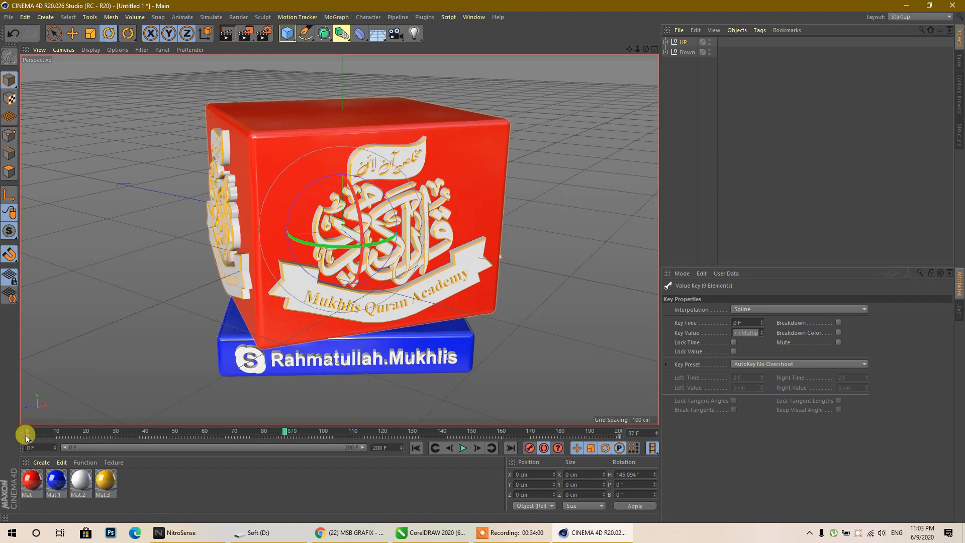
{"action": "left_click", "coordinate": [416, 448]}
{"action": "mouse_move", "coordinate": [645, 50]}
{"action": "left_mouse_down"}
{"action": "mouse_move", "coordinate": [629, 50]}
{"action": "mouse_move", "coordinate": [638, 57]}
{"action": "left_mouse_up"}
{"action": "left_click", "coordinate": [623, 51]}
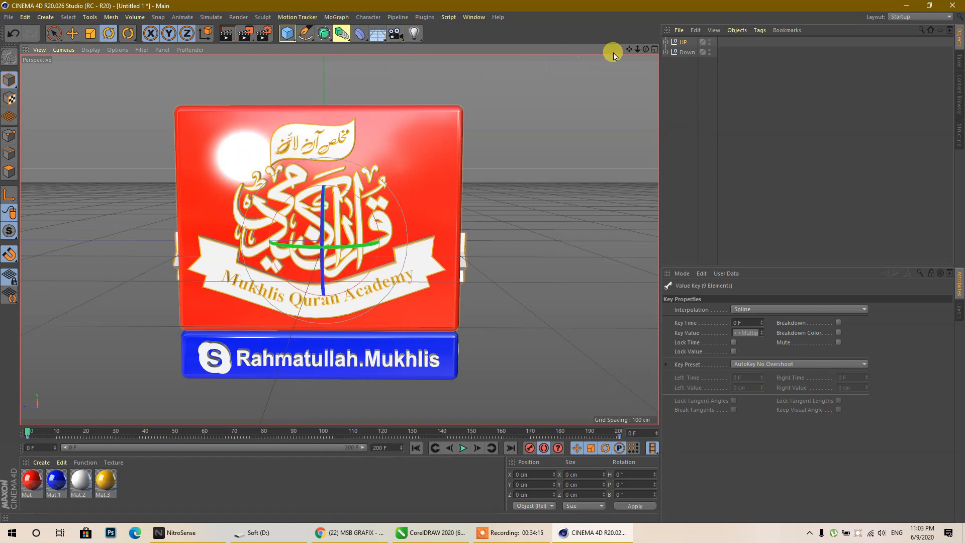
- Frame the nameplate's front straight-on and add a camera matching that view
{"action": "mouse_move", "coordinate": [645, 49]}
{"action": "left_mouse_down"}
{"action": "mouse_move", "coordinate": [647, 59]}
{"action": "mouse_move", "coordinate": [644, 51]}
{"action": "left_mouse_up"}
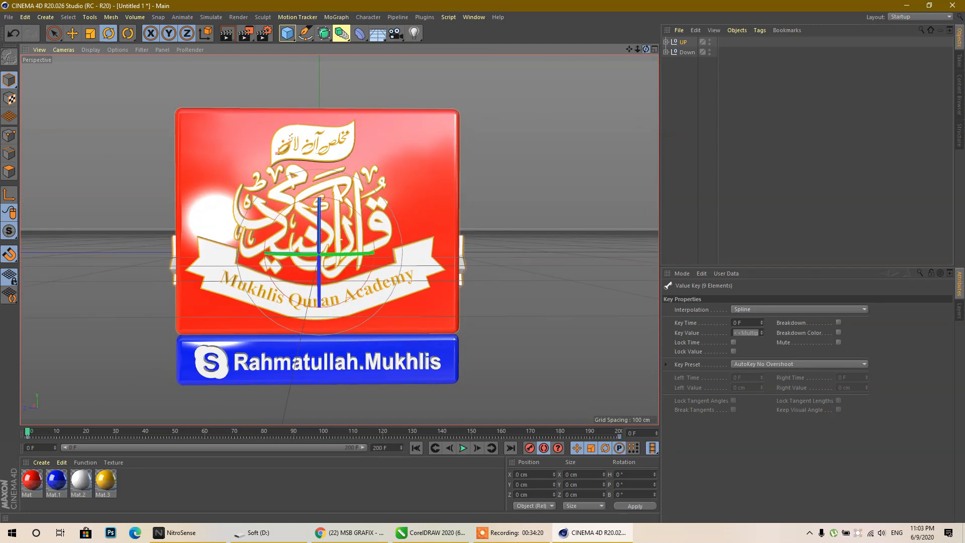
{"action": "left_click_drag", "start_coordinate": [629, 50], "coordinate": [581, 47]}
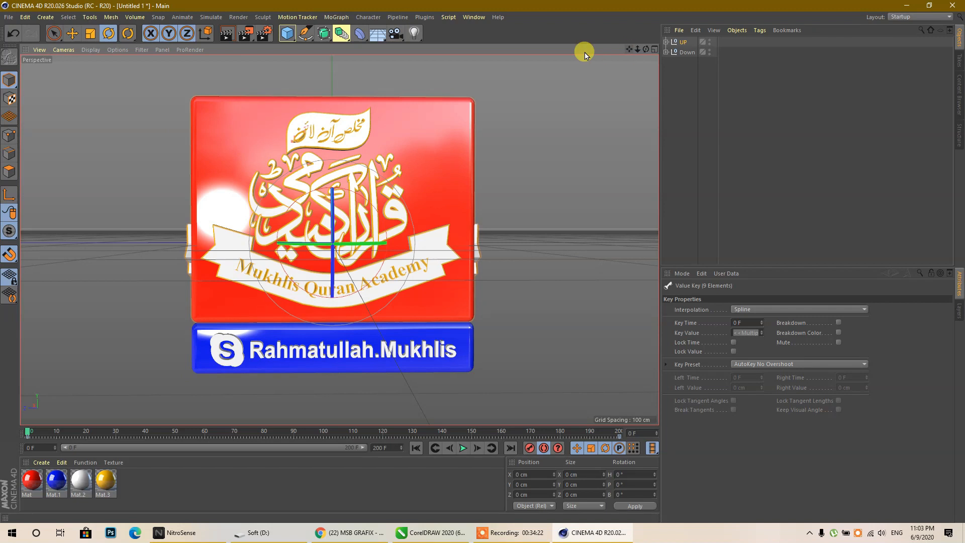
{"action": "left_click", "coordinate": [397, 34]}
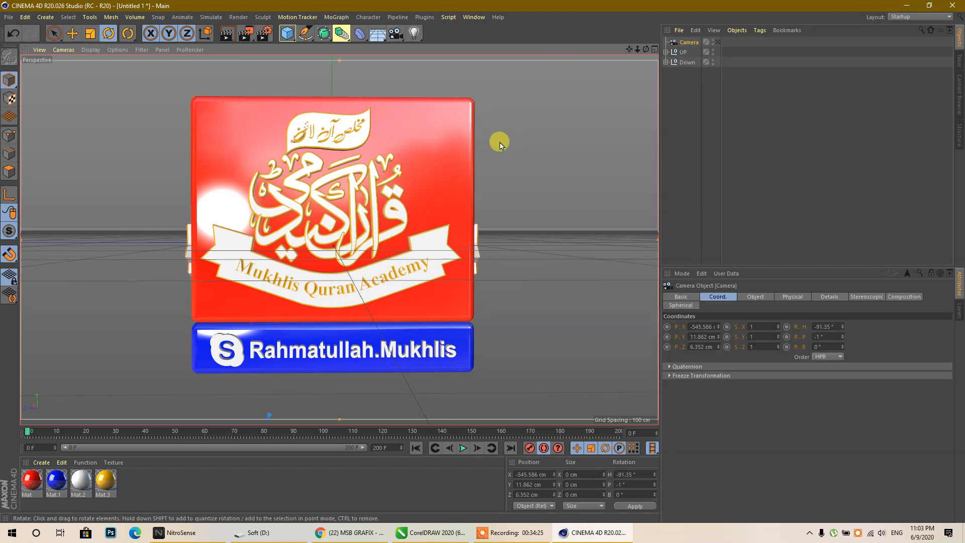